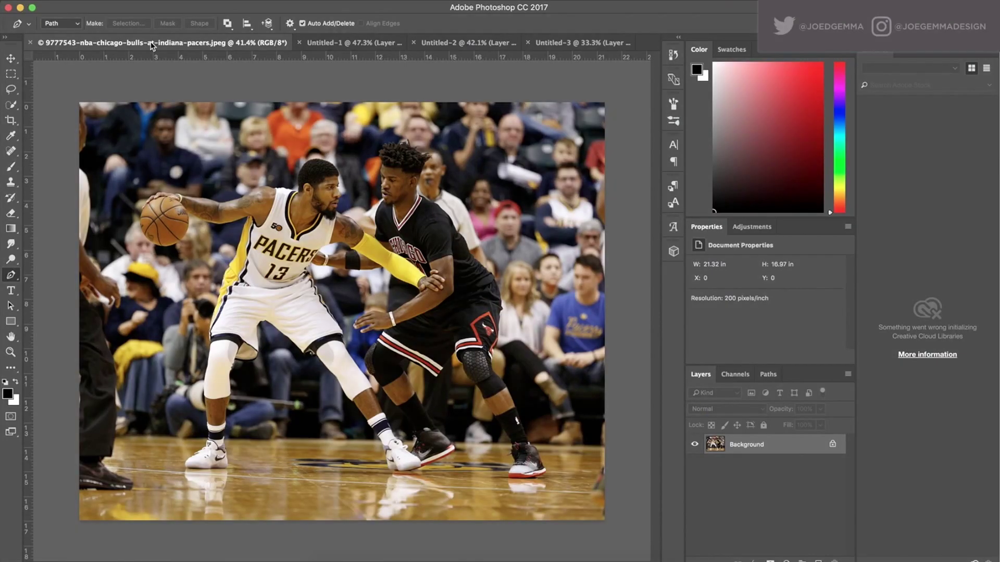
Spot-heal away the small 50 logo at the jersey neckline
{"action": "scroll", "coordinate": [291, 204], "scroll_direction": "up", "scroll_amount": 5}
{"action": "key", "text": "j"}
{"action": "mouse_move", "coordinate": [207, 396]}
{"action": "left_mouse_down"}
{"action": "mouse_move", "coordinate": [117, 412]}
{"action": "mouse_move", "coordinate": [178, 408]}
{"action": "left_mouse_up"}
Shrink the Clone Stamp brush to size 9
{"action": "key", "text": "s"}
{"action": "scroll", "coordinate": [178, 408], "scroll_direction": "up", "scroll_amount": 3}
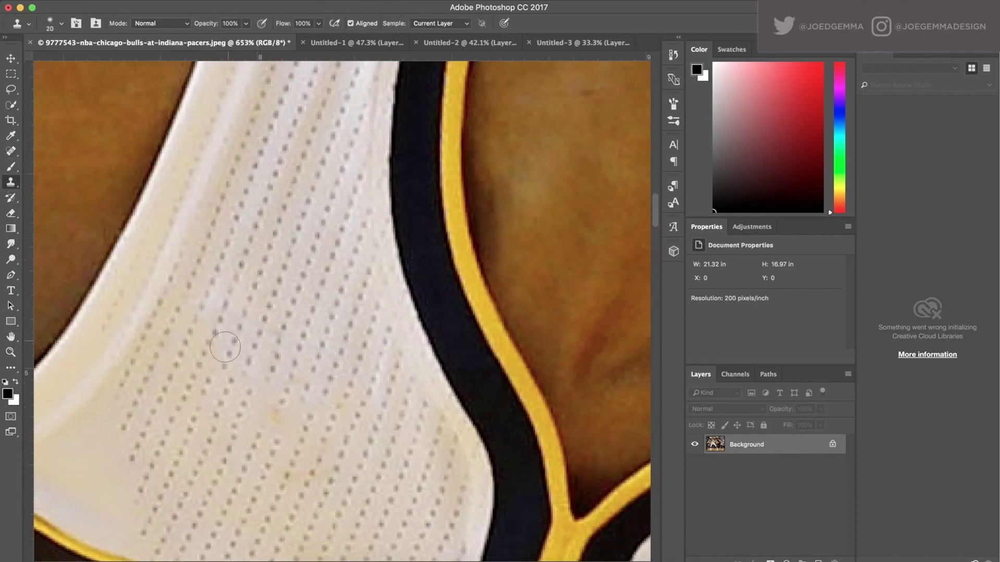
{"action": "key", "text": "bracketleft"}
{"action": "key", "text": "bracketleft"}
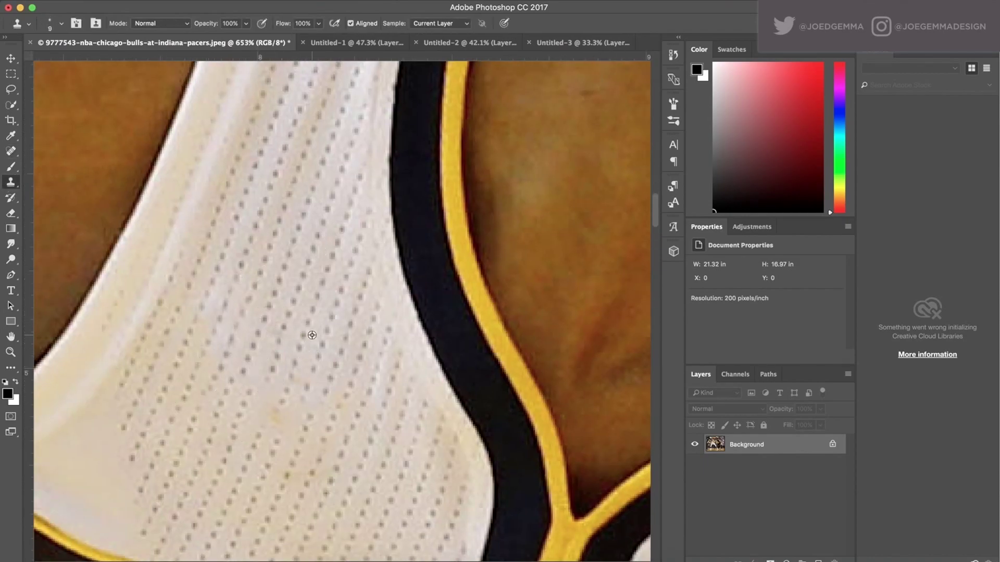
{"action": "scroll", "coordinate": [318, 398], "scroll_direction": "down", "scroll_amount": 2}
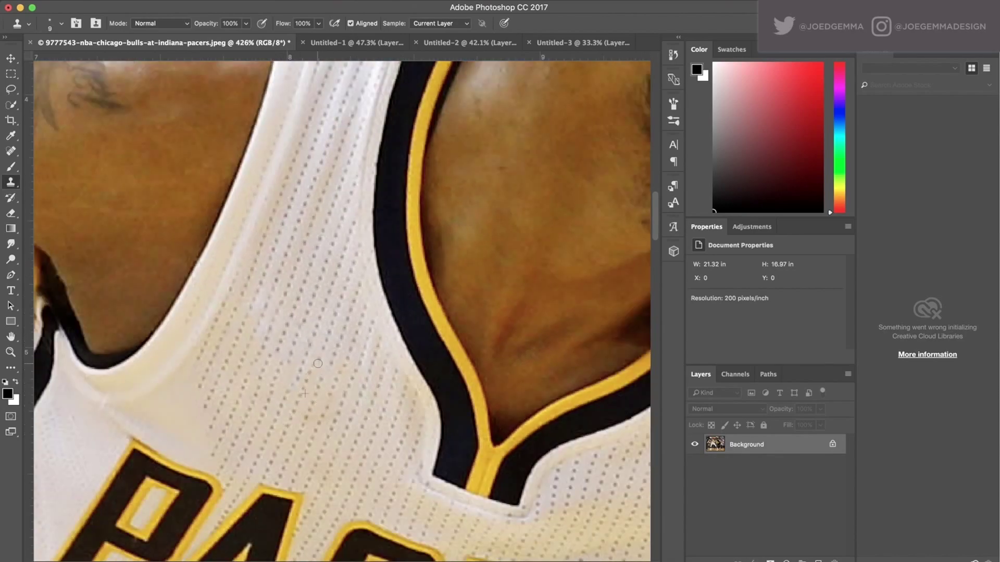
{"action": "scroll", "coordinate": [317, 364], "scroll_direction": "down", "scroll_amount": 5}
{"action": "scroll", "coordinate": [328, 245], "scroll_direction": "up", "scroll_amount": 5}
Spot-heal a mark near the edge of the P
{"action": "key", "text": "j"}
{"action": "scroll", "coordinate": [348, 271], "scroll_direction": "up", "scroll_amount": 1}
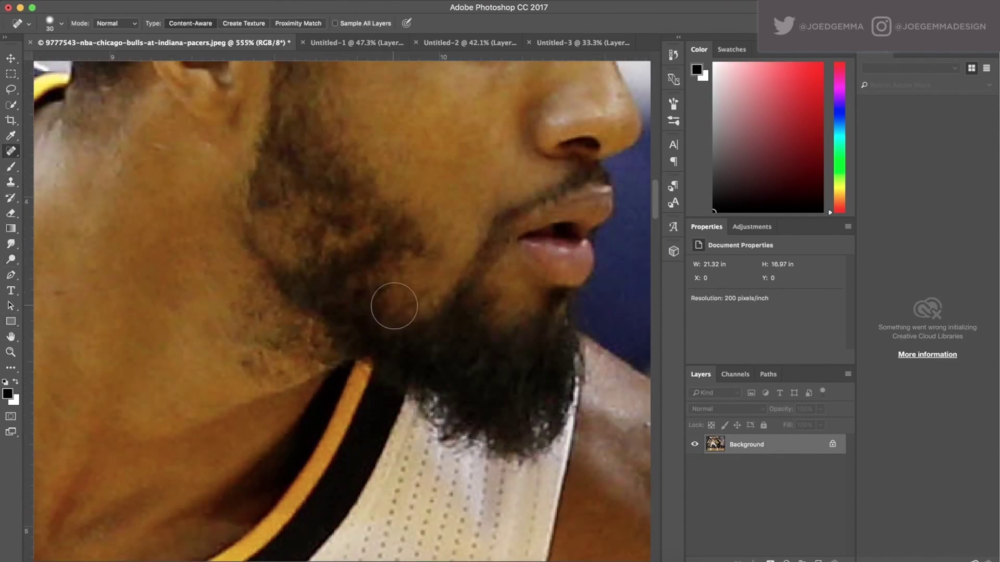
{"action": "scroll", "coordinate": [411, 328], "scroll_direction": "up", "scroll_amount": 4}
{"action": "scroll", "coordinate": [411, 328], "scroll_direction": "right", "scroll_amount": 2}
{"action": "key", "text": "o"}
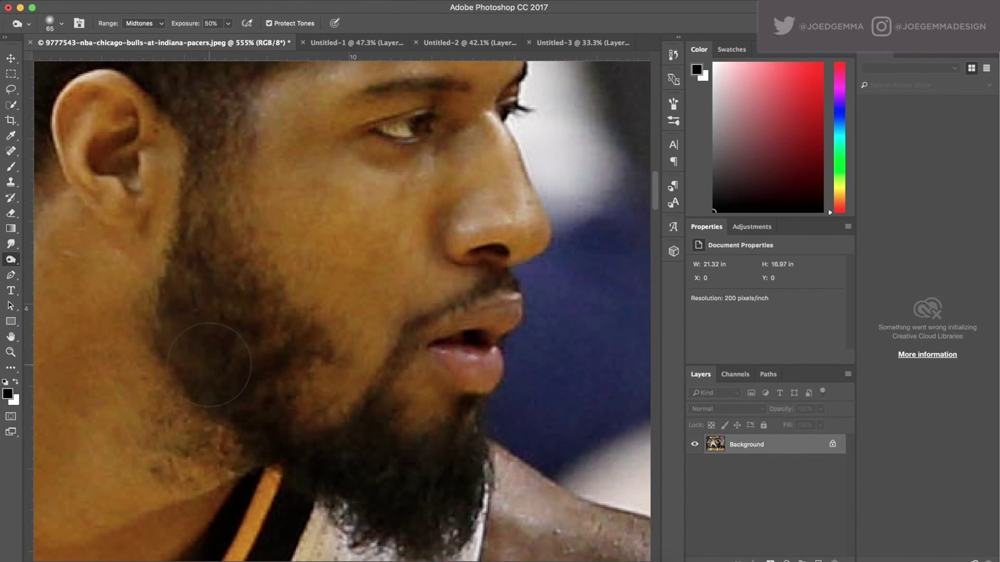
{"action": "scroll", "coordinate": [290, 364], "scroll_direction": "down", "scroll_amount": 5}
{"action": "scroll", "coordinate": [337, 384], "scroll_direction": "up", "scroll_amount": 4}
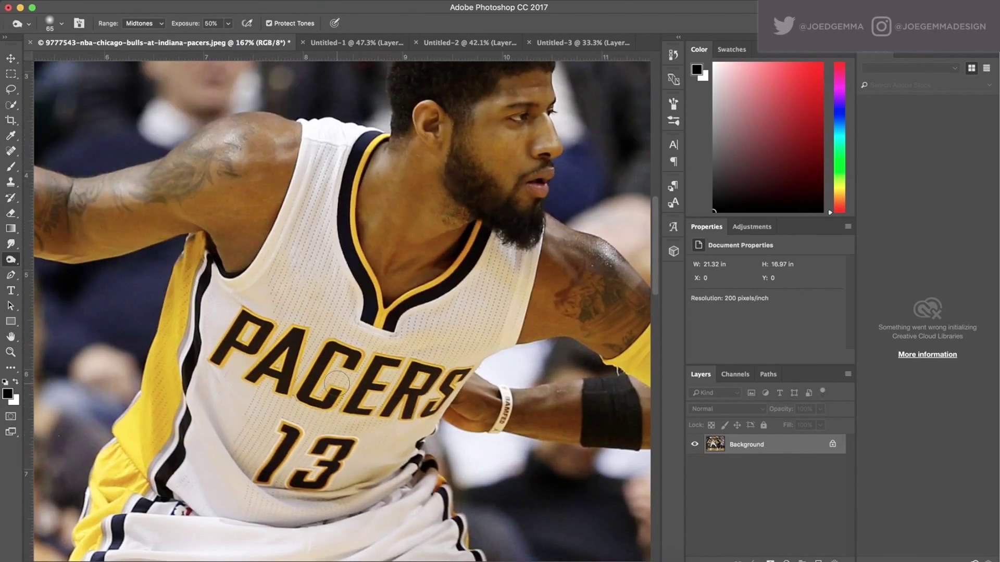
{"action": "key", "text": "j"}
{"action": "scroll", "coordinate": [234, 343], "scroll_direction": "up", "scroll_amount": 3}
{"action": "mouse_move", "coordinate": [177, 380]}
{"action": "left_mouse_down"}
{"action": "mouse_move", "coordinate": [244, 307]}
{"action": "mouse_move", "coordinate": [264, 314]}
{"action": "left_mouse_up"}
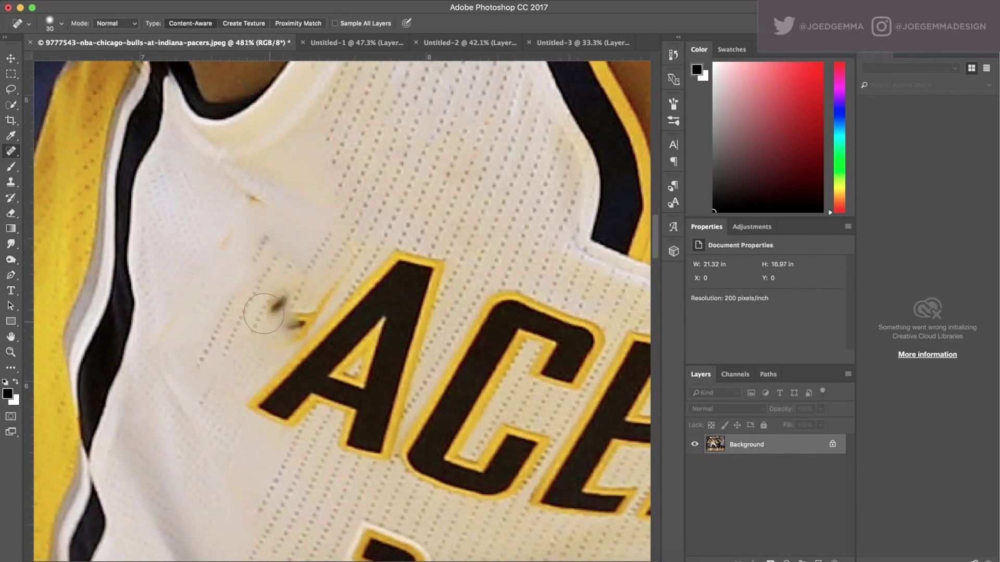
Clone nearby jersey texture over the P lettering and its edge
{"action": "key", "text": "s"}
{"action": "scroll", "coordinate": [217, 373], "scroll_direction": "down", "scroll_amount": 5}
{"action": "scroll", "coordinate": [217, 373], "scroll_direction": "left", "scroll_amount": 1}
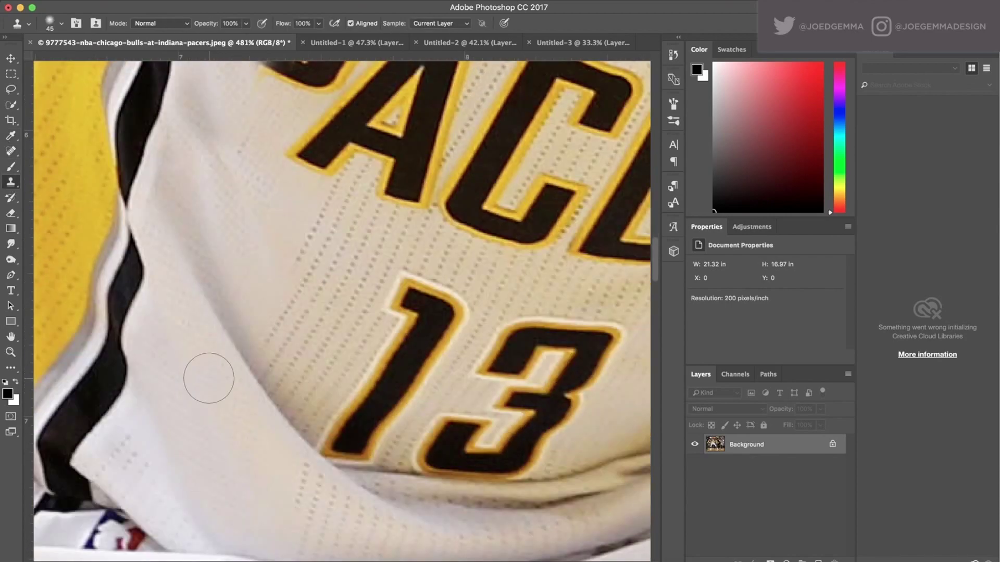
{"action": "scroll", "coordinate": [208, 378], "scroll_direction": "down", "scroll_amount": 3}
{"action": "scroll", "coordinate": [279, 397], "scroll_direction": "down", "scroll_amount": 1}
{"action": "left_click_drag", "start_coordinate": [290, 263], "coordinate": [264, 330]}
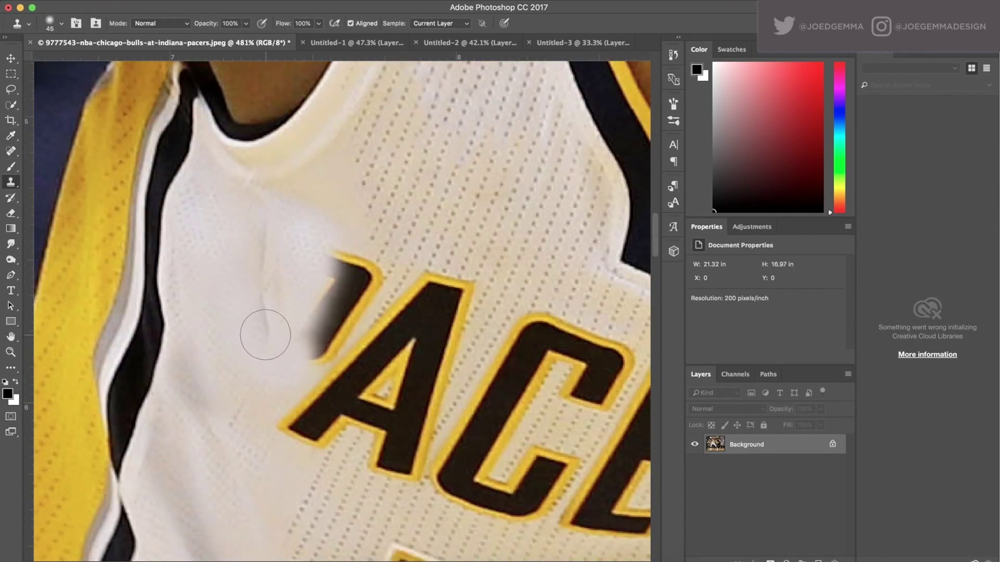
{"action": "scroll", "coordinate": [264, 330], "scroll_direction": "down", "scroll_amount": 1}
{"action": "scroll", "coordinate": [286, 284], "scroll_direction": "up", "scroll_amount": 2}
{"action": "left_click_drag", "start_coordinate": [250, 255], "coordinate": [281, 172]}
{"action": "scroll", "coordinate": [281, 171], "scroll_direction": "up", "scroll_amount": 1}
{"action": "left_click_drag", "start_coordinate": [234, 229], "coordinate": [213, 312]}
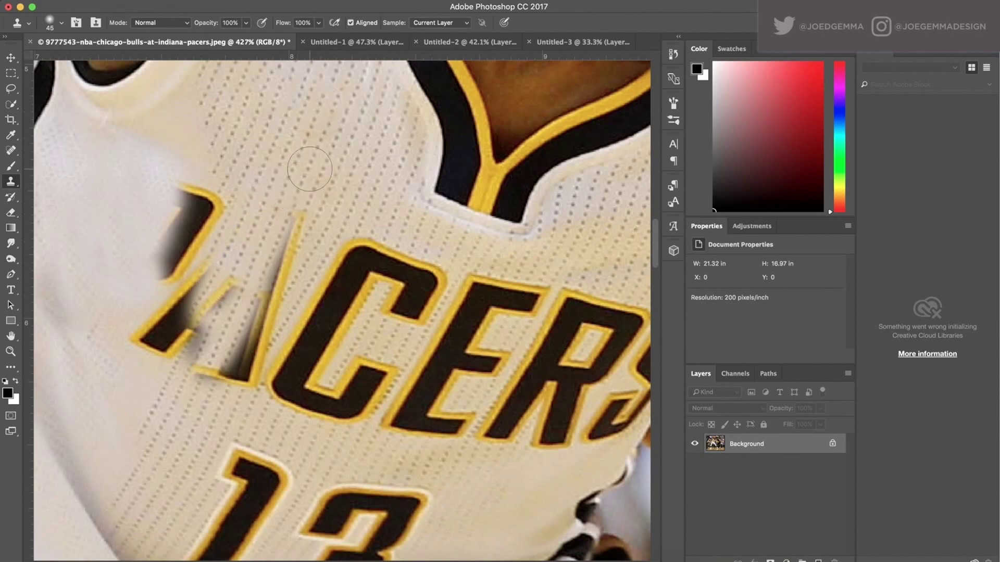
Clone over the diagonal yellow stripe and leftover yellow fragments left of the C
{"action": "left_click_drag", "start_coordinate": [310, 215], "coordinate": [244, 365]}
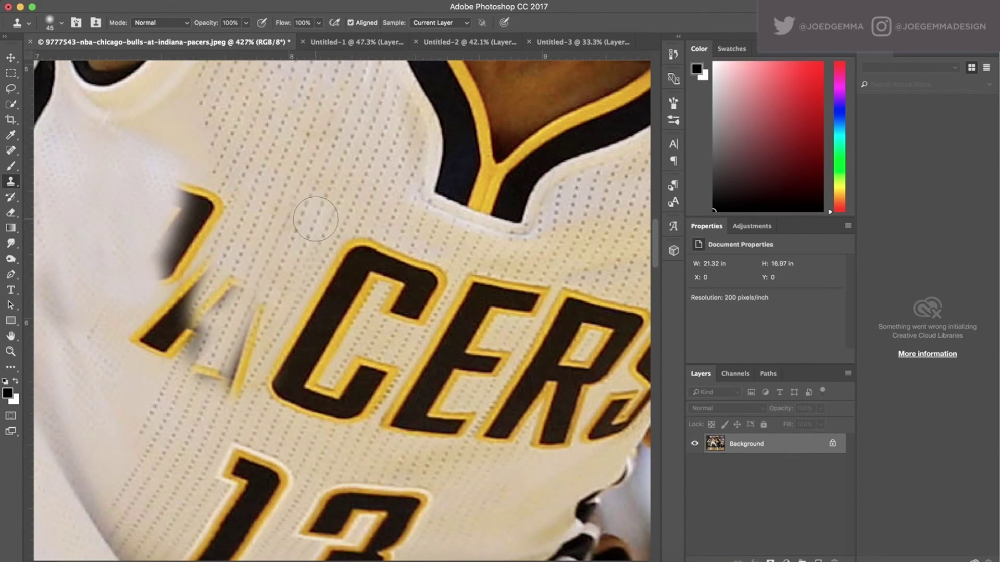
{"action": "mouse_move", "coordinate": [316, 219]}
{"action": "left_mouse_down"}
{"action": "mouse_move", "coordinate": [237, 313]}
{"action": "mouse_move", "coordinate": [264, 313]}
{"action": "mouse_move", "coordinate": [215, 398]}
{"action": "mouse_move", "coordinate": [200, 360]}
{"action": "left_mouse_up"}
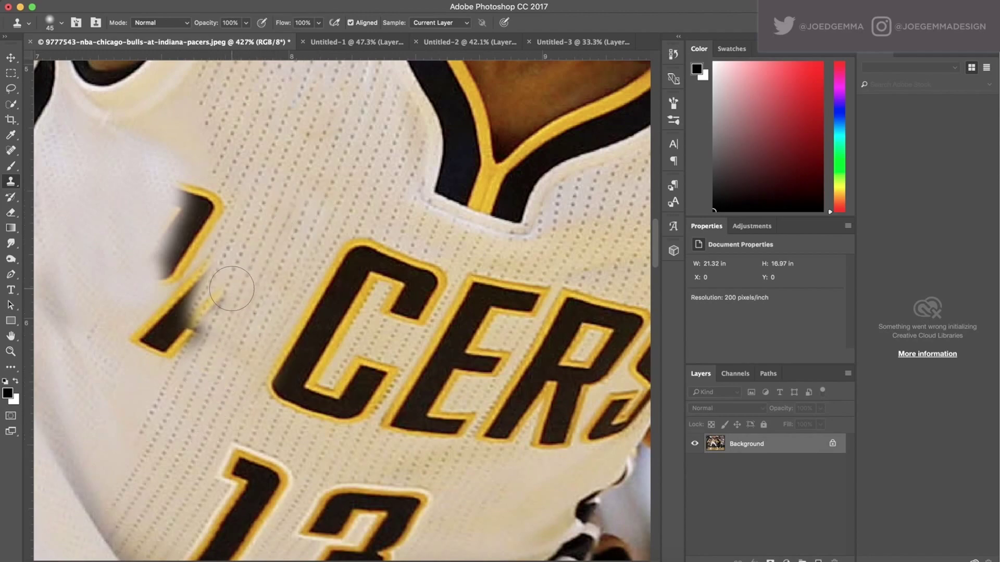
{"action": "left_click_drag", "start_coordinate": [232, 289], "coordinate": [208, 336]}
{"action": "scroll", "coordinate": [178, 190], "scroll_direction": "down", "scroll_amount": 1}
Unlock the Background layer and brush sampled cream jersey colour over the leftover stripe fragments
{"action": "left_click", "coordinate": [832, 443]}
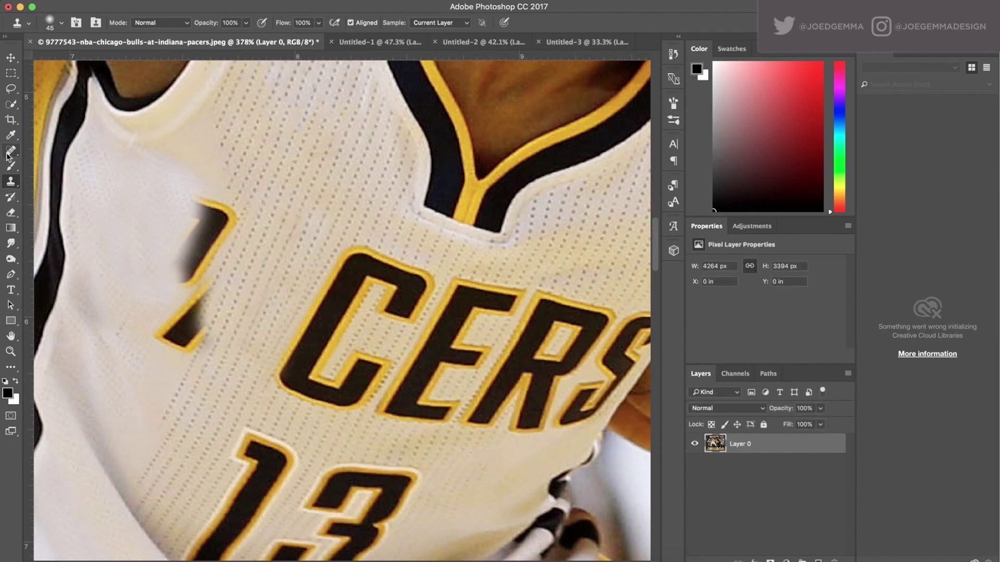
{"action": "key", "text": "b"}
{"action": "left_click", "coordinate": [211, 172], "text": "alt"}
{"action": "left_click_drag", "start_coordinate": [213, 192], "coordinate": [208, 218]}
{"action": "mouse_move", "coordinate": [188, 312]}
{"action": "left_mouse_down"}
{"action": "mouse_move", "coordinate": [164, 346]}
{"action": "mouse_move", "coordinate": [198, 291]}
{"action": "left_mouse_up"}
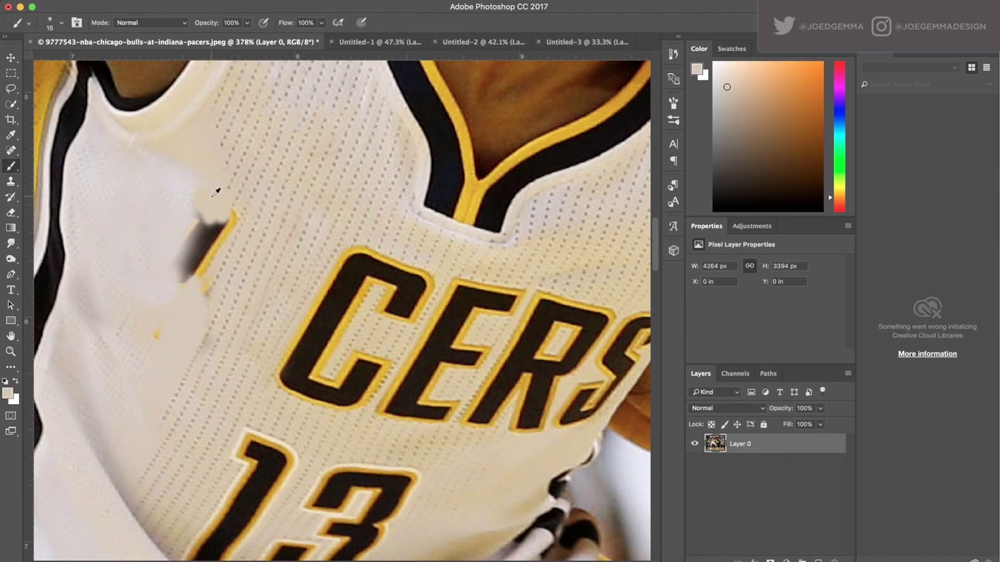
{"action": "left_click", "coordinate": [216, 194], "text": "alt"}
{"action": "mouse_move", "coordinate": [214, 190]}
{"action": "left_mouse_down"}
{"action": "mouse_move", "coordinate": [216, 220]}
{"action": "mouse_move", "coordinate": [189, 241]}
{"action": "left_mouse_up"}
{"action": "left_click", "coordinate": [222, 214], "text": "alt"}
Set the Brush to size 30 and the Clone Stamp to 25, readying the Pen tool
{"action": "key", "text": "bracketright"}
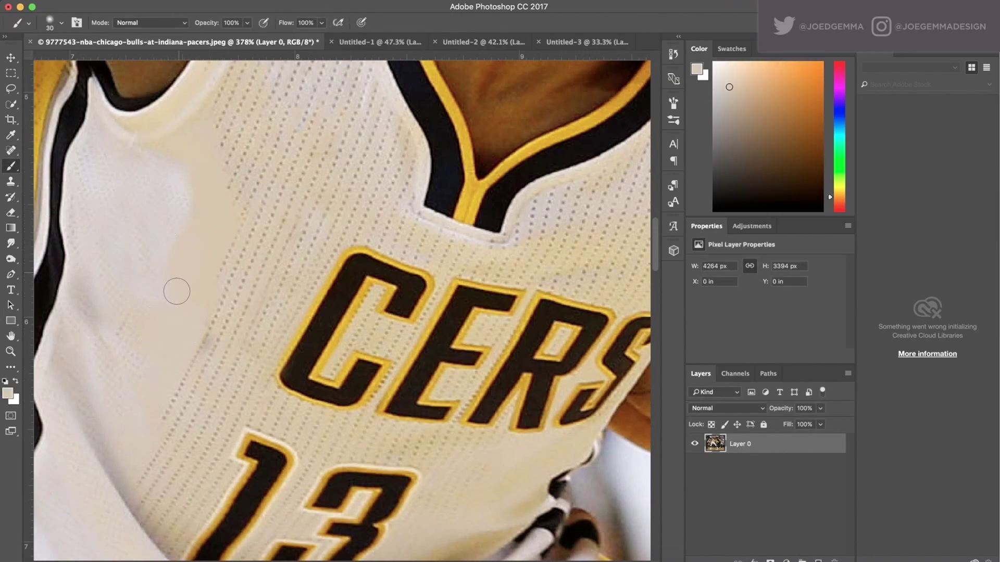
{"action": "scroll", "coordinate": [177, 291], "scroll_direction": "up", "scroll_amount": 1}
{"action": "key", "text": "s"}
{"action": "key", "text": "bracketleft"}
{"action": "key", "text": "bracketleft"}
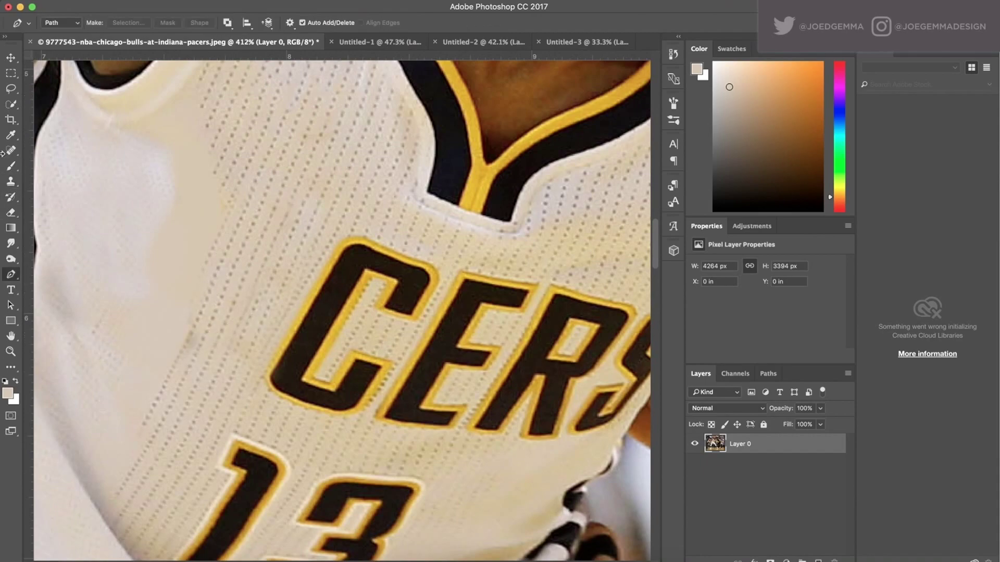
{"action": "scroll", "coordinate": [289, 302], "scroll_direction": "down", "scroll_amount": 15}
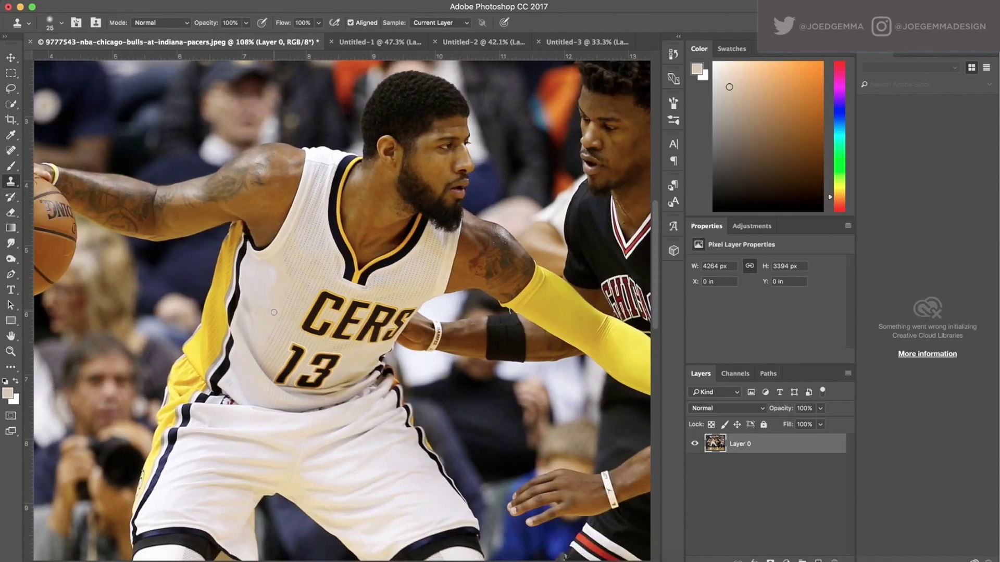
{"action": "scroll", "coordinate": [273, 313], "scroll_direction": "up", "scroll_amount": 13}
{"action": "key", "text": "j"}
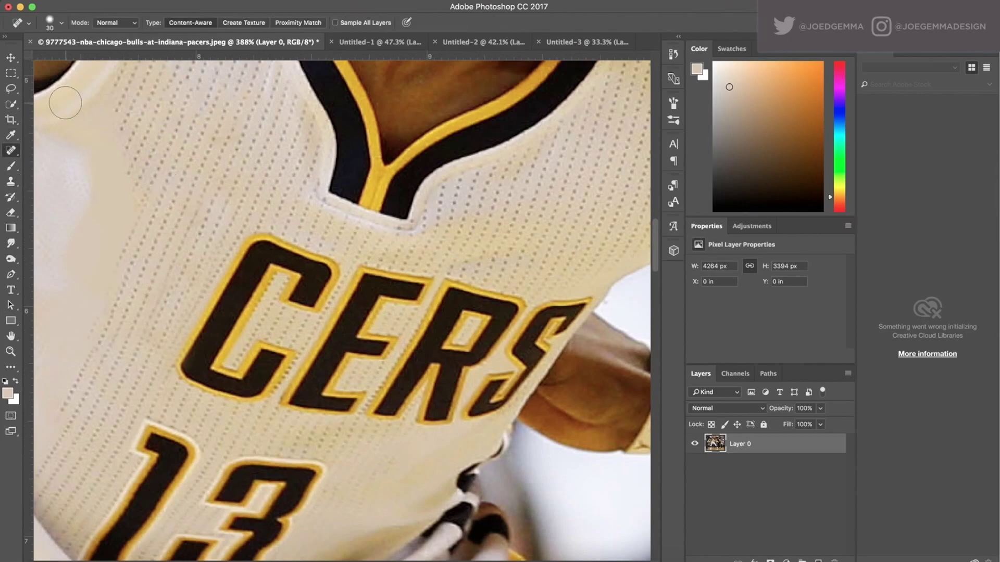
{"action": "key", "text": "p"}
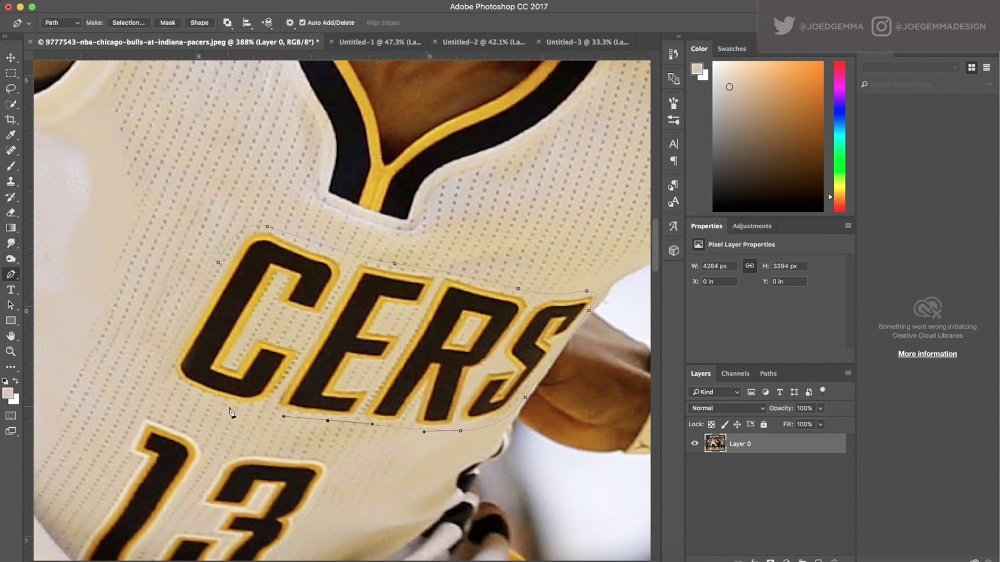
Turn the CERS path into a selection and Content-Aware fill the letters away
{"action": "key", "text": "super+Return"}
{"action": "key", "text": "shift+BackSpace"}
{"action": "key", "text": "Return"}
{"action": "scroll", "coordinate": [610, 467], "scroll_direction": "up", "scroll_amount": 1}
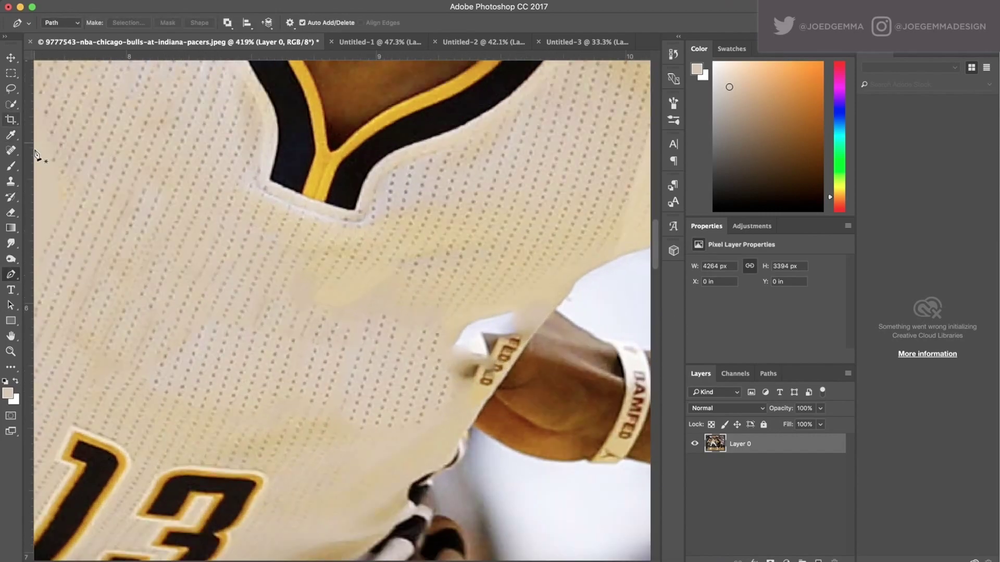
Paint sampled beige jersey colour over the armband text by the jersey edge
{"action": "key", "text": "s"}
{"action": "key", "text": "b"}
{"action": "left_click", "coordinate": [468, 333], "text": "alt"}
{"action": "mouse_move", "coordinate": [500, 338]}
{"action": "left_mouse_down"}
{"action": "mouse_move", "coordinate": [491, 364]}
{"action": "mouse_move", "coordinate": [469, 354]}
{"action": "mouse_move", "coordinate": [473, 393]}
{"action": "left_mouse_up"}
{"action": "scroll", "coordinate": [473, 393], "scroll_direction": "down", "scroll_amount": 5}
{"action": "scroll", "coordinate": [270, 406], "scroll_direction": "up", "scroll_amount": 6}
Close a path around the 1, select it and Content-Aware fill it away
{"action": "key", "text": "p"}
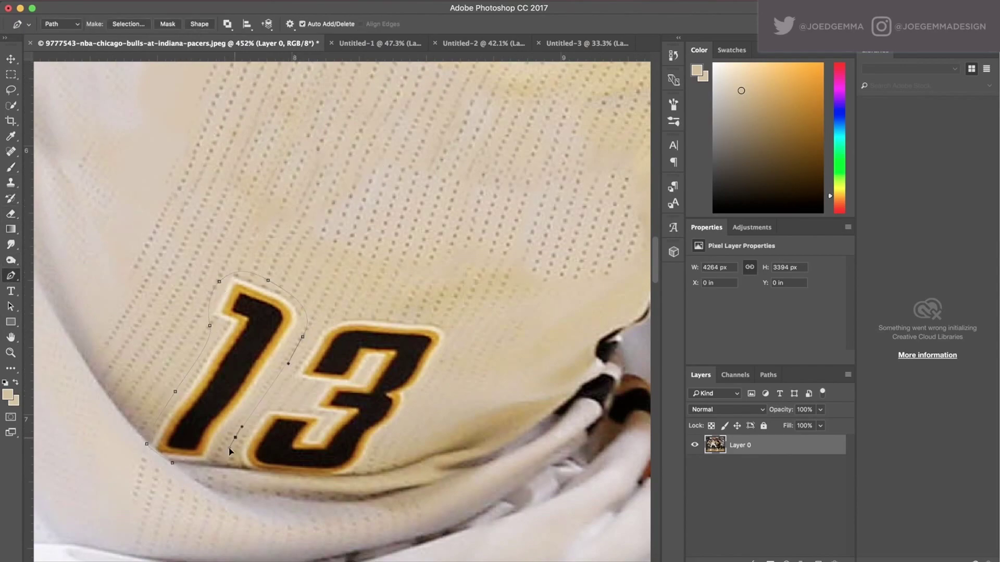
{"action": "left_click", "coordinate": [216, 465]}
{"action": "key", "text": "super+Return"}
{"action": "key", "text": "shift+BackSpace"}
{"action": "key", "text": "Return"}
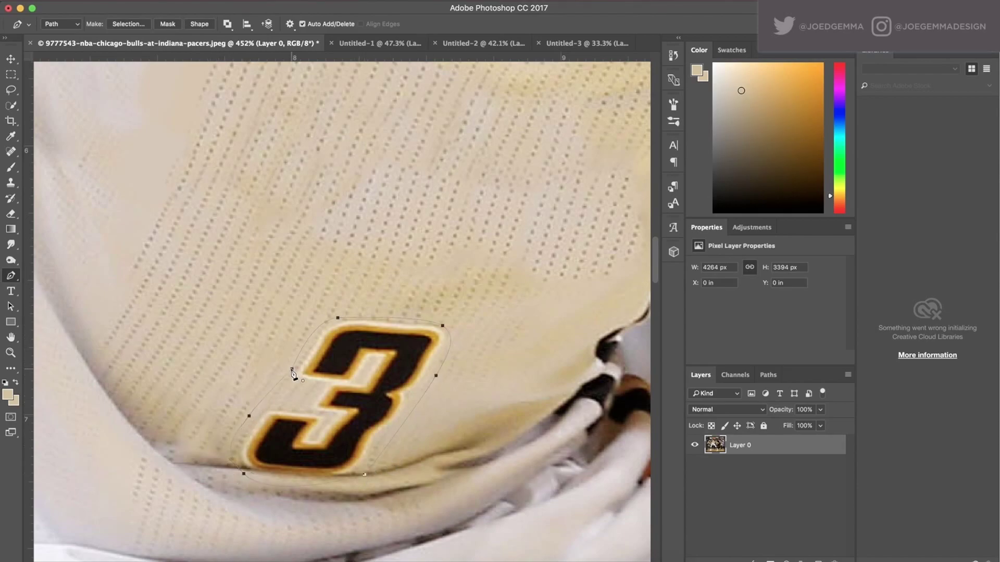
Convert the path around the 3 to a selection, Content-Aware fill it, and deselect
{"action": "key", "text": "super+Return"}
{"action": "key", "text": "shift+BackSpace"}
{"action": "key", "text": "Return"}
{"action": "key", "text": "ctrl+d"}
On a new layer, draw a dark size-2 crease along the hem and smudge it soft
{"action": "key", "text": "s"}
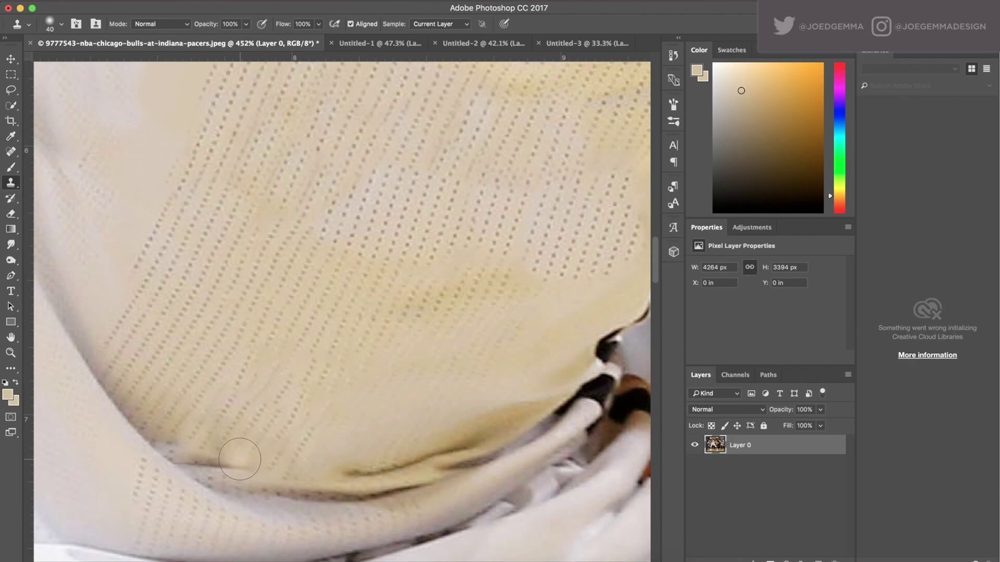
{"action": "scroll", "coordinate": [336, 501], "scroll_direction": "up", "scroll_amount": 3}
{"action": "key", "text": "b"}
{"action": "left_click", "coordinate": [163, 194], "text": "alt"}
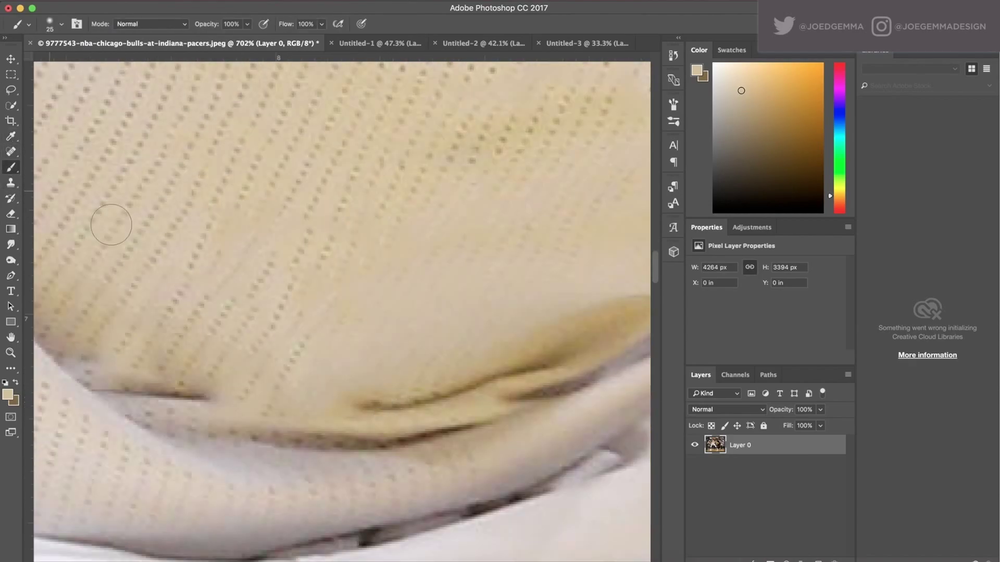
{"action": "key", "text": "bracketleft"}
{"action": "key", "text": "alt+shift+super+n"}
{"action": "left_click_drag", "start_coordinate": [367, 405], "coordinate": [206, 395]}
{"action": "left_click", "coordinate": [203, 396], "text": "alt"}
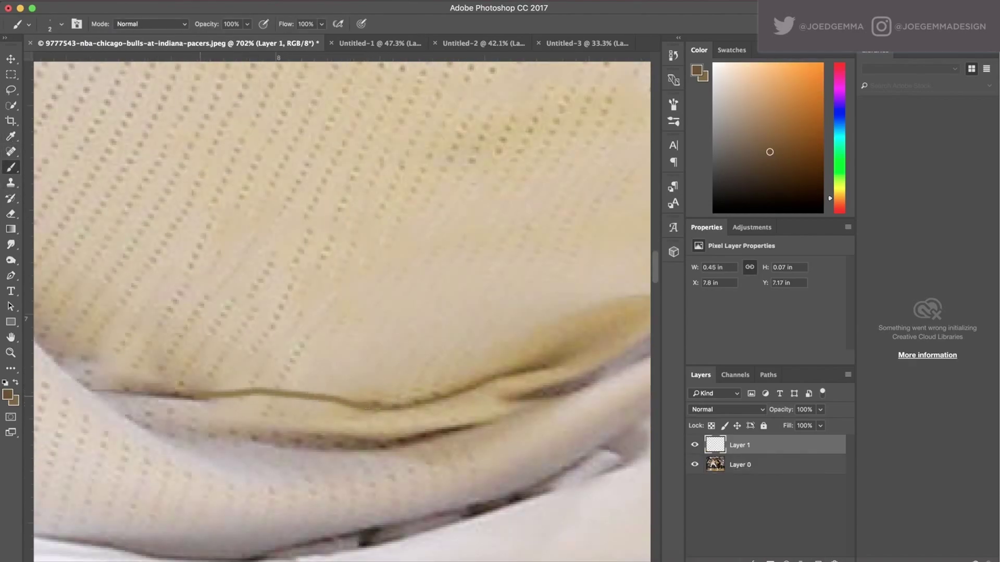
{"action": "key", "text": "r"}
{"action": "left_click_drag", "start_coordinate": [312, 390], "coordinate": [413, 397]}
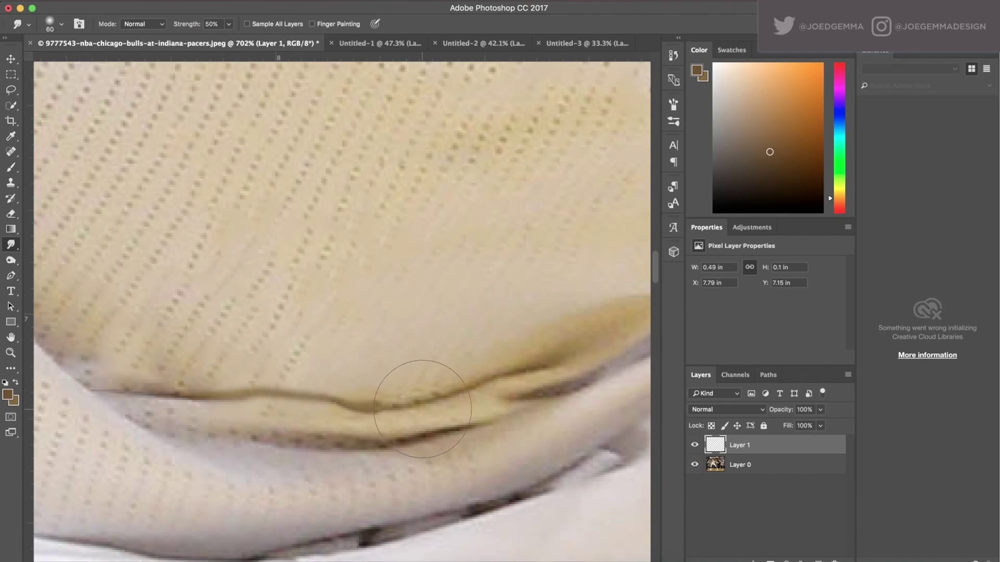
Fit the photo on screen and merge the crease layer down into Layer 0
{"action": "key", "text": "super+0"}
{"action": "right_click", "coordinate": [743, 449]}
{"action": "left_click", "coordinate": [806, 403]}
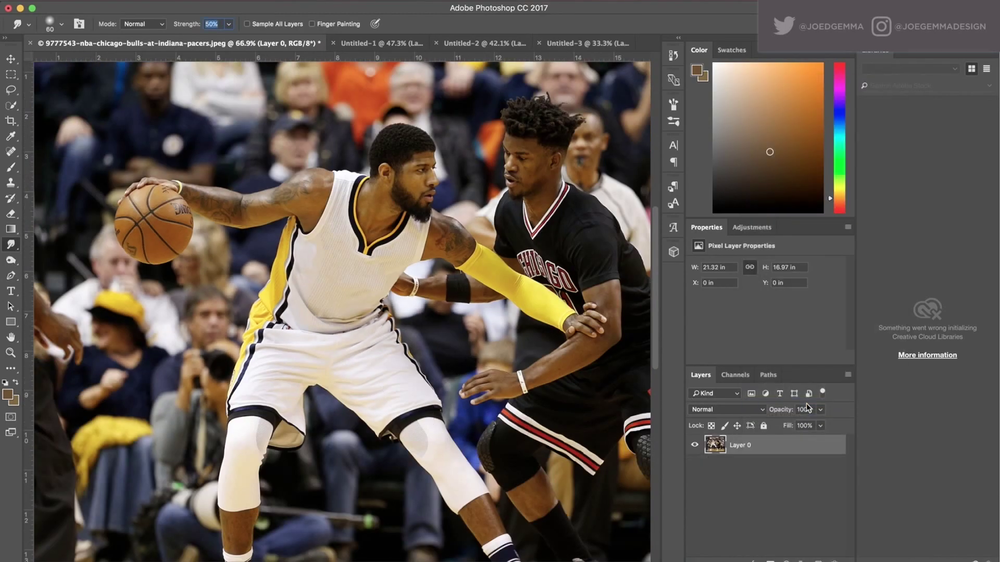
{"action": "scroll", "coordinate": [363, 296], "scroll_direction": "up", "scroll_amount": 5}
Trace a Pen path along the black side trim near the neckline and convert it to a selection
{"action": "scroll", "coordinate": [363, 297], "scroll_direction": "up", "scroll_amount": 3}
{"action": "key", "text": "p"}
{"action": "scroll", "coordinate": [330, 223], "scroll_direction": "up", "scroll_amount": 3}
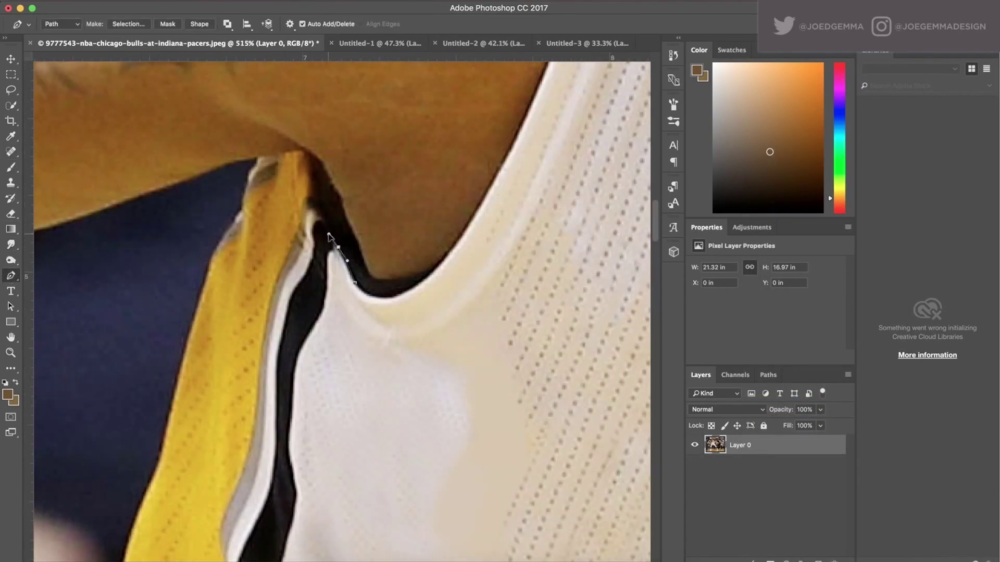
{"action": "scroll", "coordinate": [291, 296], "scroll_direction": "down", "scroll_amount": 1}
{"action": "scroll", "coordinate": [291, 297], "scroll_direction": "down", "scroll_amount": 10}
{"action": "left_click", "coordinate": [245, 345]}
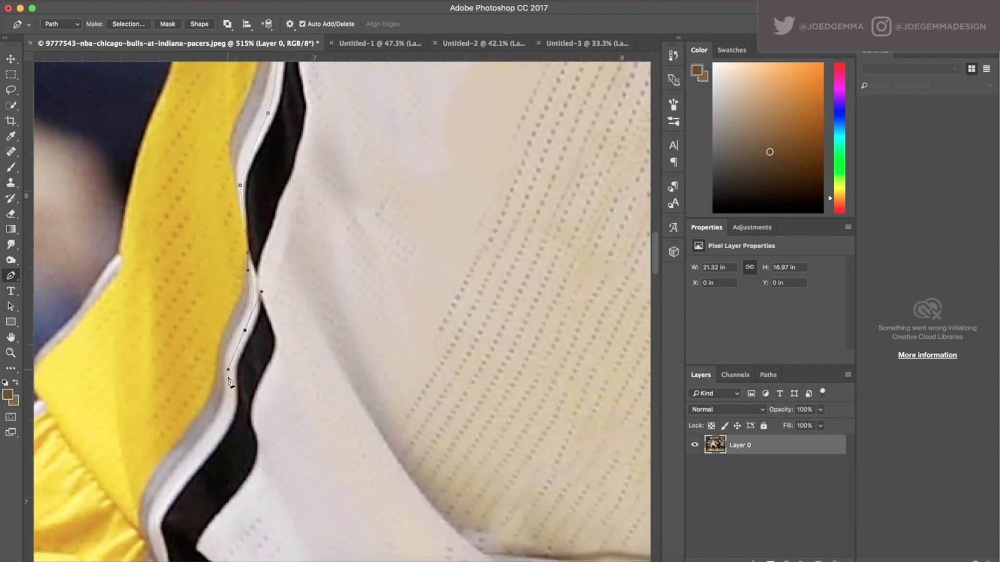
{"action": "left_click", "coordinate": [199, 370]}
{"action": "scroll", "coordinate": [312, 228], "scroll_direction": "up", "scroll_amount": 4}
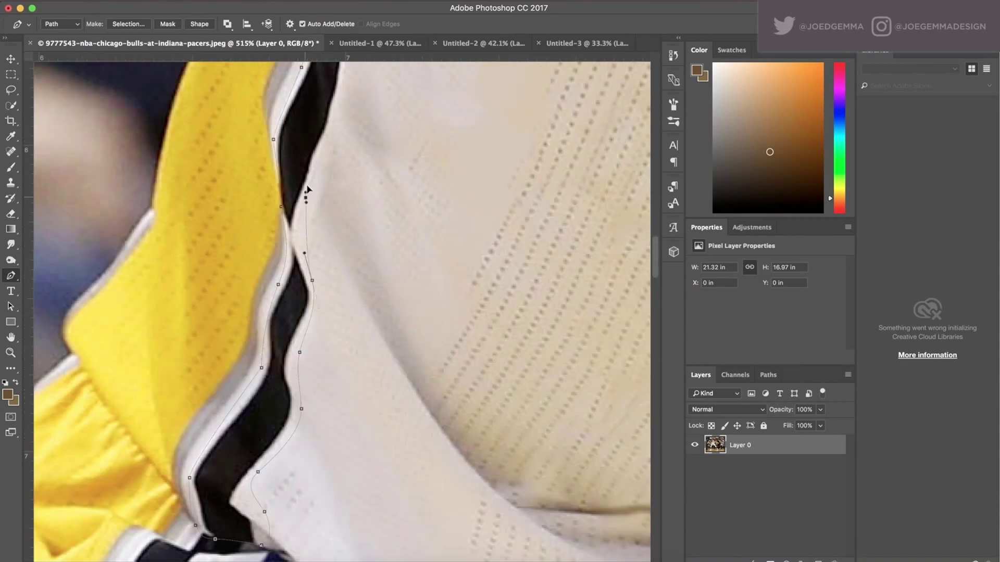
{"action": "key", "text": "super+Return"}
Clone clean jersey fabric over the dark collar edge
{"action": "key", "text": "b"}
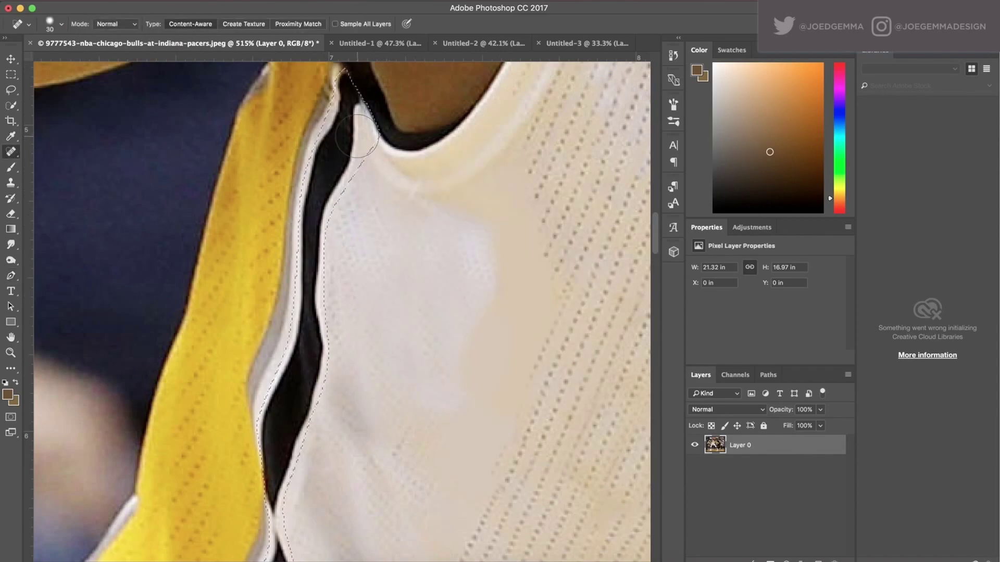
{"action": "key", "text": "s"}
{"action": "left_click", "coordinate": [383, 169], "text": "alt"}
{"action": "mouse_move", "coordinate": [354, 120]}
{"action": "left_mouse_down"}
{"action": "mouse_move", "coordinate": [347, 81]}
{"action": "mouse_move", "coordinate": [335, 148]}
{"action": "left_mouse_up"}
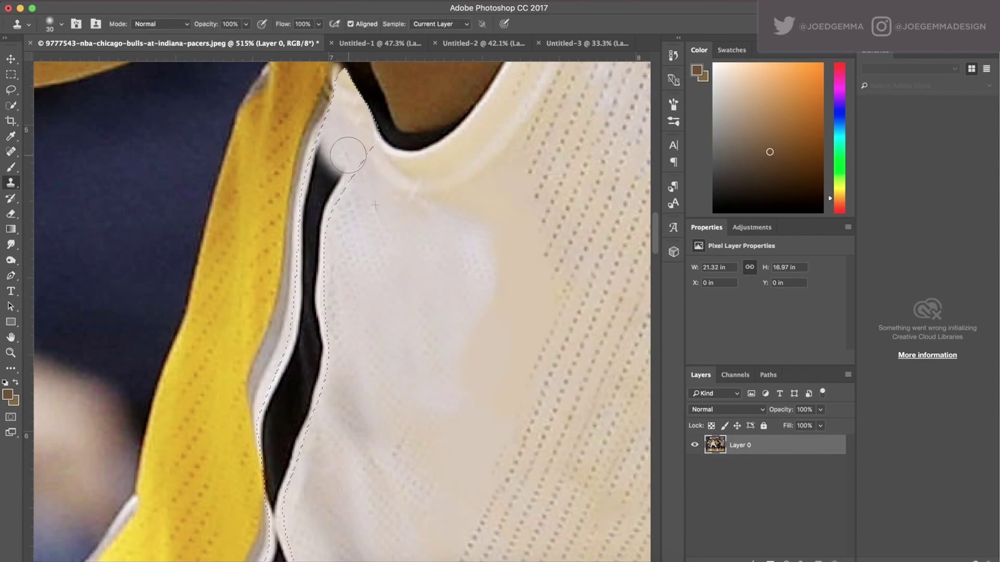
{"action": "scroll", "coordinate": [365, 156], "scroll_direction": "down", "scroll_amount": 10}
{"action": "scroll", "coordinate": [365, 157], "scroll_direction": "left", "scroll_amount": 3}
Sample light grey fabric tones as the paint colour
{"action": "key", "text": "b"}
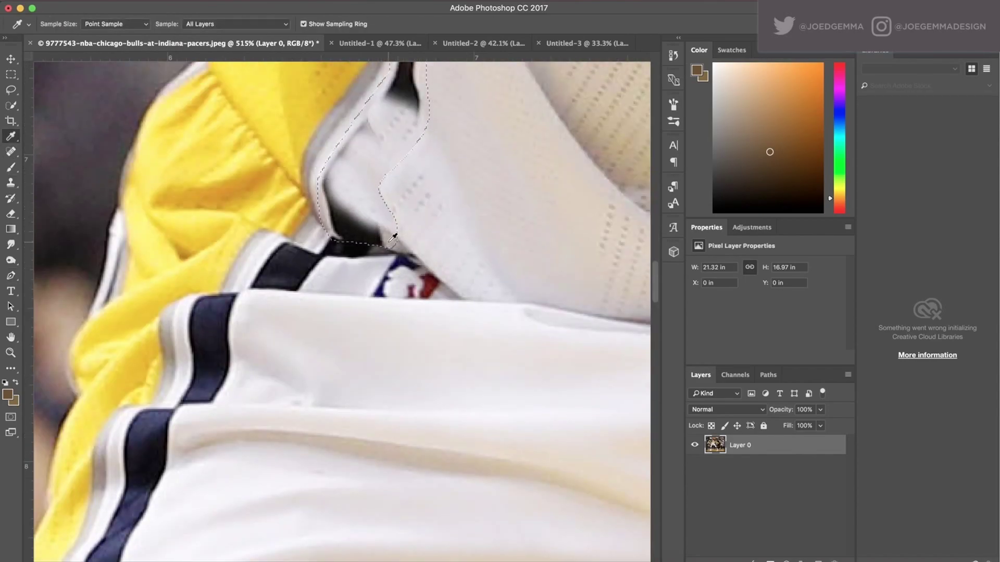
{"action": "left_click", "coordinate": [381, 240], "text": "alt"}
{"action": "scroll", "coordinate": [330, 214], "scroll_direction": "up", "scroll_amount": 1}
{"action": "left_click", "coordinate": [330, 213], "text": "alt"}
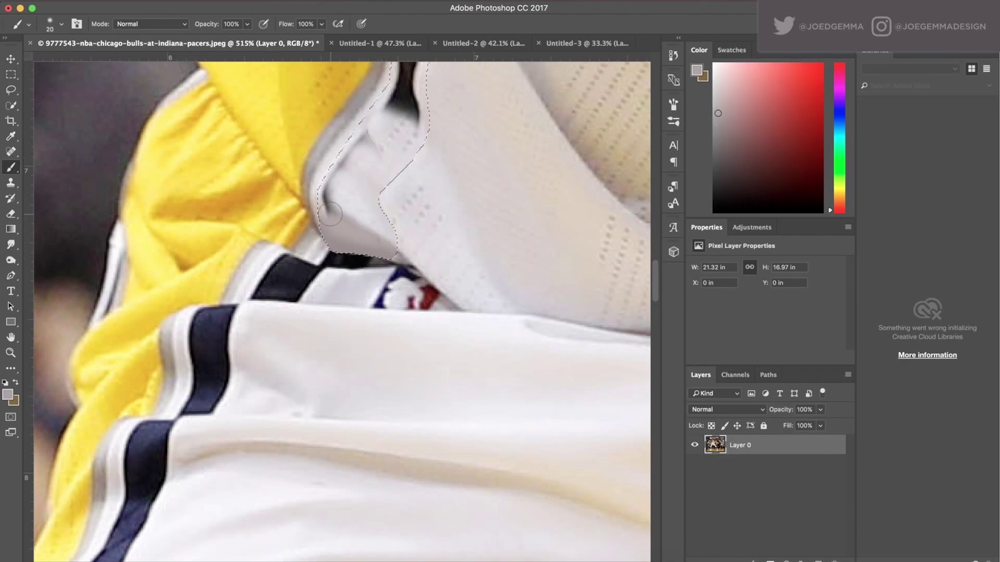
{"action": "scroll", "coordinate": [409, 230], "scroll_direction": "up", "scroll_amount": 5}
{"action": "scroll", "coordinate": [409, 231], "scroll_direction": "right", "scroll_amount": 1}
Lasso-select the dark strip beside the yellow side panel for cloning over
{"action": "key", "text": "s"}
{"action": "scroll", "coordinate": [356, 236], "scroll_direction": "up", "scroll_amount": 2}
{"action": "scroll", "coordinate": [356, 237], "scroll_direction": "right", "scroll_amount": 1}
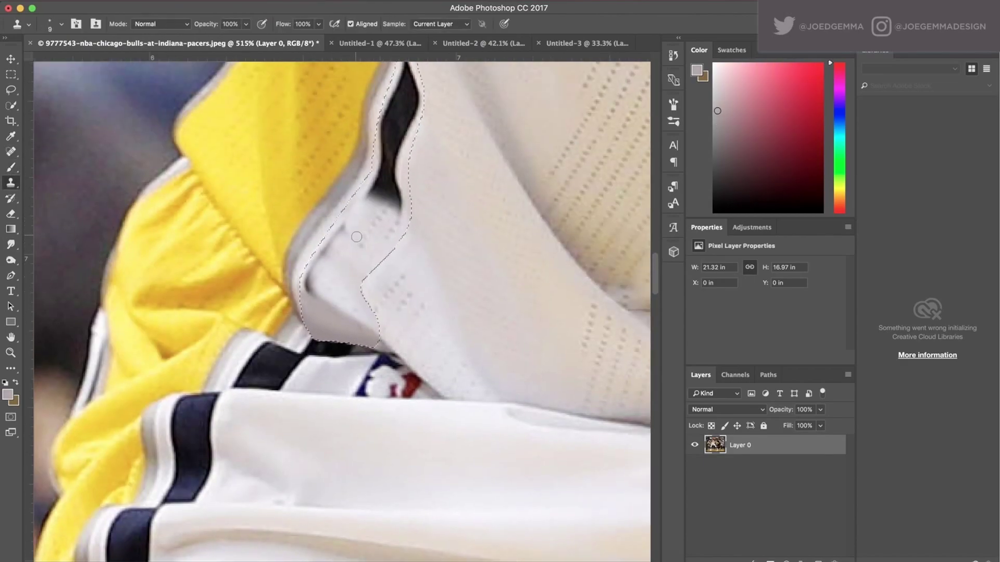
{"action": "scroll", "coordinate": [325, 282], "scroll_direction": "down", "scroll_amount": 1}
{"action": "left_click", "coordinate": [13, 92]}
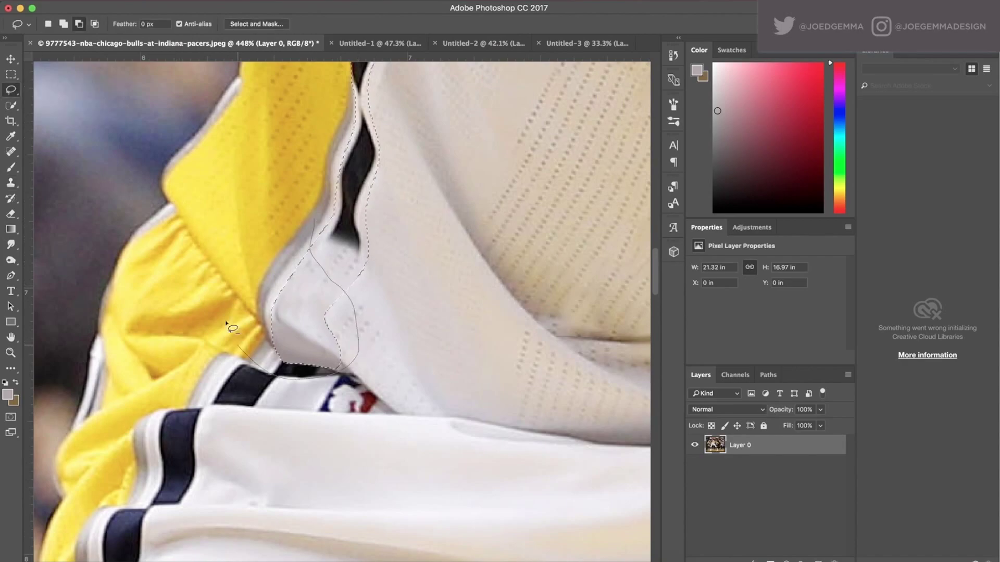
{"action": "left_click_drag", "start_coordinate": [225, 324], "coordinate": [271, 292]}
{"action": "scroll", "coordinate": [307, 288], "scroll_direction": "up", "scroll_amount": 2}
{"action": "key", "text": "s"}
{"action": "key", "text": "l"}
{"action": "scroll", "coordinate": [324, 219], "scroll_direction": "down", "scroll_amount": 4}
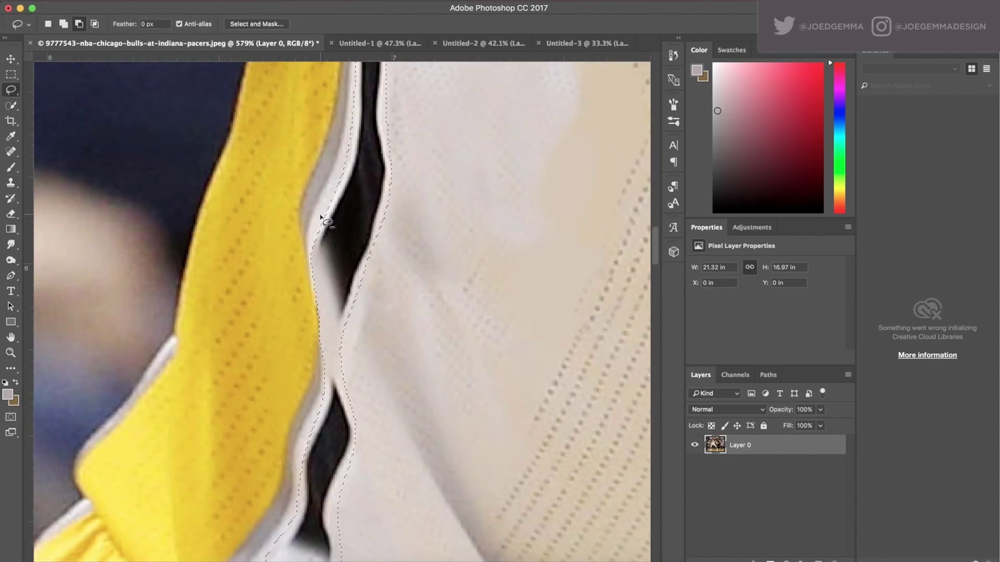
{"action": "scroll", "coordinate": [357, 146], "scroll_direction": "up", "scroll_amount": 2}
{"action": "scroll", "coordinate": [476, 240], "scroll_direction": "down", "scroll_amount": 3}
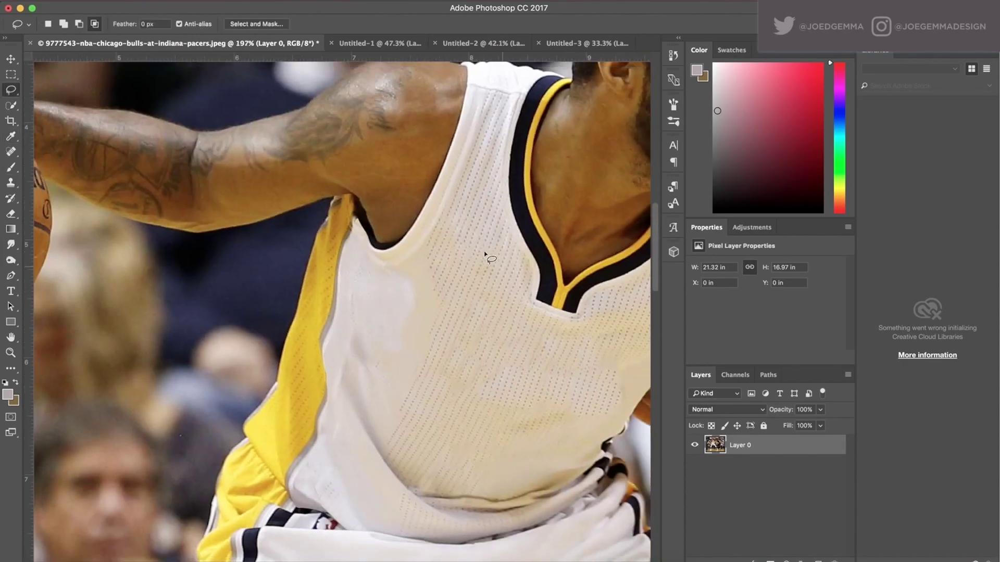
{"action": "scroll", "coordinate": [239, 276], "scroll_direction": "up", "scroll_amount": 4}
{"action": "key", "text": "p"}
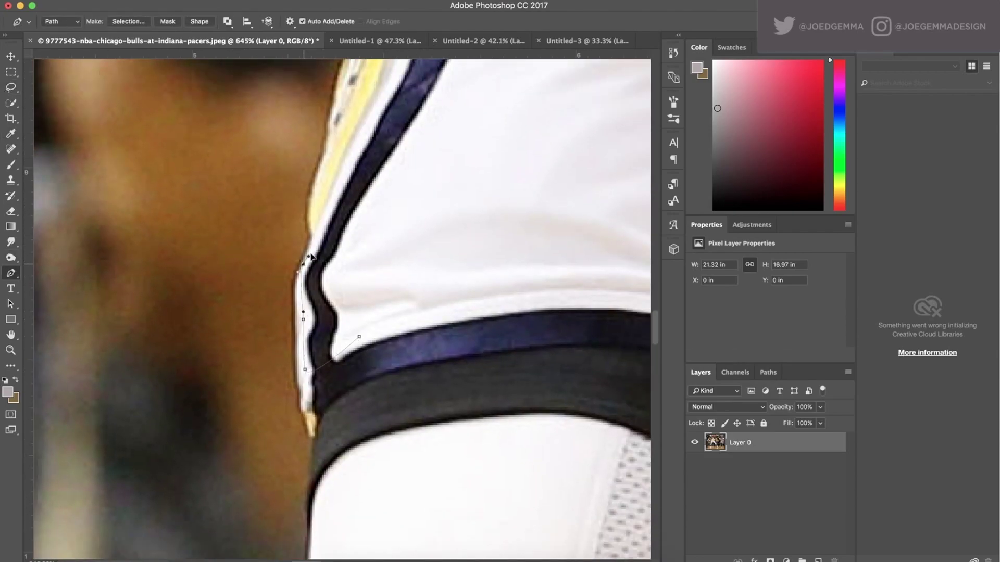
Trace a Pen path up the navy stripe's outer edge to beside the waistband logo
{"action": "scroll", "coordinate": [345, 172], "scroll_direction": "up", "scroll_amount": 10}
{"action": "scroll", "coordinate": [345, 172], "scroll_direction": "right", "scroll_amount": 4}
{"action": "left_click", "coordinate": [265, 425]}
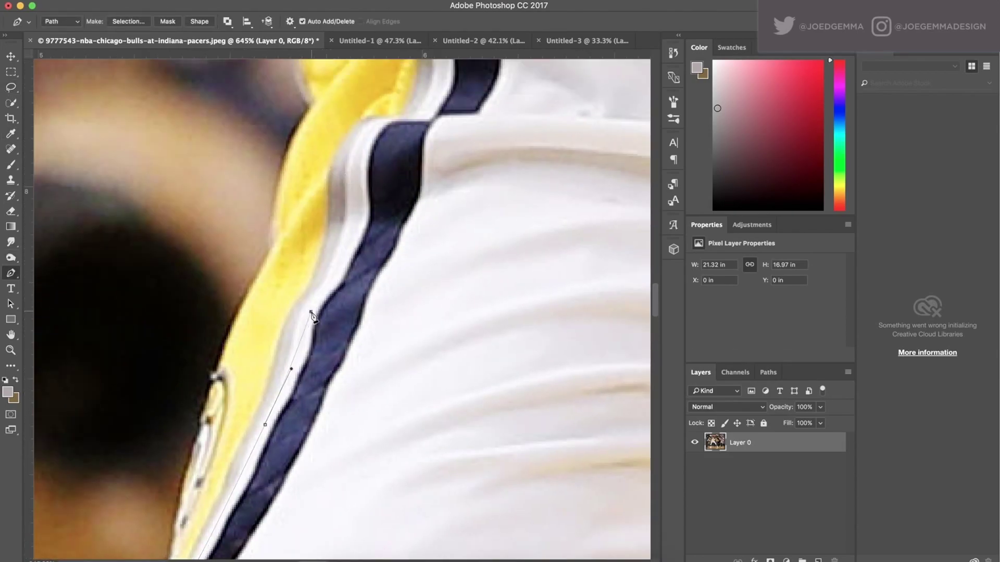
{"action": "left_click", "coordinate": [388, 122]}
{"action": "left_click", "coordinate": [432, 98]}
{"action": "scroll", "coordinate": [411, 156], "scroll_direction": "up", "scroll_amount": 5}
{"action": "left_click_drag", "start_coordinate": [410, 199], "coordinate": [412, 176]}
{"action": "left_click_drag", "start_coordinate": [479, 135], "coordinate": [488, 116]}
{"action": "scroll", "coordinate": [489, 122], "scroll_direction": "up", "scroll_amount": 3}
{"action": "scroll", "coordinate": [489, 122], "scroll_direction": "right", "scroll_amount": 3}
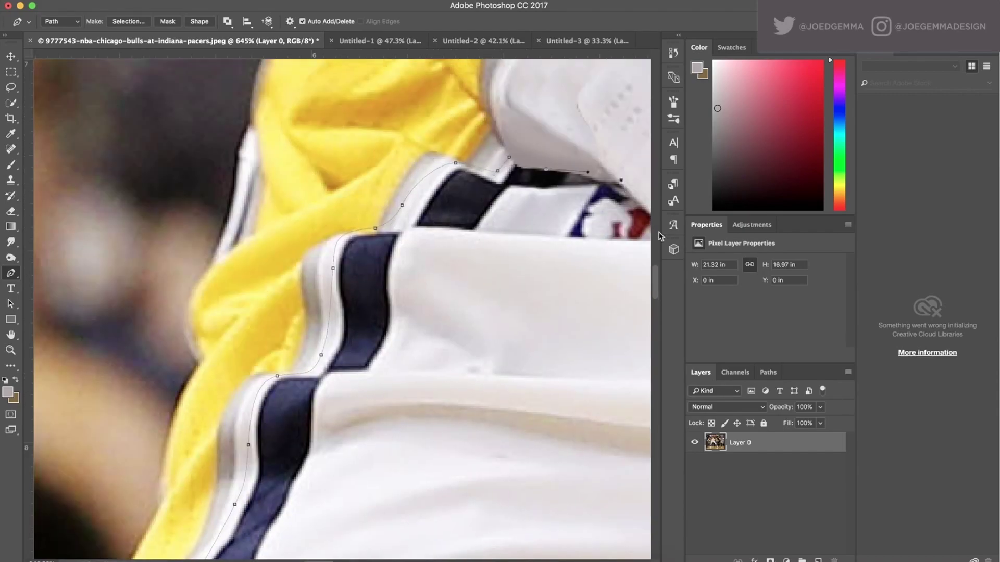
{"action": "scroll", "coordinate": [468, 208], "scroll_direction": "down", "scroll_amount": 2}
{"action": "scroll", "coordinate": [469, 208], "scroll_direction": "right", "scroll_amount": 3}
{"action": "left_click", "coordinate": [504, 163]}
{"action": "left_click_drag", "start_coordinate": [423, 207], "coordinate": [417, 232]}
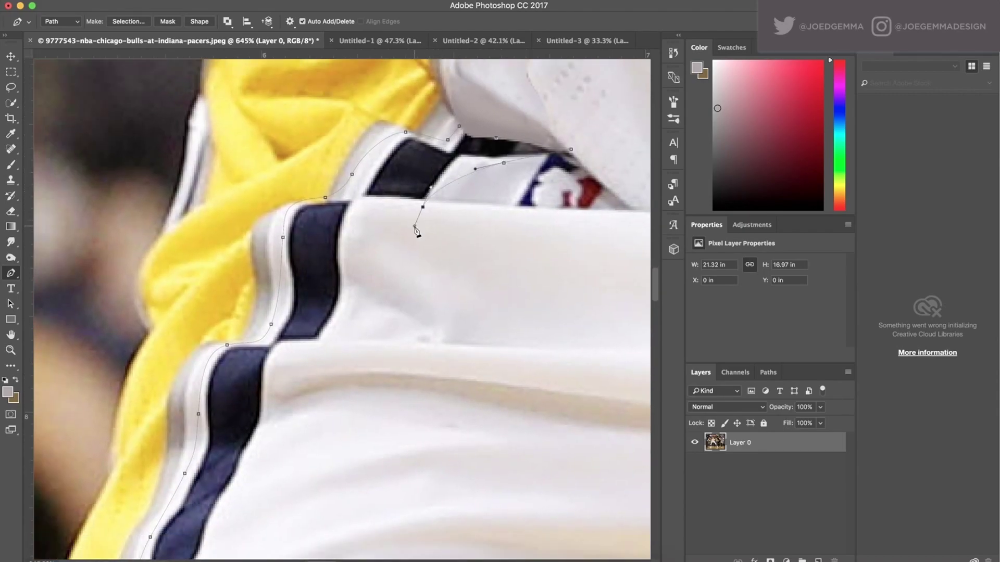
Carry the path back down the stripe's inner edge to close it around the stripe
{"action": "scroll", "coordinate": [330, 344], "scroll_direction": "down", "scroll_amount": 3}
{"action": "left_click", "coordinate": [306, 367]}
{"action": "scroll", "coordinate": [323, 364], "scroll_direction": "down", "scroll_amount": 3}
{"action": "left_click", "coordinate": [354, 376]}
{"action": "scroll", "coordinate": [338, 385], "scroll_direction": "left", "scroll_amount": 3}
{"action": "left_click", "coordinate": [300, 413]}
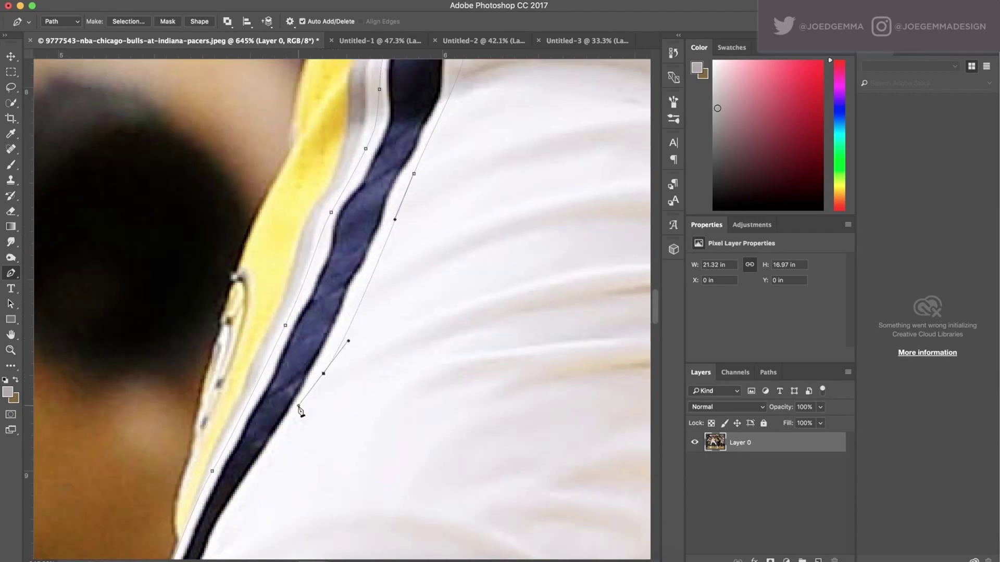
{"action": "left_click_drag", "start_coordinate": [250, 453], "coordinate": [250, 474]}
Convert the closed stripe path into an active selection
{"action": "right_click", "coordinate": [270, 514]}
{"action": "left_click", "coordinate": [312, 475]}
{"action": "key", "text": "Return"}
Clone Stamp clean white fabric over the navy stripe inside the selection
{"action": "key", "text": "s"}
{"action": "left_click", "coordinate": [397, 379], "text": "alt"}
{"action": "left_click_drag", "start_coordinate": [232, 427], "coordinate": [224, 522]}
Clone white fabric over the dark stripe top near the logo with a size 10 brush
{"action": "scroll", "coordinate": [396, 312], "scroll_direction": "up", "scroll_amount": 10}
{"action": "scroll", "coordinate": [396, 313], "scroll_direction": "right", "scroll_amount": 6}
{"action": "key", "text": "["}
{"action": "key", "text": "["}
{"action": "left_click", "coordinate": [399, 244], "text": "alt"}
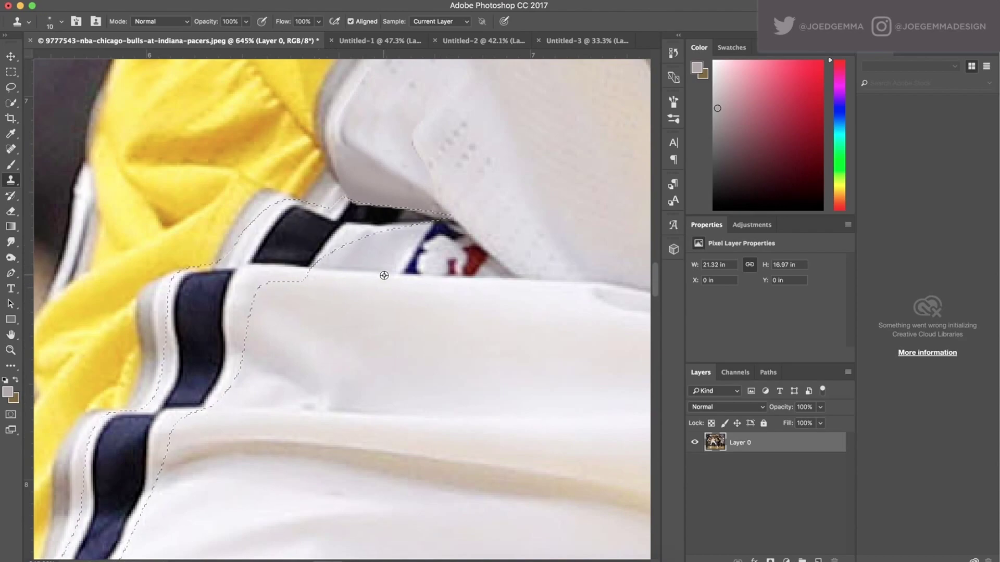
{"action": "left_click_drag", "start_coordinate": [312, 266], "coordinate": [319, 239]}
{"action": "mouse_move", "coordinate": [255, 261]}
{"action": "left_mouse_down"}
{"action": "mouse_move", "coordinate": [260, 235]}
{"action": "mouse_move", "coordinate": [270, 250]}
{"action": "mouse_move", "coordinate": [292, 224]}
{"action": "left_mouse_up"}
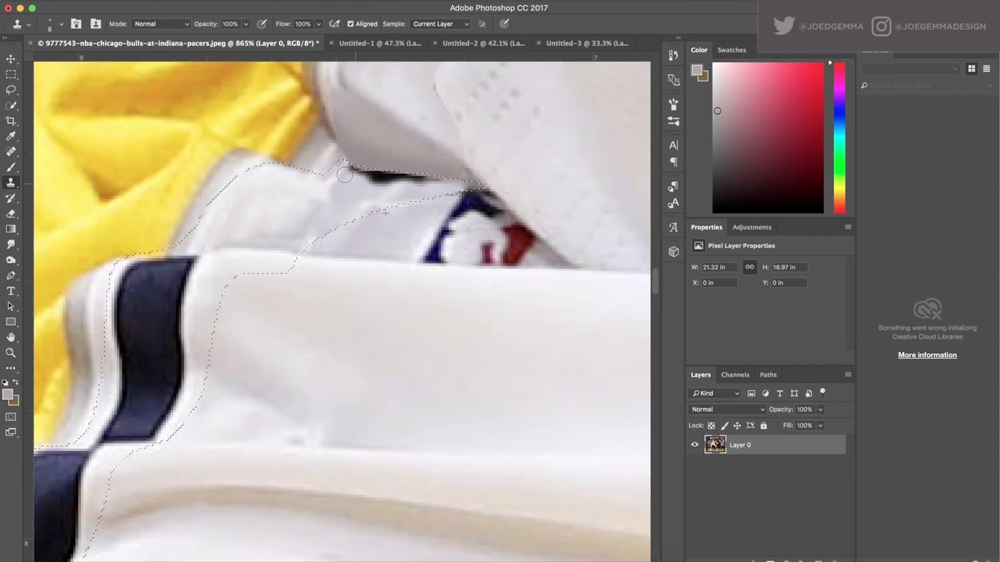
Smudge the jersey edge smooth along the yellow side panel
{"action": "key", "text": "r"}
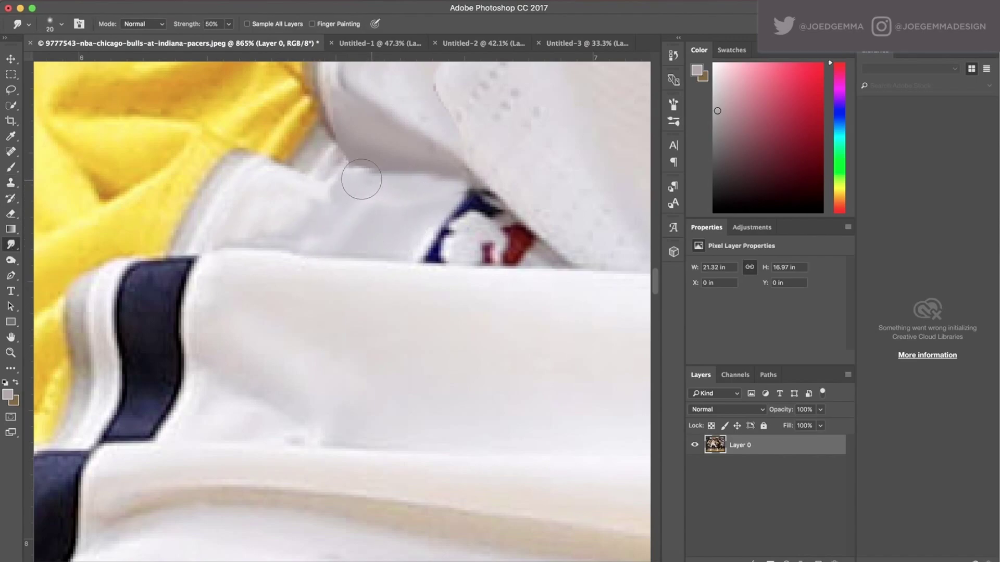
{"action": "scroll", "coordinate": [357, 179], "scroll_direction": "down", "scroll_amount": 4}
{"action": "scroll", "coordinate": [341, 168], "scroll_direction": "up", "scroll_amount": 5}
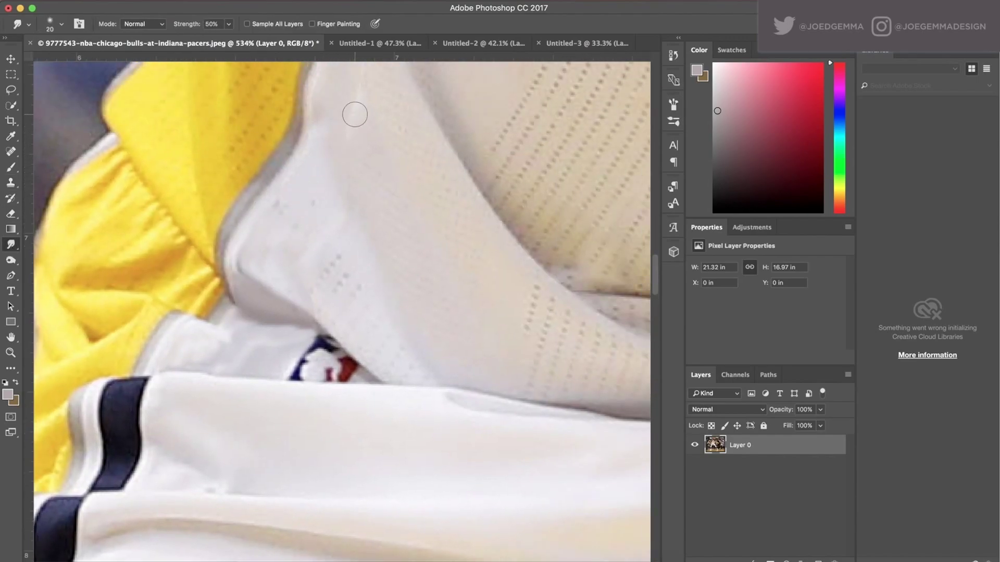
{"action": "scroll", "coordinate": [291, 203], "scroll_direction": "up", "scroll_amount": 10}
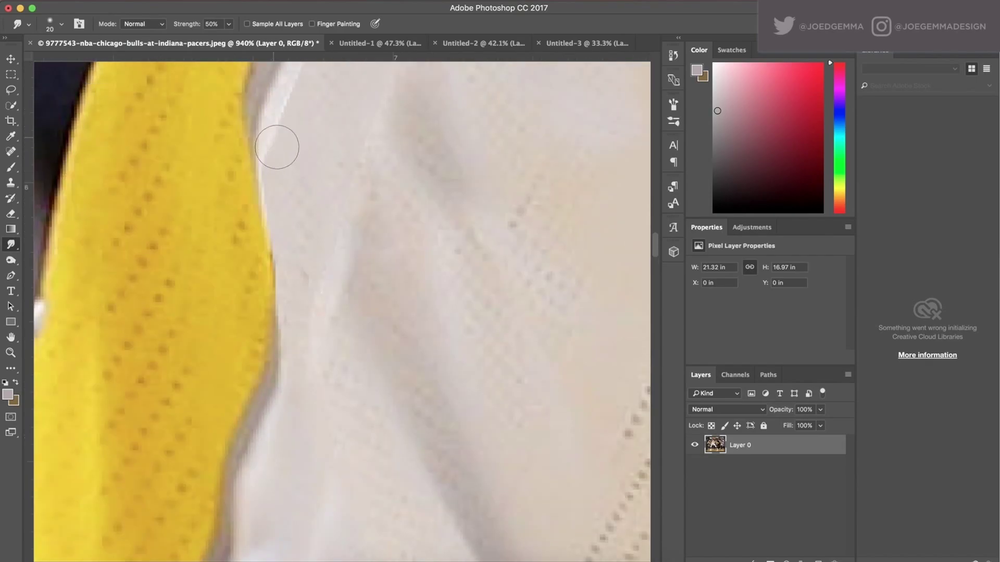
{"action": "scroll", "coordinate": [358, 185], "scroll_direction": "up", "scroll_amount": 3}
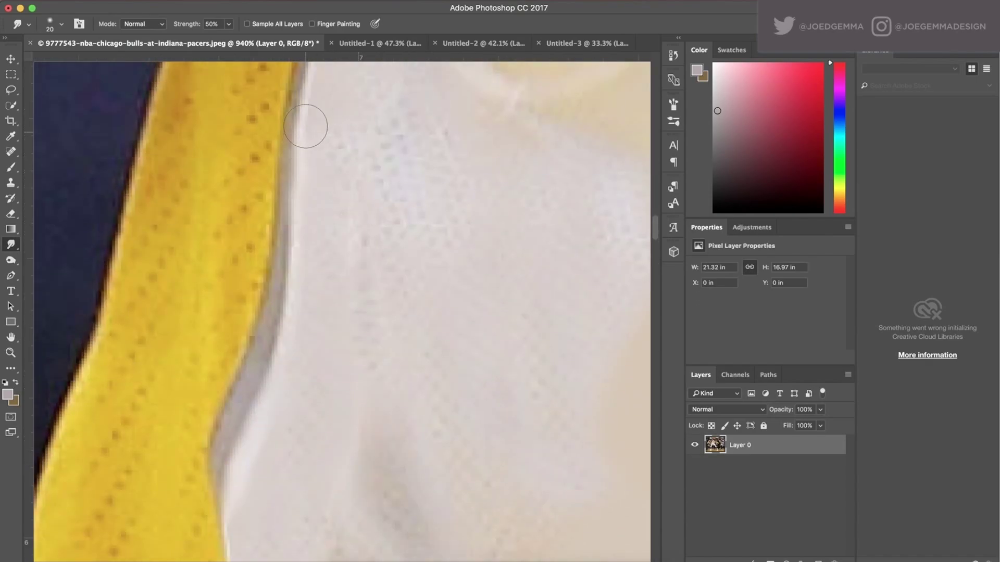
{"action": "scroll", "coordinate": [346, 156], "scroll_direction": "down", "scroll_amount": 12}
{"action": "scroll", "coordinate": [275, 243], "scroll_direction": "down", "scroll_amount": 8}
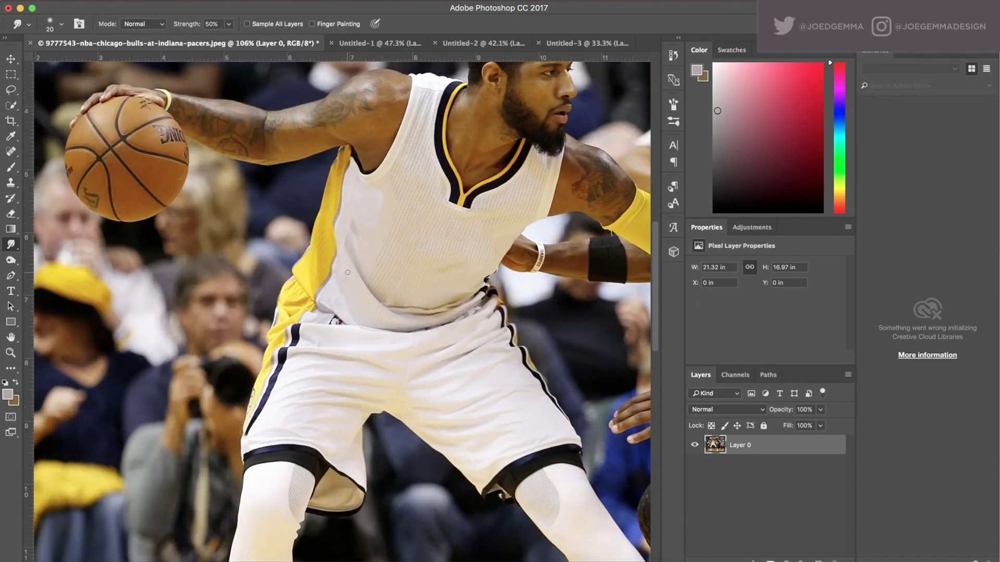
{"action": "scroll", "coordinate": [346, 283], "scroll_direction": "up", "scroll_amount": 10}
Trace a Pen path around the remaining navy stripe, curving it across the waistband top
{"action": "key", "text": "j"}
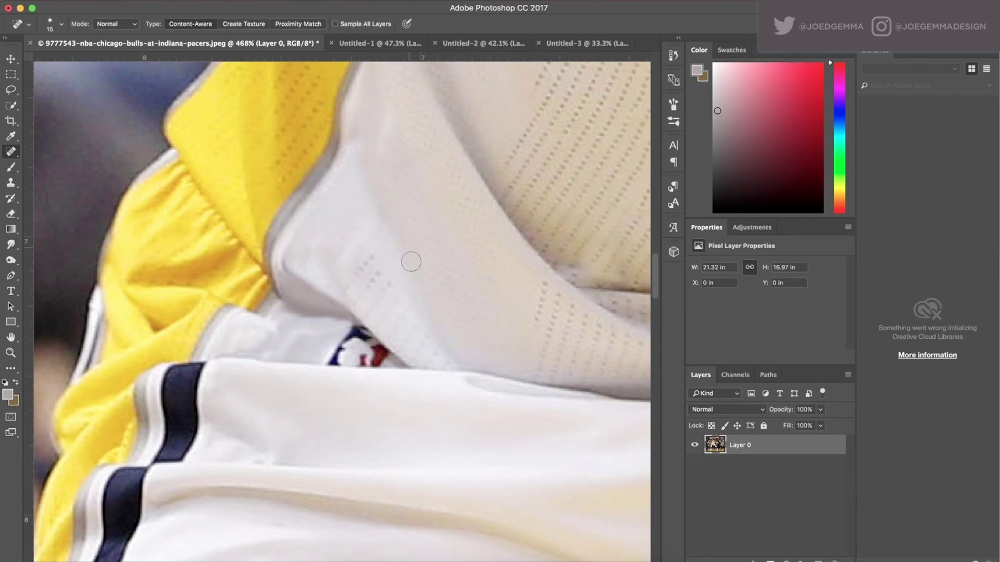
{"action": "scroll", "coordinate": [410, 262], "scroll_direction": "down", "scroll_amount": 10}
{"action": "key", "text": "p"}
{"action": "scroll", "coordinate": [239, 474], "scroll_direction": "up", "scroll_amount": 3}
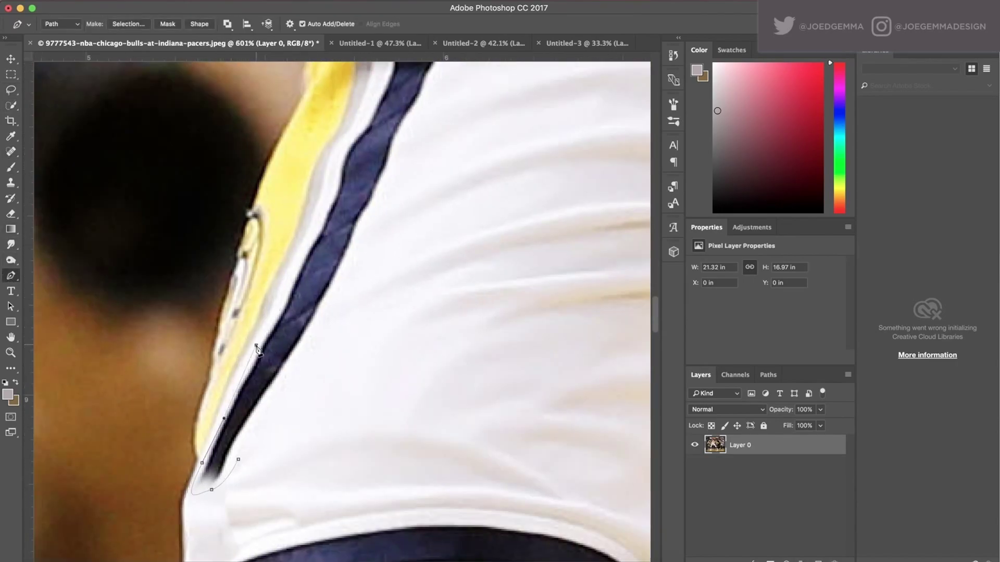
{"action": "scroll", "coordinate": [316, 230], "scroll_direction": "up", "scroll_amount": 5}
{"action": "scroll", "coordinate": [316, 230], "scroll_direction": "right", "scroll_amount": 2}
{"action": "left_click_drag", "start_coordinate": [333, 198], "coordinate": [336, 183]}
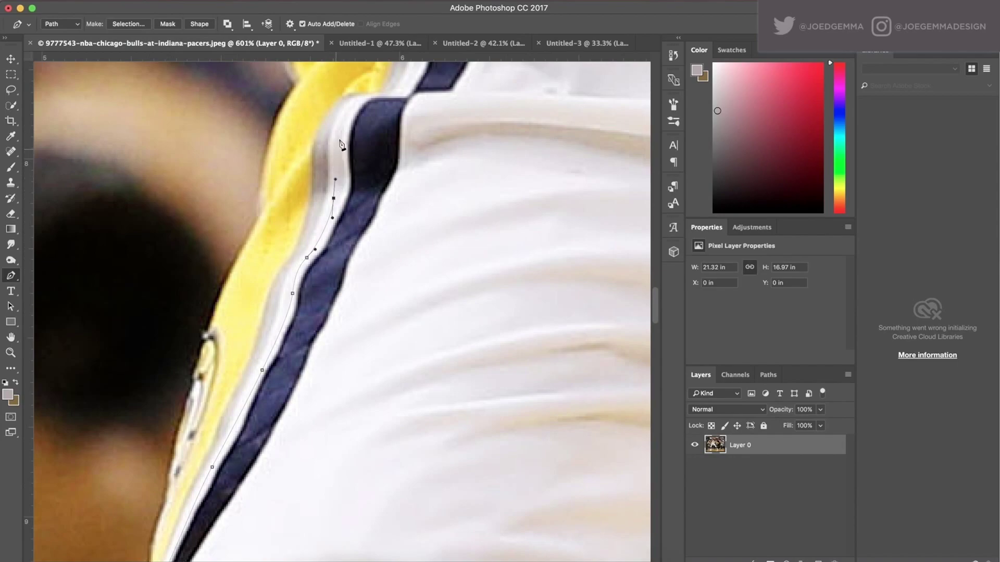
{"action": "scroll", "coordinate": [363, 97], "scroll_direction": "up", "scroll_amount": 6}
{"action": "scroll", "coordinate": [364, 97], "scroll_direction": "right", "scroll_amount": 2}
{"action": "left_click", "coordinate": [334, 246]}
{"action": "left_click_drag", "start_coordinate": [361, 216], "coordinate": [363, 193]}
{"action": "left_click_drag", "start_coordinate": [365, 135], "coordinate": [377, 121]}
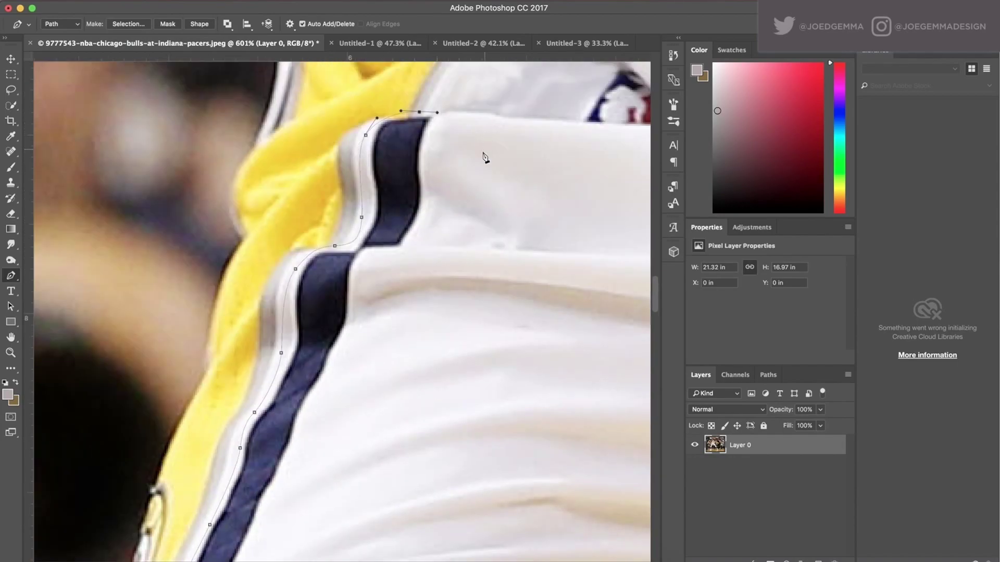
Make the stripe path a selection and bring up Fill for a Content-Aware fill
{"action": "scroll", "coordinate": [352, 285], "scroll_direction": "down", "scroll_amount": 5}
{"action": "scroll", "coordinate": [434, 152], "scroll_direction": "left", "scroll_amount": 2}
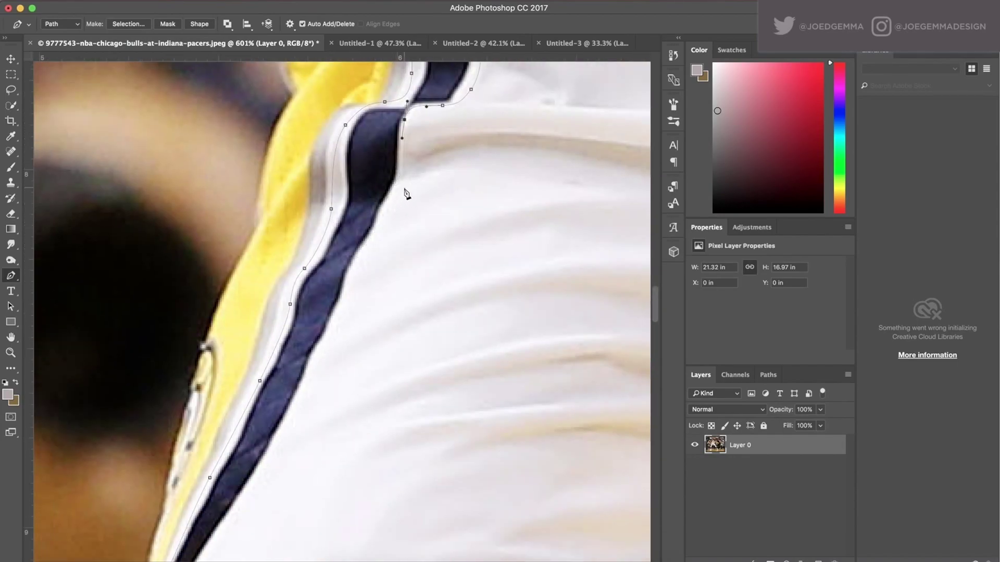
{"action": "scroll", "coordinate": [406, 193], "scroll_direction": "down", "scroll_amount": 8}
{"action": "scroll", "coordinate": [441, 193], "scroll_direction": "left", "scroll_amount": 6}
{"action": "right_click", "coordinate": [347, 333]}
{"action": "left_click", "coordinate": [385, 389]}
{"action": "key", "text": "Return"}
{"action": "key", "text": "shift+F5"}
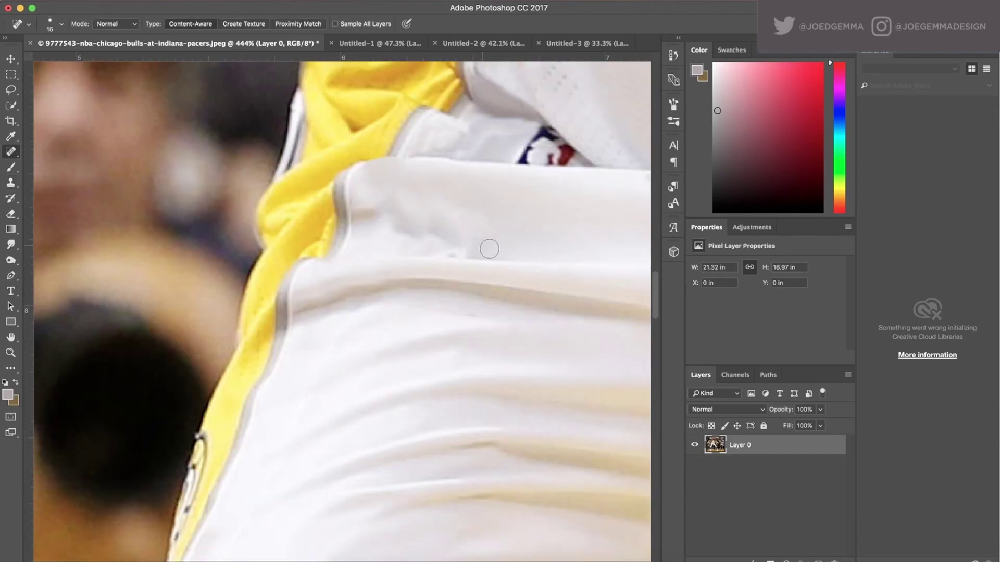
Heal away the leftover mark on the jersey and a spot on the shorts
{"action": "mouse_move", "coordinate": [458, 224]}
{"action": "left_mouse_down"}
{"action": "mouse_move", "coordinate": [401, 222]}
{"action": "mouse_move", "coordinate": [431, 222]}
{"action": "left_mouse_up"}
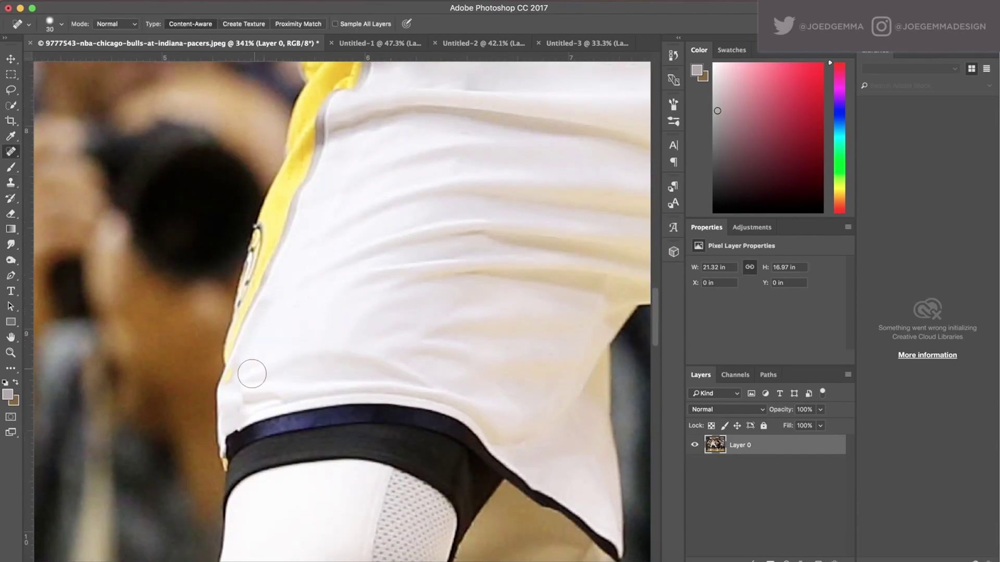
{"action": "left_click", "coordinate": [336, 212]}
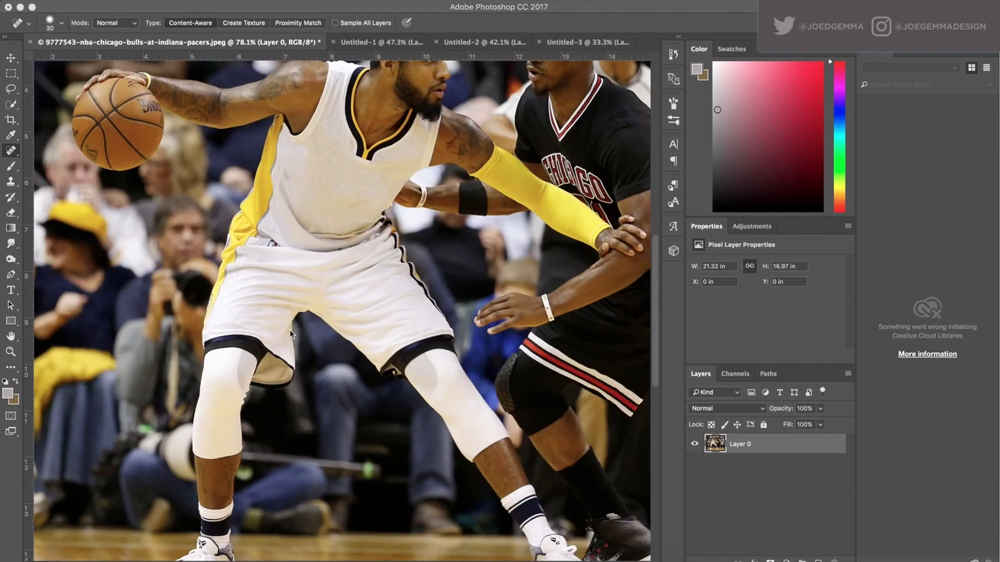
{"action": "scroll", "coordinate": [290, 334], "scroll_direction": "up", "scroll_amount": 8}
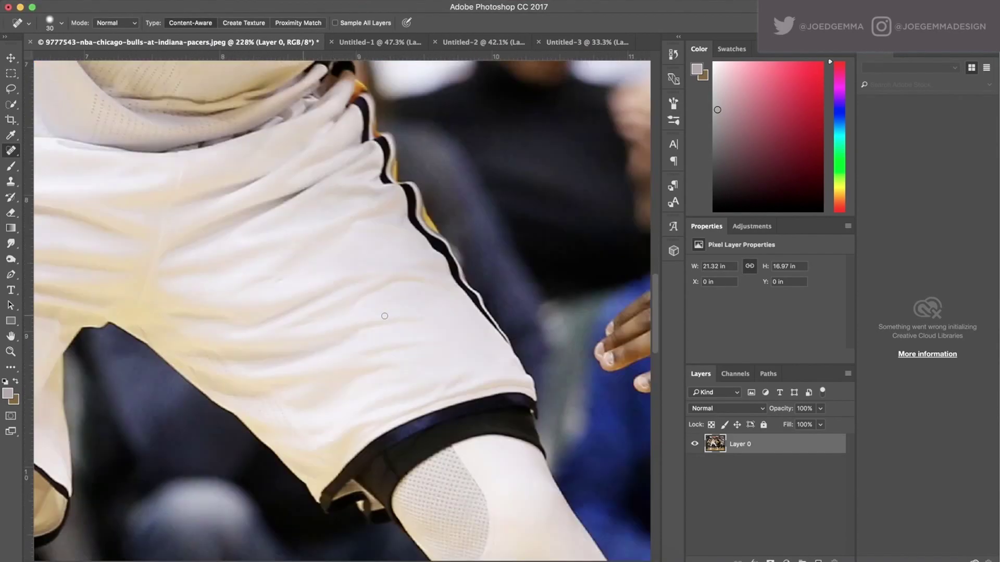
{"action": "key", "text": "p"}
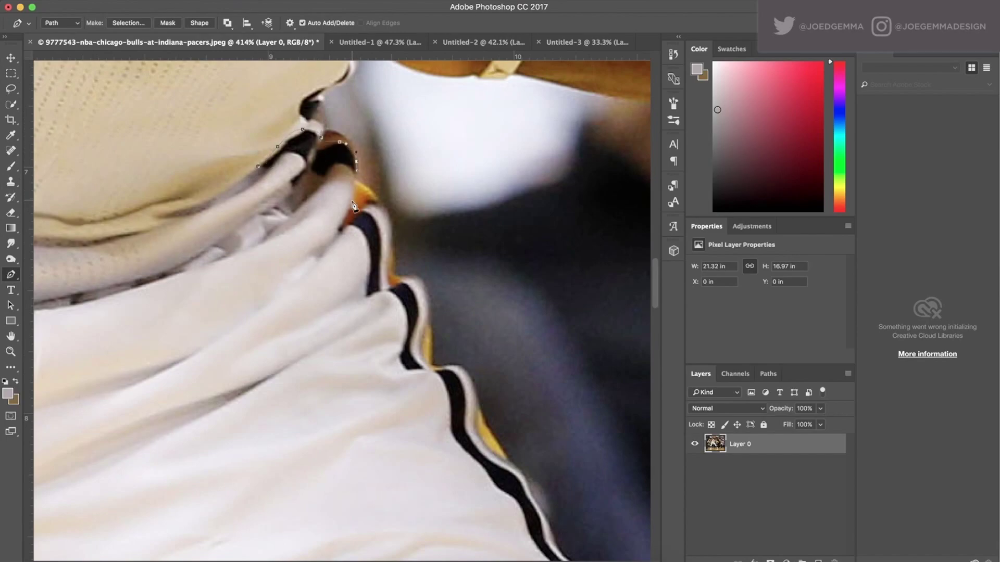
Place Pen anchors down the shorts' right-side black and yellow piping, curving at its bend
{"action": "left_click", "coordinate": [423, 363]}
{"action": "scroll", "coordinate": [421, 339], "scroll_direction": "down", "scroll_amount": 2}
{"action": "left_click", "coordinate": [427, 324]}
{"action": "scroll", "coordinate": [424, 328], "scroll_direction": "down", "scroll_amount": 2}
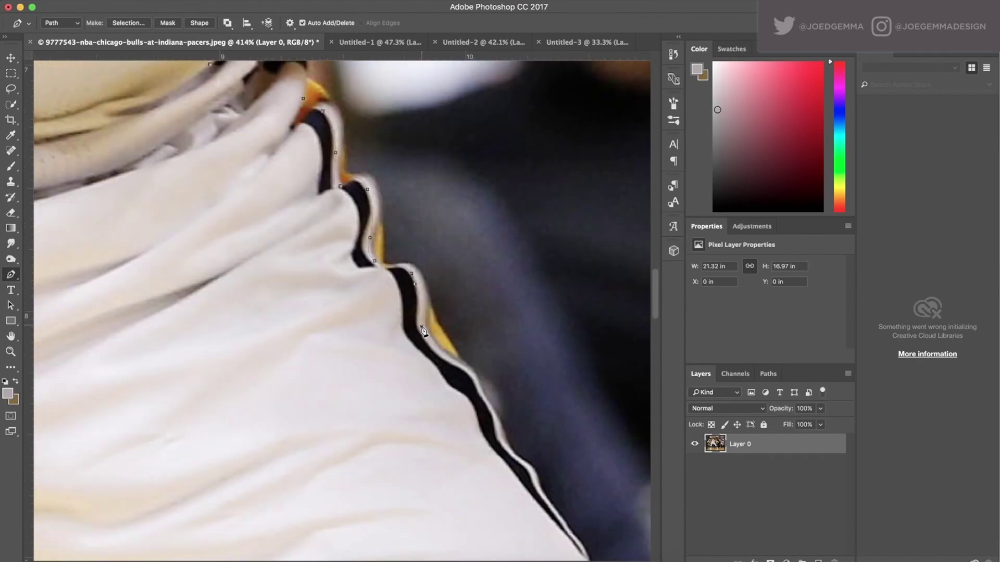
{"action": "left_click", "coordinate": [424, 328]}
{"action": "scroll", "coordinate": [422, 324], "scroll_direction": "down", "scroll_amount": 2}
{"action": "scroll", "coordinate": [411, 291], "scroll_direction": "down", "scroll_amount": 2}
{"action": "left_click", "coordinate": [392, 241]}
{"action": "left_click", "coordinate": [430, 278]}
{"action": "scroll", "coordinate": [437, 276], "scroll_direction": "up", "scroll_amount": 4}
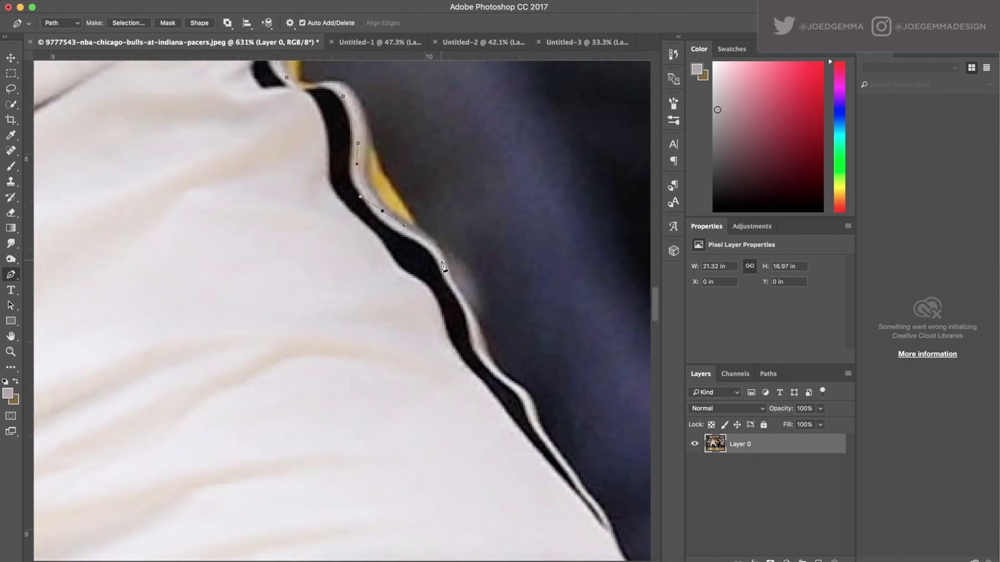
{"action": "left_click", "coordinate": [425, 258]}
{"action": "left_click_drag", "start_coordinate": [449, 311], "coordinate": [467, 327]}
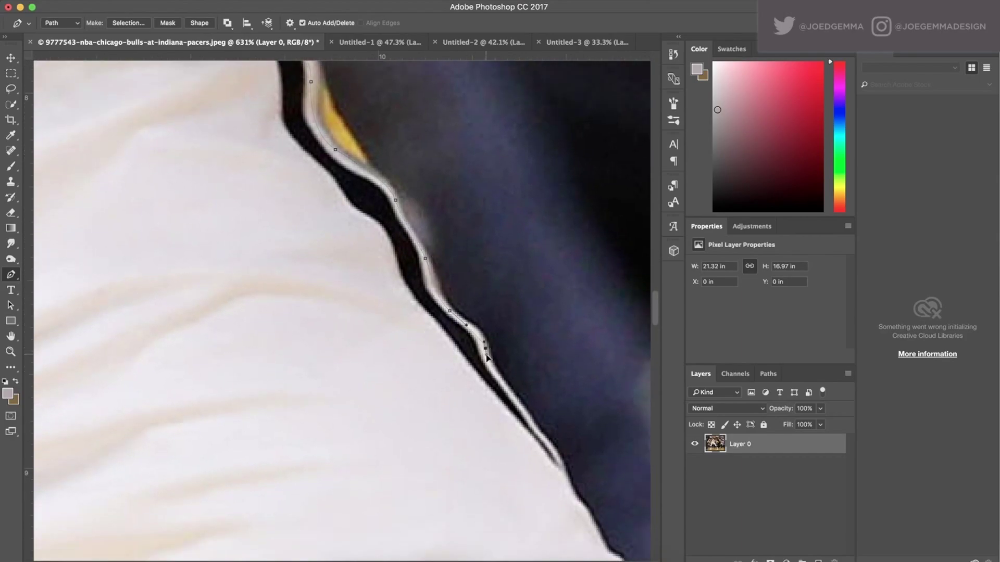
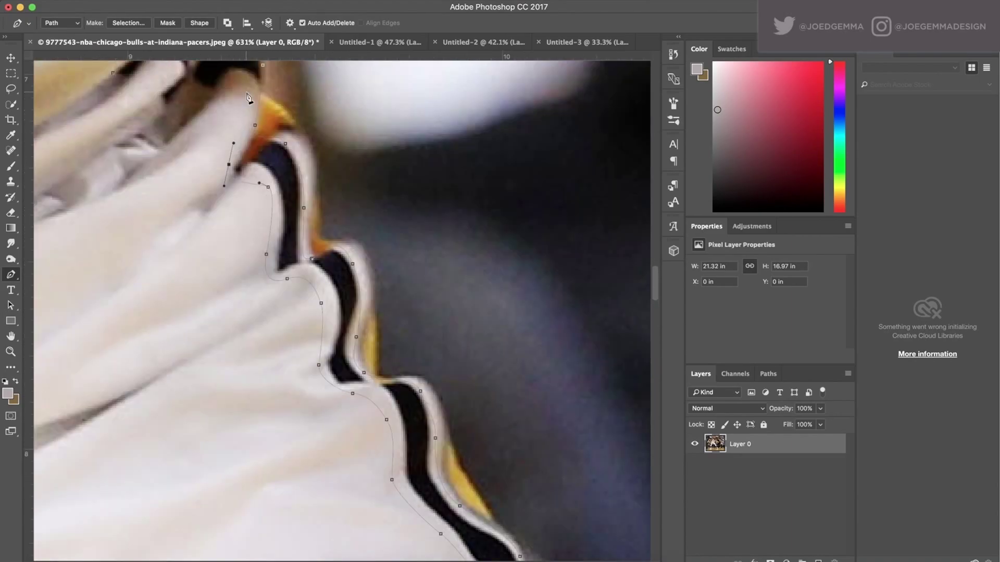
{"action": "scroll", "coordinate": [229, 156], "scroll_direction": "up", "scroll_amount": 7}
Extend the Pen path up the stripe edge and convert it into a selection
{"action": "left_click", "coordinate": [220, 215]}
{"action": "right_click", "coordinate": [128, 174]}
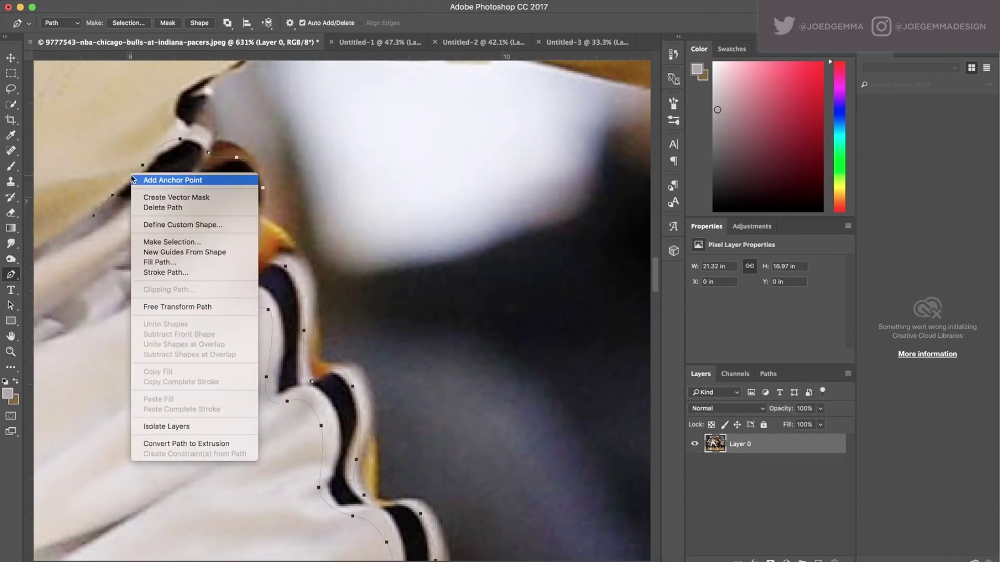
{"action": "left_click", "coordinate": [168, 241]}
{"action": "key", "text": "Return"}
Clone clean white fabric over the dark armpit stripe with a smaller Clone Stamp brush
{"action": "key", "text": "s"}
{"action": "scroll", "coordinate": [213, 361], "scroll_direction": "down", "scroll_amount": 1}
{"action": "left_click", "coordinate": [213, 362], "text": "alt"}
{"action": "mouse_move", "coordinate": [245, 171]}
{"action": "left_mouse_down"}
{"action": "mouse_move", "coordinate": [291, 208]}
{"action": "mouse_move", "coordinate": [161, 234]}
{"action": "left_mouse_up"}
{"action": "key", "text": "bracketleft"}
{"action": "key", "text": "bracketleft"}
{"action": "key", "text": "bracketleft"}
{"action": "key", "text": "bracketleft"}
{"action": "key", "text": "bracketleft"}
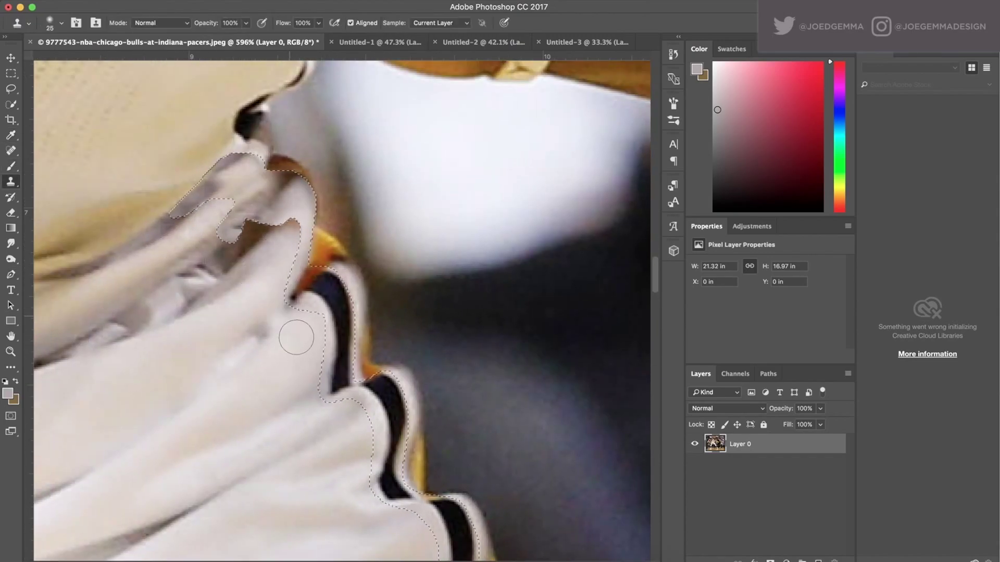
{"action": "scroll", "coordinate": [292, 286], "scroll_direction": "down", "scroll_amount": 8}
{"action": "scroll", "coordinate": [368, 345], "scroll_direction": "right", "scroll_amount": 4}
{"action": "scroll", "coordinate": [232, 281], "scroll_direction": "up", "scroll_amount": 6}
{"action": "scroll", "coordinate": [232, 281], "scroll_direction": "left", "scroll_amount": 2}
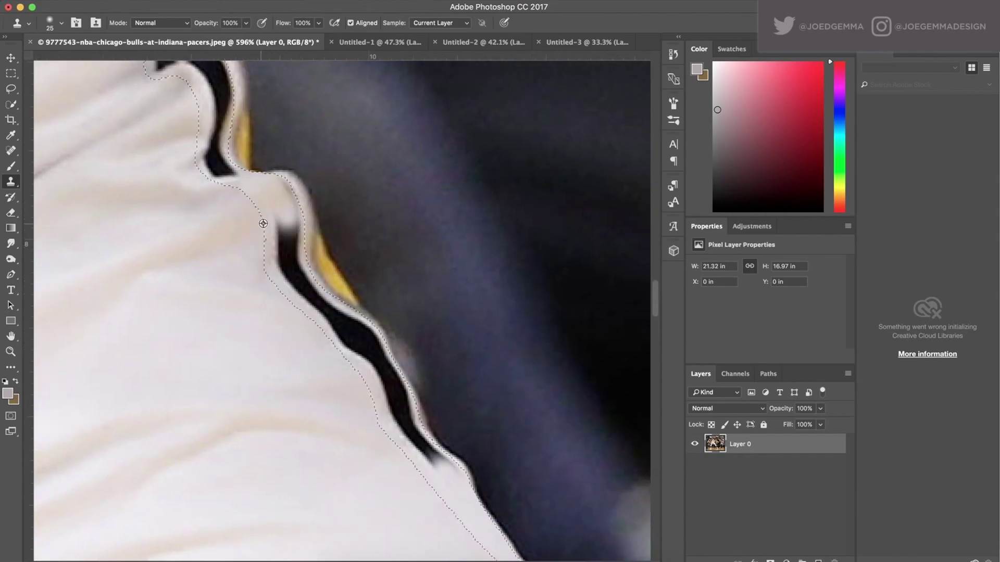
{"action": "scroll", "coordinate": [190, 174], "scroll_direction": "up", "scroll_amount": 1}
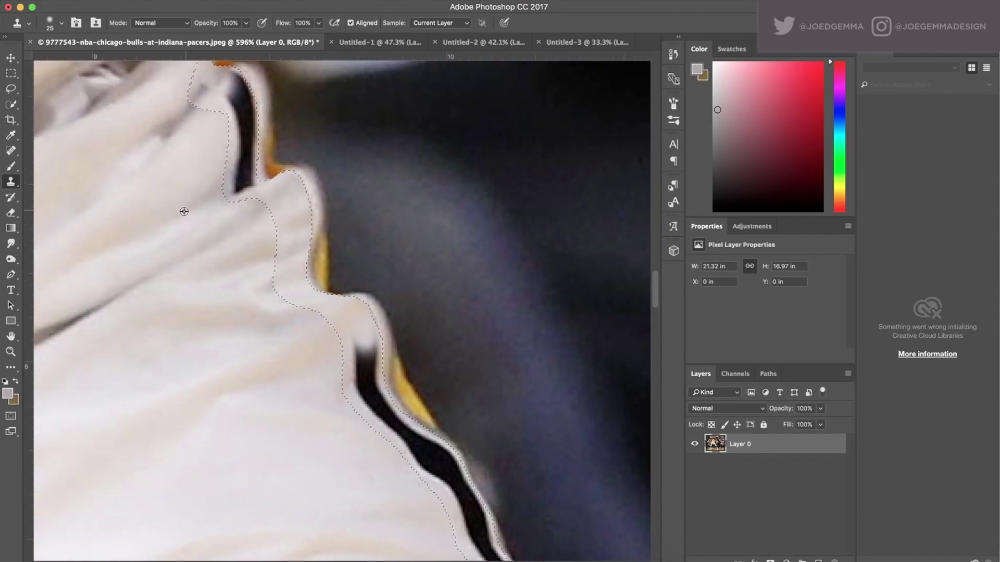
{"action": "scroll", "coordinate": [257, 201], "scroll_direction": "up", "scroll_amount": 2}
{"action": "scroll", "coordinate": [292, 207], "scroll_direction": "down", "scroll_amount": 7}
{"action": "scroll", "coordinate": [292, 207], "scroll_direction": "down", "scroll_amount": 1}
{"action": "scroll", "coordinate": [292, 207], "scroll_direction": "right", "scroll_amount": 1}
{"action": "mouse_move", "coordinate": [293, 207]}
{"action": "left_mouse_down"}
{"action": "mouse_move", "coordinate": [413, 321]}
{"action": "mouse_move", "coordinate": [428, 366]}
{"action": "mouse_move", "coordinate": [411, 354]}
{"action": "left_mouse_up"}
Deselect and smudge the armpit edge so the white fabric looks smooth
{"action": "key", "text": "ctrl+d"}
{"action": "key", "text": "r"}
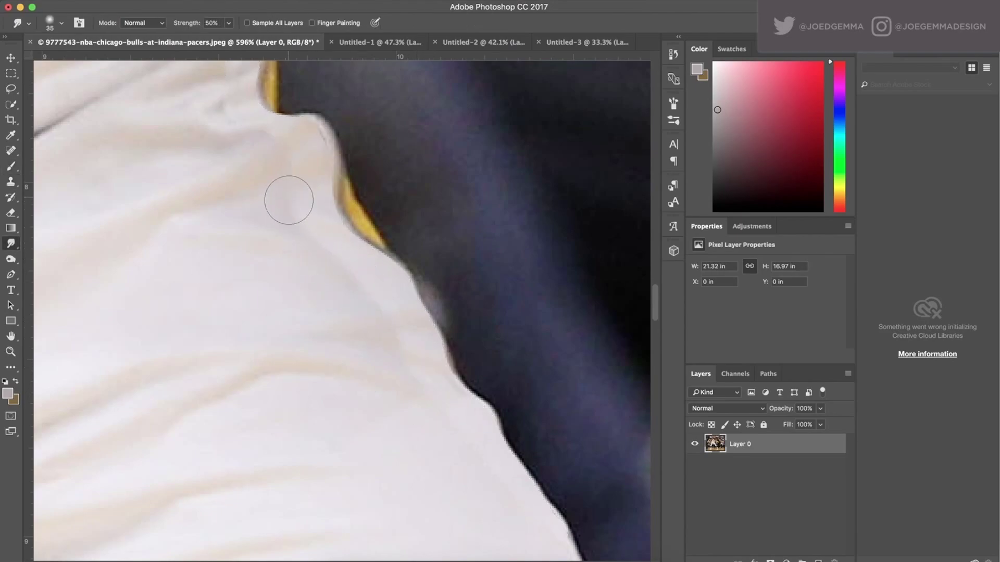
{"action": "scroll", "coordinate": [448, 425], "scroll_direction": "up", "scroll_amount": 5}
{"action": "scroll", "coordinate": [408, 339], "scroll_direction": "left", "scroll_amount": 4}
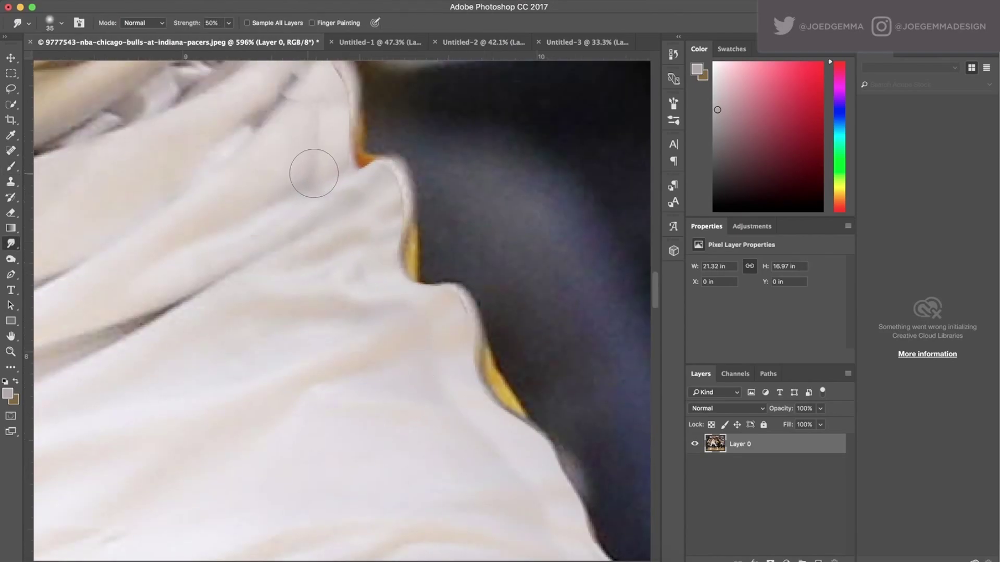
{"action": "scroll", "coordinate": [313, 174], "scroll_direction": "down", "scroll_amount": 2}
{"action": "scroll", "coordinate": [357, 160], "scroll_direction": "up", "scroll_amount": 5}
{"action": "scroll", "coordinate": [357, 160], "scroll_direction": "left", "scroll_amount": 1}
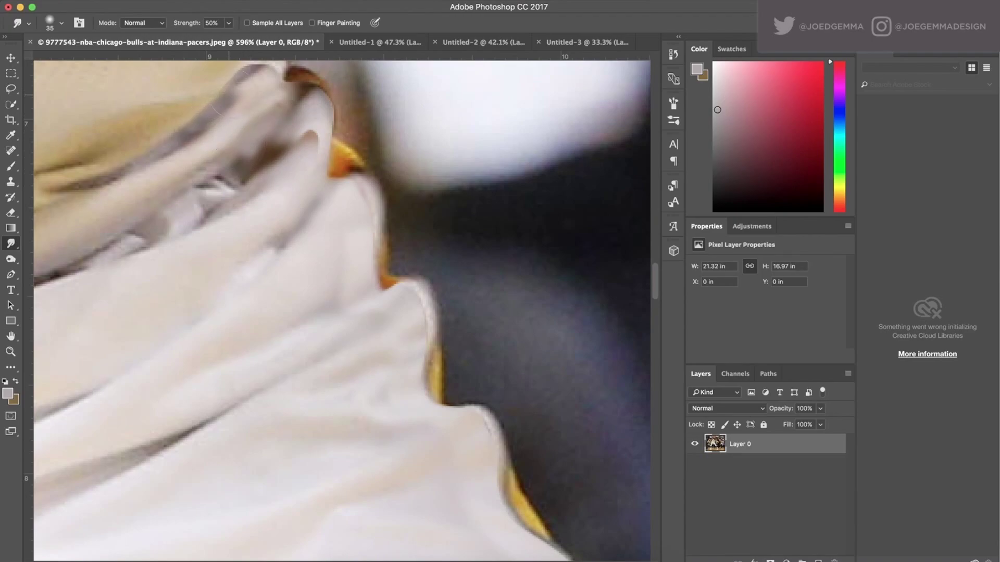
{"action": "scroll", "coordinate": [297, 173], "scroll_direction": "up", "scroll_amount": 1}
{"action": "scroll", "coordinate": [343, 265], "scroll_direction": "down", "scroll_amount": 3}
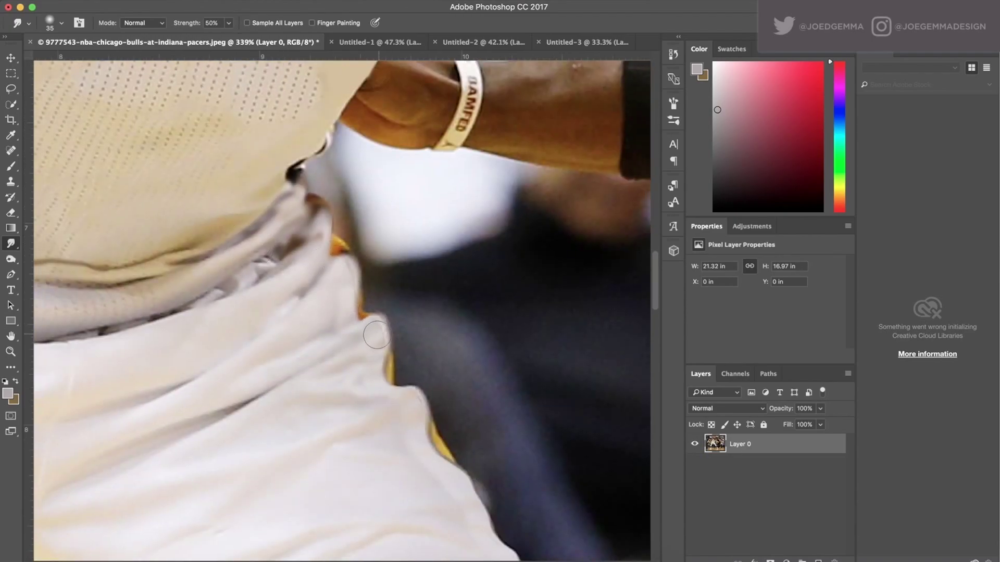
{"action": "scroll", "coordinate": [376, 335], "scroll_direction": "down", "scroll_amount": 4}
{"action": "scroll", "coordinate": [367, 292], "scroll_direction": "up", "scroll_amount": 5}
Select the small dark spot beside the jersey and clone and smudge it away
{"action": "key", "text": "p"}
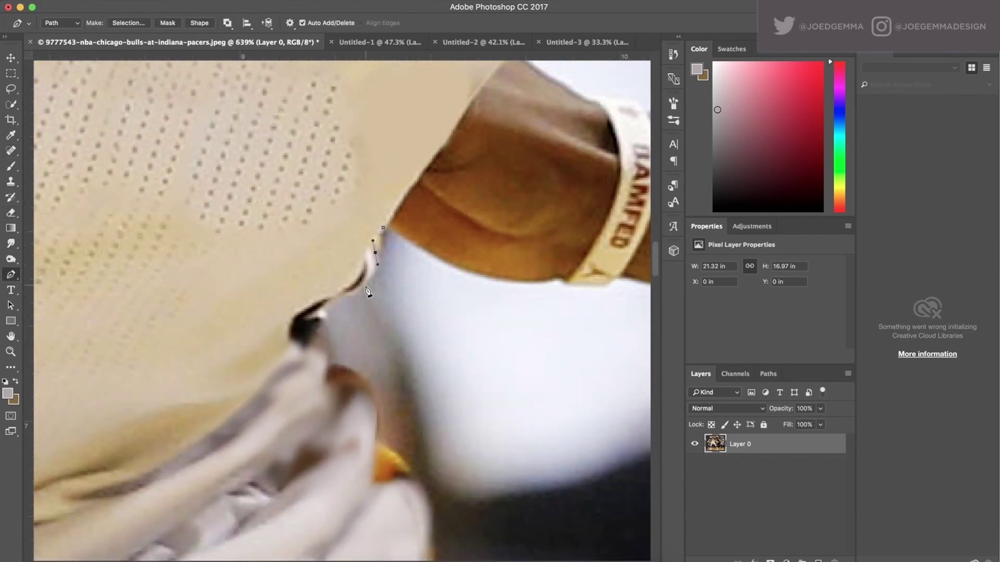
{"action": "left_click", "coordinate": [383, 229]}
{"action": "left_click", "coordinate": [128, 23]}
{"action": "key", "text": "Return"}
{"action": "key", "text": "s"}
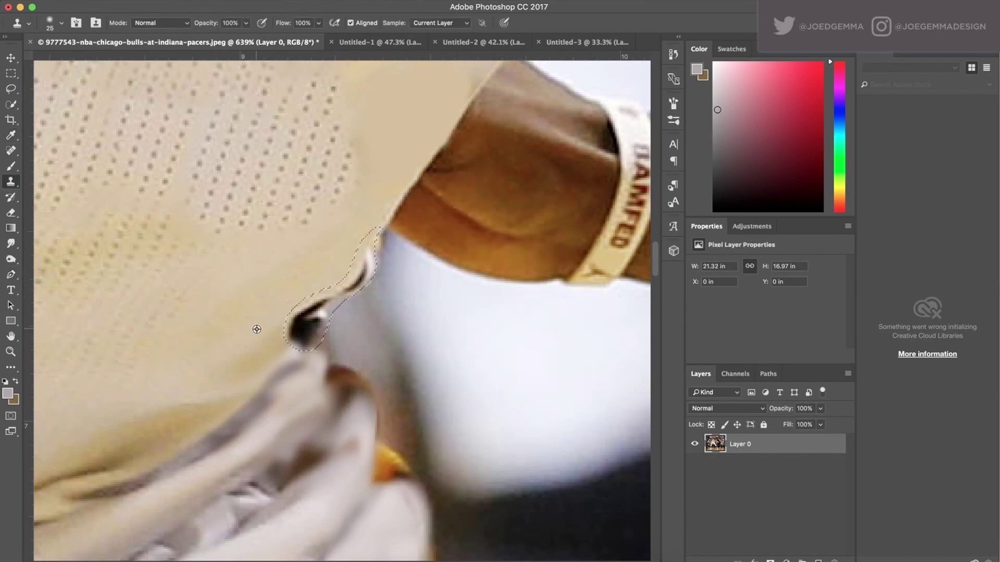
{"action": "left_click", "coordinate": [10, 243]}
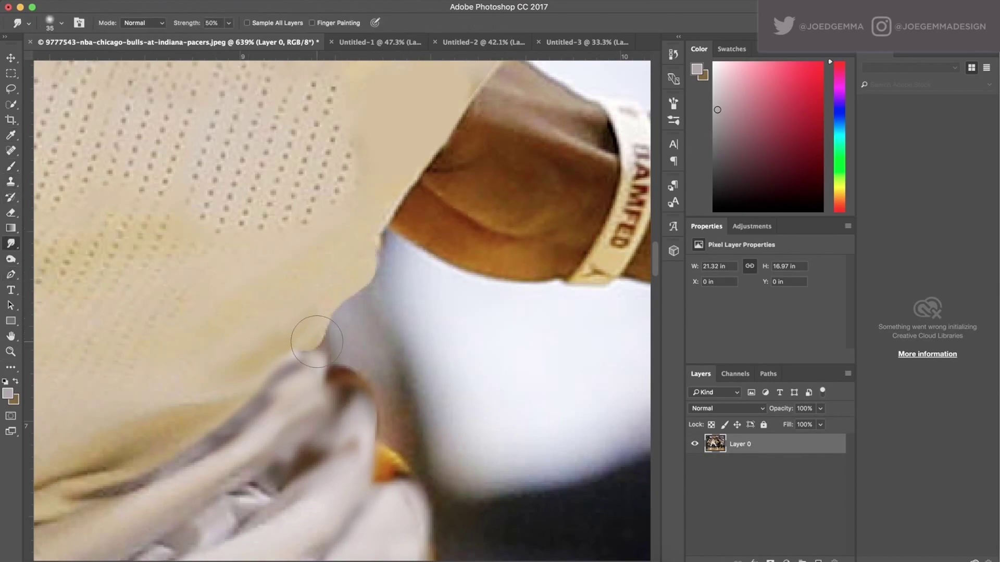
{"action": "scroll", "coordinate": [370, 274], "scroll_direction": "down", "scroll_amount": 6}
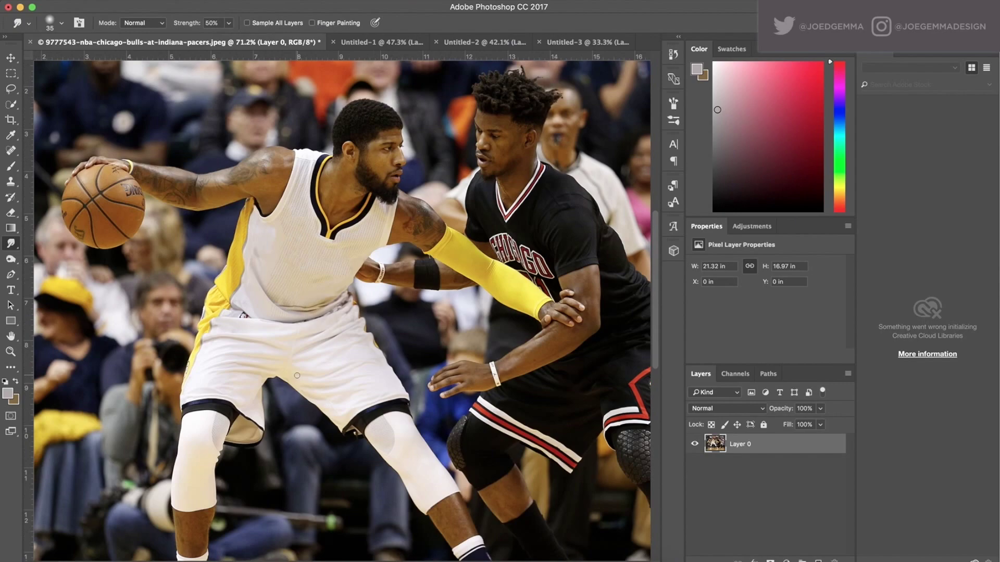
Trace a curved Pen path down the edge of the yellow side trim
{"action": "scroll", "coordinate": [87, 173], "scroll_direction": "up", "scroll_amount": 5}
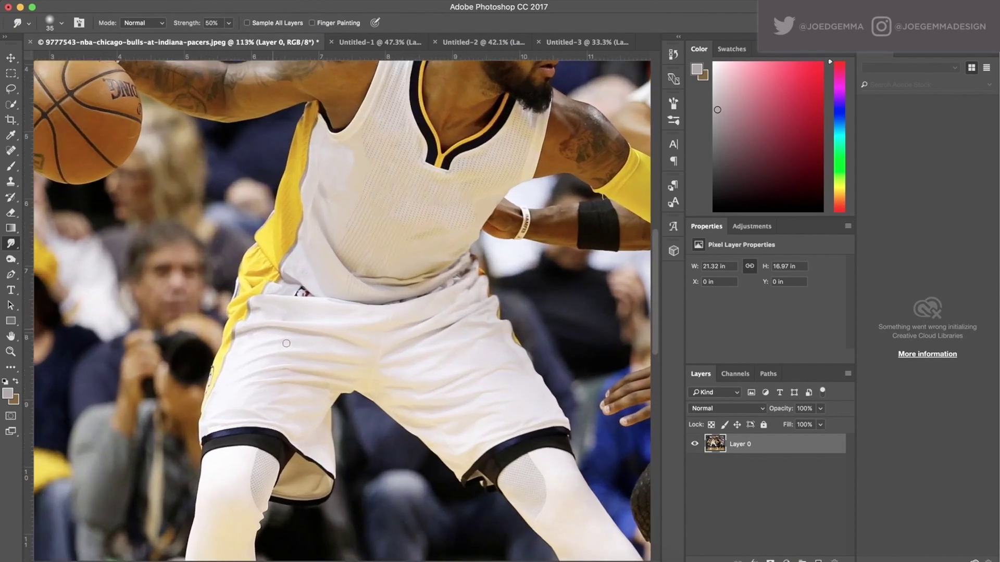
{"action": "scroll", "coordinate": [245, 281], "scroll_direction": "up", "scroll_amount": 4}
{"action": "key", "text": "p"}
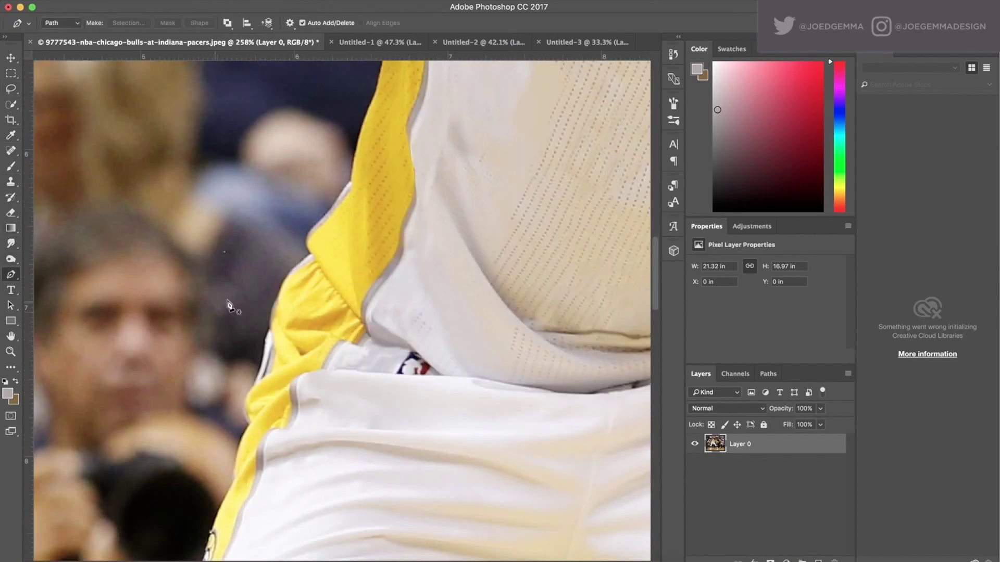
{"action": "scroll", "coordinate": [245, 299], "scroll_direction": "up", "scroll_amount": 2}
{"action": "scroll", "coordinate": [266, 294], "scroll_direction": "up", "scroll_amount": 1}
{"action": "left_click", "coordinate": [306, 286]}
{"action": "left_click", "coordinate": [346, 290]}
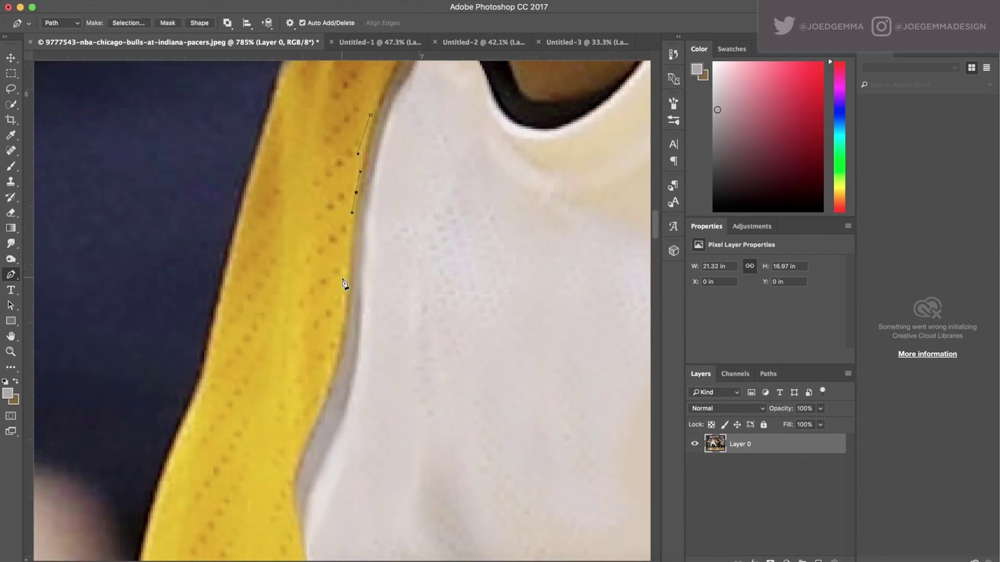
{"action": "left_click", "coordinate": [333, 306]}
{"action": "left_click_drag", "start_coordinate": [334, 306], "coordinate": [335, 331]}
{"action": "scroll", "coordinate": [334, 331], "scroll_direction": "down", "scroll_amount": 3}
{"action": "left_click_drag", "start_coordinate": [331, 408], "coordinate": [327, 446]}
{"action": "scroll", "coordinate": [326, 446], "scroll_direction": "down", "scroll_amount": 3}
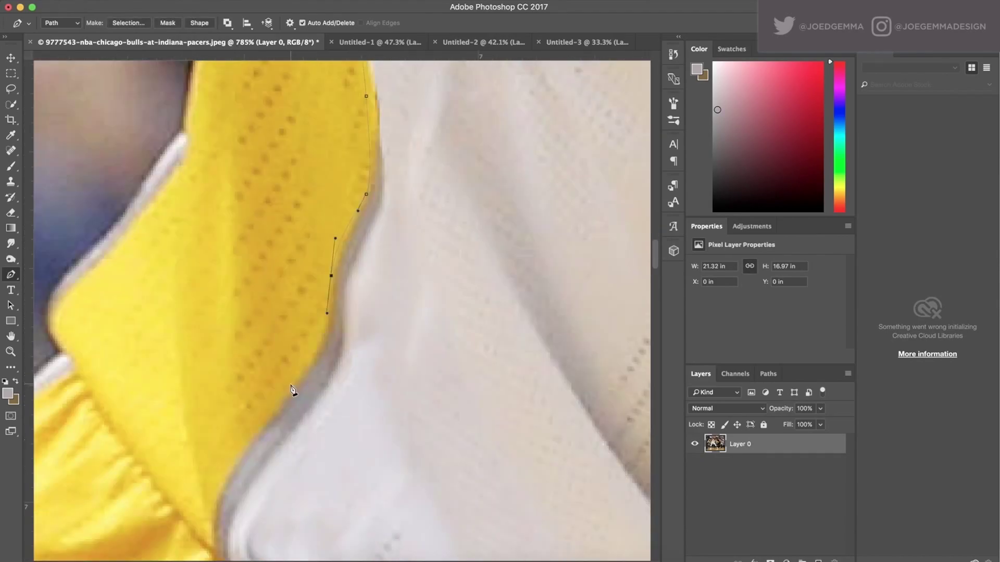
{"action": "scroll", "coordinate": [270, 414], "scroll_direction": "down", "scroll_amount": 5}
{"action": "left_click", "coordinate": [233, 430]}
{"action": "scroll", "coordinate": [232, 431], "scroll_direction": "down", "scroll_amount": 3}
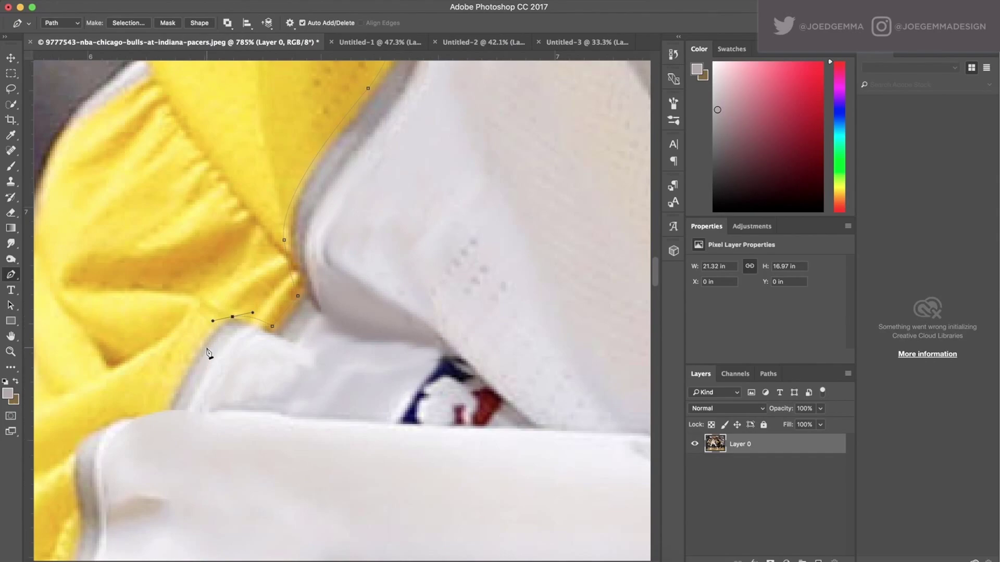
{"action": "scroll", "coordinate": [164, 414], "scroll_direction": "down", "scroll_amount": 5}
{"action": "scroll", "coordinate": [163, 414], "scroll_direction": "left", "scroll_amount": 4}
{"action": "left_click", "coordinate": [307, 146]}
{"action": "left_click", "coordinate": [294, 205]}
{"action": "left_click_drag", "start_coordinate": [282, 289], "coordinate": [256, 297]}
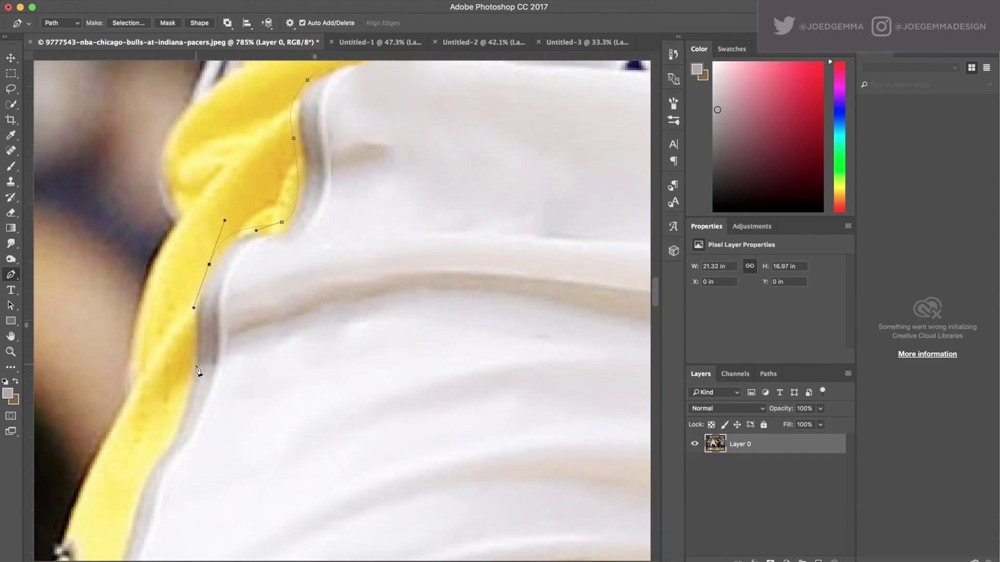
Continue the trim path back up toward the neck, curving it along the trim
{"action": "scroll", "coordinate": [194, 297], "scroll_direction": "down", "scroll_amount": 5}
{"action": "left_click", "coordinate": [197, 291]}
{"action": "scroll", "coordinate": [179, 285], "scroll_direction": "down", "scroll_amount": 5}
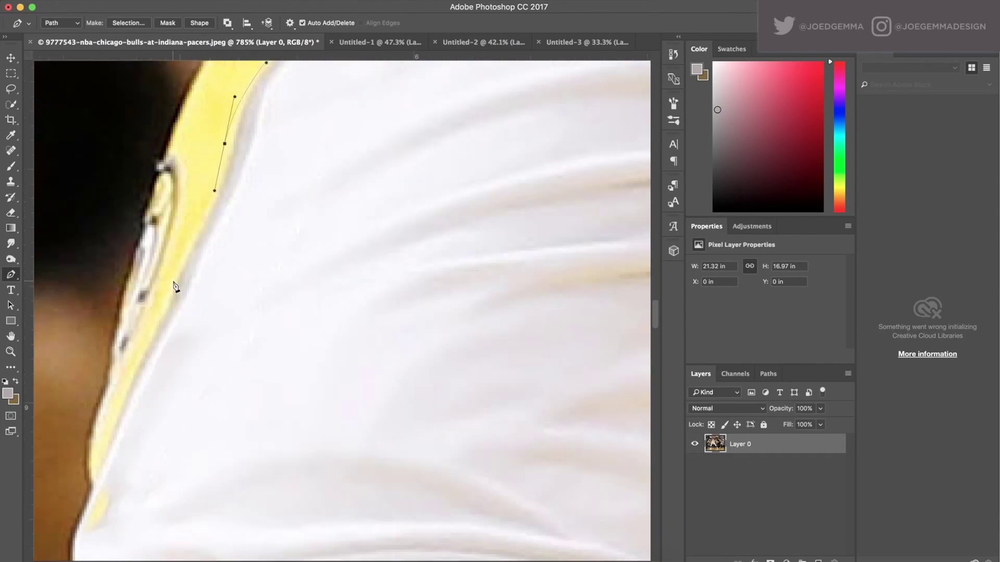
{"action": "left_click", "coordinate": [121, 376]}
{"action": "scroll", "coordinate": [204, 274], "scroll_direction": "up", "scroll_amount": 5}
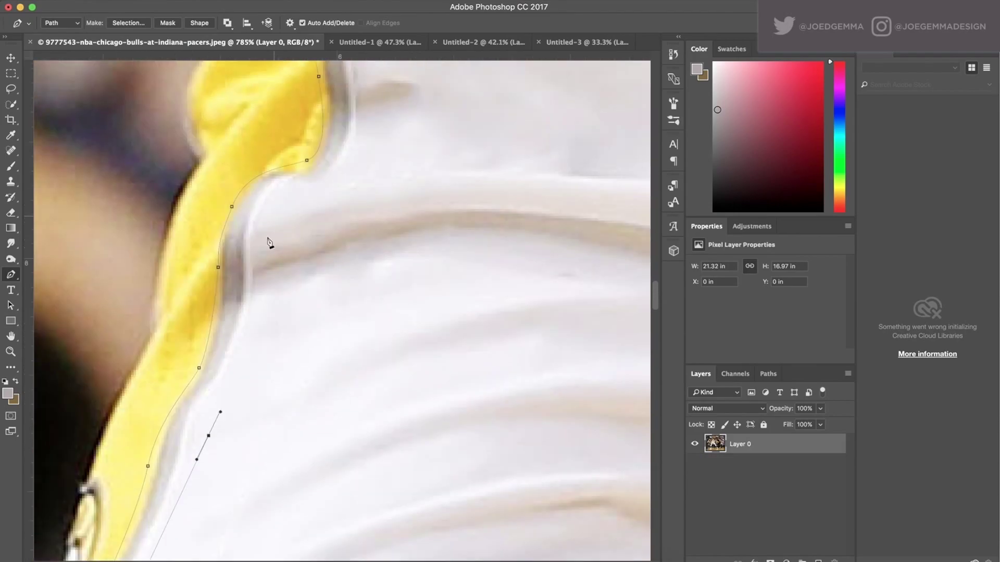
{"action": "left_click", "coordinate": [363, 138]}
{"action": "scroll", "coordinate": [363, 139], "scroll_direction": "up", "scroll_amount": 5}
{"action": "scroll", "coordinate": [363, 138], "scroll_direction": "right", "scroll_amount": 2}
{"action": "left_click", "coordinate": [300, 220]}
{"action": "left_click", "coordinate": [349, 192]}
{"action": "scroll", "coordinate": [473, 125], "scroll_direction": "up", "scroll_amount": 10}
{"action": "scroll", "coordinate": [473, 124], "scroll_direction": "right", "scroll_amount": 3}
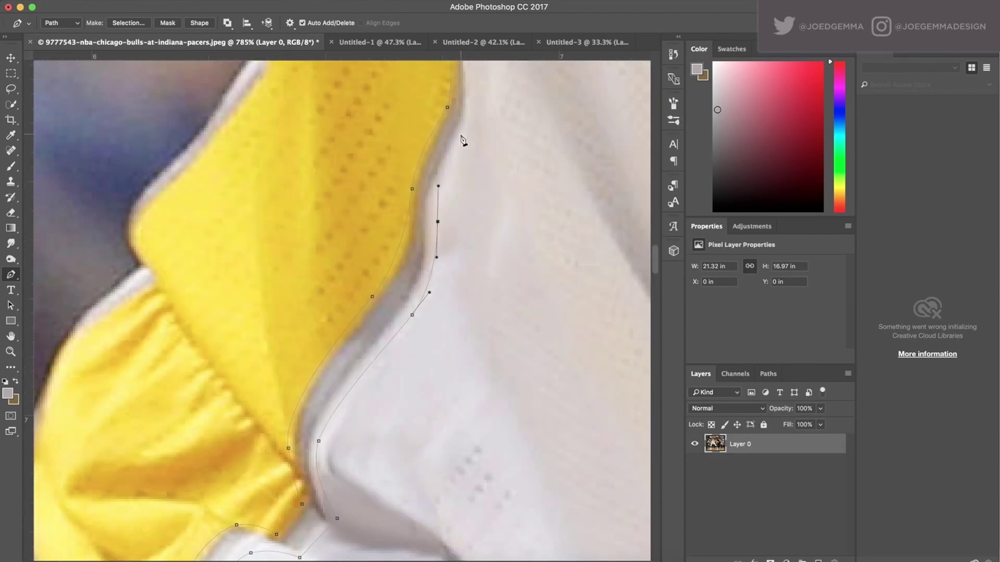
{"action": "left_click_drag", "start_coordinate": [430, 236], "coordinate": [428, 221]}
{"action": "scroll", "coordinate": [451, 174], "scroll_direction": "up", "scroll_amount": 10}
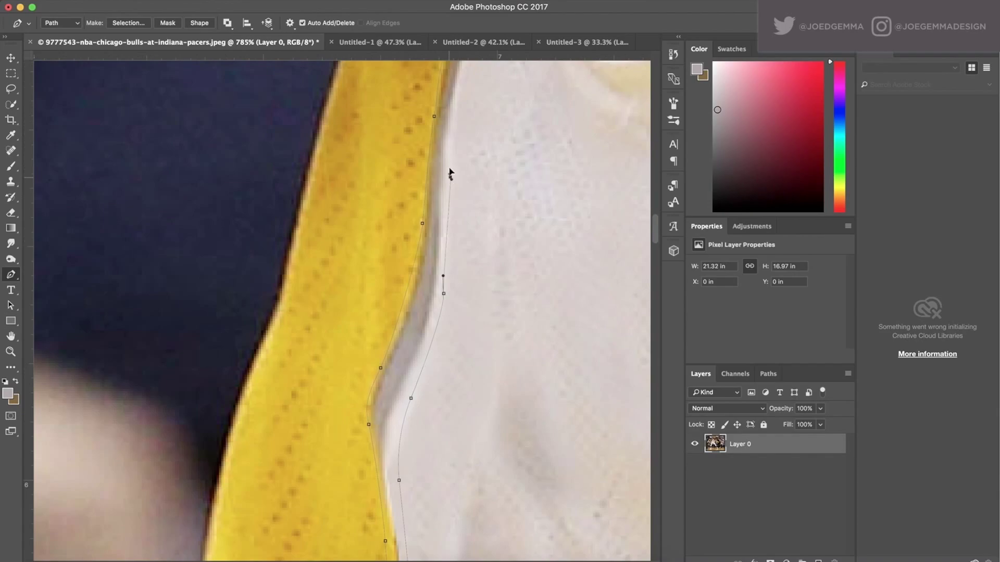
{"action": "scroll", "coordinate": [450, 174], "scroll_direction": "right", "scroll_amount": 2}
Make a selection from the trim path and clone white fabric over the grey seam
{"action": "right_click", "coordinate": [422, 194]}
{"action": "left_click", "coordinate": [462, 241]}
{"action": "key", "text": "Return"}
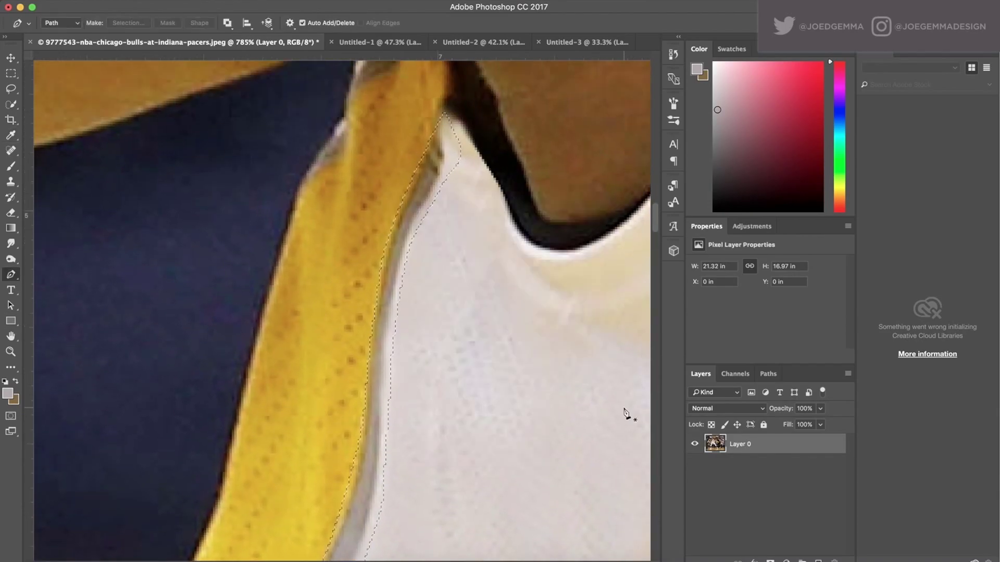
{"action": "key", "text": "s"}
{"action": "scroll", "coordinate": [389, 358], "scroll_direction": "down", "scroll_amount": 10}
{"action": "scroll", "coordinate": [389, 358], "scroll_direction": "left", "scroll_amount": 3}
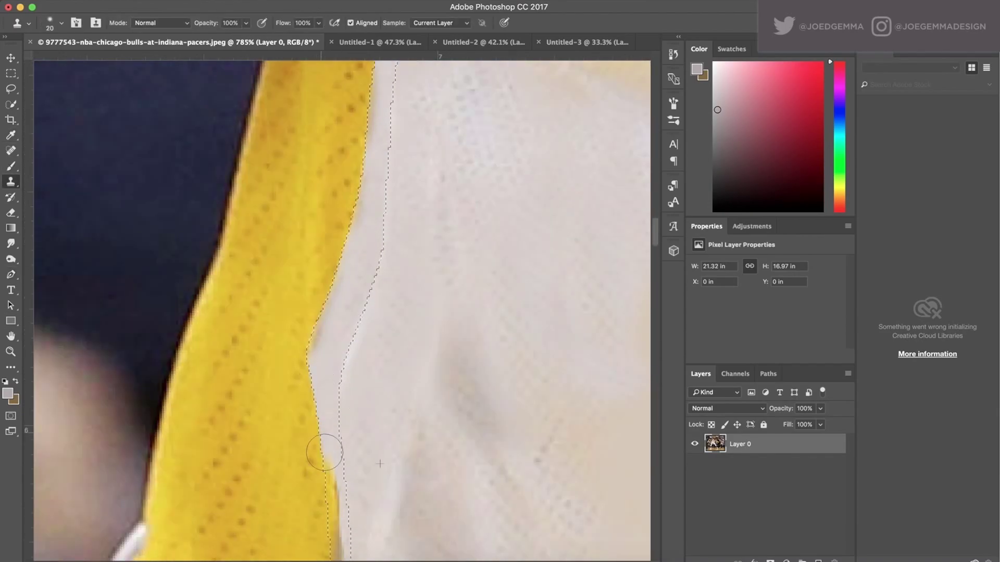
{"action": "scroll", "coordinate": [294, 302], "scroll_direction": "down", "scroll_amount": 5}
{"action": "scroll", "coordinate": [294, 302], "scroll_direction": "left", "scroll_amount": 1}
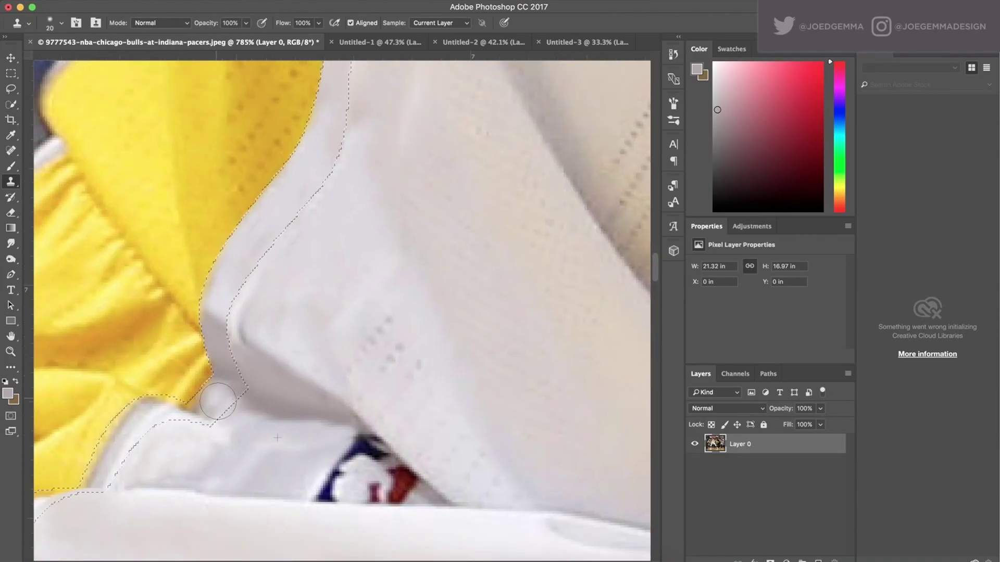
{"action": "scroll", "coordinate": [182, 418], "scroll_direction": "down", "scroll_amount": 6}
{"action": "scroll", "coordinate": [182, 418], "scroll_direction": "left", "scroll_amount": 4}
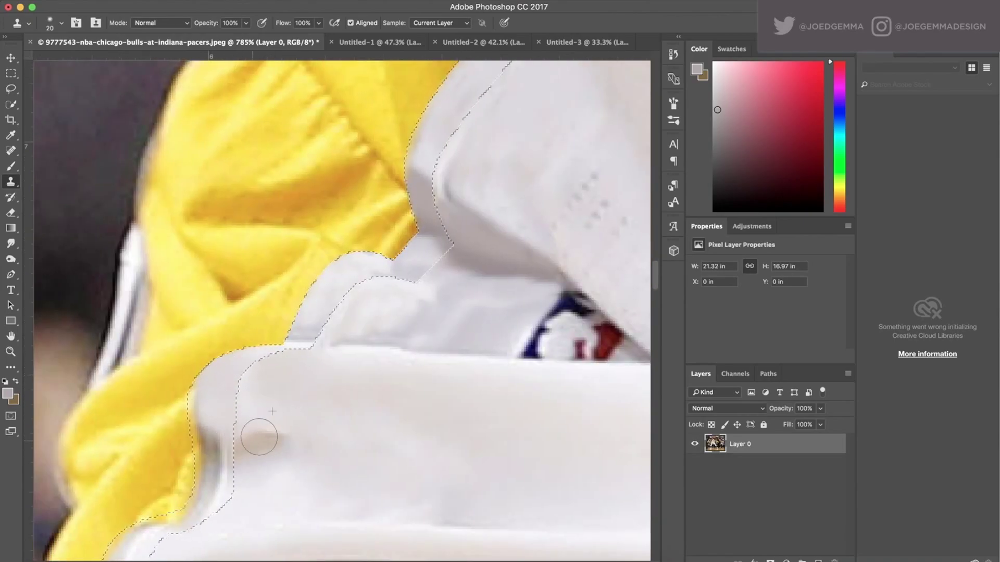
{"action": "scroll", "coordinate": [199, 433], "scroll_direction": "down", "scroll_amount": 10}
{"action": "scroll", "coordinate": [199, 433], "scroll_direction": "left", "scroll_amount": 4}
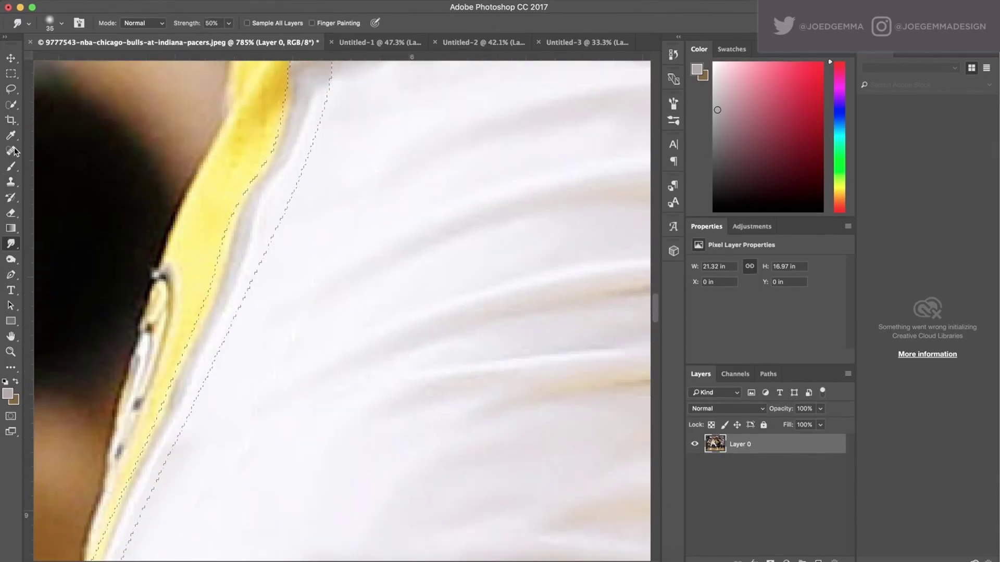
{"action": "scroll", "coordinate": [246, 401], "scroll_direction": "down", "scroll_amount": 6}
{"action": "scroll", "coordinate": [245, 402], "scroll_direction": "left", "scroll_amount": 2}
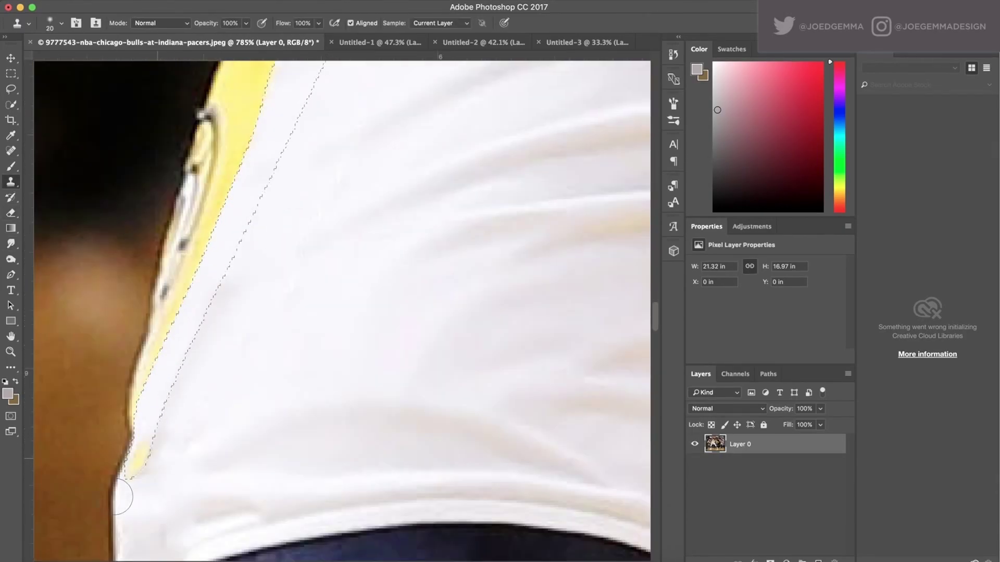
{"action": "scroll", "coordinate": [295, 246], "scroll_direction": "up", "scroll_amount": 10}
{"action": "scroll", "coordinate": [295, 245], "scroll_direction": "right", "scroll_amount": 6}
Smudge the boundary between yellow trim and white jersey to blend it
{"action": "key", "text": "r"}
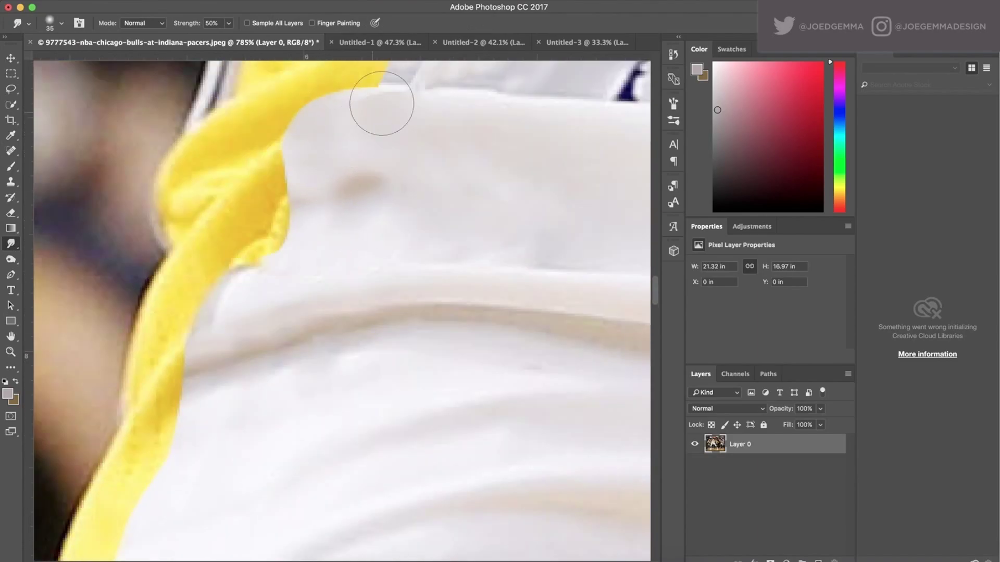
{"action": "scroll", "coordinate": [417, 258], "scroll_direction": "up", "scroll_amount": 12}
{"action": "scroll", "coordinate": [458, 193], "scroll_direction": "right", "scroll_amount": 3}
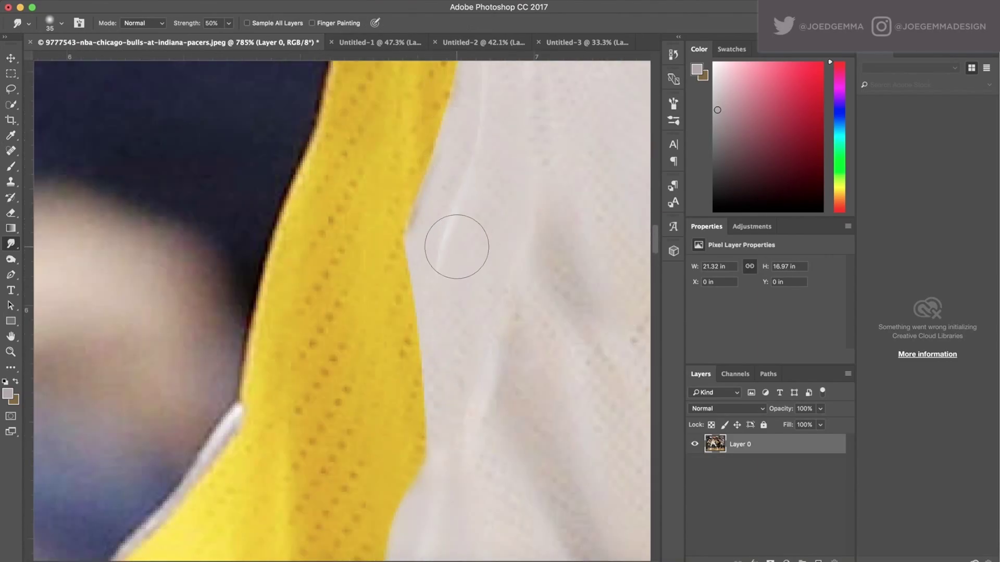
{"action": "scroll", "coordinate": [491, 216], "scroll_direction": "up", "scroll_amount": 8}
With the Pen tool, zoom in and start the path with a curved anchor on the arm edge
{"action": "key", "text": "super+0"}
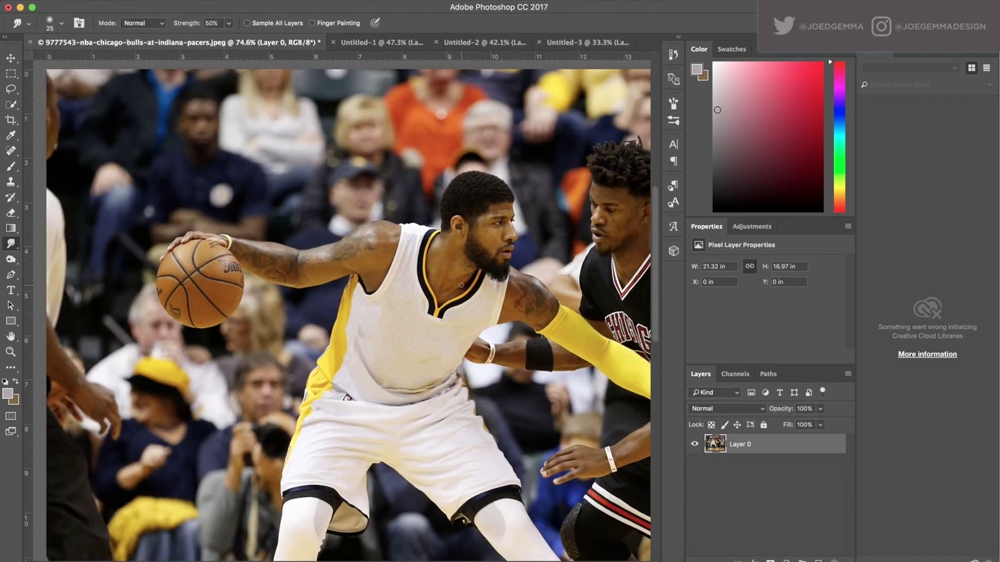
{"action": "scroll", "coordinate": [75, 169], "scroll_direction": "up", "scroll_amount": 5}
{"action": "key", "text": "p"}
{"action": "scroll", "coordinate": [379, 394], "scroll_direction": "down", "scroll_amount": 3}
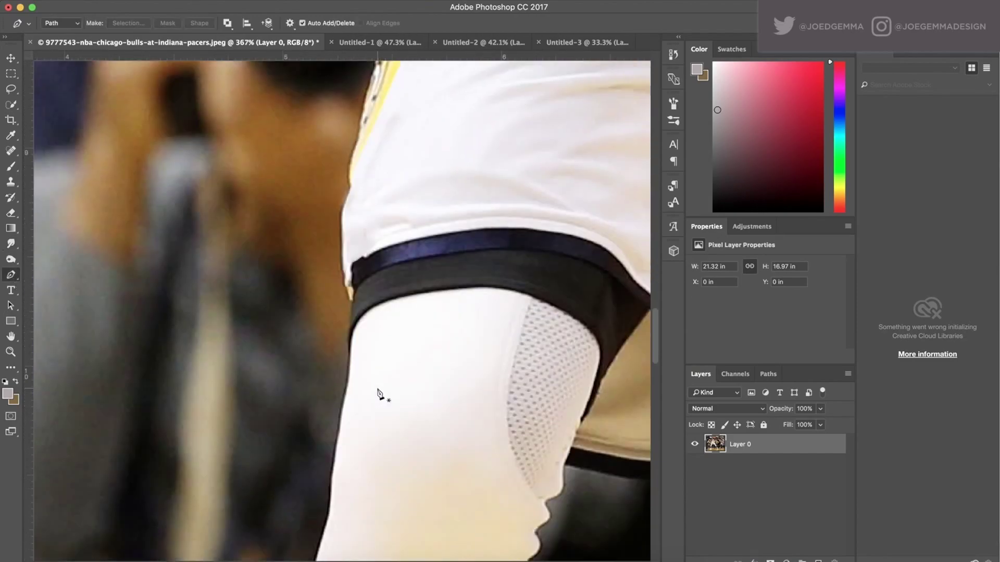
{"action": "scroll", "coordinate": [359, 300], "scroll_direction": "up", "scroll_amount": 3}
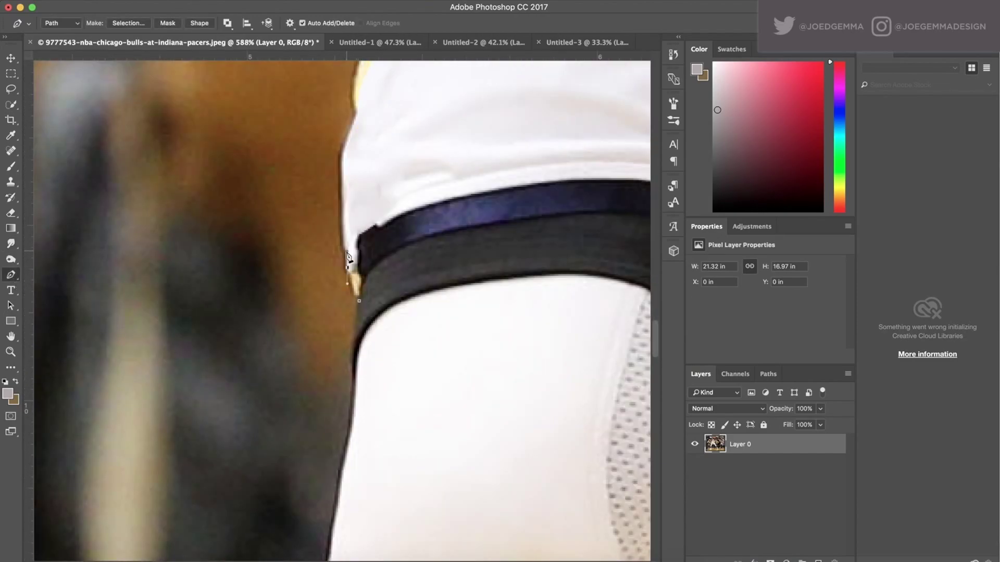
{"action": "scroll", "coordinate": [343, 161], "scroll_direction": "up", "scroll_amount": 10}
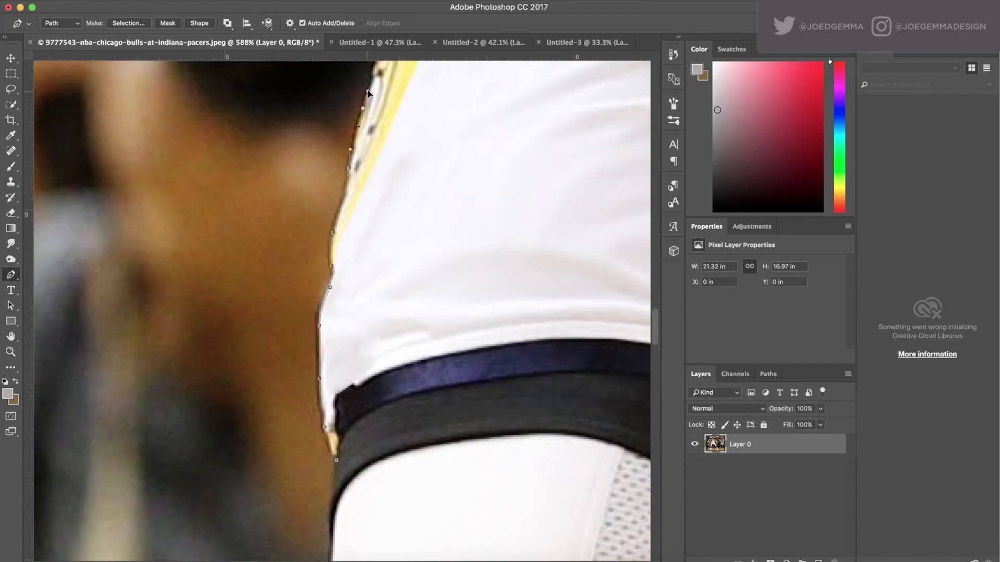
{"action": "scroll", "coordinate": [367, 207], "scroll_direction": "up", "scroll_amount": 8}
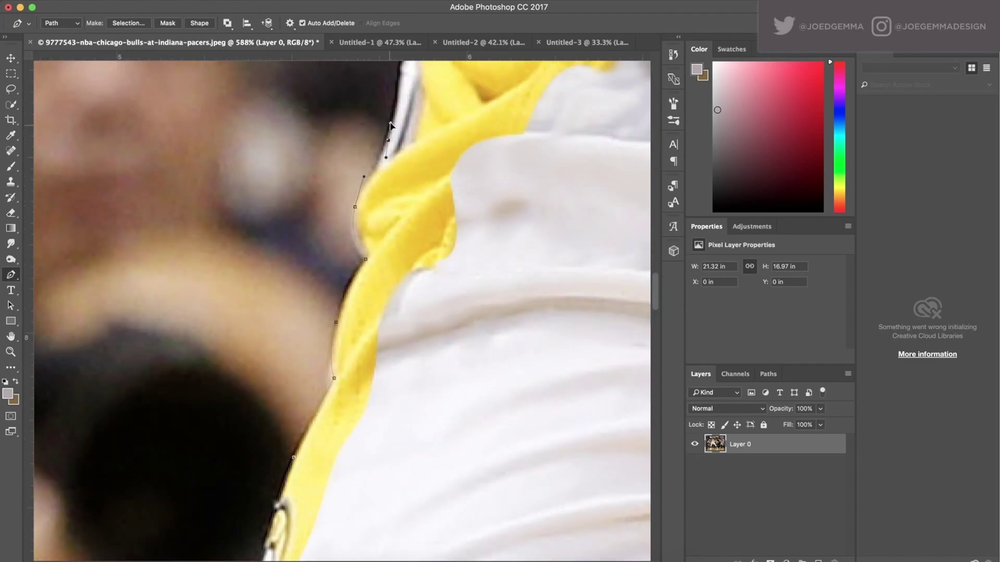
{"action": "scroll", "coordinate": [416, 117], "scroll_direction": "up", "scroll_amount": 10}
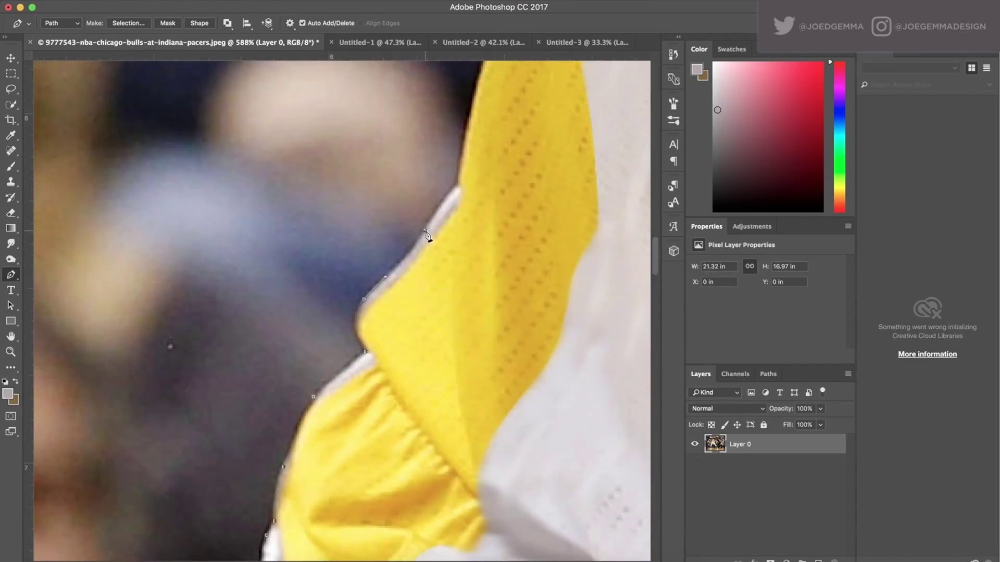
{"action": "scroll", "coordinate": [441, 221], "scroll_direction": "up", "scroll_amount": 5}
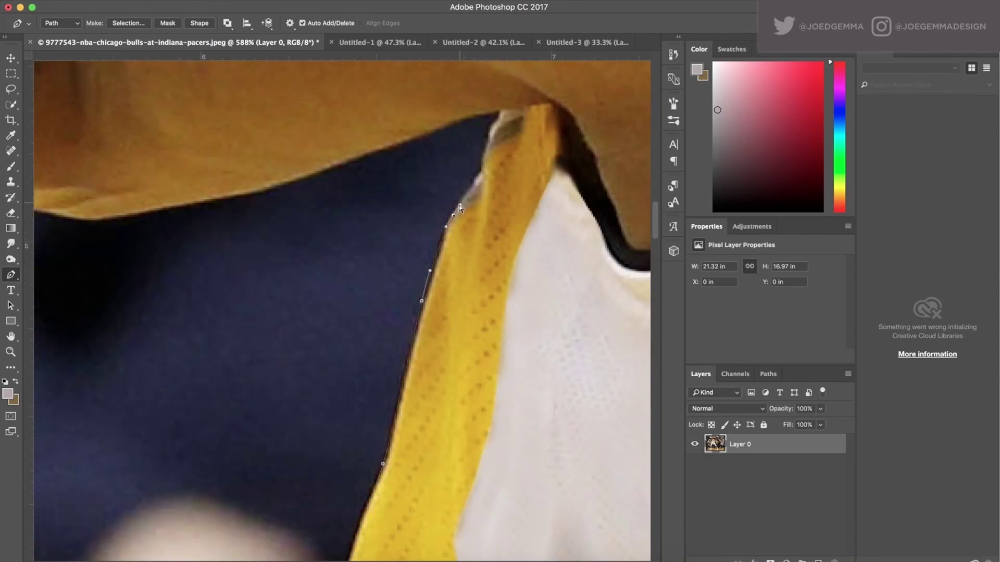
{"action": "scroll", "coordinate": [493, 129], "scroll_direction": "down", "scroll_amount": 5}
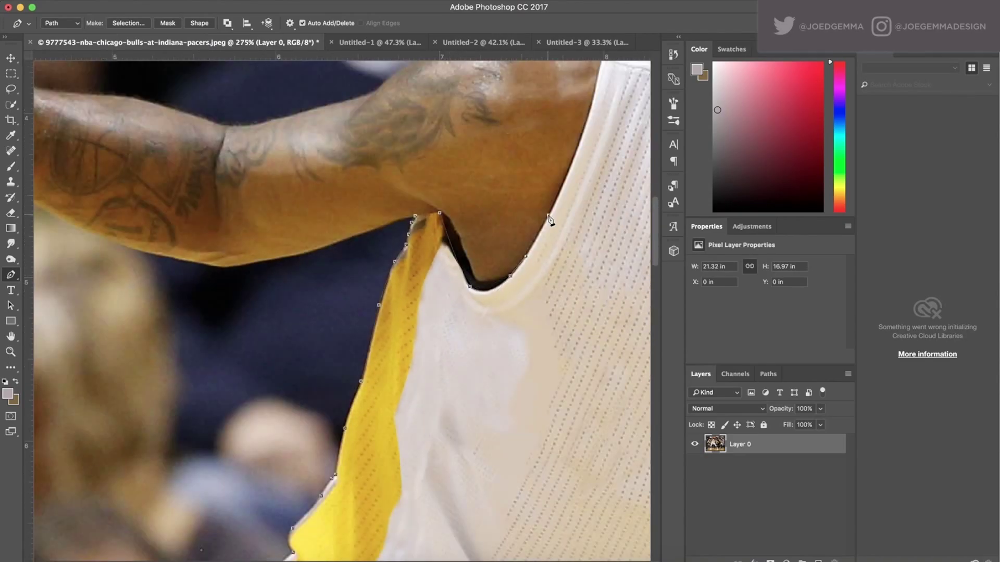
{"action": "scroll", "coordinate": [550, 221], "scroll_direction": "up", "scroll_amount": 4}
{"action": "scroll", "coordinate": [583, 203], "scroll_direction": "down", "scroll_amount": 3}
{"action": "scroll", "coordinate": [510, 390], "scroll_direction": "up", "scroll_amount": 6}
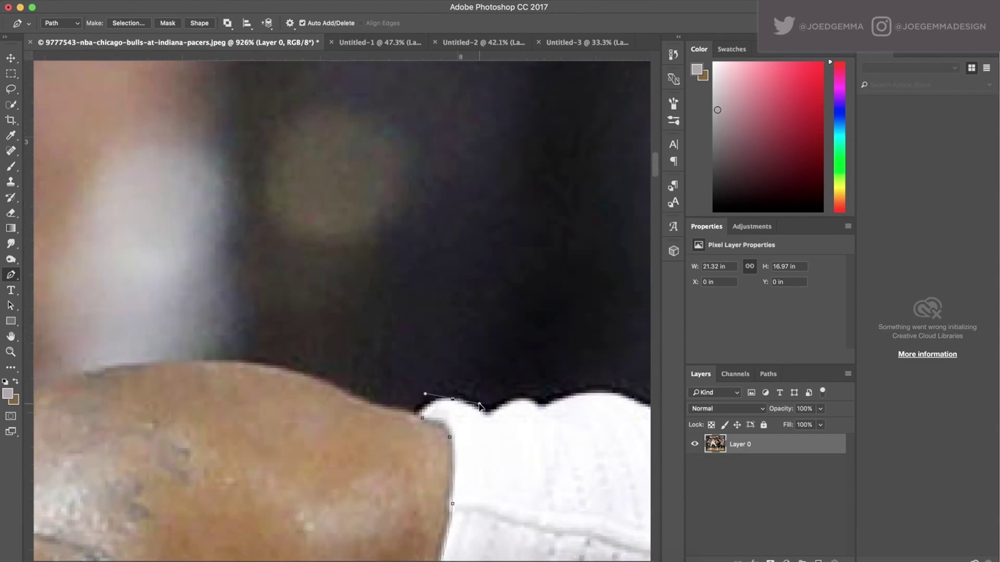
{"action": "scroll", "coordinate": [538, 413], "scroll_direction": "down", "scroll_amount": 15}
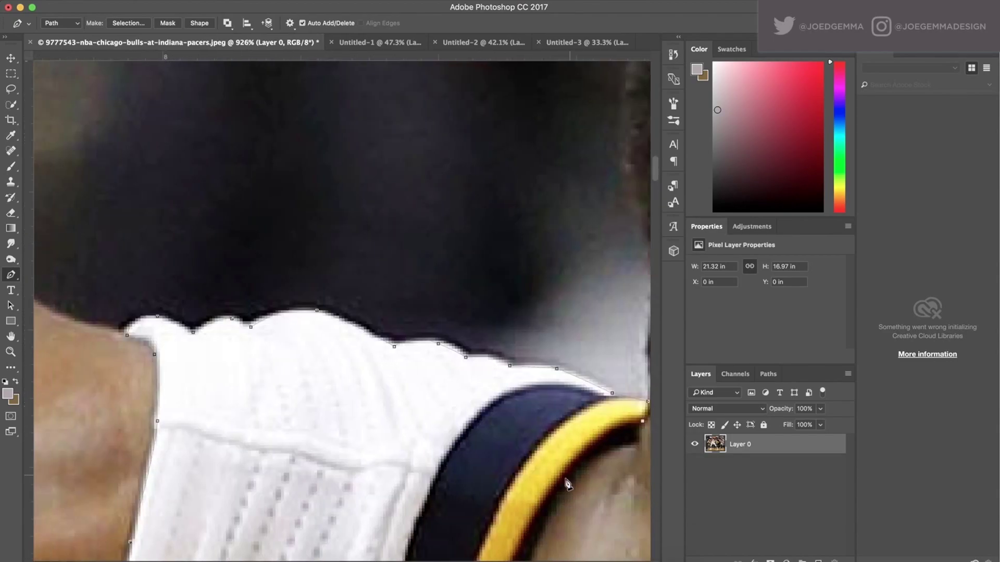
{"action": "scroll", "coordinate": [569, 364], "scroll_direction": "down", "scroll_amount": 5}
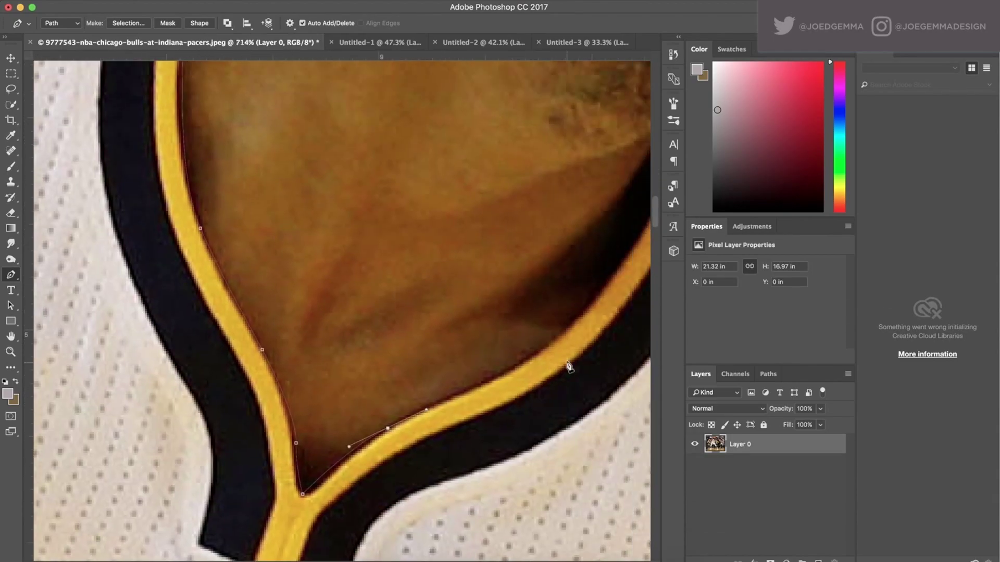
{"action": "scroll", "coordinate": [458, 376], "scroll_direction": "up", "scroll_amount": 4}
{"action": "scroll", "coordinate": [510, 300], "scroll_direction": "right", "scroll_amount": 5}
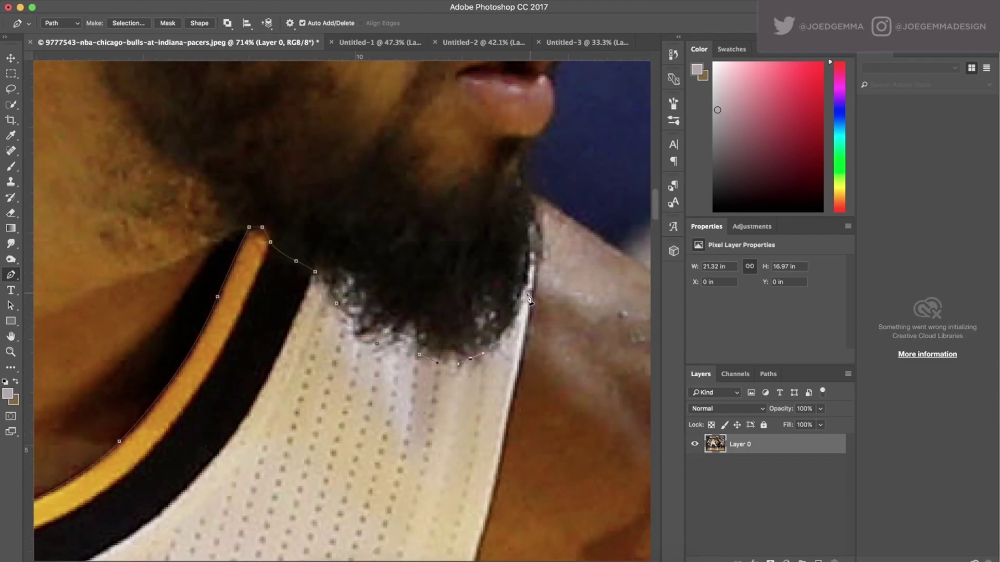
{"action": "scroll", "coordinate": [538, 260], "scroll_direction": "down", "scroll_amount": 15}
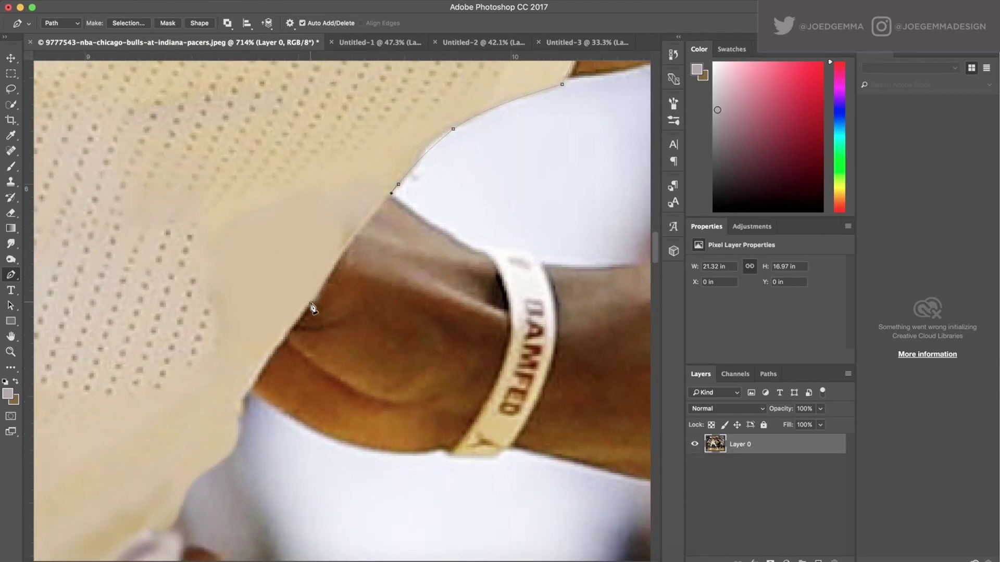
{"action": "scroll", "coordinate": [245, 417], "scroll_direction": "down", "scroll_amount": 3}
{"action": "left_click", "coordinate": [249, 330]}
{"action": "left_click_drag", "start_coordinate": [233, 372], "coordinate": [207, 396]}
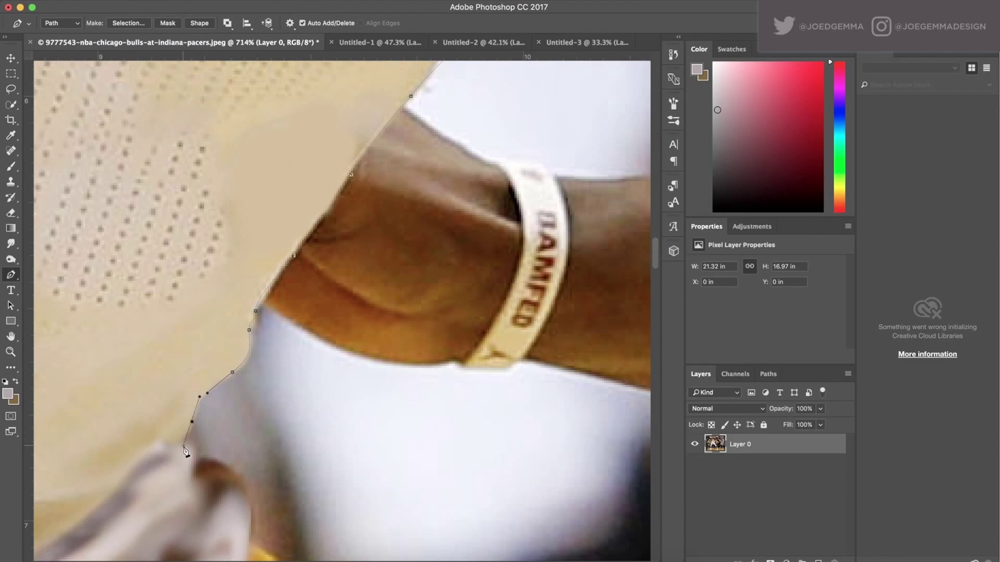
{"action": "scroll", "coordinate": [186, 453], "scroll_direction": "left", "scroll_amount": 4}
{"action": "scroll", "coordinate": [186, 453], "scroll_direction": "down", "scroll_amount": 3}
{"action": "scroll", "coordinate": [356, 477], "scroll_direction": "down", "scroll_amount": 3}
Continue the path with anchor points down the edge of the arm
{"action": "left_click", "coordinate": [324, 404]}
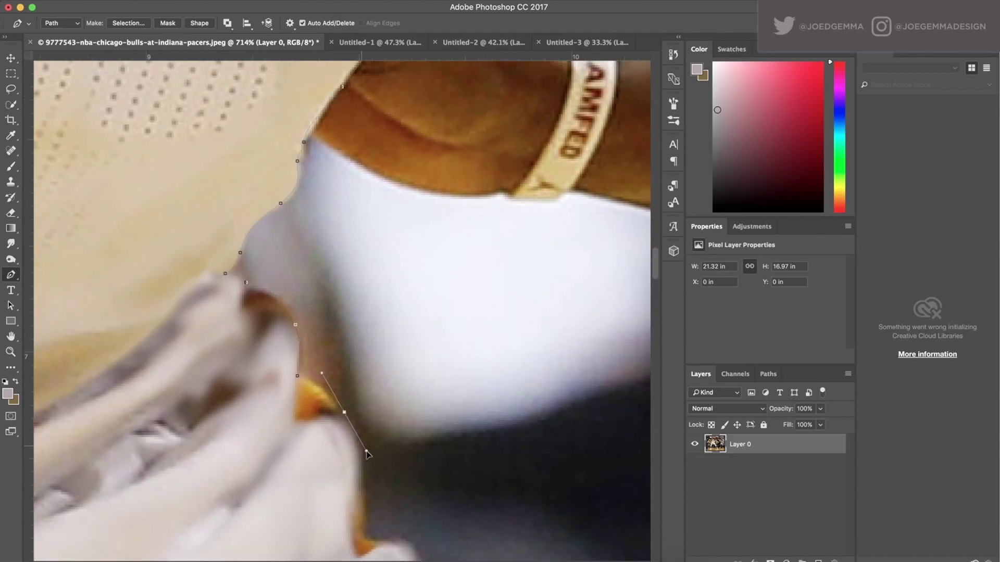
{"action": "scroll", "coordinate": [323, 404], "scroll_direction": "down", "scroll_amount": 2}
{"action": "left_click", "coordinate": [382, 474]}
{"action": "scroll", "coordinate": [381, 473], "scroll_direction": "down", "scroll_amount": 5}
{"action": "left_click", "coordinate": [385, 440]}
{"action": "left_click", "coordinate": [448, 454]}
{"action": "scroll", "coordinate": [450, 490], "scroll_direction": "down", "scroll_amount": 1}
{"action": "scroll", "coordinate": [450, 489], "scroll_direction": "down", "scroll_amount": 5}
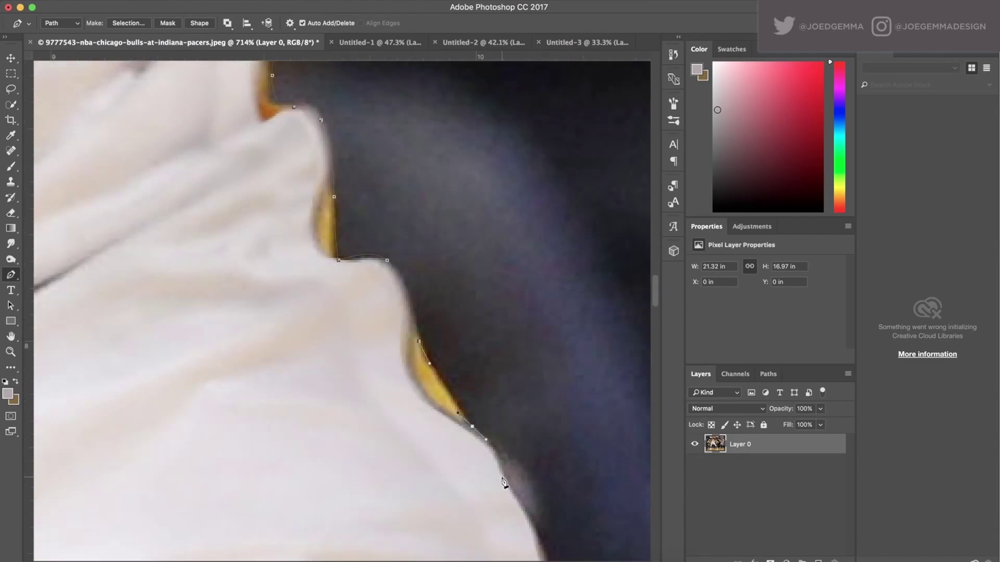
{"action": "left_click", "coordinate": [507, 484]}
{"action": "scroll", "coordinate": [506, 484], "scroll_direction": "down", "scroll_amount": 5}
{"action": "scroll", "coordinate": [506, 484], "scroll_direction": "right", "scroll_amount": 3}
{"action": "scroll", "coordinate": [511, 462], "scroll_direction": "down", "scroll_amount": 1}
{"action": "left_click", "coordinate": [502, 407]}
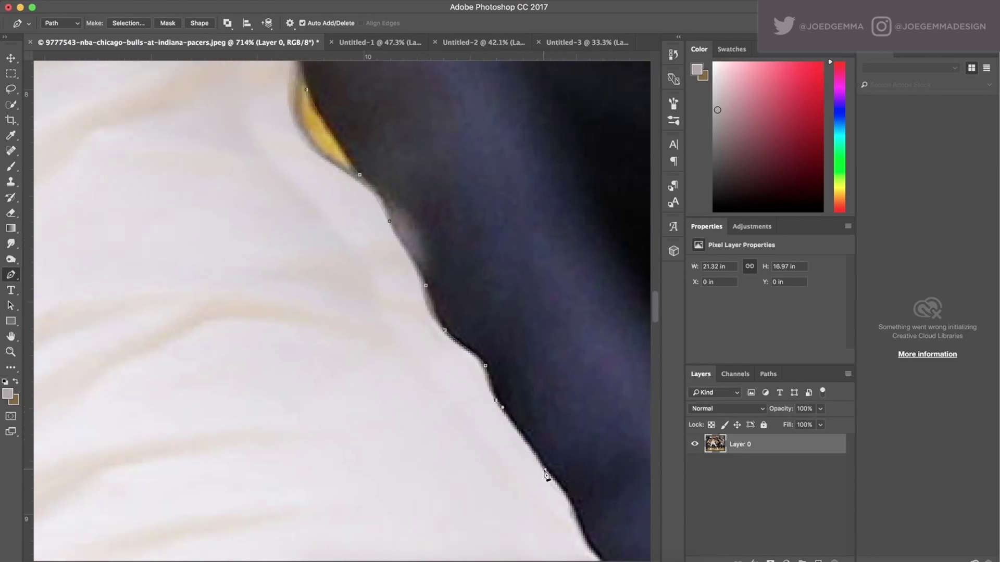
{"action": "left_click", "coordinate": [572, 504]}
{"action": "scroll", "coordinate": [578, 490], "scroll_direction": "down", "scroll_amount": 3}
{"action": "scroll", "coordinate": [578, 489], "scroll_direction": "right", "scroll_amount": 1}
{"action": "left_click", "coordinate": [567, 435]}
Trace anchors along the sleeve's lower edge and further down the uniform outline
{"action": "scroll", "coordinate": [613, 515], "scroll_direction": "down", "scroll_amount": 3}
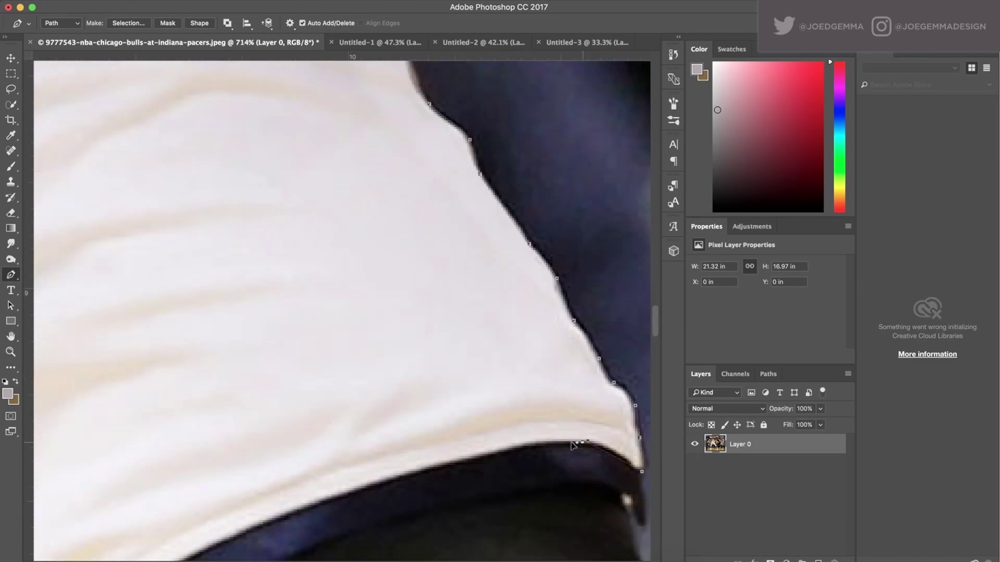
{"action": "left_click", "coordinate": [576, 440]}
{"action": "scroll", "coordinate": [575, 439], "scroll_direction": "down", "scroll_amount": 1}
{"action": "left_click", "coordinate": [474, 447]}
{"action": "scroll", "coordinate": [473, 446], "scroll_direction": "down", "scroll_amount": 3}
{"action": "scroll", "coordinate": [473, 446], "scroll_direction": "left", "scroll_amount": 3}
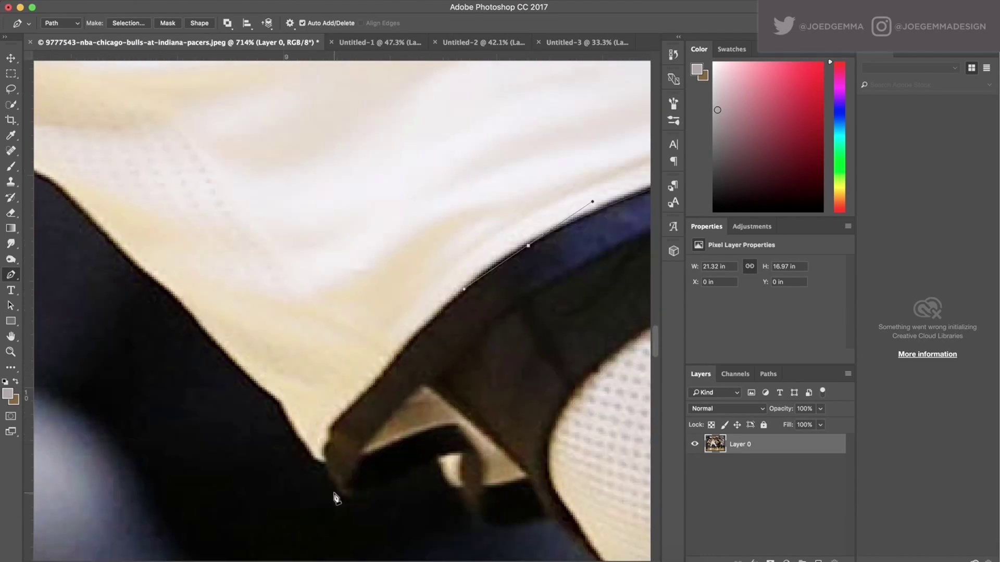
{"action": "left_click", "coordinate": [275, 403]}
{"action": "scroll", "coordinate": [274, 404], "scroll_direction": "up", "scroll_amount": 3}
{"action": "left_click", "coordinate": [310, 379]}
{"action": "scroll", "coordinate": [310, 380], "scroll_direction": "up", "scroll_amount": 3}
{"action": "scroll", "coordinate": [235, 290], "scroll_direction": "up", "scroll_amount": 3}
{"action": "left_click", "coordinate": [273, 261]}
{"action": "scroll", "coordinate": [273, 261], "scroll_direction": "up", "scroll_amount": 3}
{"action": "left_click", "coordinate": [119, 149]}
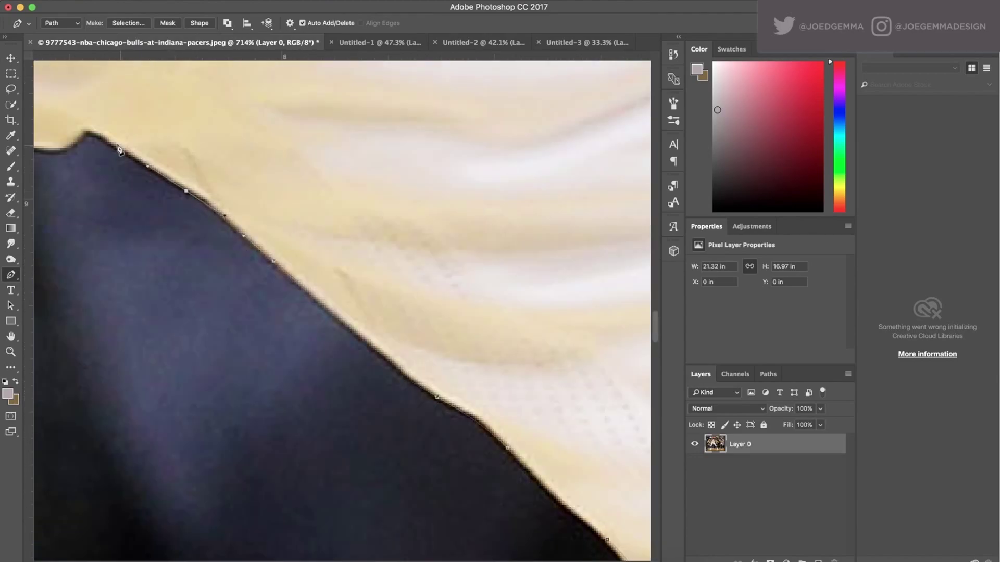
{"action": "scroll", "coordinate": [480, 218], "scroll_direction": "down", "scroll_amount": 3}
{"action": "scroll", "coordinate": [416, 304], "scroll_direction": "down", "scroll_amount": 1}
{"action": "left_click", "coordinate": [415, 336]}
{"action": "left_click", "coordinate": [418, 368]}
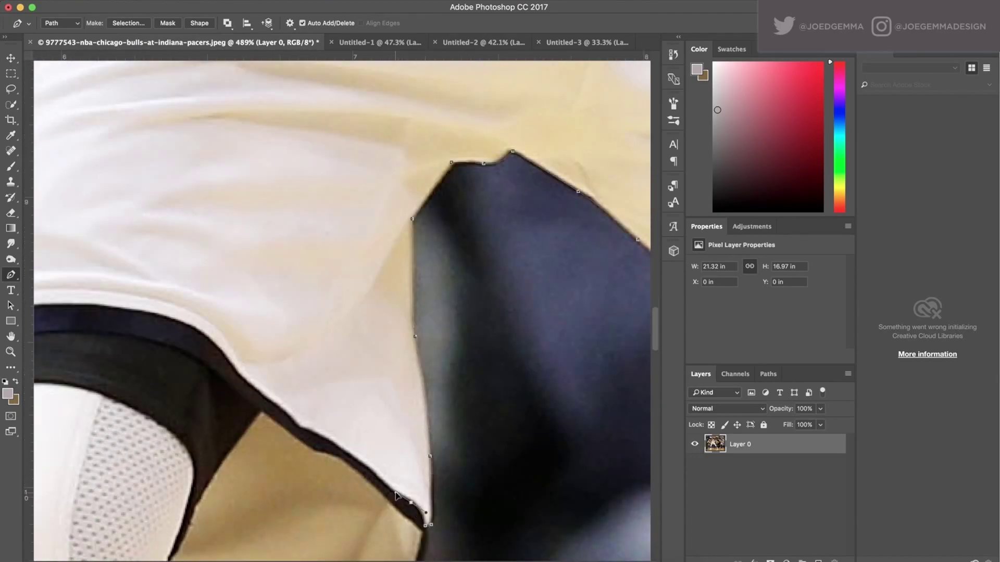
{"action": "scroll", "coordinate": [294, 426], "scroll_direction": "left", "scroll_amount": 5}
{"action": "scroll", "coordinate": [293, 425], "scroll_direction": "up", "scroll_amount": 2}
{"action": "left_click_drag", "start_coordinate": [277, 372], "coordinate": [153, 380]}
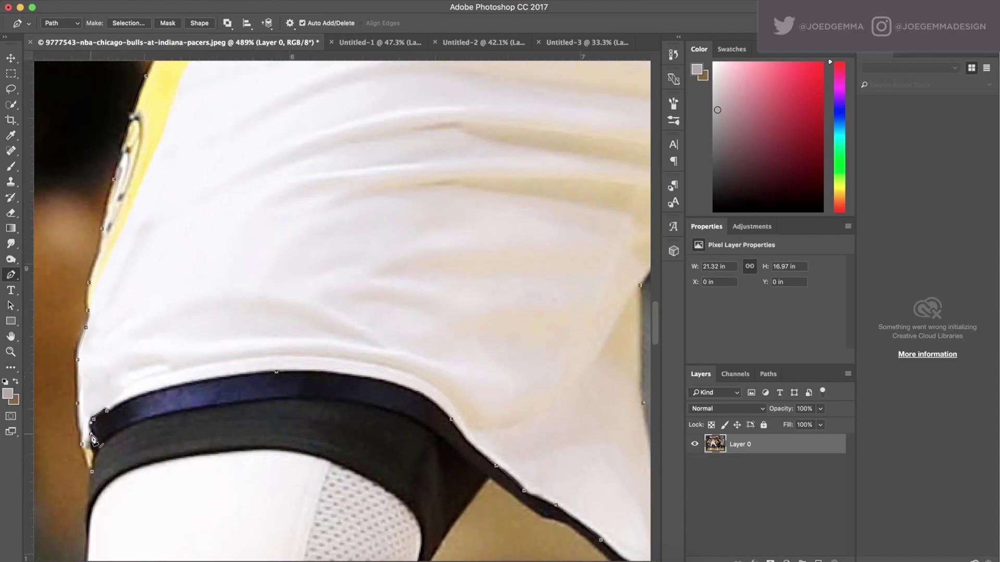
Load the path as a selection and add a Black & White adjustment with Yellows raised to about 103-109
{"action": "key", "text": "super+Return"}
{"action": "scroll", "coordinate": [153, 350], "scroll_direction": "down", "scroll_amount": 5}
{"action": "left_click", "coordinate": [786, 561]}
{"action": "left_click", "coordinate": [813, 448]}
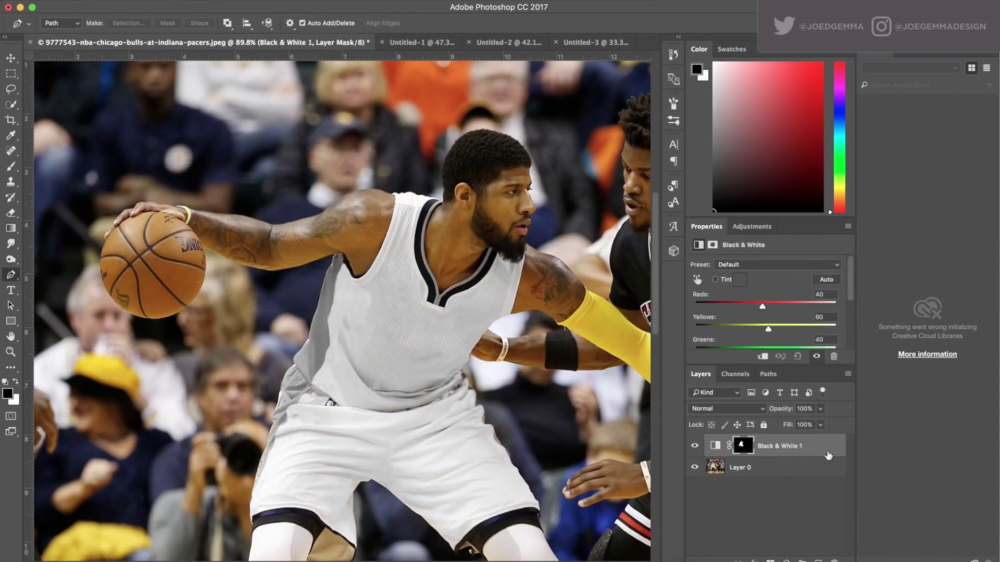
{"action": "left_click_drag", "start_coordinate": [768, 329], "coordinate": [782, 329]}
Fill the traced path area on the mask to close gaps in the uniform
{"action": "key", "text": "super+minus"}
{"action": "key", "text": "super+minus"}
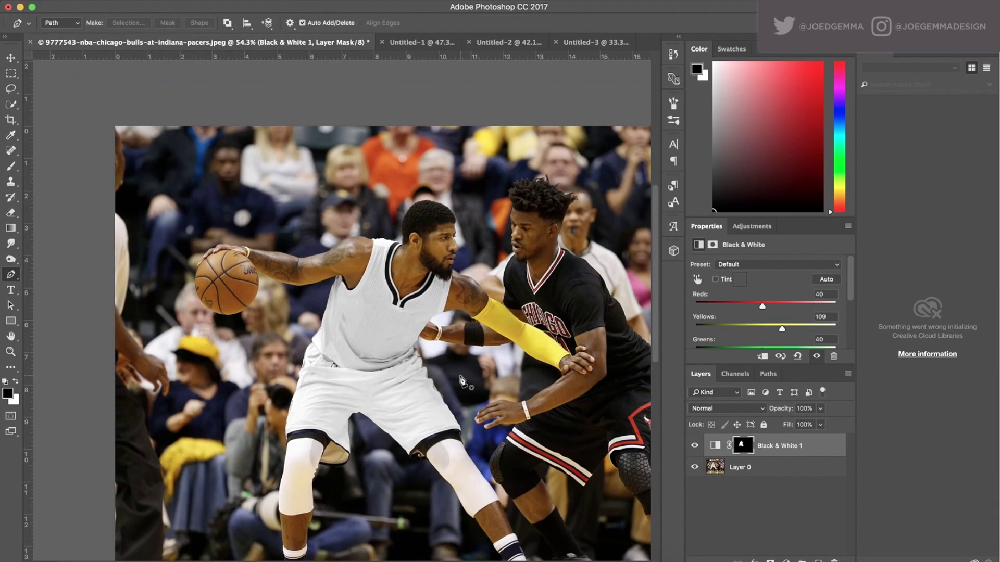
{"action": "scroll", "coordinate": [316, 413], "scroll_direction": "up", "scroll_amount": 10}
{"action": "scroll", "coordinate": [352, 299], "scroll_direction": "up", "scroll_amount": 4}
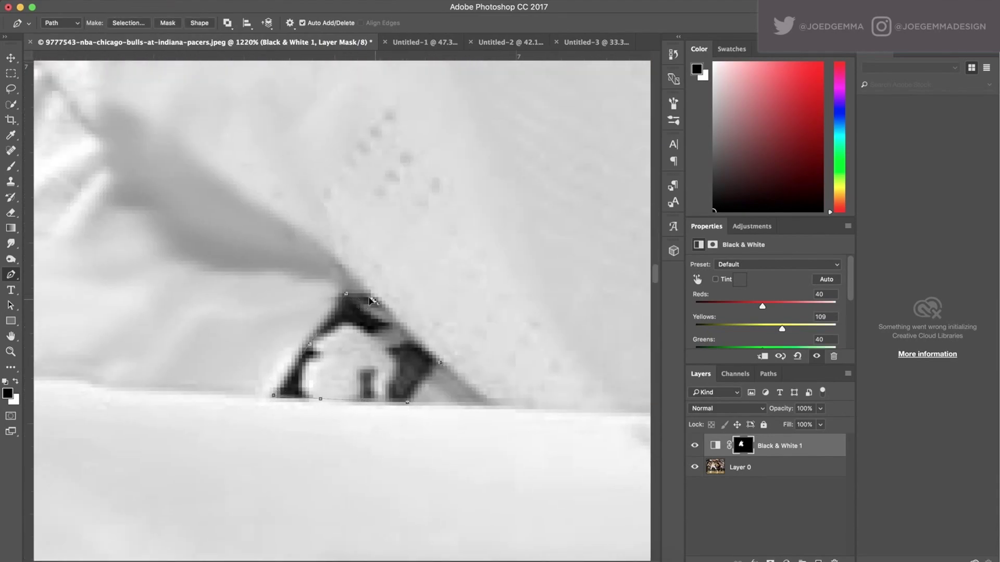
{"action": "right_click", "coordinate": [358, 329]}
{"action": "left_click", "coordinate": [396, 394]}
{"action": "left_click", "coordinate": [502, 220]}
{"action": "left_click", "coordinate": [576, 220]}
{"action": "scroll", "coordinate": [445, 448], "scroll_direction": "down", "scroll_amount": 4}
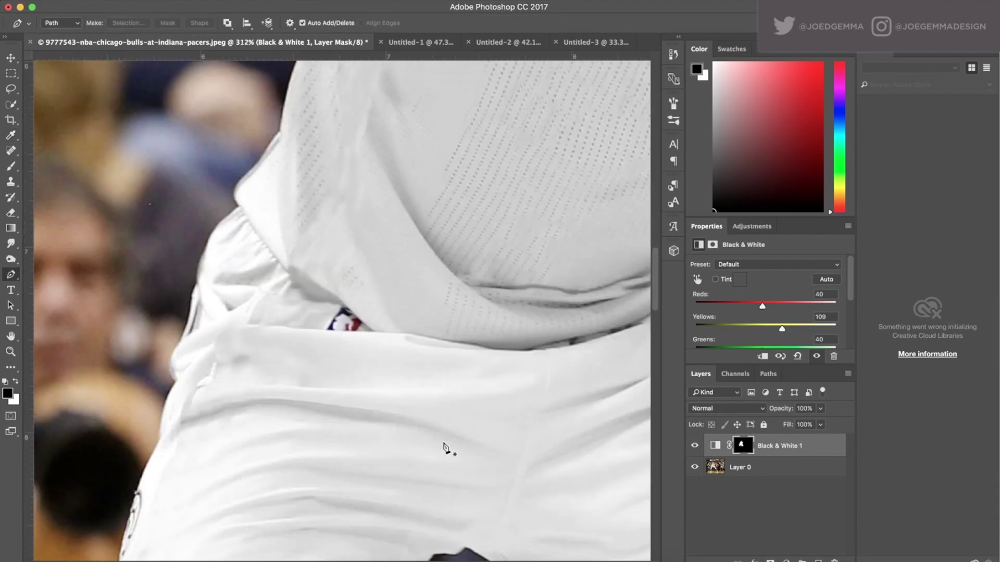
{"action": "scroll", "coordinate": [445, 448], "scroll_direction": "left", "scroll_amount": 5}
{"action": "scroll", "coordinate": [369, 324], "scroll_direction": "up", "scroll_amount": 3}
Patch the uniform's edge with cloned white fabric, toggling the Black & White layer to compare
{"action": "key", "text": "alt+bracketleft"}
{"action": "key", "text": "s"}
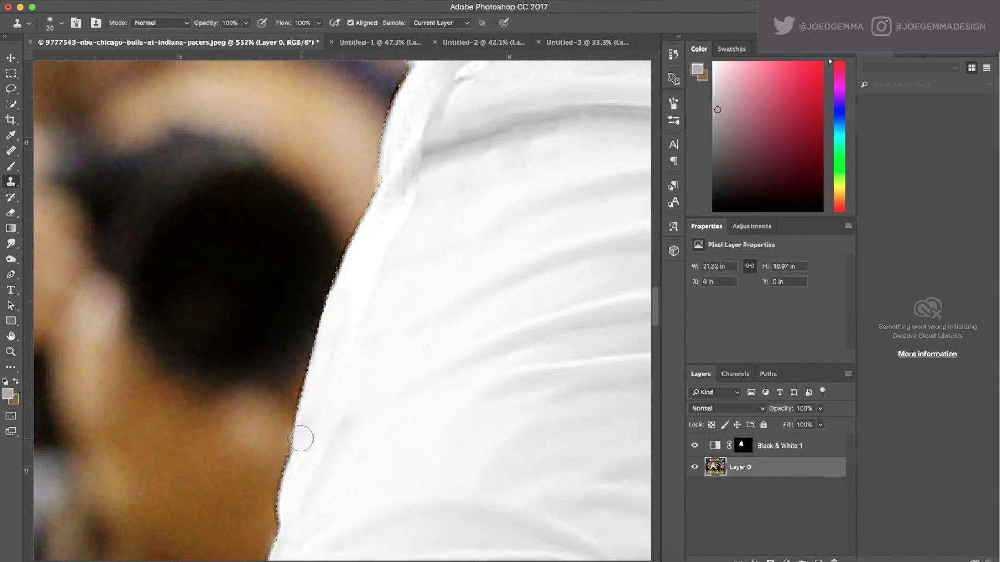
{"action": "scroll", "coordinate": [301, 439], "scroll_direction": "down", "scroll_amount": 4}
{"action": "left_click", "coordinate": [742, 445]}
{"action": "scroll", "coordinate": [416, 356], "scroll_direction": "right", "scroll_amount": 3}
{"action": "scroll", "coordinate": [417, 407], "scroll_direction": "up", "scroll_amount": 4}
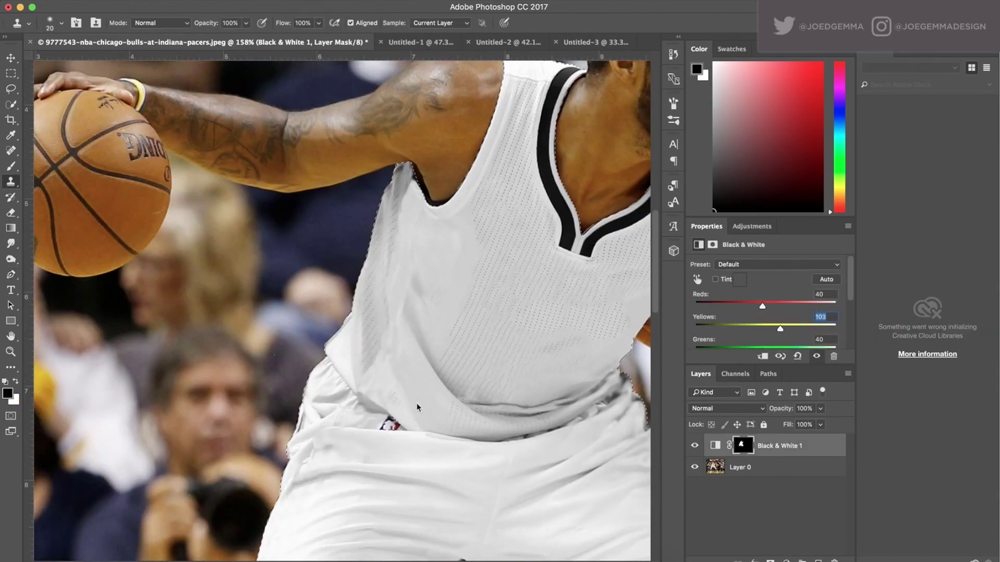
{"action": "scroll", "coordinate": [417, 407], "scroll_direction": "down", "scroll_amount": 3}
{"action": "scroll", "coordinate": [383, 435], "scroll_direction": "up", "scroll_amount": 5}
{"action": "key", "text": "ctrl+comma"}
{"action": "key", "text": "alt+bracketleft"}
{"action": "scroll", "coordinate": [418, 295], "scroll_direction": "up", "scroll_amount": 4}
{"action": "scroll", "coordinate": [396, 305], "scroll_direction": "right", "scroll_amount": 1}
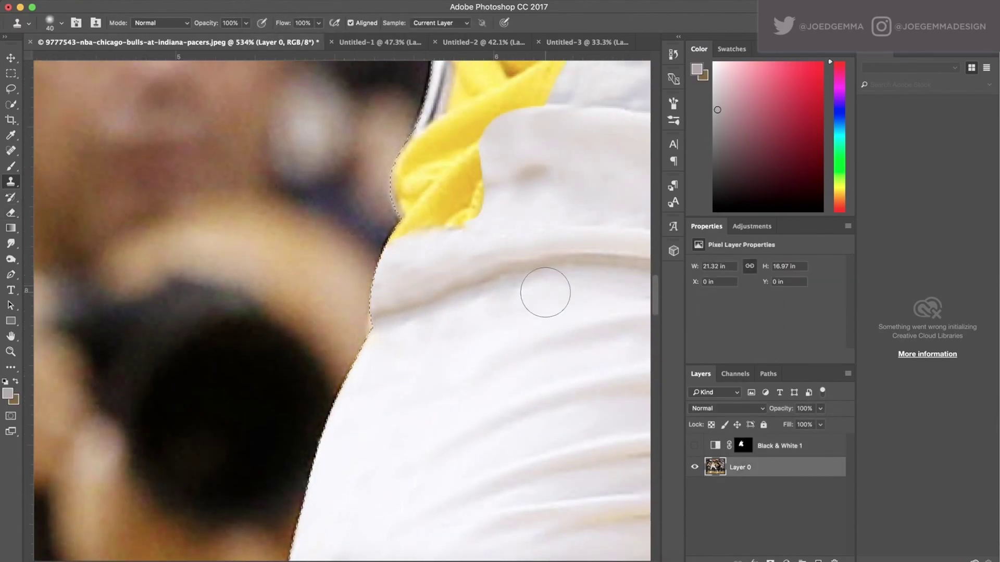
{"action": "key", "text": "ctrl+0"}
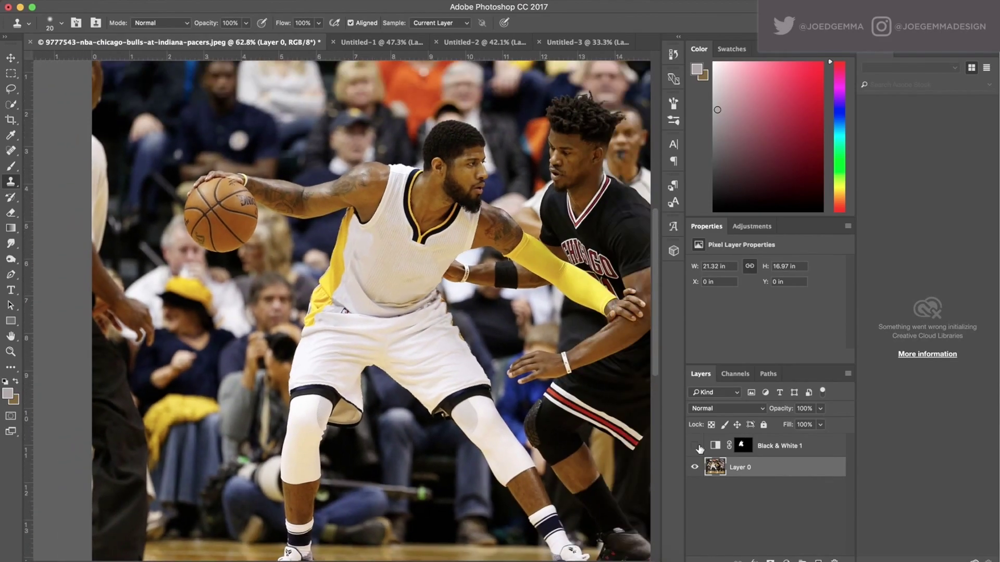
{"action": "scroll", "coordinate": [277, 348], "scroll_direction": "up", "scroll_amount": 5}
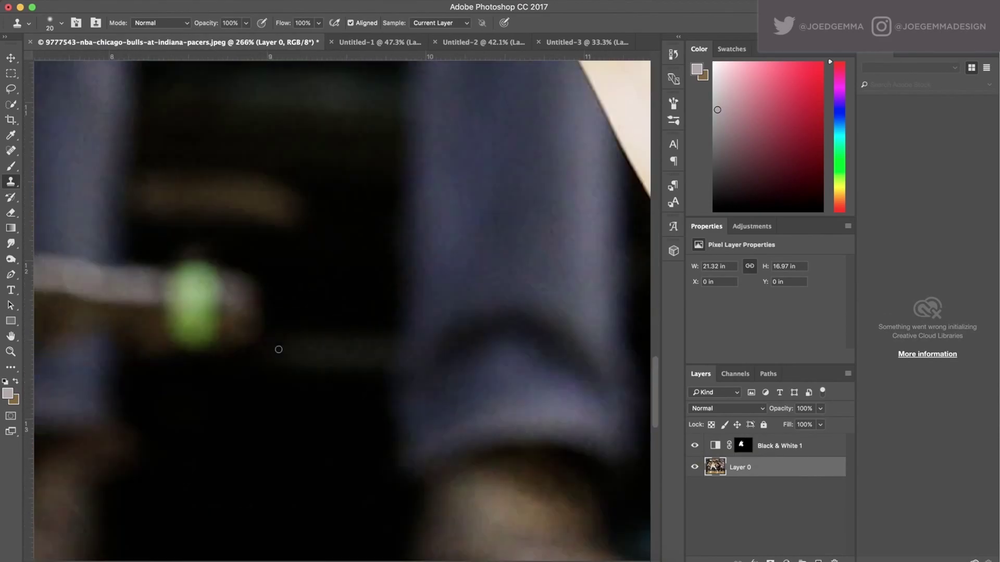
{"action": "left_click", "coordinate": [15, 105]}
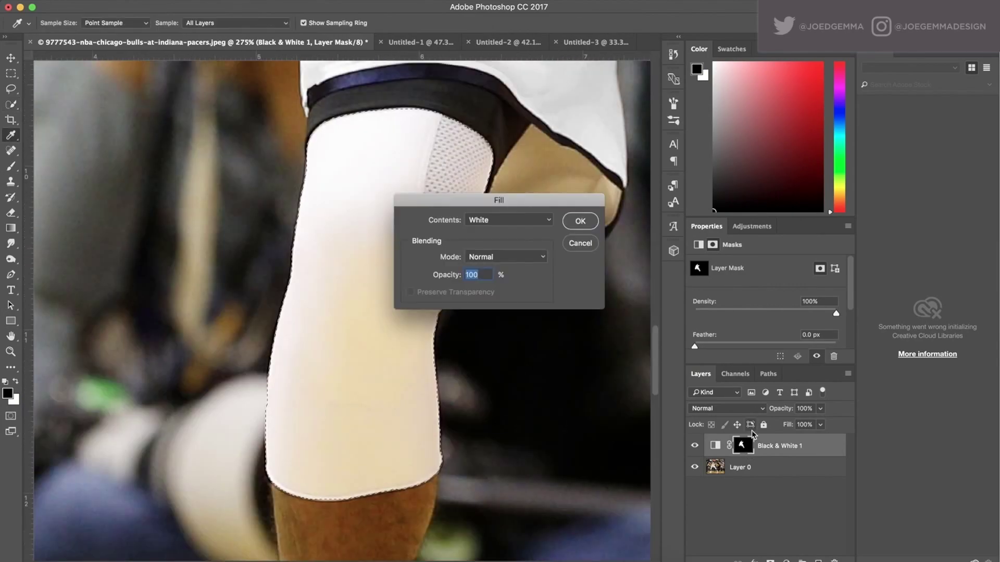
Refine the knee-sleeve selection and apply it to the Black & White mask
{"action": "key", "text": "Return"}
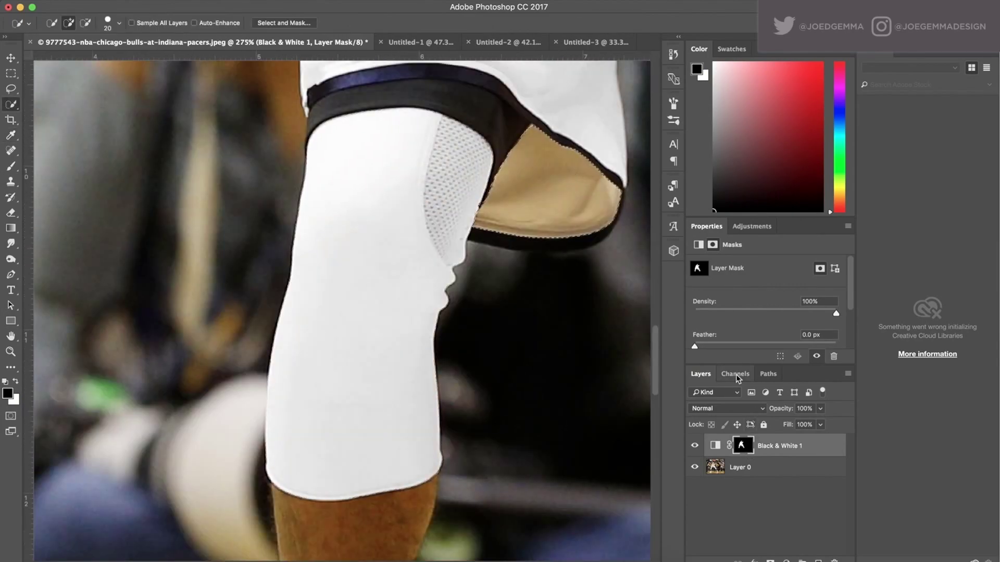
{"action": "key", "text": "super+alt+r"}
{"action": "left_click", "coordinate": [971, 552]}
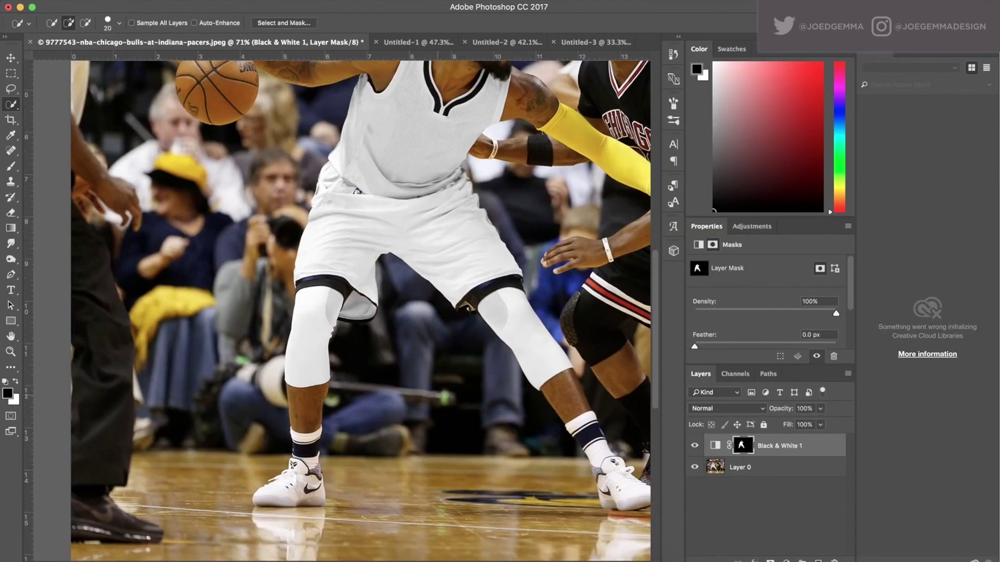
{"action": "scroll", "coordinate": [255, 302], "scroll_direction": "up", "scroll_amount": 8}
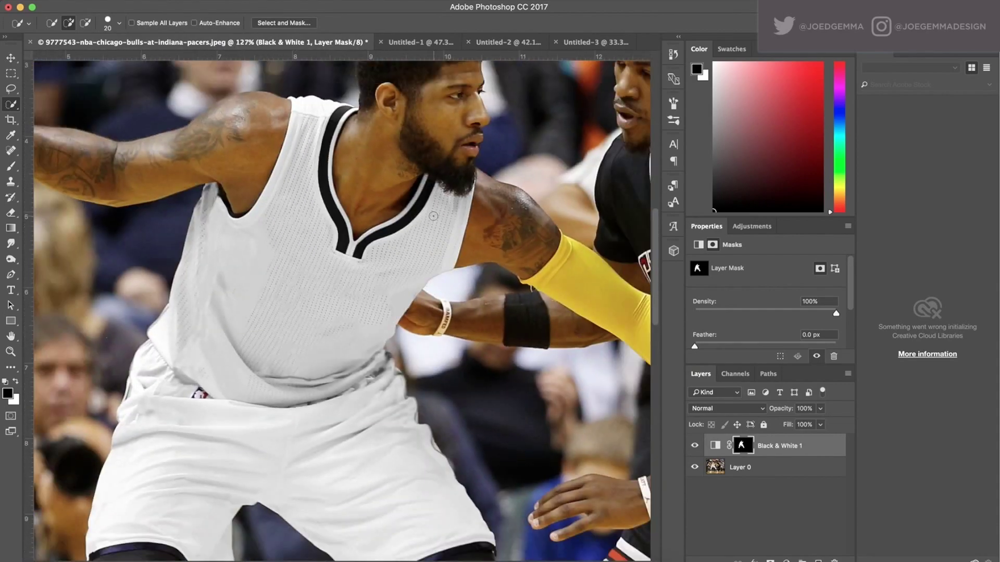
{"action": "scroll", "coordinate": [342, 331], "scroll_direction": "down", "scroll_amount": 3}
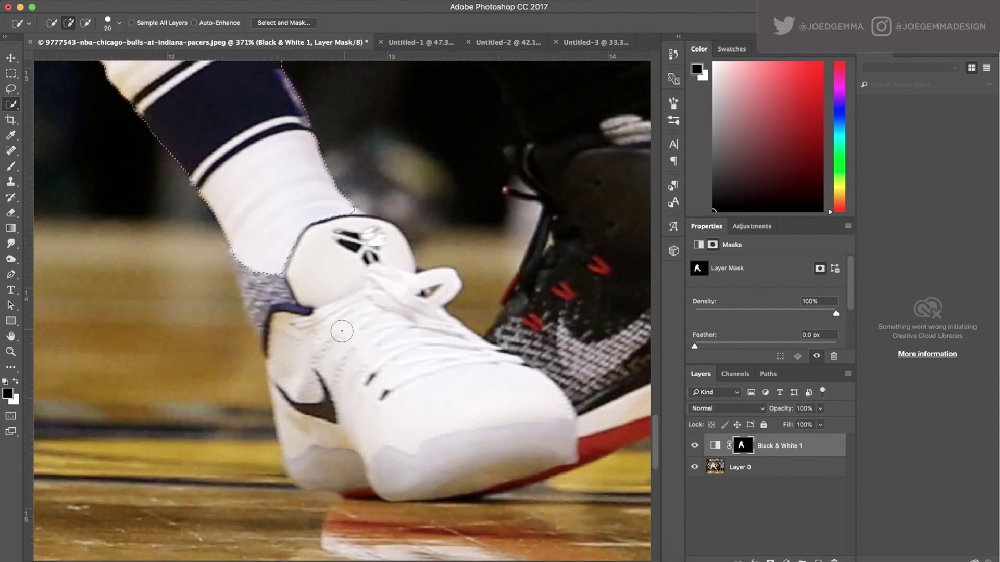
{"action": "scroll", "coordinate": [322, 331], "scroll_direction": "down", "scroll_amount": 3}
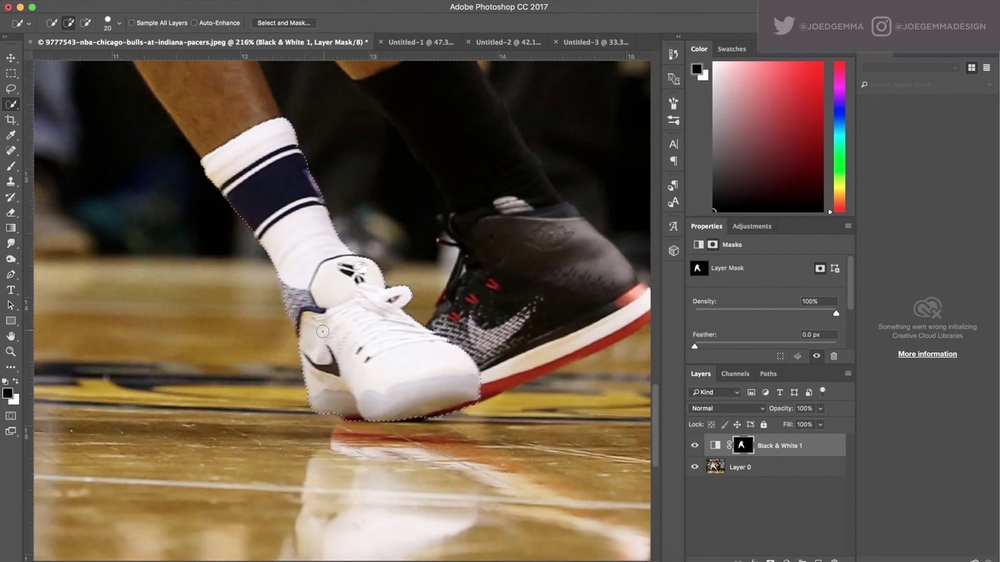
Fill the shoe selection with white on the Black & White mask
{"action": "key", "text": "shift+BackSpace"}
{"action": "key", "text": "Return"}
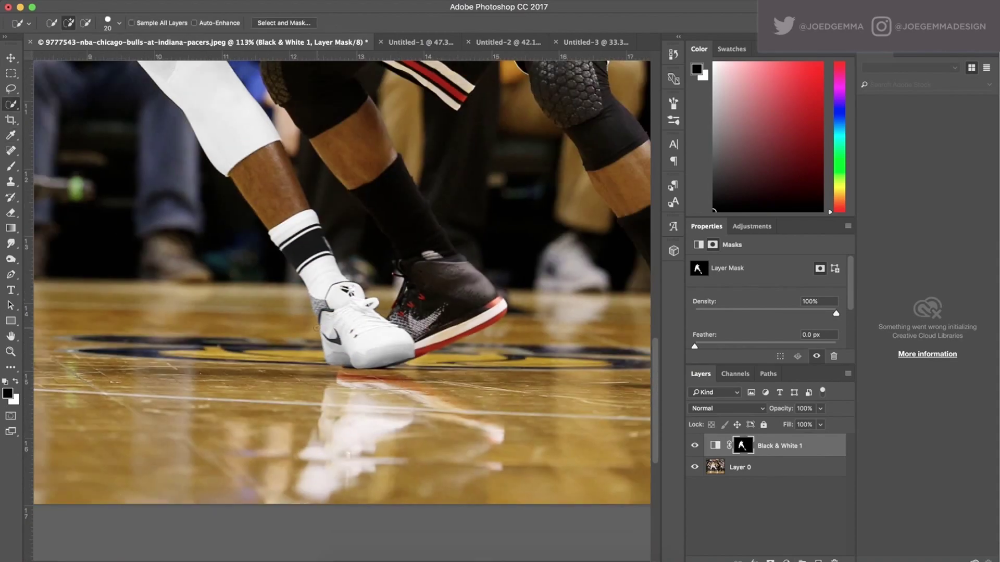
{"action": "scroll", "coordinate": [242, 363], "scroll_direction": "up", "scroll_amount": 5}
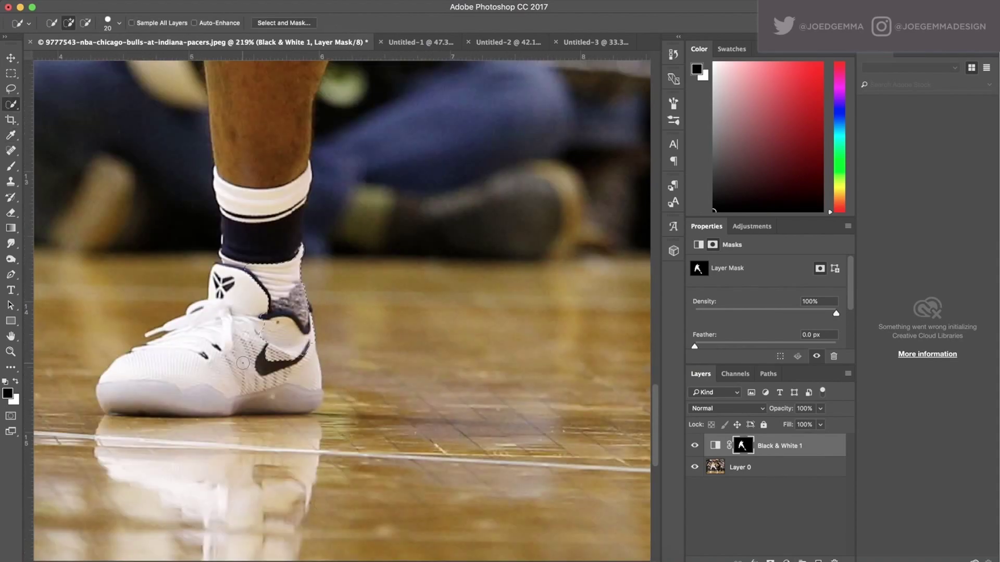
{"action": "scroll", "coordinate": [266, 200], "scroll_direction": "up", "scroll_amount": 4}
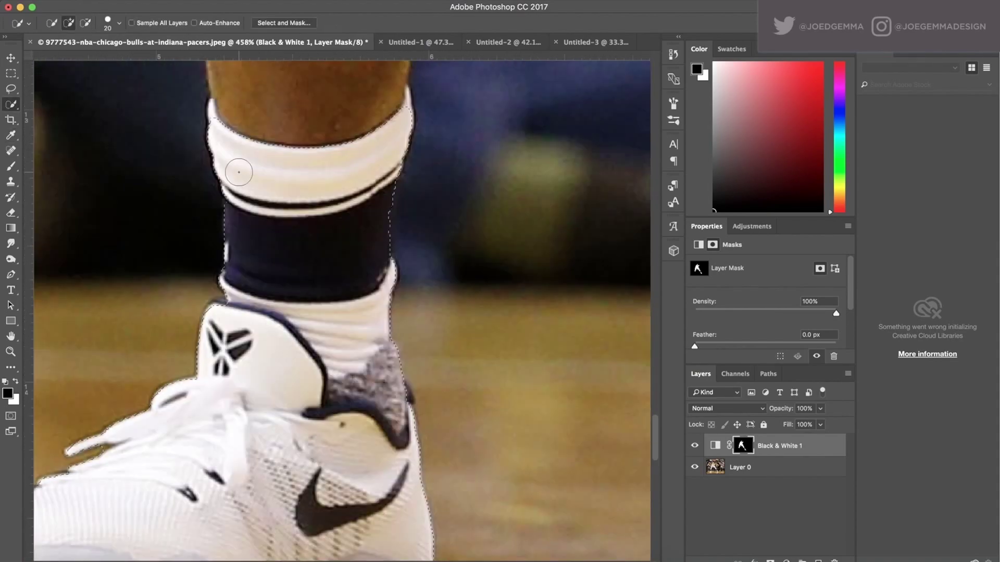
{"action": "scroll", "coordinate": [452, 190], "scroll_direction": "down", "scroll_amount": 5}
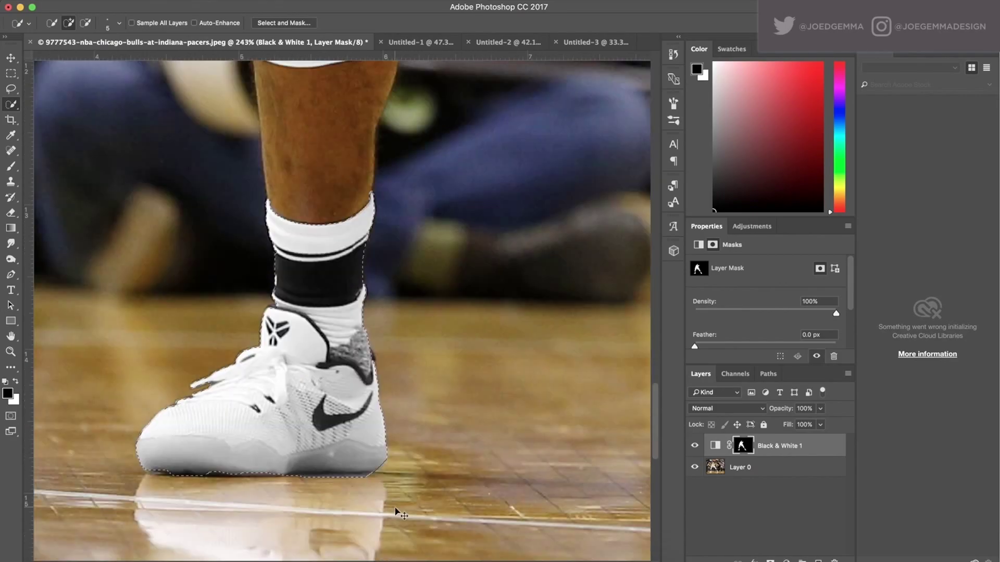
{"action": "scroll", "coordinate": [334, 365], "scroll_direction": "up", "scroll_amount": 3}
{"action": "key", "text": "b"}
{"action": "scroll", "coordinate": [334, 422], "scroll_direction": "down", "scroll_amount": 5}
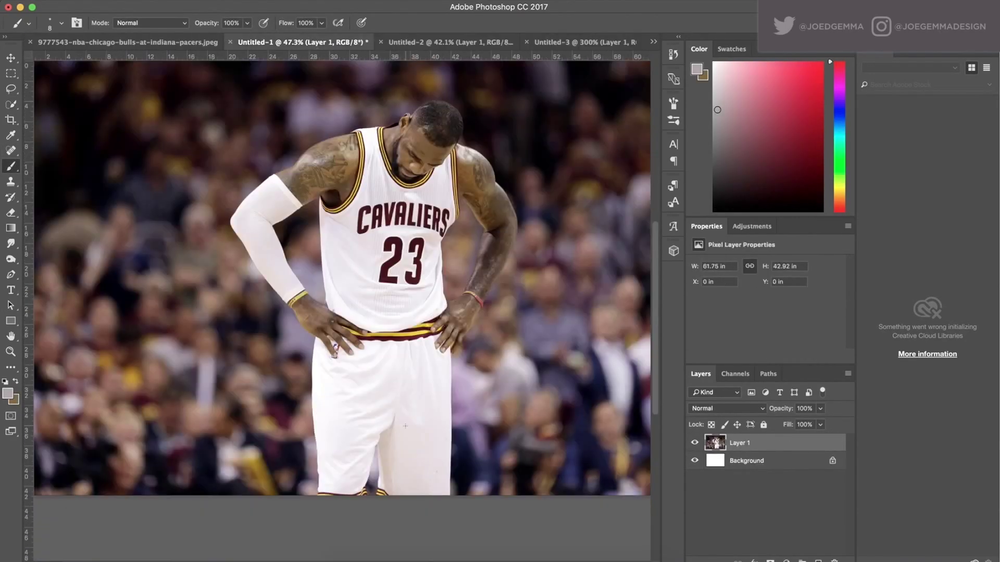
Search Google Images for the Cavaliers number 23 player, limited to Larger than 4 MP
{"action": "left_click", "coordinate": [436, 475]}
{"action": "type", "text": "Lebron James"}
{"action": "key", "text": "Return"}
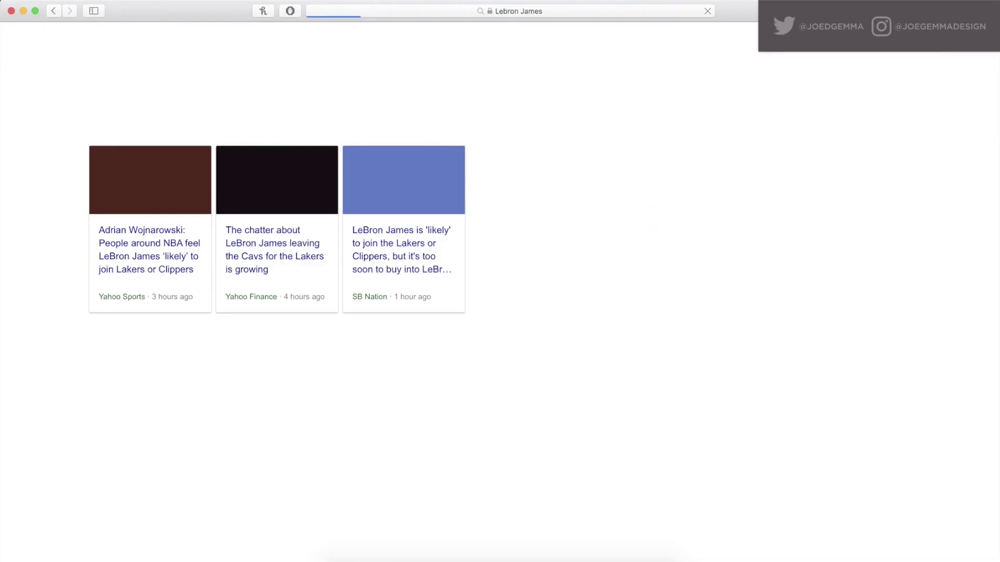
{"action": "left_click", "coordinate": [191, 85]}
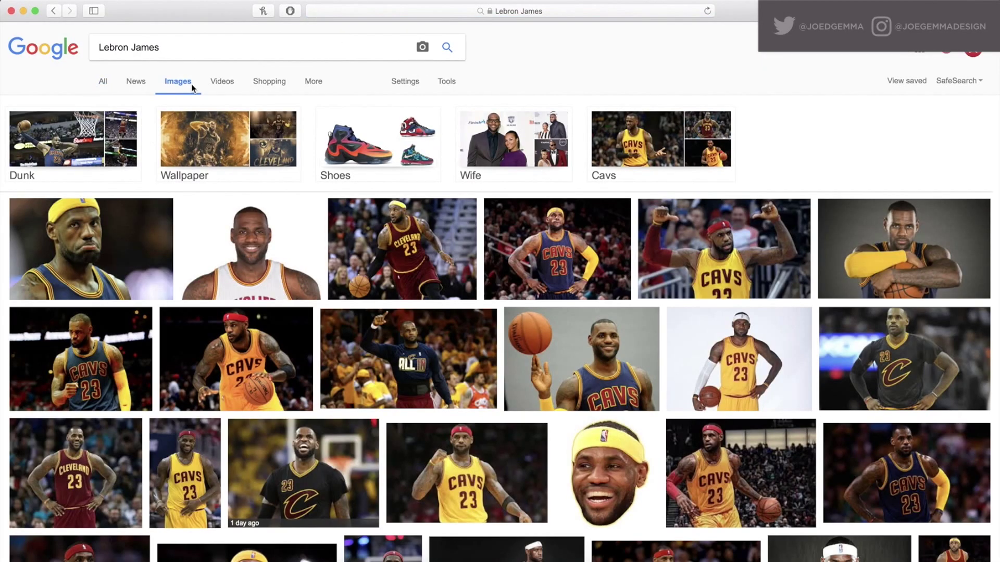
{"action": "left_click", "coordinate": [446, 81]}
{"action": "left_click", "coordinate": [31, 100]}
{"action": "mouse_move", "coordinate": [116, 190]}
{"action": "left_click", "coordinate": [219, 228]}
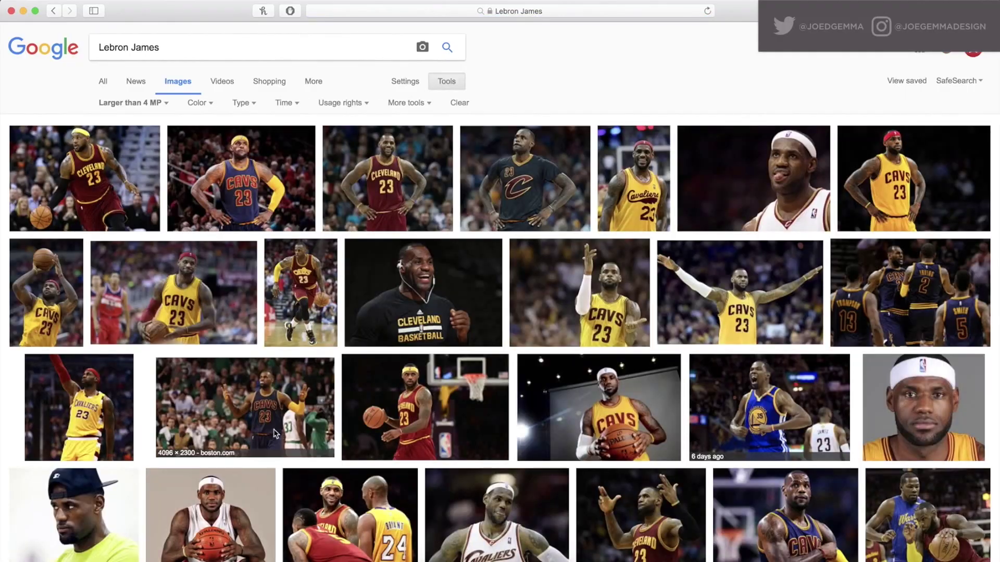
Open a large preview of a chosen photo and copy the image
{"action": "scroll", "coordinate": [500, 312], "scroll_direction": "down", "scroll_amount": 5}
{"action": "left_click", "coordinate": [250, 196]}
{"action": "right_click", "coordinate": [331, 259]}
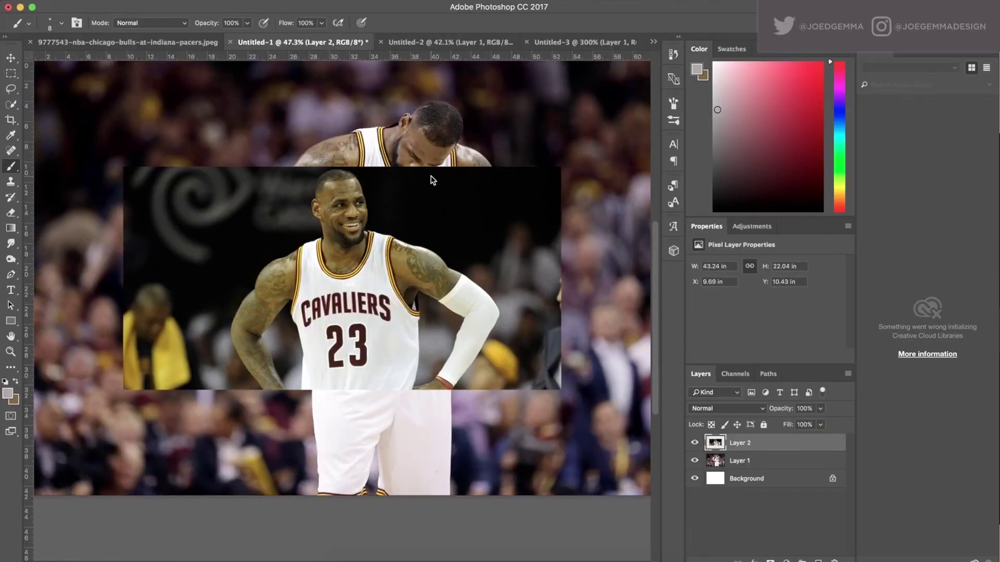
{"action": "scroll", "coordinate": [304, 114], "scroll_direction": "up", "scroll_amount": 10}
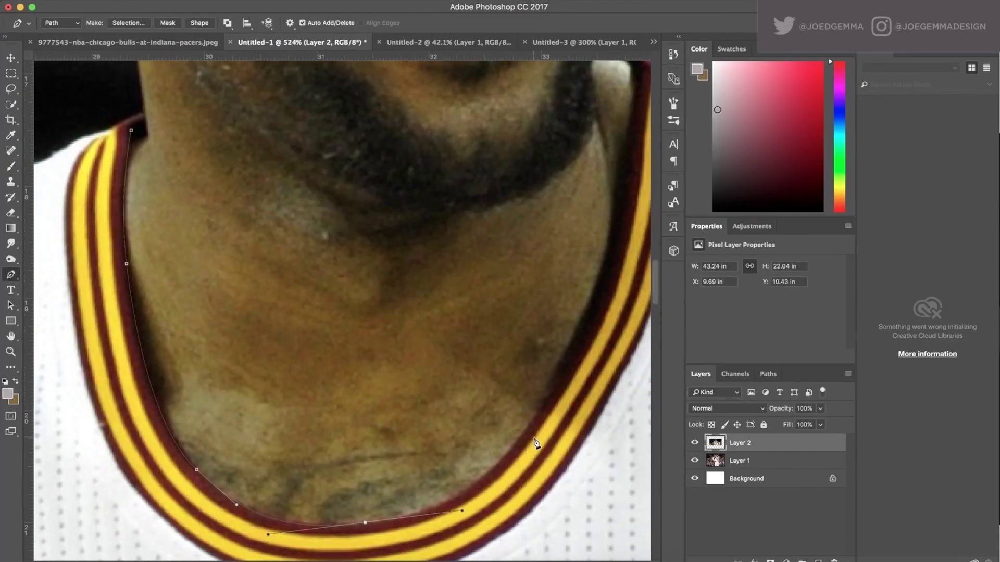
Close the Pen path around the striped collar and turn it into a selection
{"action": "key", "text": "super+space"}
{"action": "key", "text": "Escape"}
{"action": "left_click_drag", "start_coordinate": [524, 449], "coordinate": [512, 449]}
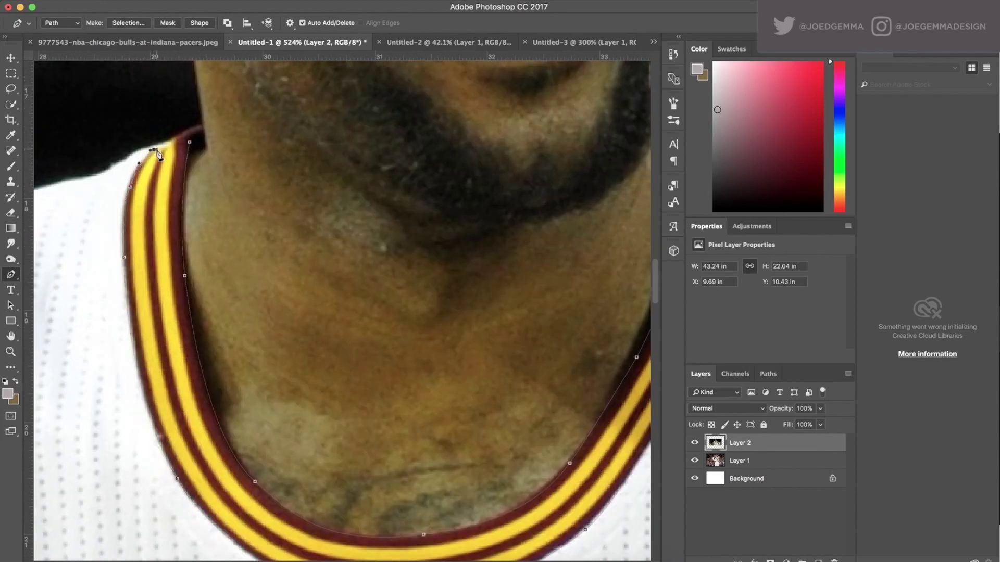
{"action": "left_click", "coordinate": [157, 154]}
{"action": "right_click", "coordinate": [214, 209]}
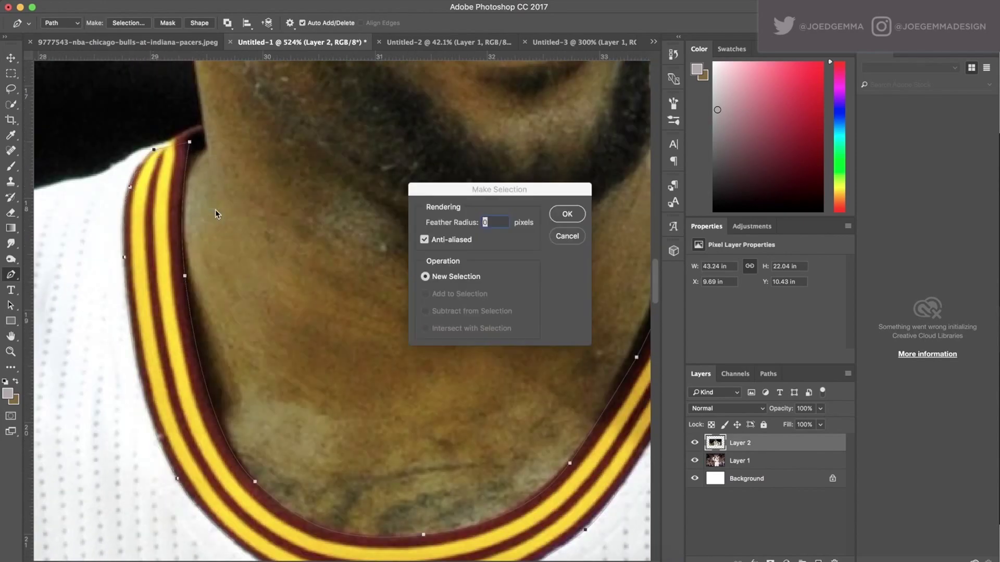
{"action": "key", "text": "Return"}
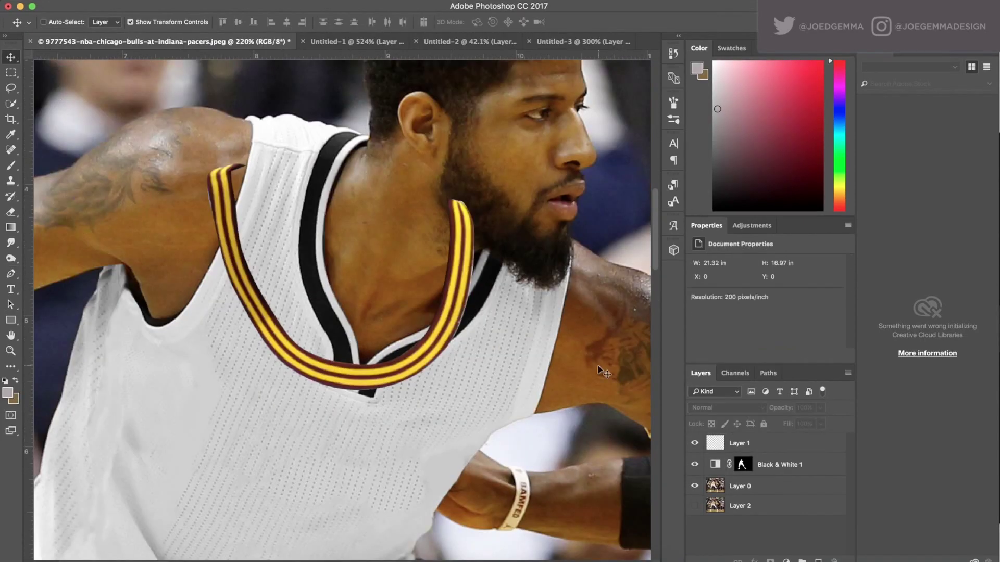
Shrink the pasted collar and warp it to follow the neckline
{"action": "right_click", "coordinate": [431, 218]}
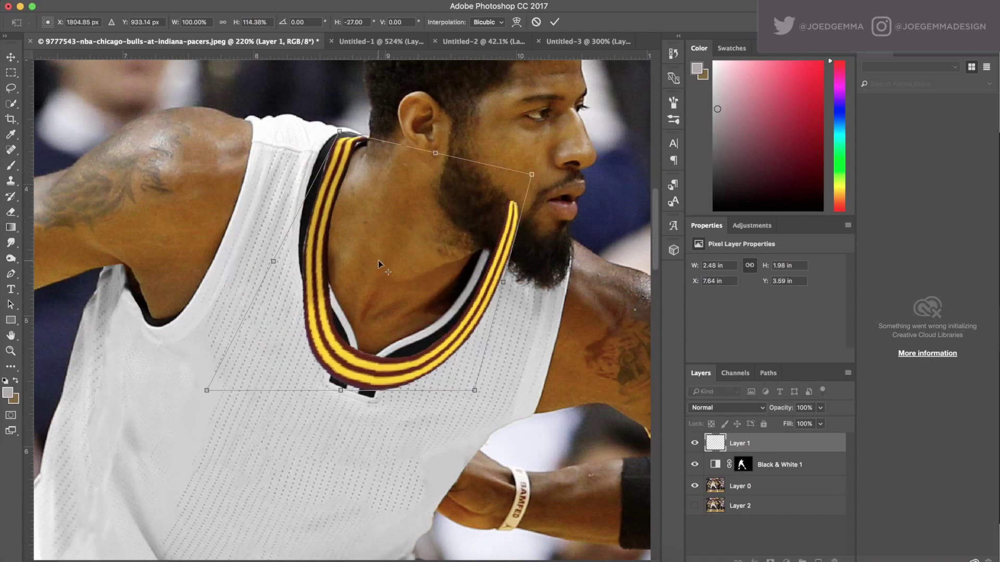
{"action": "left_click_drag", "start_coordinate": [207, 390], "coordinate": [224, 304]}
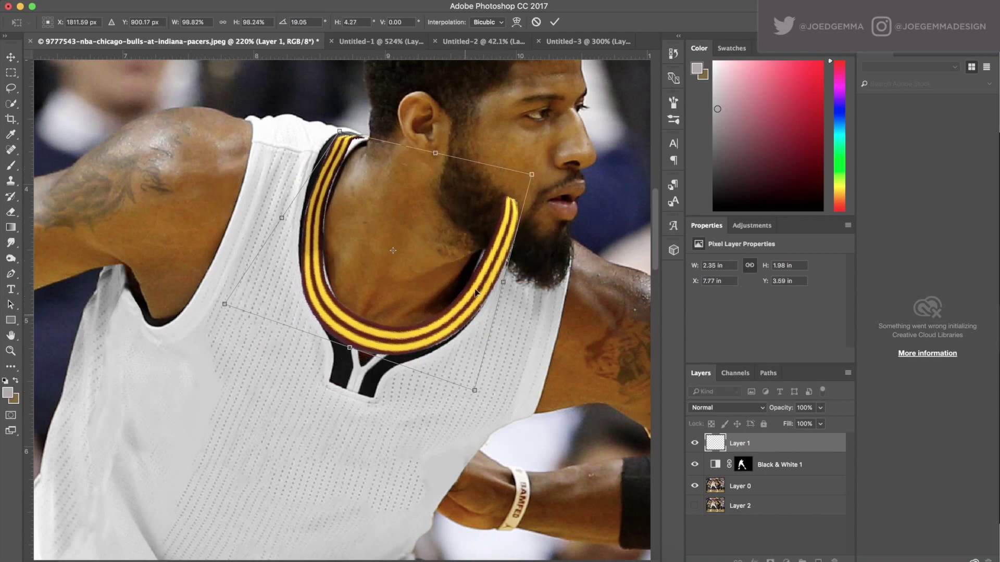
{"action": "right_click", "coordinate": [342, 180]}
{"action": "left_click", "coordinate": [385, 259]}
{"action": "left_click_drag", "start_coordinate": [328, 289], "coordinate": [496, 296]}
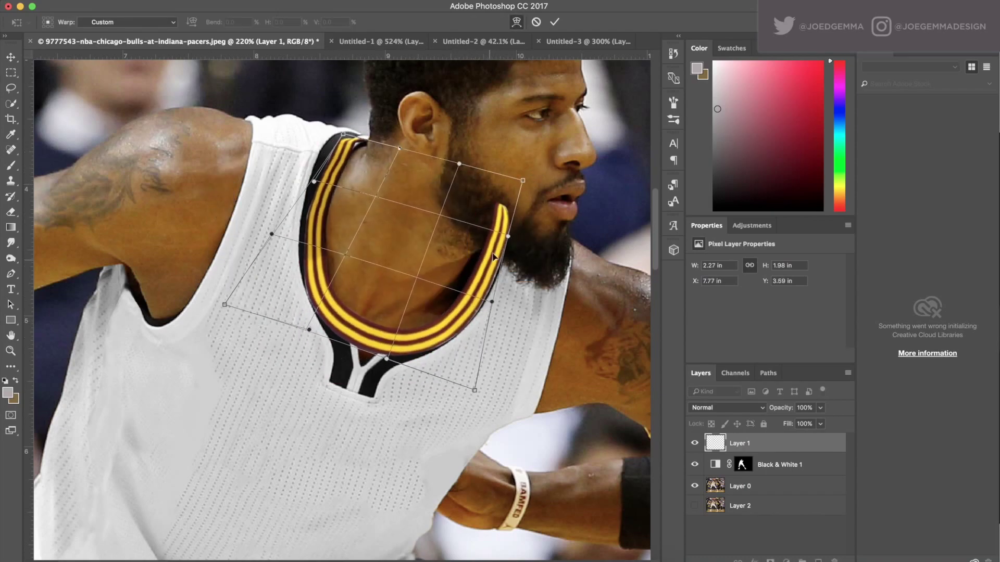
{"action": "left_click_drag", "start_coordinate": [314, 182], "coordinate": [308, 173]}
{"action": "left_click_drag", "start_coordinate": [490, 271], "coordinate": [494, 247]}
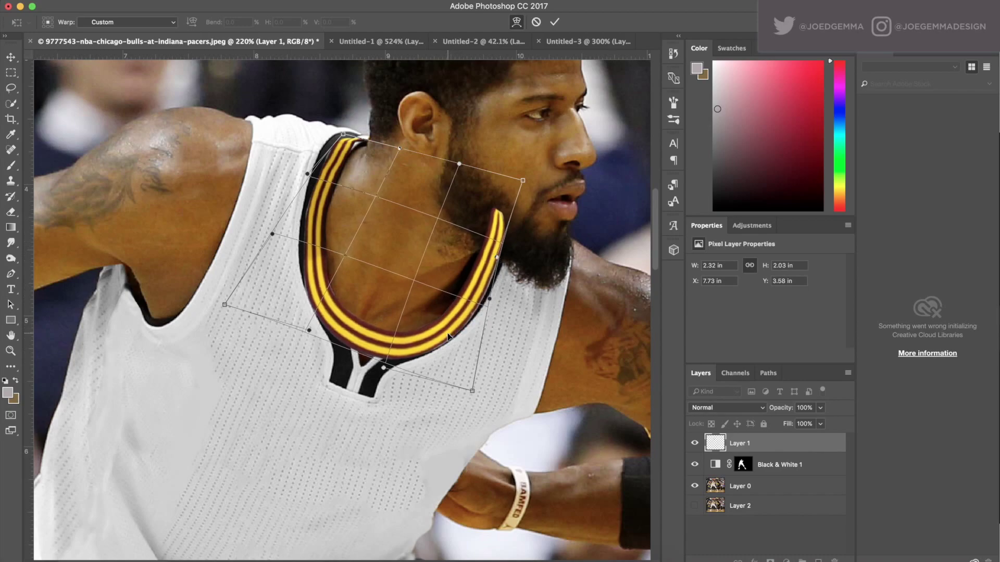
{"action": "left_click_drag", "start_coordinate": [343, 134], "coordinate": [374, 144]}
{"action": "key", "text": "Return"}
Add a layer mask to the collar and brush its top away behind the beard
{"action": "left_click", "coordinate": [770, 560]}
{"action": "key", "text": "b"}
{"action": "scroll", "coordinate": [364, 146], "scroll_direction": "up", "scroll_amount": 5}
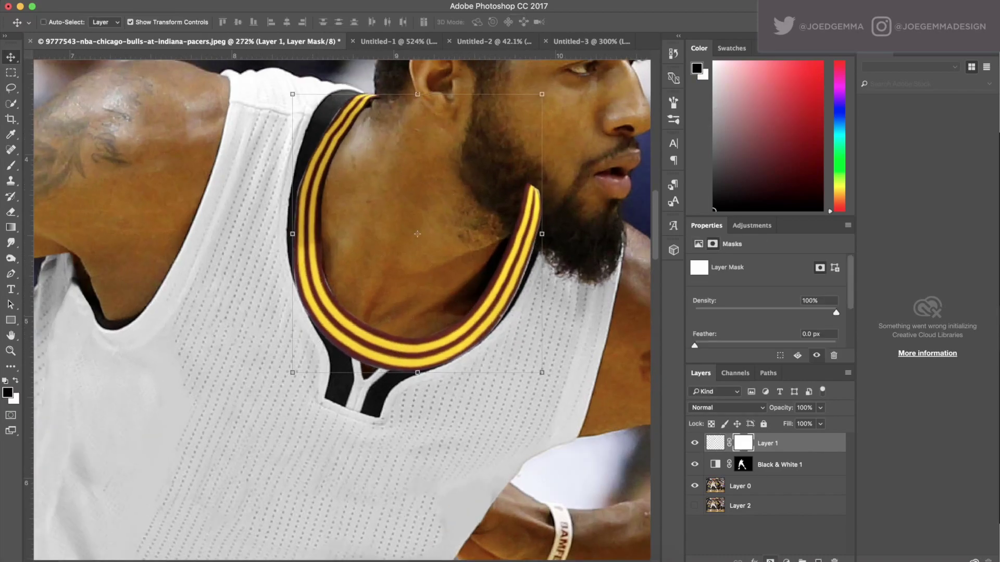
{"action": "key", "text": "bracketright"}
{"action": "key", "text": "bracketright"}
{"action": "key", "text": "bracketright"}
{"action": "key", "text": "bracketright"}
{"action": "key", "text": "bracketright"}
{"action": "key", "text": "bracketright"}
{"action": "left_click_drag", "start_coordinate": [385, 302], "coordinate": [375, 238]}
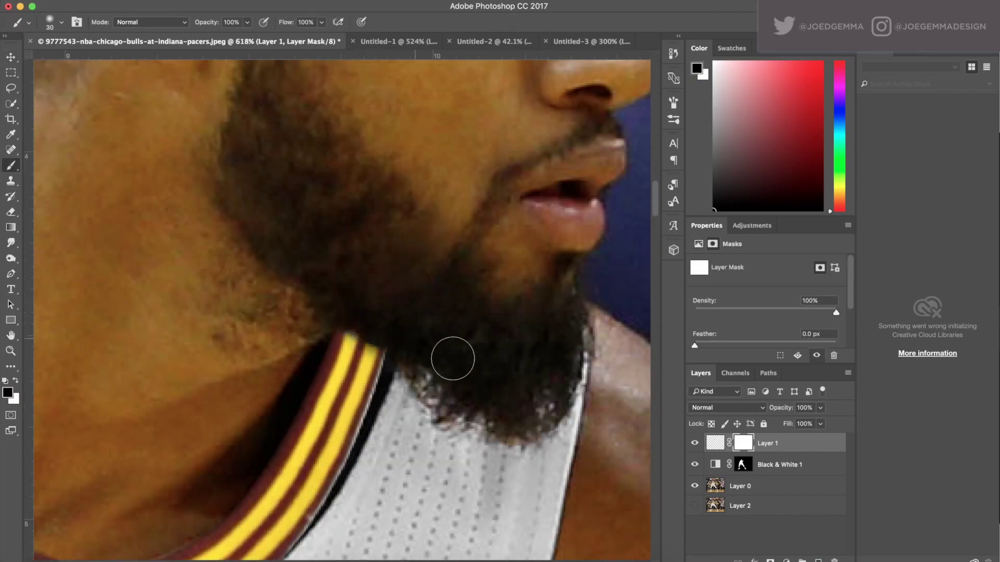
{"action": "scroll", "coordinate": [453, 359], "scroll_direction": "down", "scroll_amount": 5}
{"action": "scroll", "coordinate": [396, 387], "scroll_direction": "up", "scroll_amount": 4}
Sample jersey texture with the Clone Stamp on the original photo layer, then return to the mask
{"action": "key", "text": "alt+bracketleft"}
{"action": "key", "text": "alt+bracketleft"}
{"action": "key", "text": "s"}
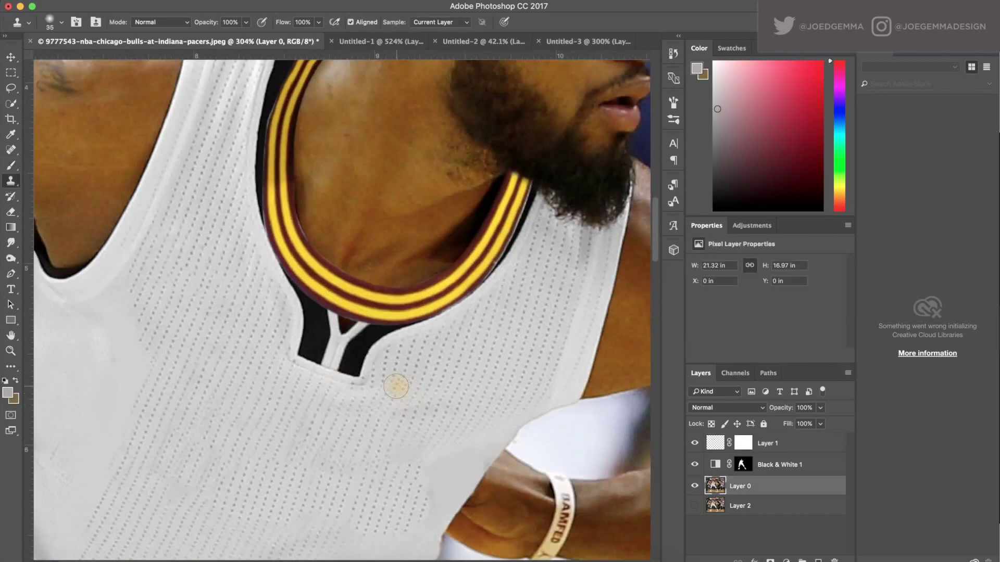
{"action": "left_click", "coordinate": [474, 322], "text": "alt"}
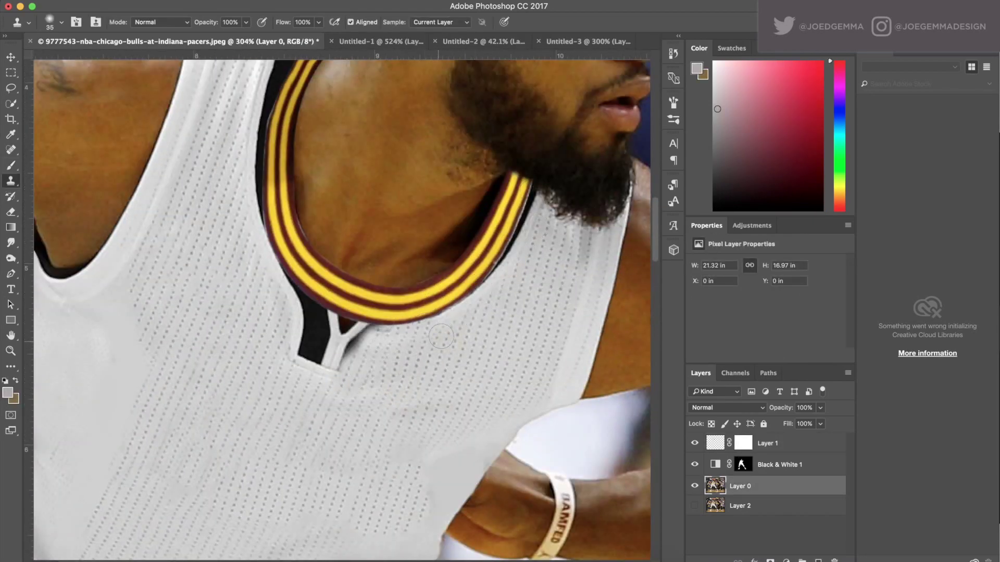
{"action": "scroll", "coordinate": [487, 376], "scroll_direction": "left", "scroll_amount": 5}
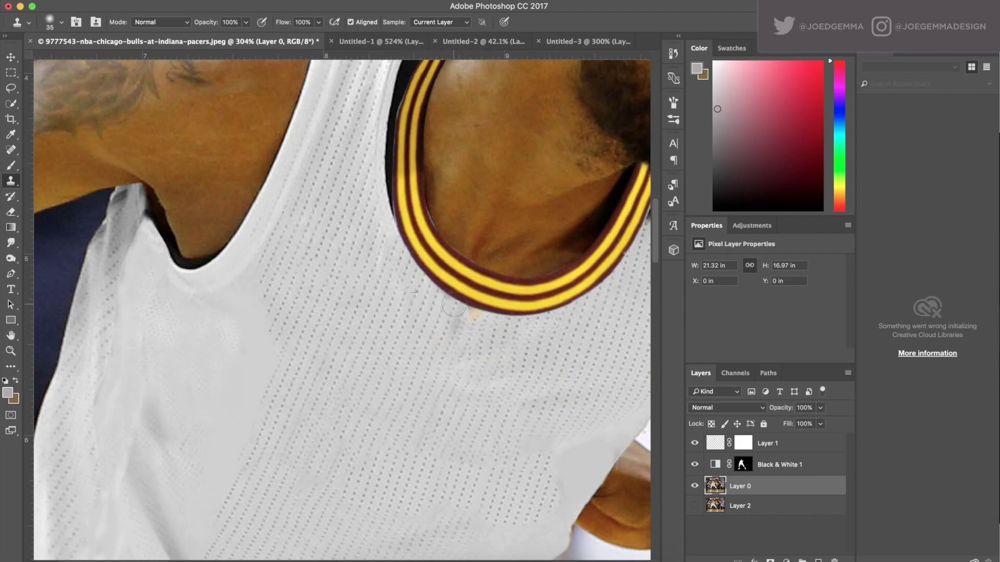
{"action": "key", "text": "alt+bracketright"}
{"action": "key", "text": "b"}
{"action": "scroll", "coordinate": [477, 319], "scroll_direction": "down", "scroll_amount": 3}
{"action": "scroll", "coordinate": [365, 339], "scroll_direction": "up", "scroll_amount": 3}
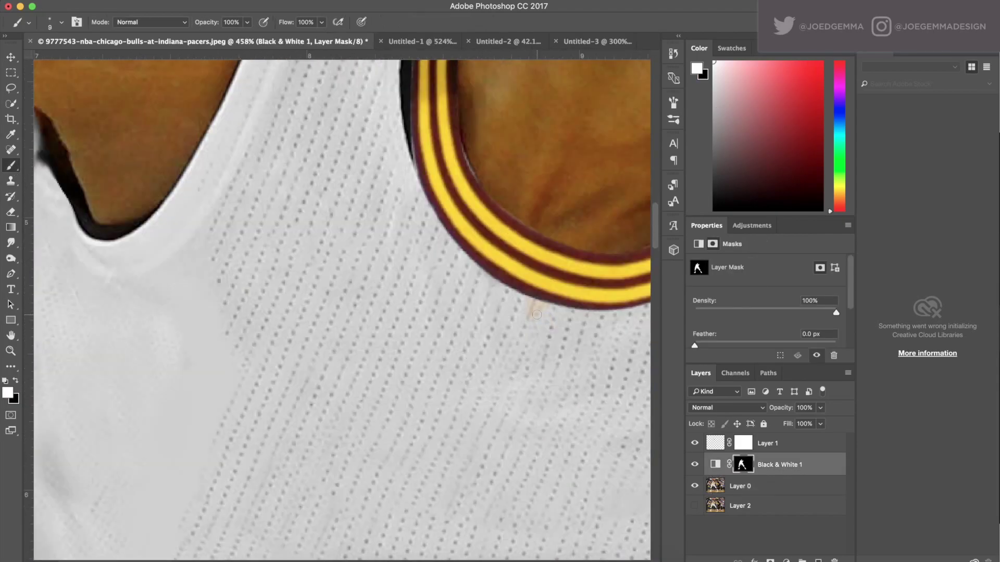
{"action": "scroll", "coordinate": [265, 397], "scroll_direction": "down", "scroll_amount": 1}
{"action": "scroll", "coordinate": [545, 63], "scroll_direction": "up", "scroll_amount": 3}
Re-warp the collar, pulling its top-left corner and left side out toward the shoulder
{"action": "key", "text": "alt+bracketright"}
{"action": "key", "text": "ctrl+t"}
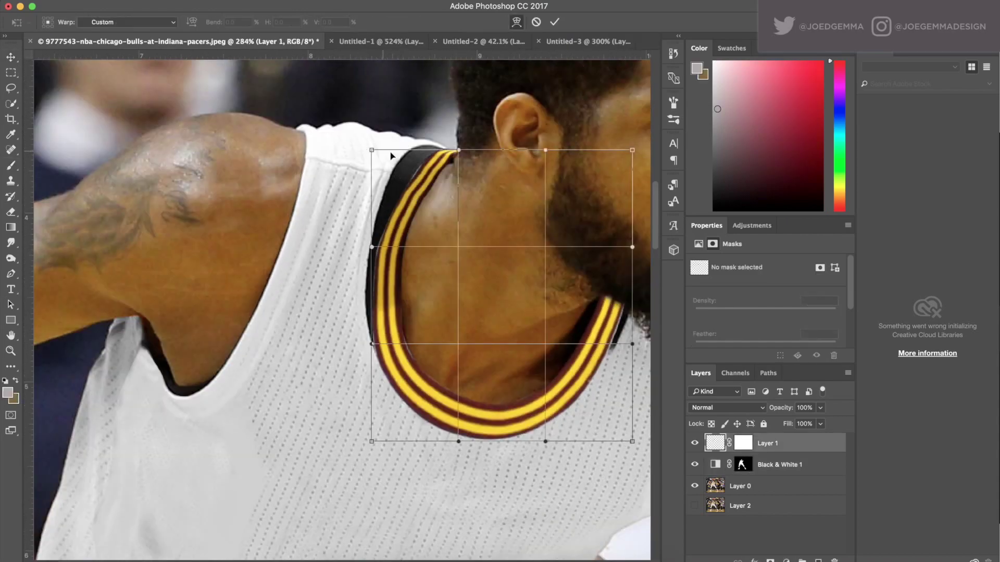
{"action": "left_click_drag", "start_coordinate": [368, 152], "coordinate": [331, 135]}
{"action": "left_click_drag", "start_coordinate": [380, 271], "coordinate": [401, 284]}
{"action": "left_click_drag", "start_coordinate": [428, 156], "coordinate": [433, 151]}
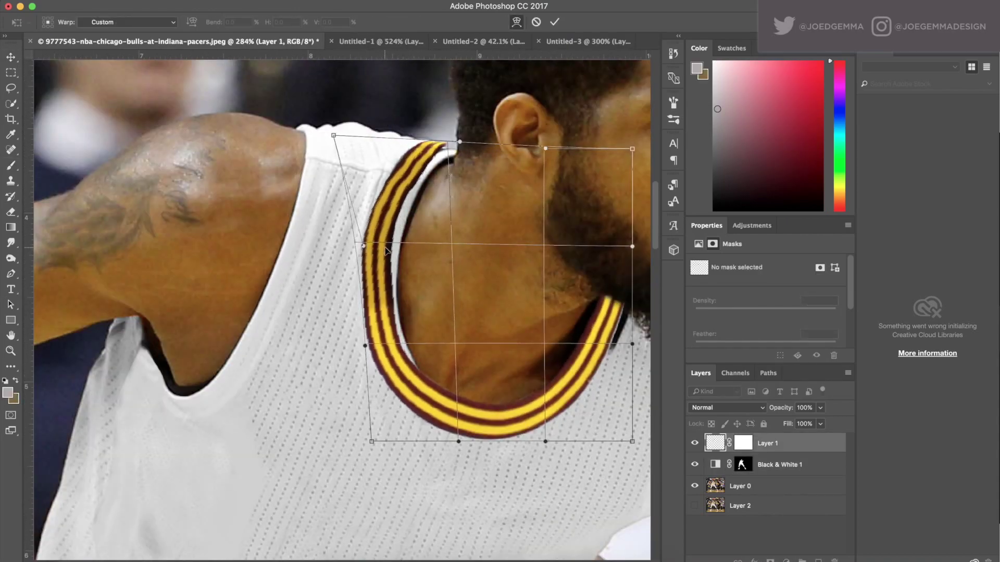
{"action": "key", "text": "Return"}
{"action": "scroll", "coordinate": [389, 304], "scroll_direction": "down", "scroll_amount": 5}
{"action": "scroll", "coordinate": [389, 304], "scroll_direction": "up", "scroll_amount": 5}
Warp the collar top up to the shoulder seam
{"action": "key", "text": "ctrl+t"}
{"action": "right_click", "coordinate": [255, 275]}
{"action": "left_click", "coordinate": [276, 348]}
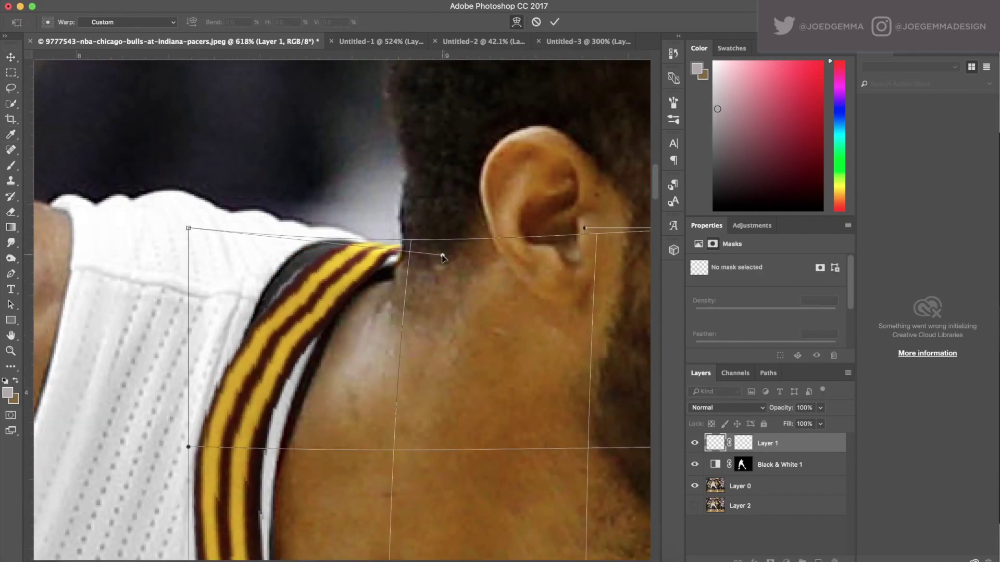
{"action": "left_click_drag", "start_coordinate": [188, 229], "coordinate": [166, 200]}
{"action": "scroll", "coordinate": [278, 414], "scroll_direction": "down", "scroll_amount": 5}
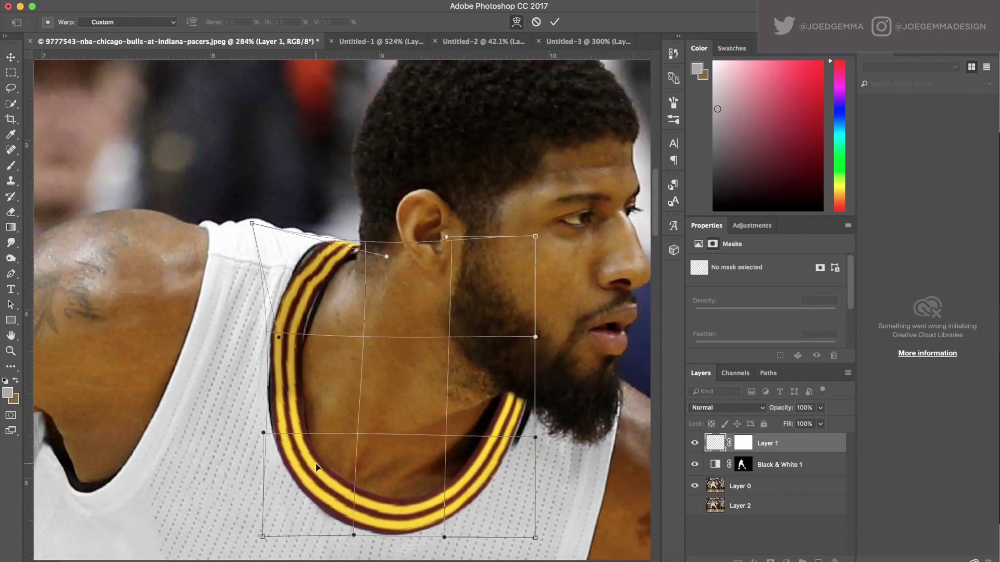
{"action": "key", "text": "Return"}
{"action": "scroll", "coordinate": [287, 378], "scroll_direction": "down", "scroll_amount": 3}
{"action": "scroll", "coordinate": [287, 382], "scroll_direction": "down", "scroll_amount": 3}
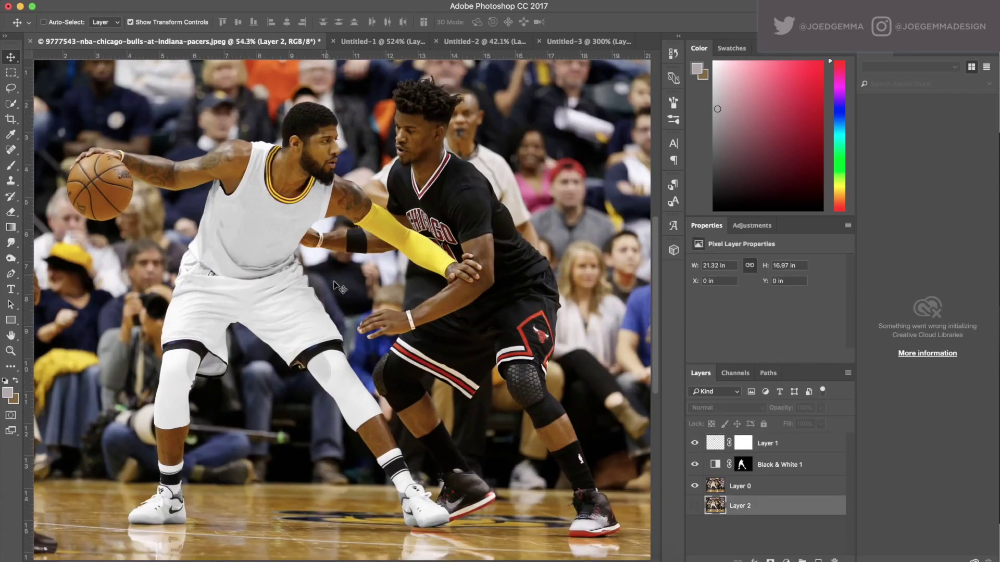
{"action": "scroll", "coordinate": [317, 344], "scroll_direction": "up", "scroll_amount": 8}
Clone skin over the edge beside the collar on the original photo layer
{"action": "key", "text": "alt+bracketleft"}
{"action": "key", "text": "alt+bracketleft"}
{"action": "key", "text": "s"}
{"action": "scroll", "coordinate": [452, 317], "scroll_direction": "down", "scroll_amount": 3}
{"action": "scroll", "coordinate": [364, 411], "scroll_direction": "up", "scroll_amount": 3}
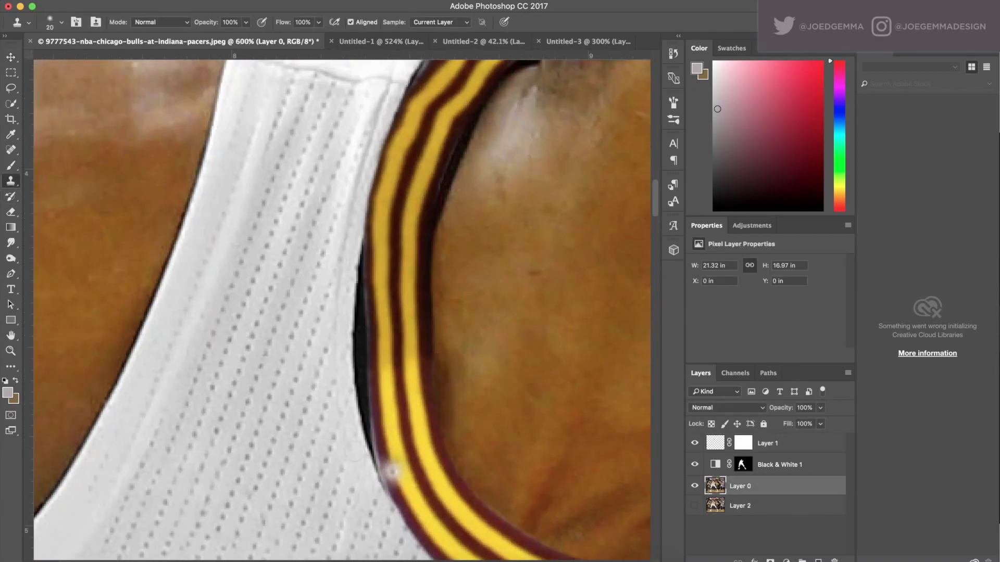
{"action": "scroll", "coordinate": [360, 313], "scroll_direction": "down", "scroll_amount": 3}
{"action": "scroll", "coordinate": [350, 208], "scroll_direction": "up", "scroll_amount": 3}
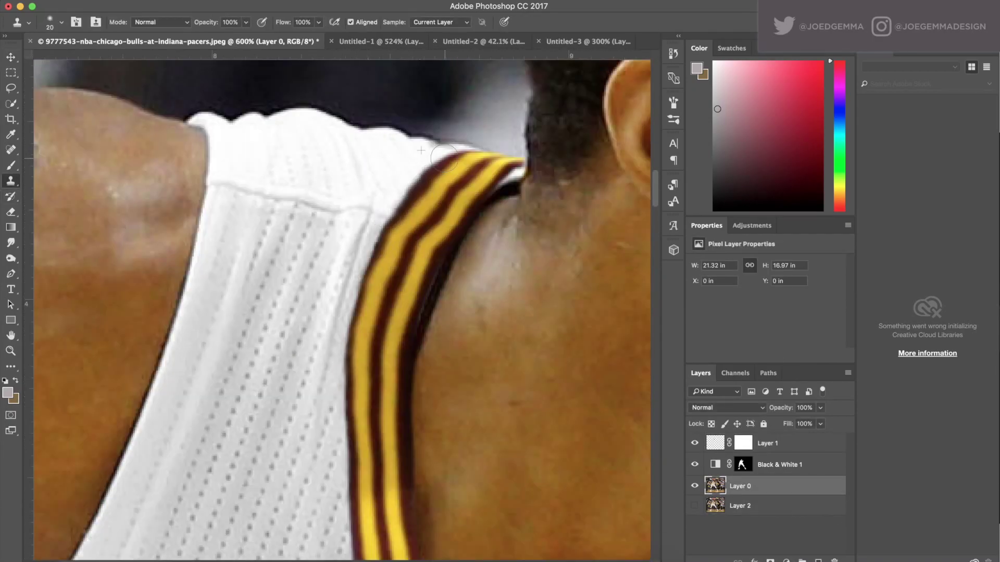
{"action": "left_click_drag", "start_coordinate": [445, 158], "coordinate": [448, 216]}
{"action": "scroll", "coordinate": [480, 335], "scroll_direction": "down", "scroll_amount": 4}
{"action": "scroll", "coordinate": [457, 290], "scroll_direction": "up", "scroll_amount": 3}
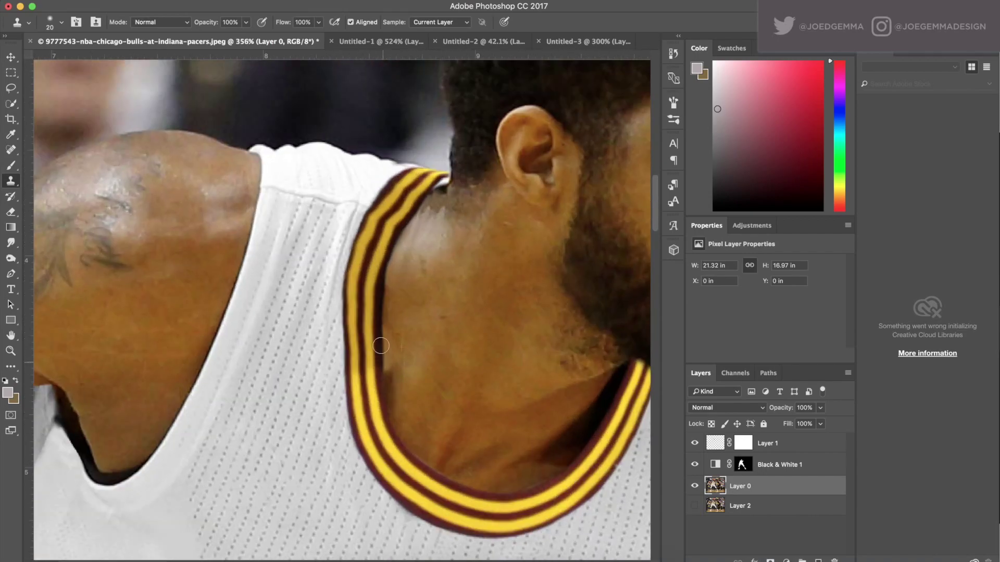
{"action": "scroll", "coordinate": [380, 346], "scroll_direction": "down", "scroll_amount": 4}
{"action": "scroll", "coordinate": [417, 407], "scroll_direction": "up", "scroll_amount": 5}
Add a new layer clipped above Layer 1 and paint a dab of skin near the beard edge
{"action": "key", "text": "alt+bracketright"}
{"action": "key", "text": "alt+bracketright"}
{"action": "key", "text": "b"}
{"action": "key", "text": "d"}
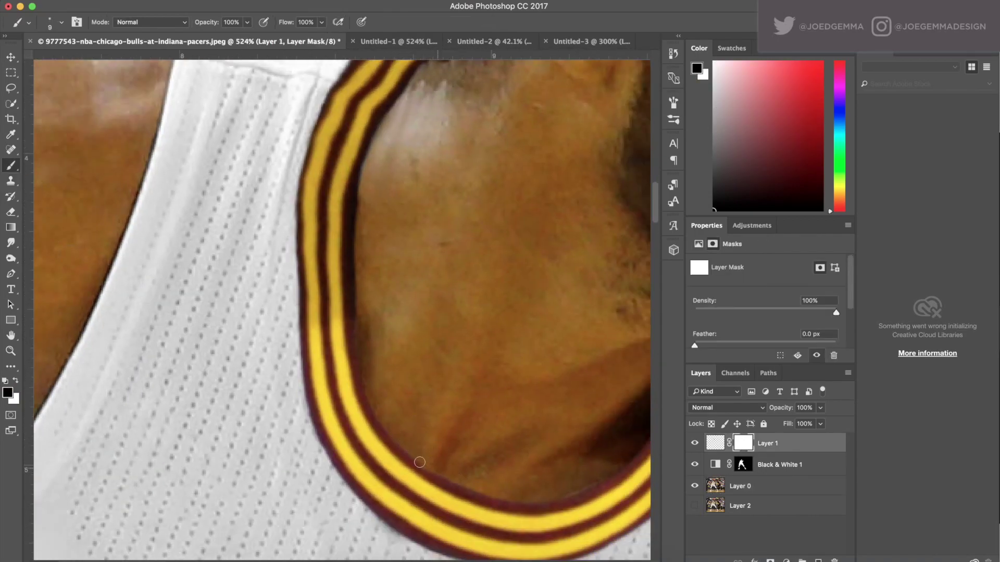
{"action": "scroll", "coordinate": [420, 462], "scroll_direction": "down", "scroll_amount": 4}
{"action": "key", "text": "ctrl+alt+shift+n"}
{"action": "key", "text": "ctrl+alt+g"}
{"action": "scroll", "coordinate": [329, 296], "scroll_direction": "up", "scroll_amount": 3}
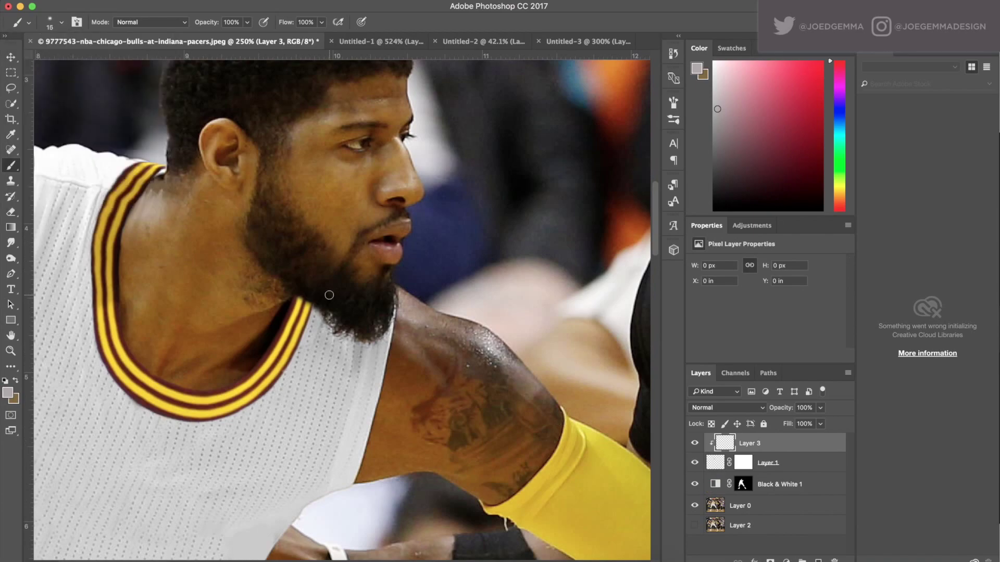
{"action": "key", "text": "bracketleft"}
{"action": "key", "text": "bracketleft"}
{"action": "key", "text": "bracketleft"}
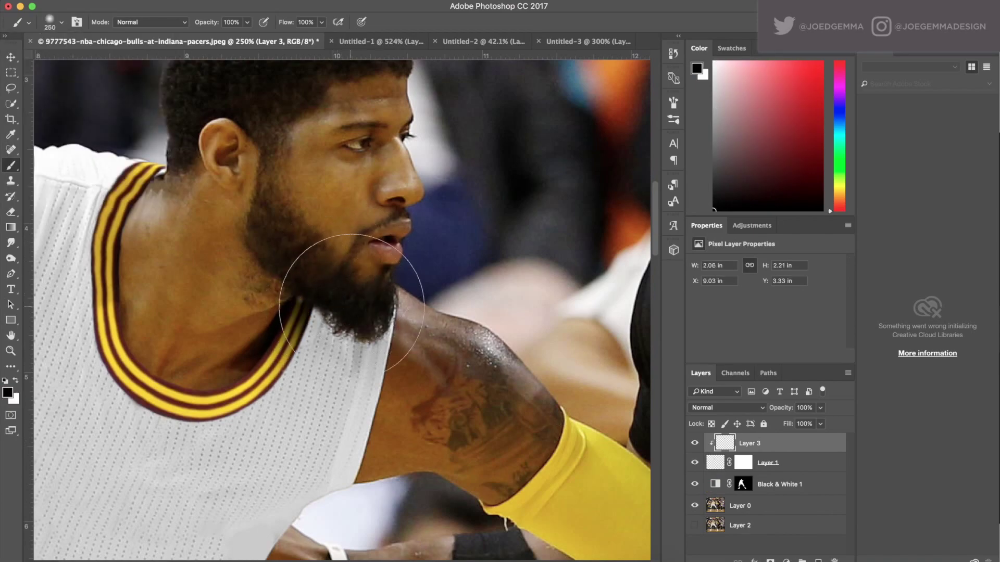
{"action": "left_click", "coordinate": [317, 294]}
{"action": "scroll", "coordinate": [336, 328], "scroll_direction": "up", "scroll_amount": 8}
Turn the drawn collar path into a selection with Make Selection
{"action": "key", "text": "alt+bracketleft"}
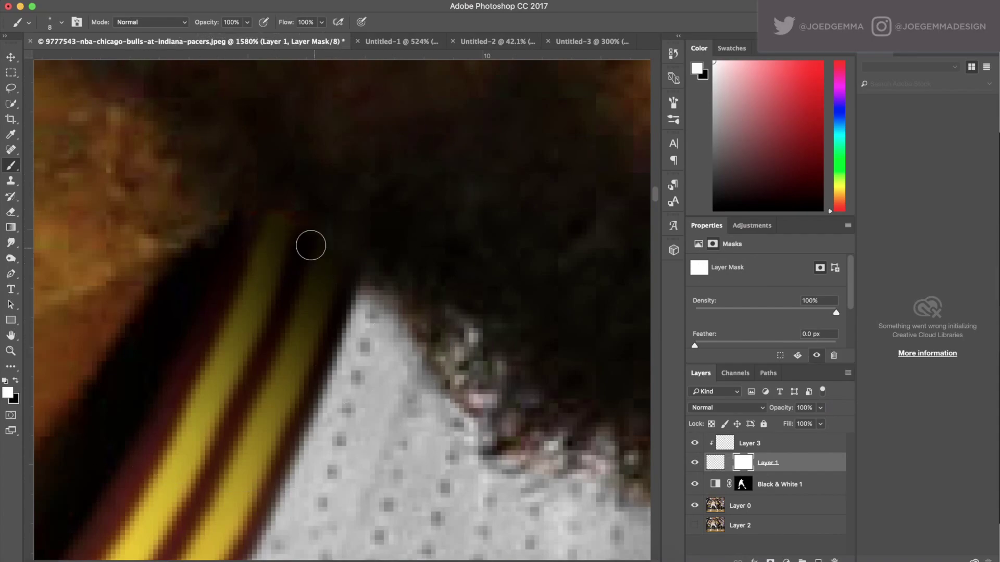
{"action": "scroll", "coordinate": [310, 245], "scroll_direction": "down", "scroll_amount": 5}
{"action": "scroll", "coordinate": [312, 291], "scroll_direction": "up", "scroll_amount": 5}
{"action": "key", "text": "s"}
{"action": "key", "text": "x"}
{"action": "key", "text": "alt+bracketleft"}
{"action": "key", "text": "alt+bracketleft"}
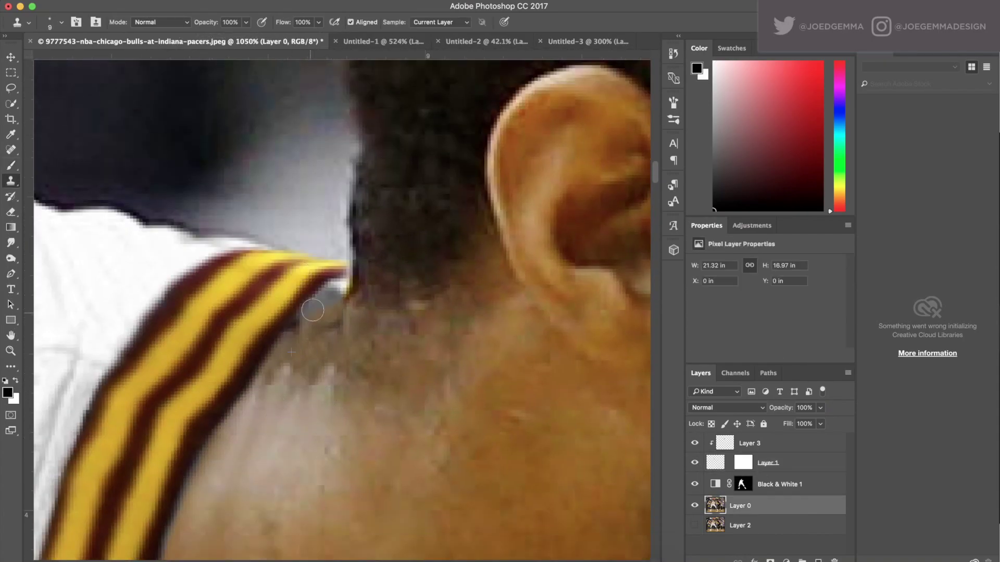
{"action": "key", "text": "p"}
{"action": "right_click", "coordinate": [340, 290]}
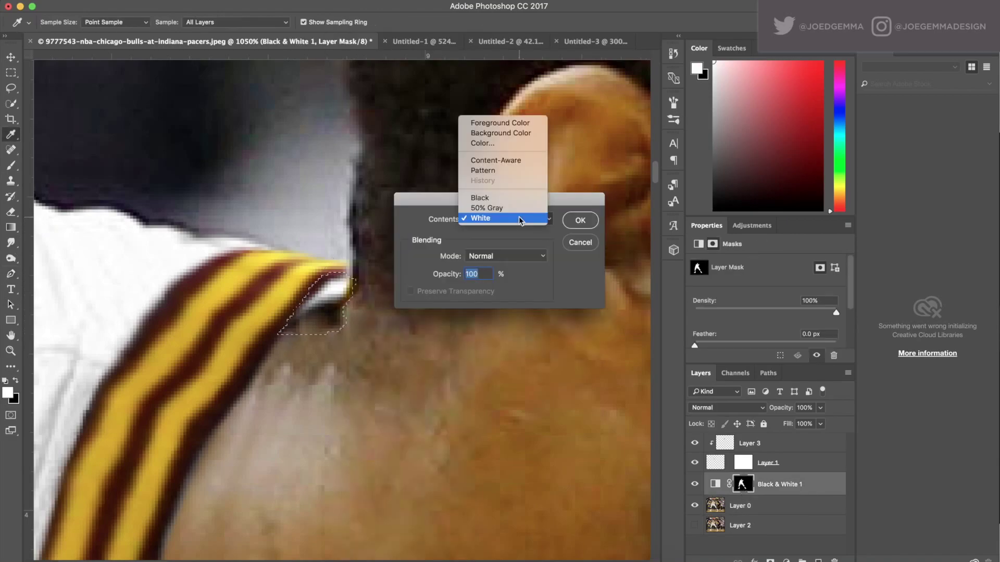
{"action": "left_click", "coordinate": [484, 194]}
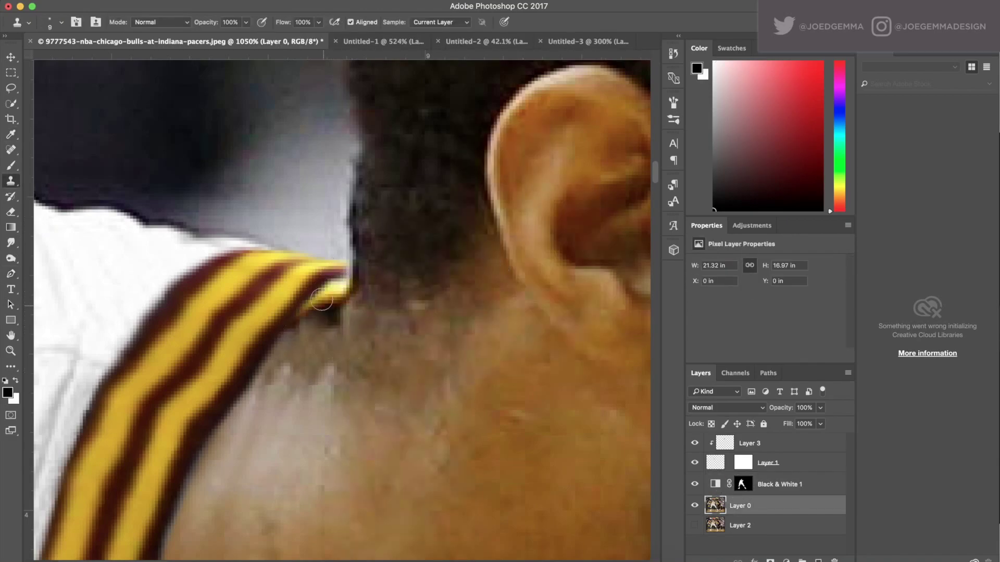
{"action": "scroll", "coordinate": [321, 300], "scroll_direction": "down", "scroll_amount": 10}
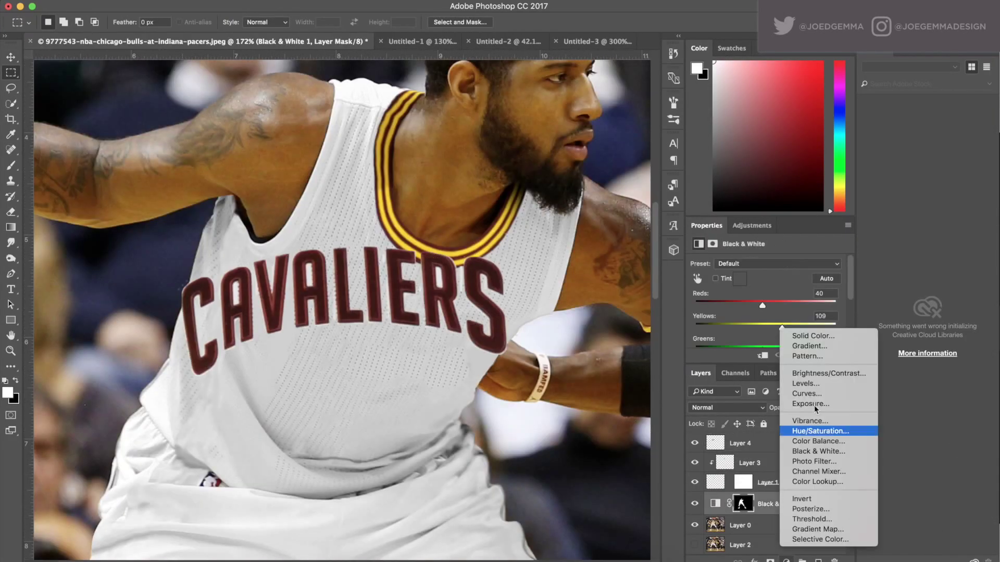
Add a Levels adjustment, then straighten and warp the CAVALIERS lettering to follow the jersey fabric
{"action": "left_click", "coordinate": [791, 431]}
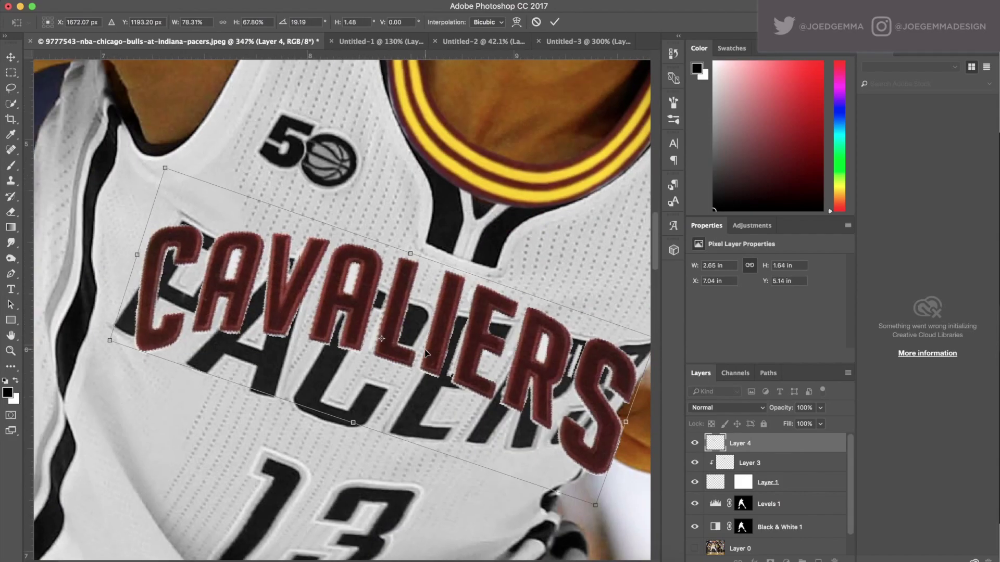
{"action": "left_click_drag", "start_coordinate": [166, 168], "coordinate": [171, 136]}
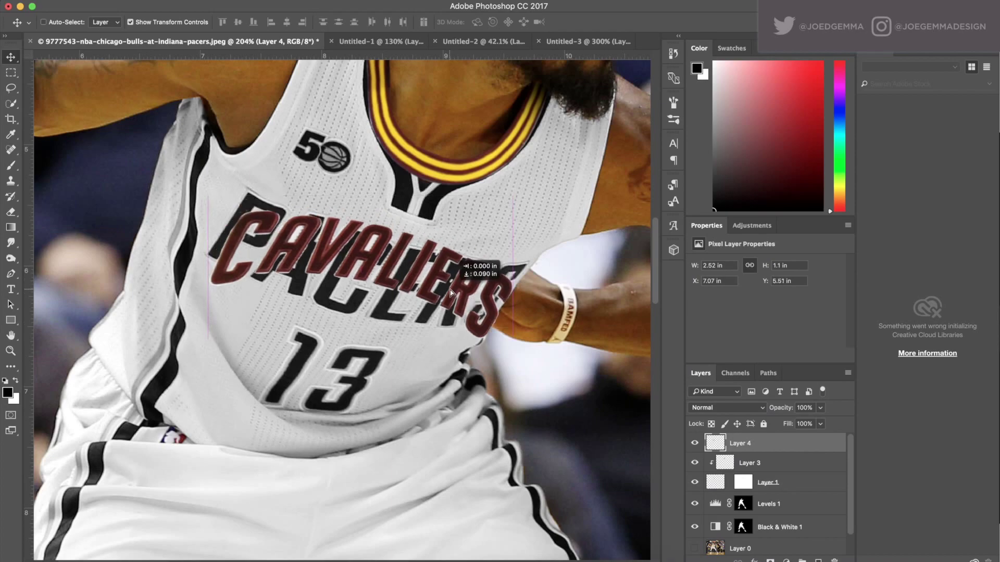
{"action": "right_click", "coordinate": [391, 196]}
{"action": "left_click", "coordinate": [411, 319]}
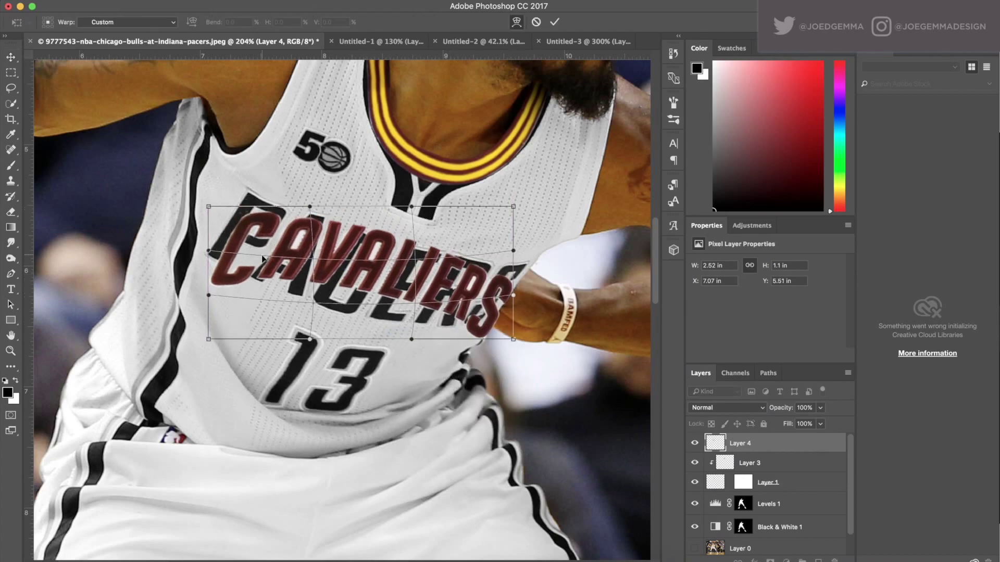
{"action": "left_click_drag", "start_coordinate": [208, 339], "coordinate": [229, 338]}
{"action": "left_click_drag", "start_coordinate": [513, 295], "coordinate": [499, 313]}
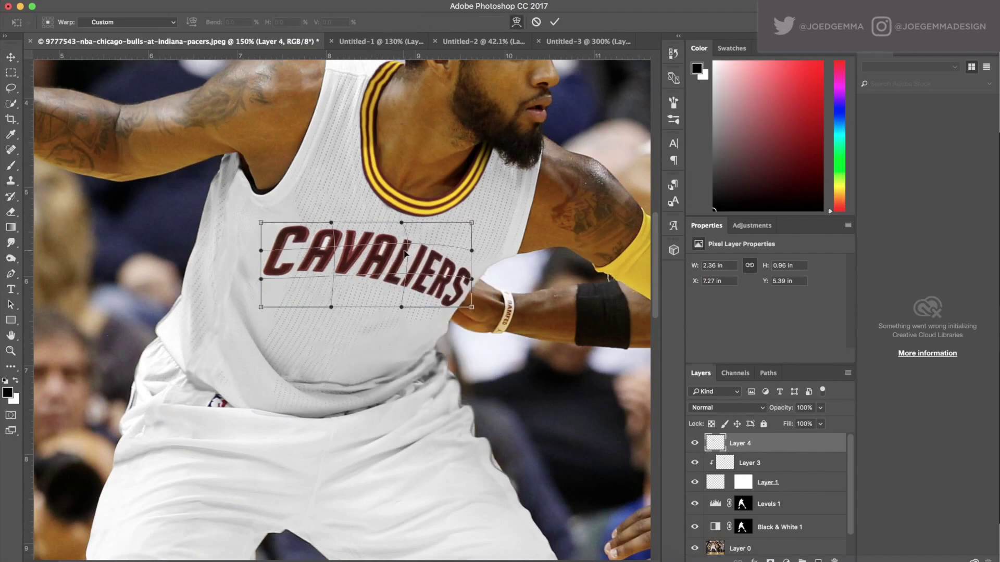
{"action": "left_click_drag", "start_coordinate": [261, 223], "coordinate": [295, 266]}
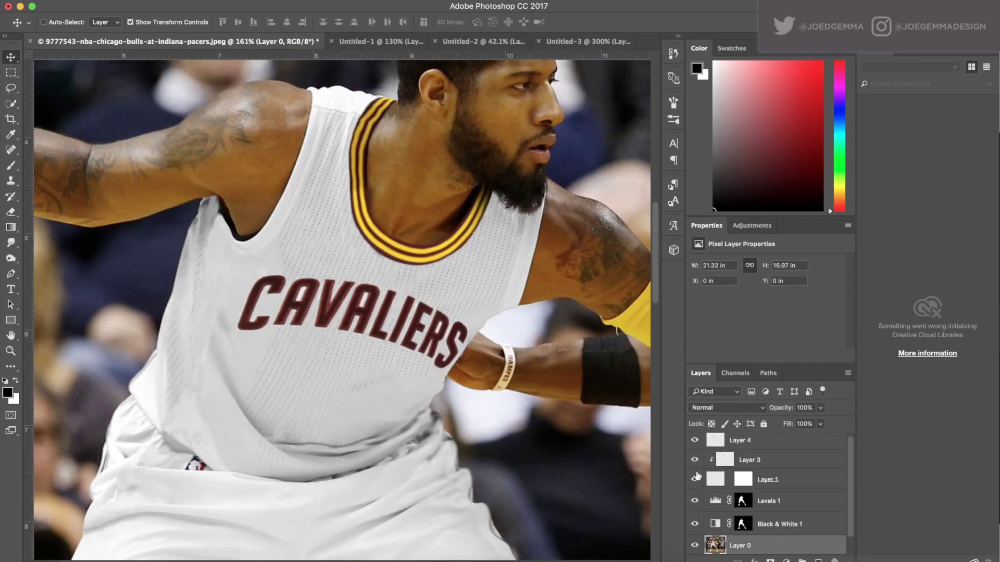
Darken the lettering's midtones with Levels and clip a copy of the adjustment to the layer below
{"action": "left_click", "coordinate": [776, 443]}
{"action": "left_click_drag", "start_coordinate": [773, 304], "coordinate": [789, 308]}
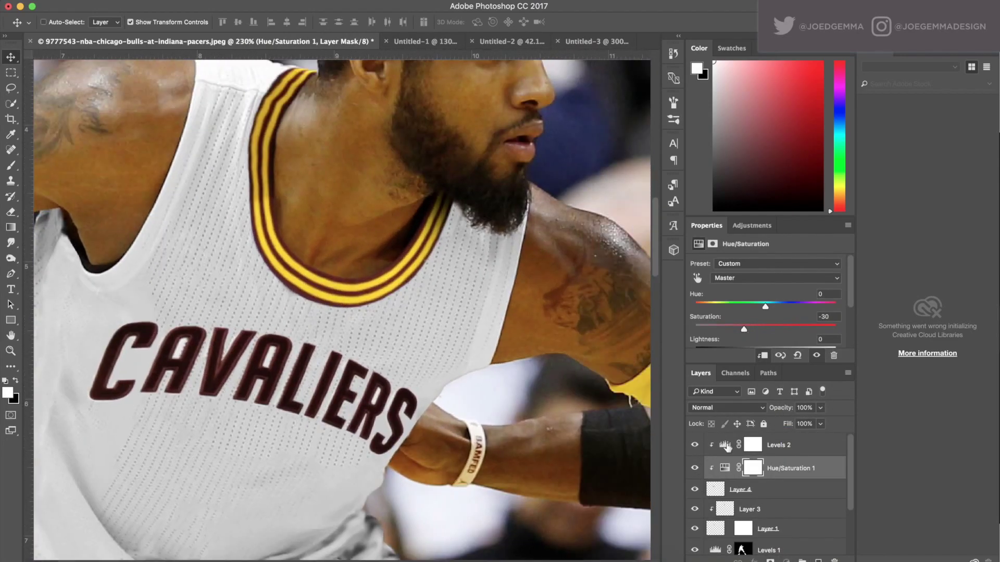
{"action": "left_click_drag", "start_coordinate": [724, 444], "coordinate": [727, 523]}
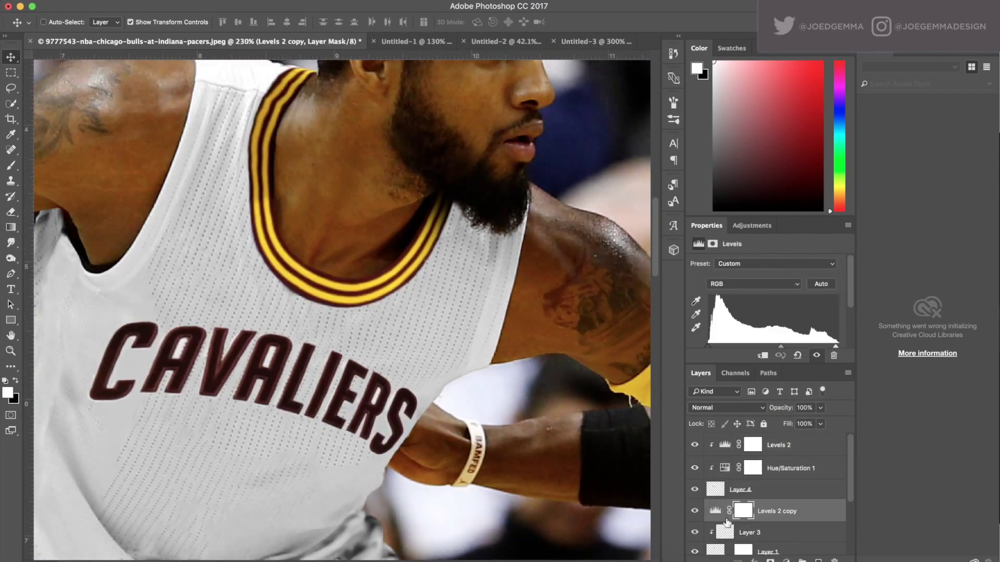
{"action": "key", "text": "ctrl+0"}
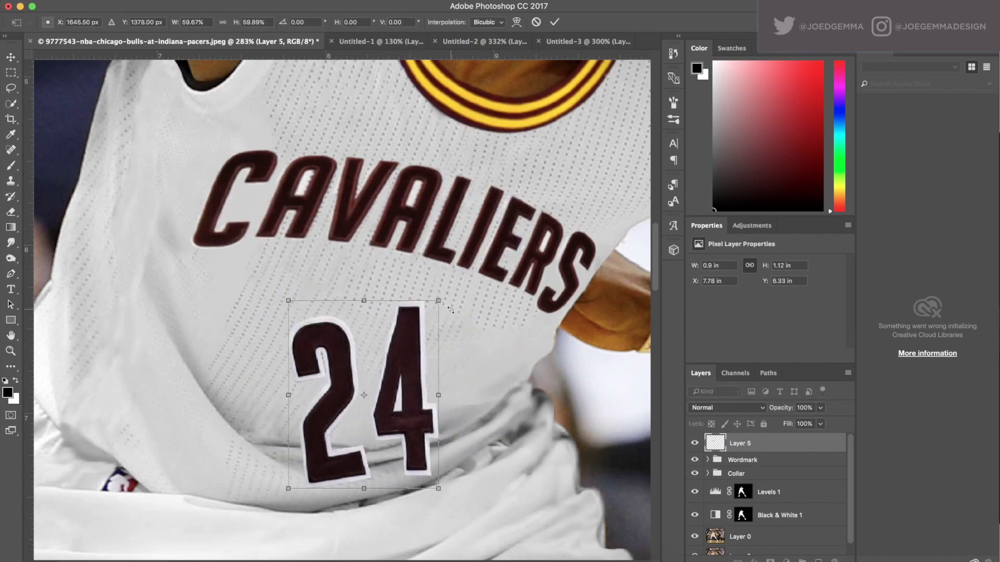
Move the 24 under CAVALIERS, skew it to the jersey's angle and warp it
{"action": "left_click_drag", "start_coordinate": [393, 380], "coordinate": [368, 359]}
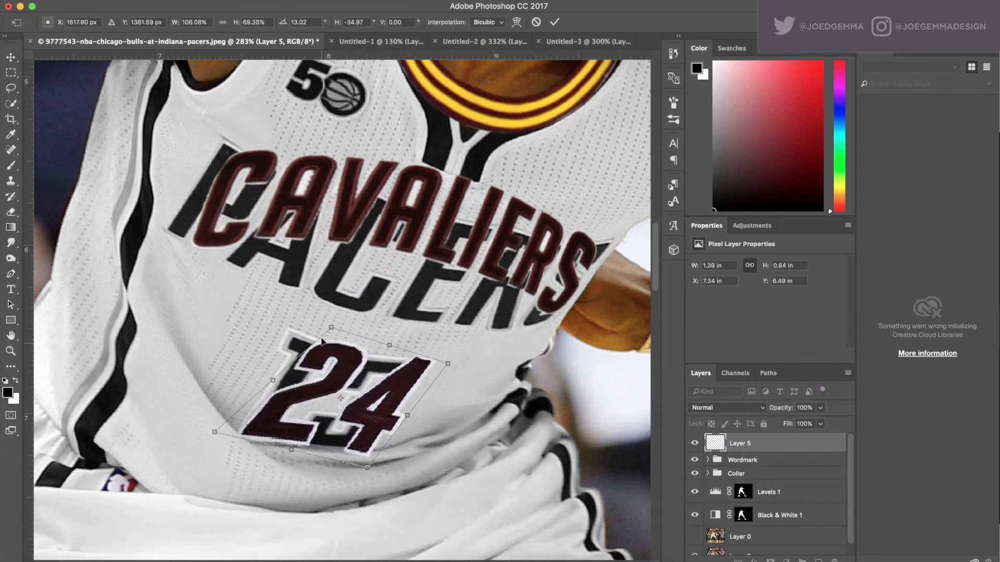
{"action": "left_click_drag", "start_coordinate": [322, 341], "coordinate": [413, 342]}
{"action": "scroll", "coordinate": [412, 342], "scroll_direction": "up", "scroll_amount": 3}
{"action": "right_click", "coordinate": [415, 151]}
{"action": "left_click", "coordinate": [415, 215]}
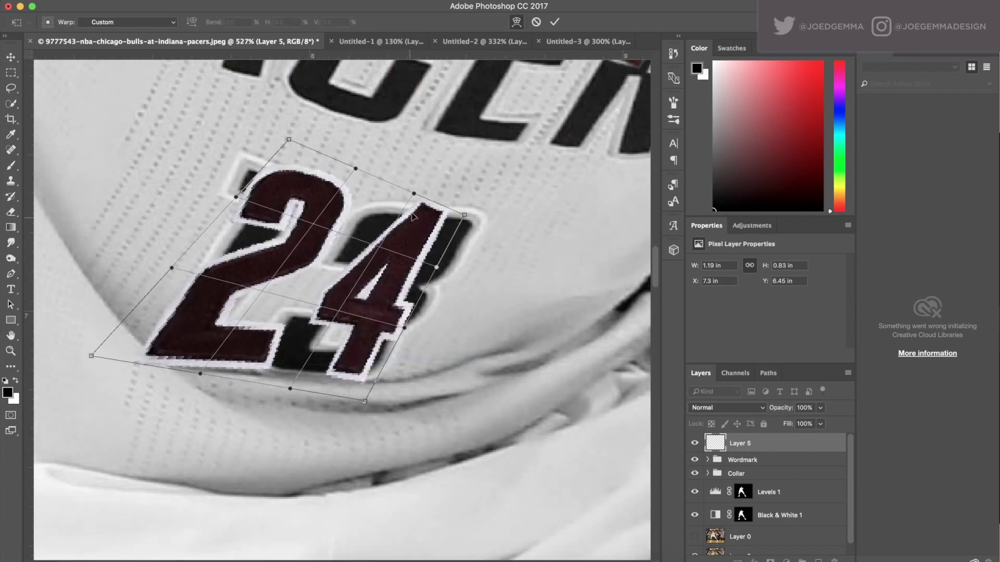
{"action": "key", "text": "Return"}
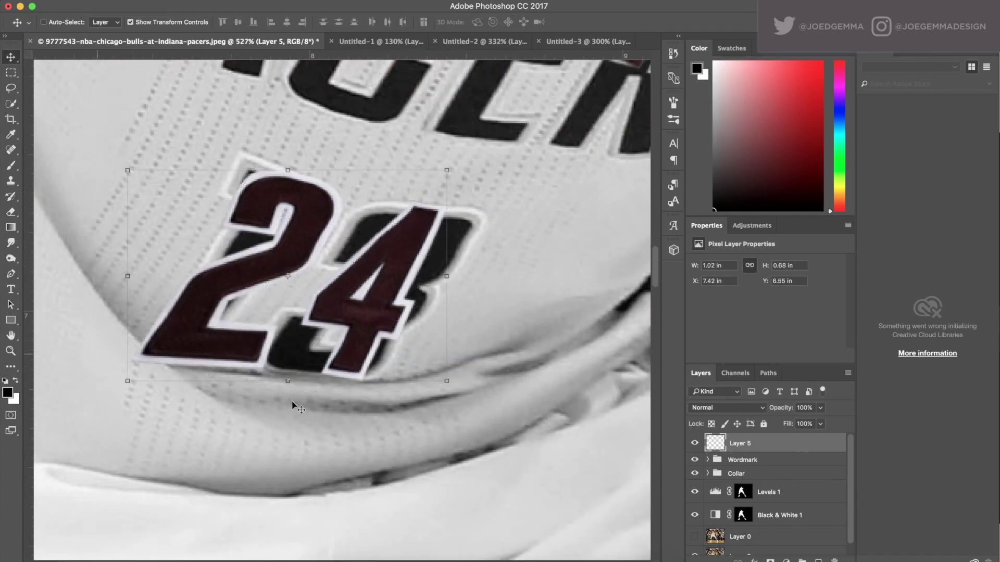
{"action": "scroll", "coordinate": [442, 415], "scroll_direction": "down", "scroll_amount": 8}
{"action": "scroll", "coordinate": [441, 388], "scroll_direction": "up", "scroll_amount": 3}
Skew and distort the 24 so it leans with the fabric
{"action": "key", "text": "ctrl+t"}
{"action": "right_click", "coordinate": [322, 319]}
{"action": "left_click", "coordinate": [336, 366]}
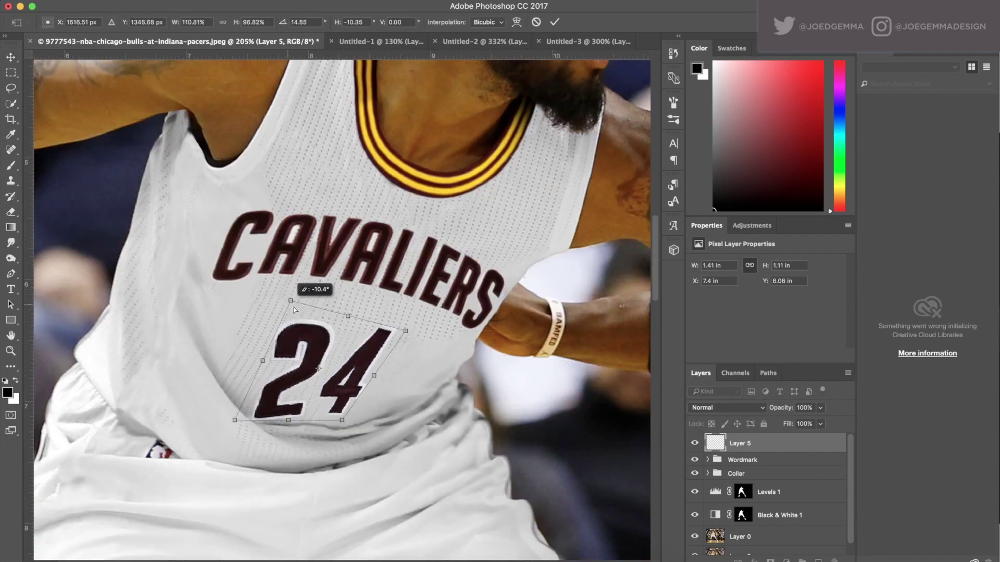
{"action": "left_click_drag", "start_coordinate": [328, 412], "coordinate": [316, 409]}
{"action": "scroll", "coordinate": [429, 316], "scroll_direction": "up", "scroll_amount": 1}
{"action": "right_click", "coordinate": [384, 286]}
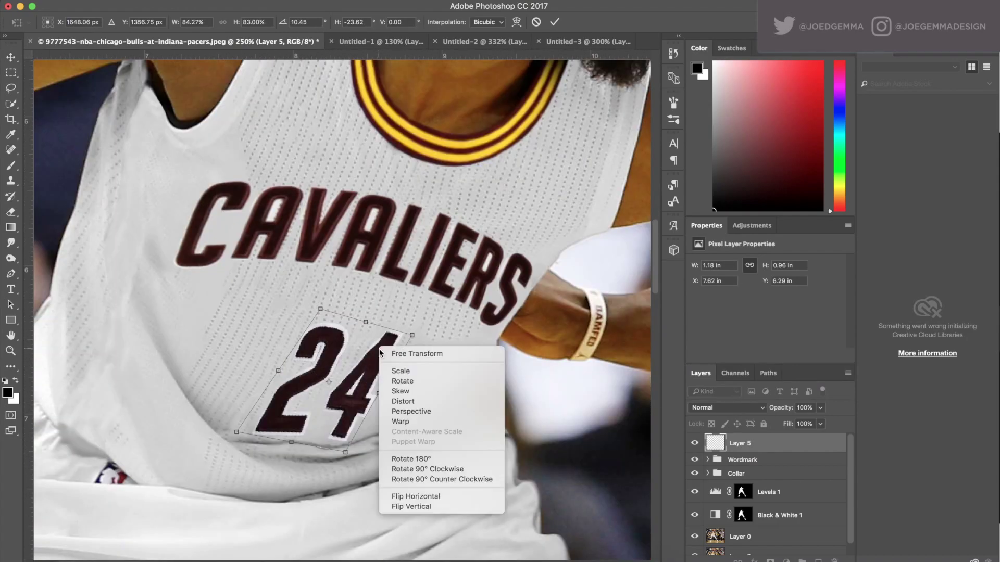
{"action": "left_click", "coordinate": [411, 339]}
{"action": "left_click_drag", "start_coordinate": [329, 454], "coordinate": [350, 441]}
{"action": "key", "text": "Return"}
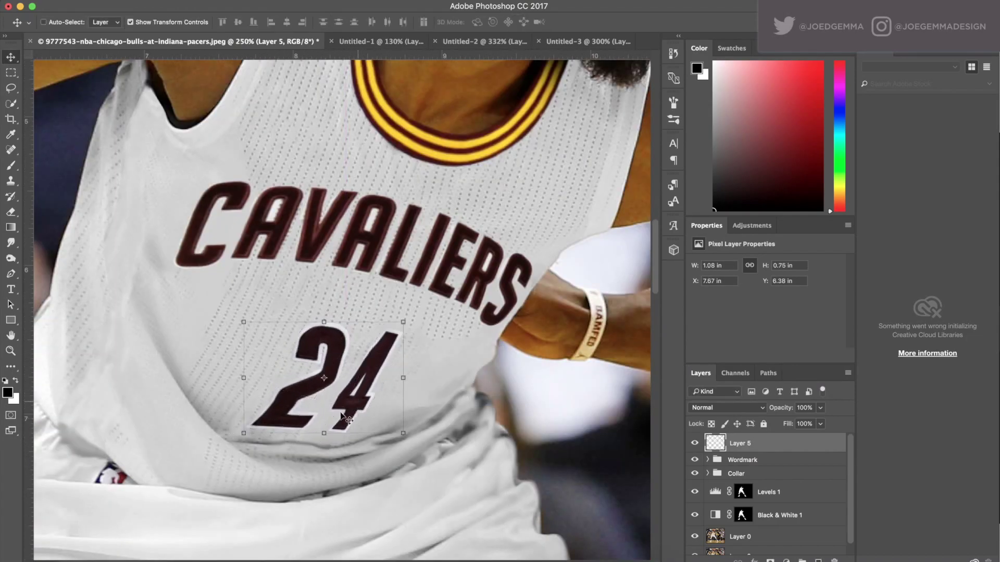
Check the Untitled-2 reference, then resize, skew and warp the 24 along the fold
{"action": "key", "text": "ctrl+0"}
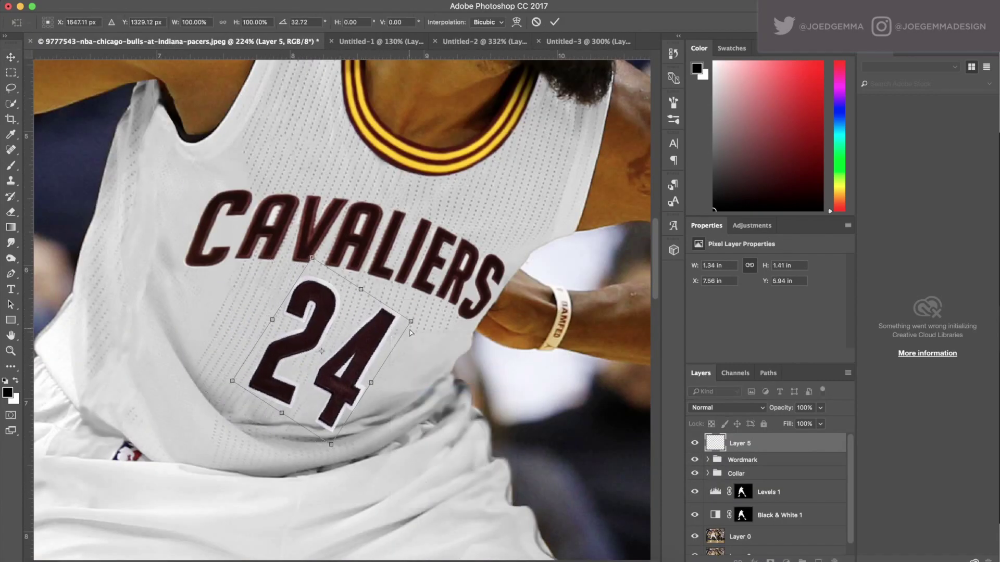
{"action": "left_click_drag", "start_coordinate": [404, 300], "coordinate": [399, 308]}
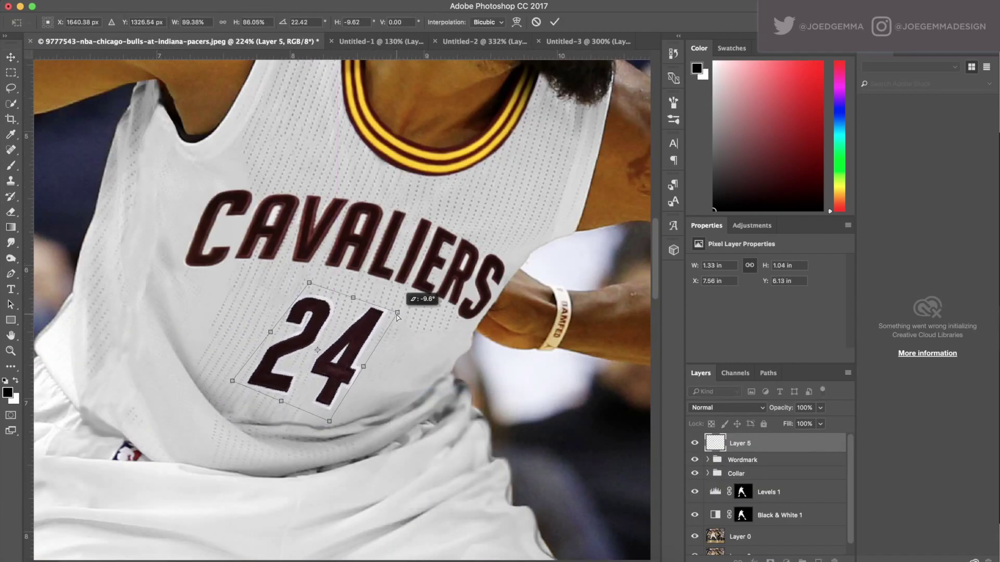
{"action": "left_click_drag", "start_coordinate": [349, 414], "coordinate": [352, 421]}
{"action": "right_click", "coordinate": [328, 381]}
{"action": "left_click", "coordinate": [346, 462]}
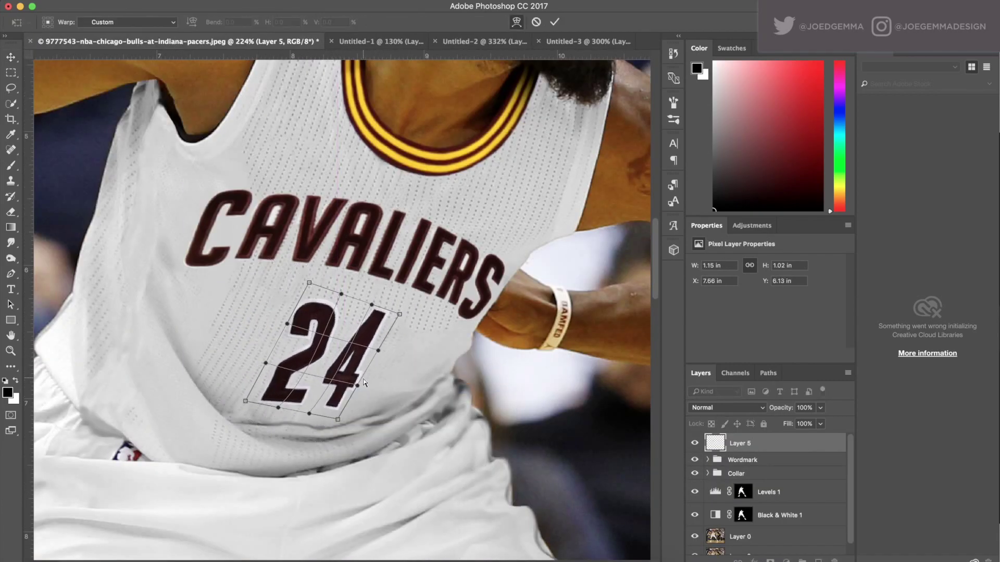
{"action": "key", "text": "Return"}
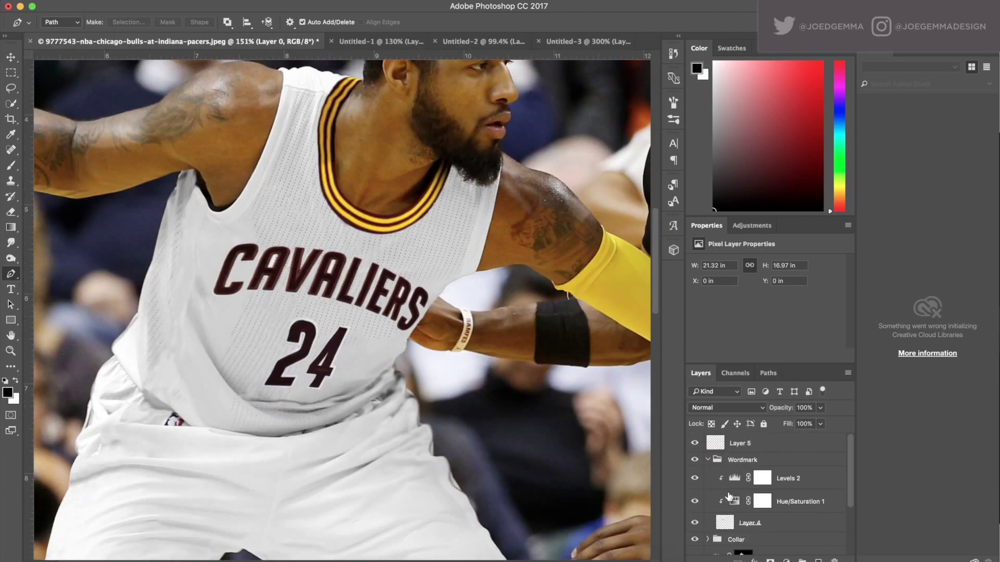
Select Hue/Saturation 1 to mute the CAVALIERS lettering, then pick the Pen tool
{"action": "left_click", "coordinate": [734, 501]}
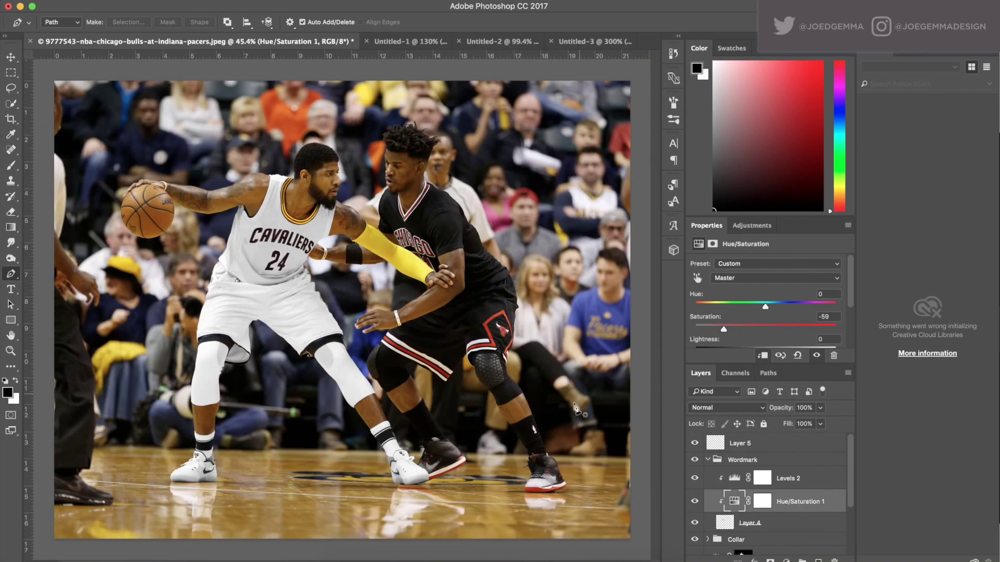
{"action": "scroll", "coordinate": [431, 320], "scroll_direction": "up", "scroll_amount": 5}
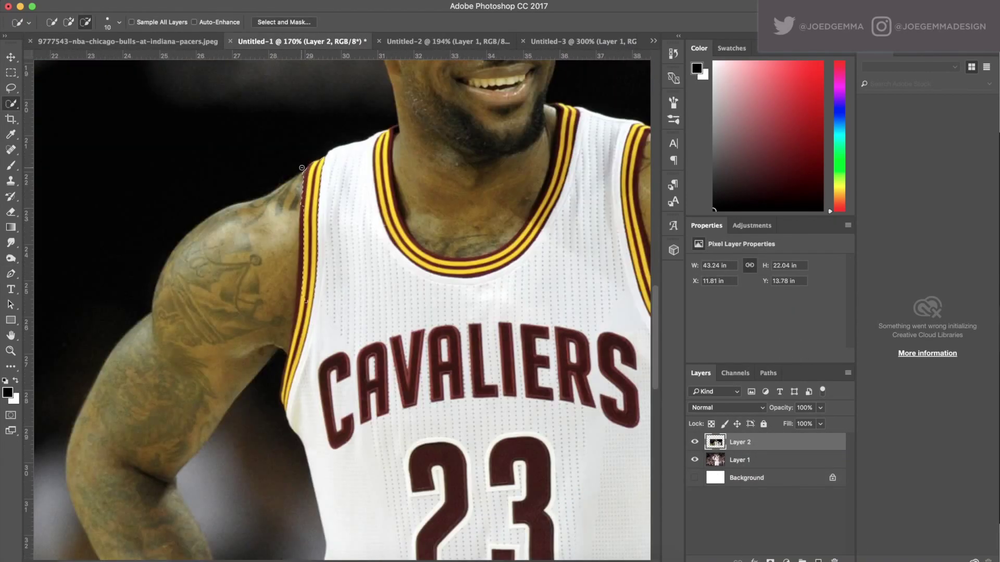
{"action": "left_click", "coordinate": [11, 275]}
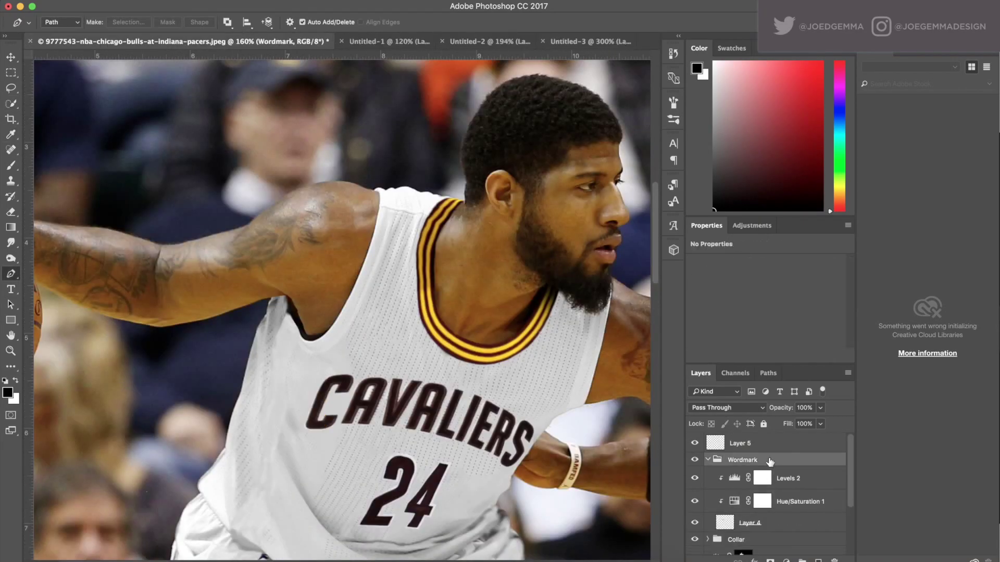
Fit the stripe along the armhole and refine its mask edge with Smooth 23 and Feather 4.5 px
{"action": "left_click_drag", "start_coordinate": [567, 372], "coordinate": [599, 417]}
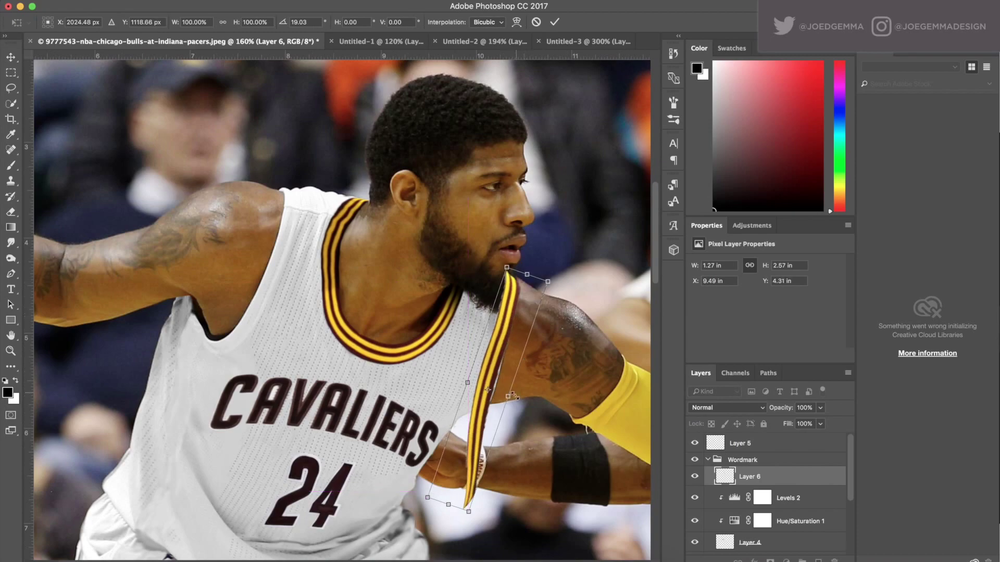
{"action": "left_click_drag", "start_coordinate": [517, 349], "coordinate": [480, 407]}
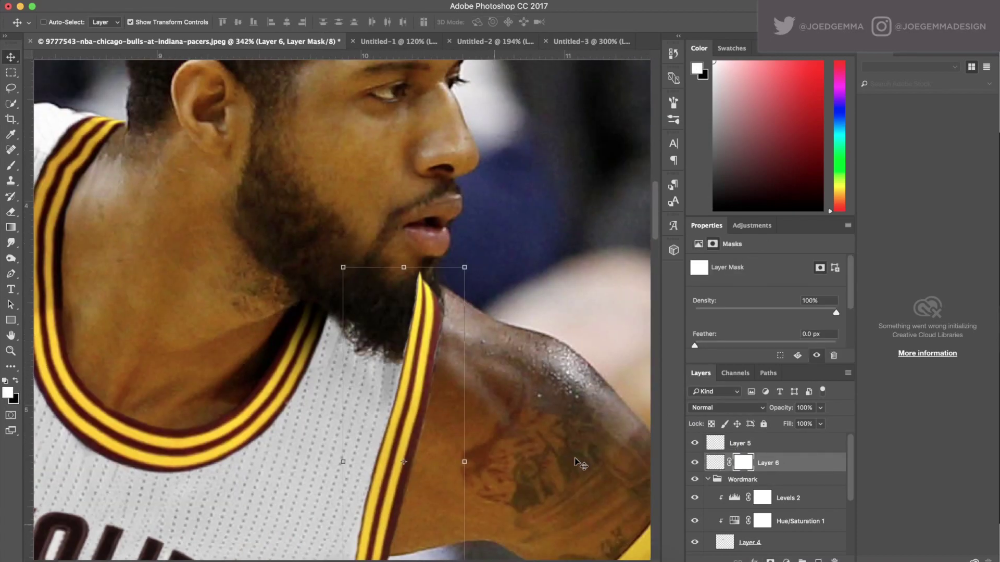
{"action": "scroll", "coordinate": [381, 360], "scroll_direction": "up", "scroll_amount": 5}
{"action": "key", "text": "bracketleft"}
{"action": "key", "text": "bracketleft"}
{"action": "key", "text": "bracketleft"}
{"action": "key", "text": "bracketleft"}
{"action": "key", "text": "bracketleft"}
{"action": "key", "text": "bracketleft"}
{"action": "key", "text": "bracketleft"}
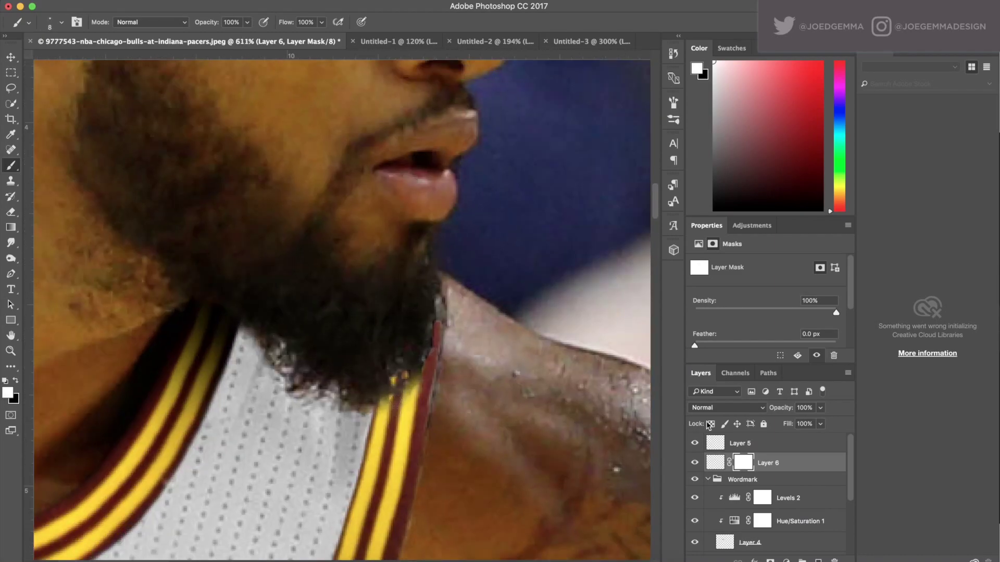
{"action": "key", "text": "super+alt+r"}
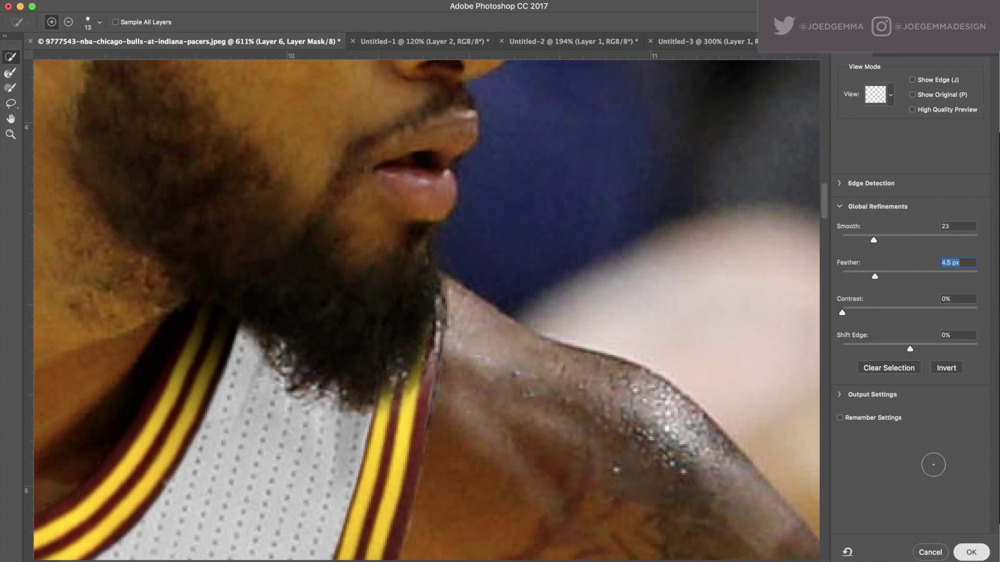
{"action": "key", "text": "Return"}
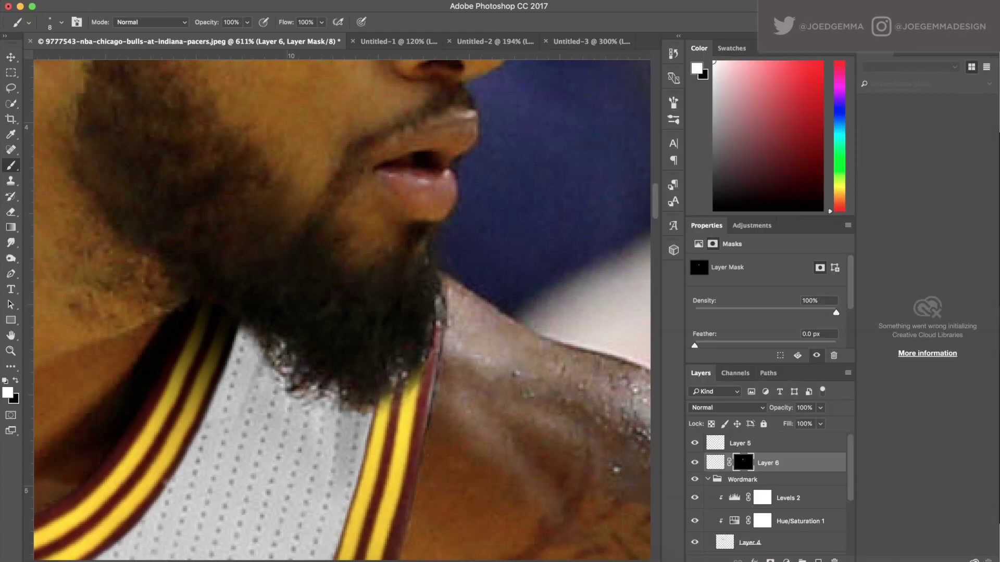
{"action": "scroll", "coordinate": [339, 308], "scroll_direction": "down", "scroll_amount": 10}
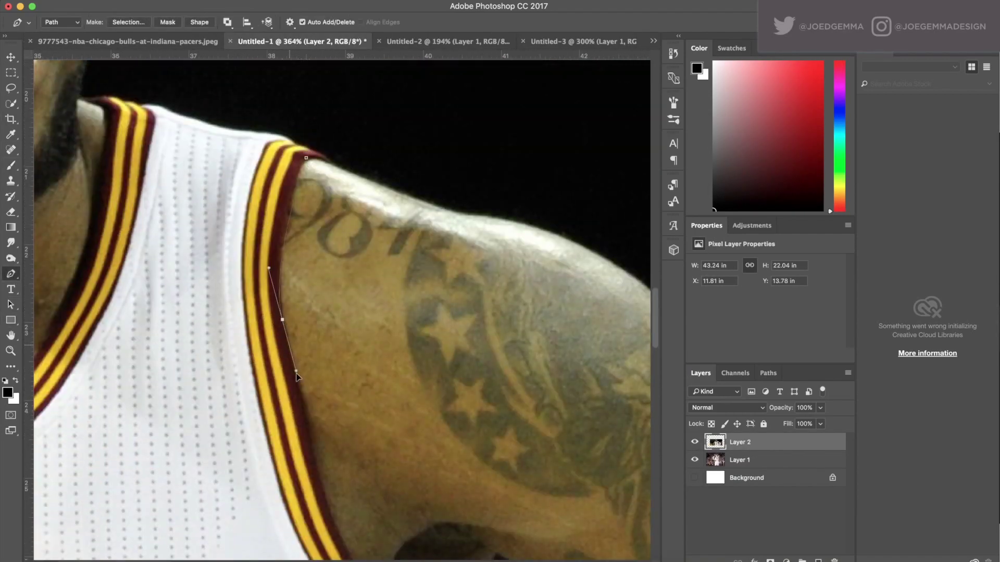
Pen-trace the outer edge of the yellow-and-maroon armhole trim down to its bottom end
{"action": "scroll", "coordinate": [296, 375], "scroll_direction": "down", "scroll_amount": 5}
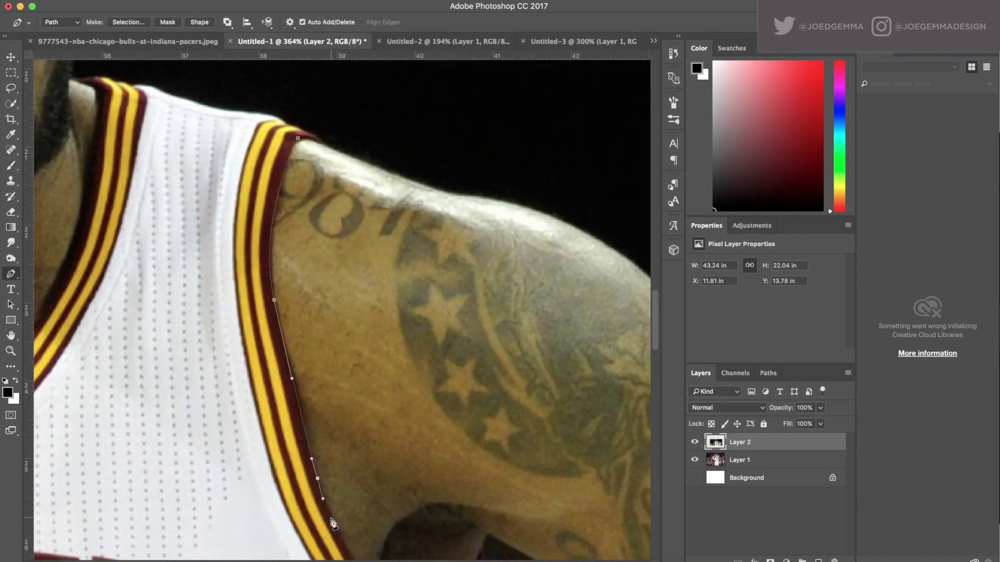
{"action": "left_click", "coordinate": [375, 376]}
{"action": "left_click", "coordinate": [447, 460]}
{"action": "left_click", "coordinate": [489, 468]}
{"action": "left_click", "coordinate": [494, 483]}
{"action": "left_click", "coordinate": [490, 514]}
{"action": "left_click", "coordinate": [442, 504]}
Trace the trim's inner edge up to the shoulder to close the outline
{"action": "left_click", "coordinate": [325, 365]}
{"action": "scroll", "coordinate": [364, 416], "scroll_direction": "up", "scroll_amount": 3}
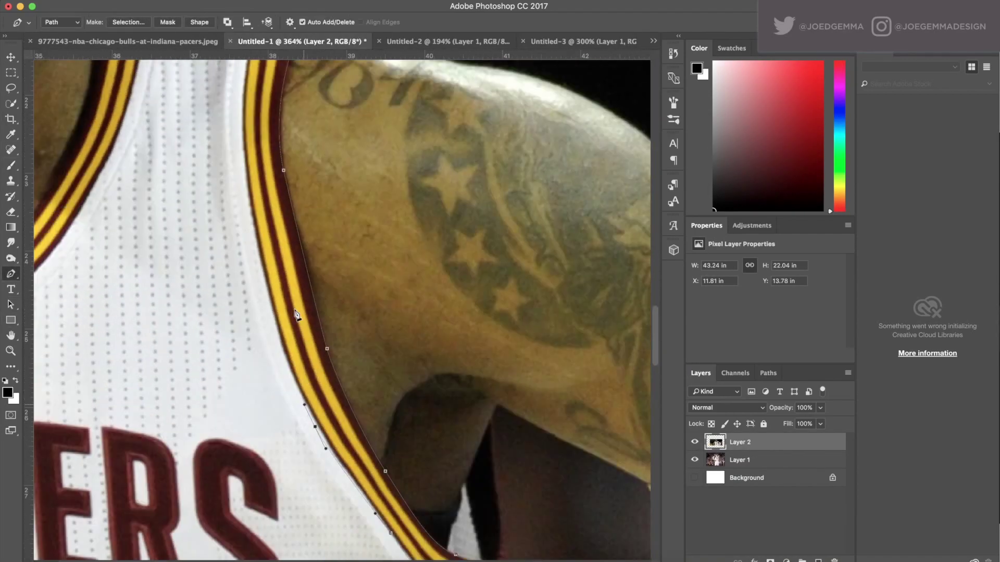
{"action": "scroll", "coordinate": [281, 364], "scroll_direction": "up", "scroll_amount": 2}
{"action": "left_click", "coordinate": [280, 421]}
{"action": "left_click", "coordinate": [263, 353]}
{"action": "left_click", "coordinate": [251, 282]}
{"action": "left_click", "coordinate": [252, 238]}
{"action": "left_click", "coordinate": [252, 193]}
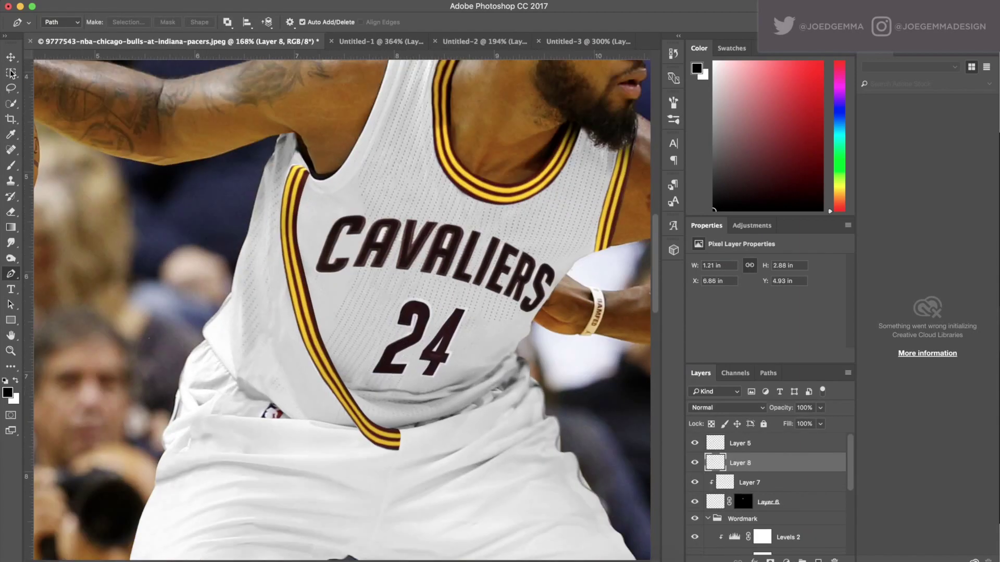
Flip, scale and warp the pasted trim along the other armhole as Layer 8
{"action": "key", "text": "super+t"}
{"action": "scroll", "coordinate": [368, 246], "scroll_direction": "up", "scroll_amount": 2}
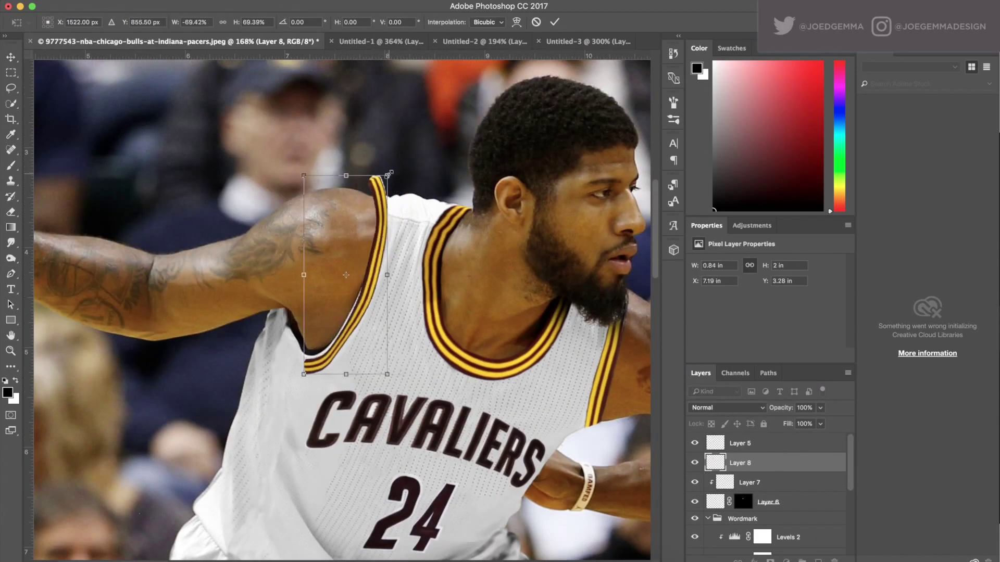
{"action": "right_click", "coordinate": [361, 356]}
{"action": "right_click", "coordinate": [361, 301]}
{"action": "left_click", "coordinate": [385, 377]}
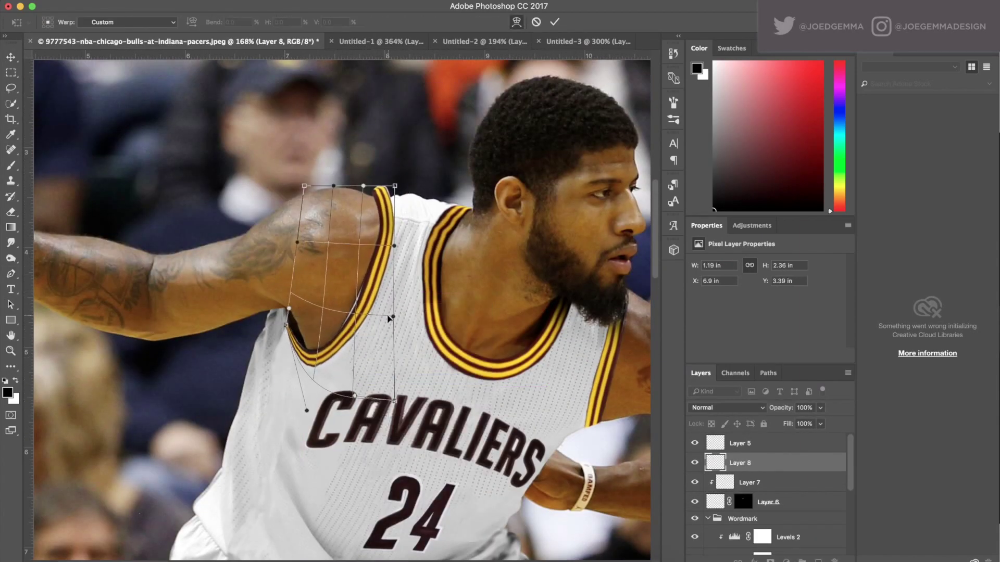
{"action": "scroll", "coordinate": [400, 200], "scroll_direction": "up", "scroll_amount": 3}
{"action": "scroll", "coordinate": [364, 235], "scroll_direction": "down", "scroll_amount": 3}
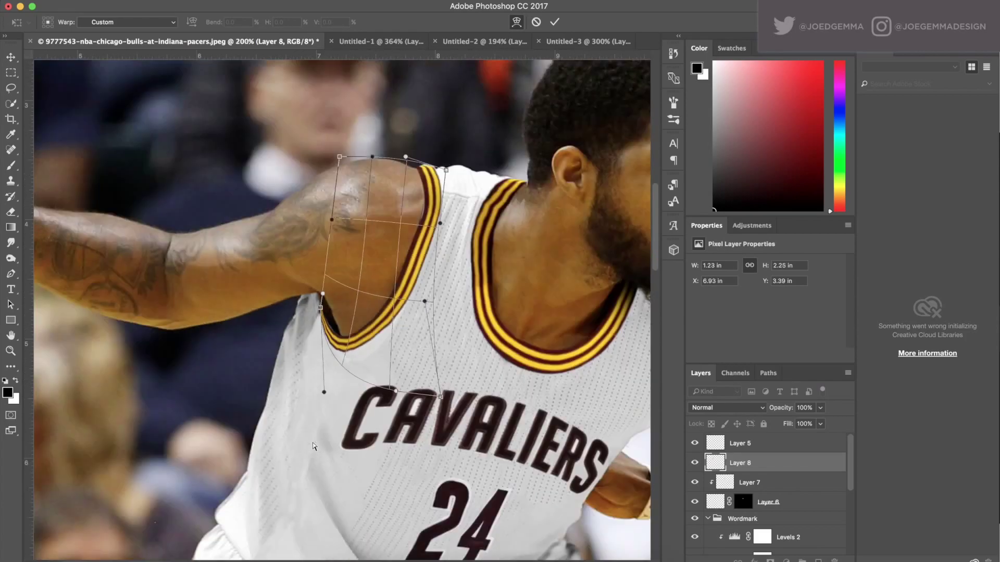
{"action": "key", "text": "Return"}
{"action": "scroll", "coordinate": [357, 301], "scroll_direction": "up", "scroll_amount": 3}
{"action": "left_click", "coordinate": [12, 166]}
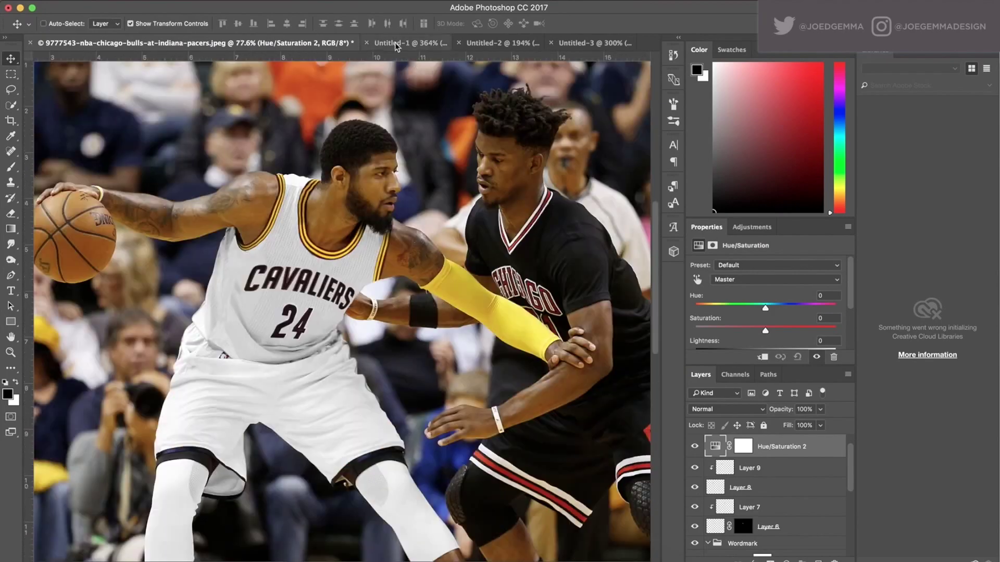
Select the traced stripe in Untitled-3 and skew the pasted stripe to the hem angle
{"action": "left_click", "coordinate": [396, 43]}
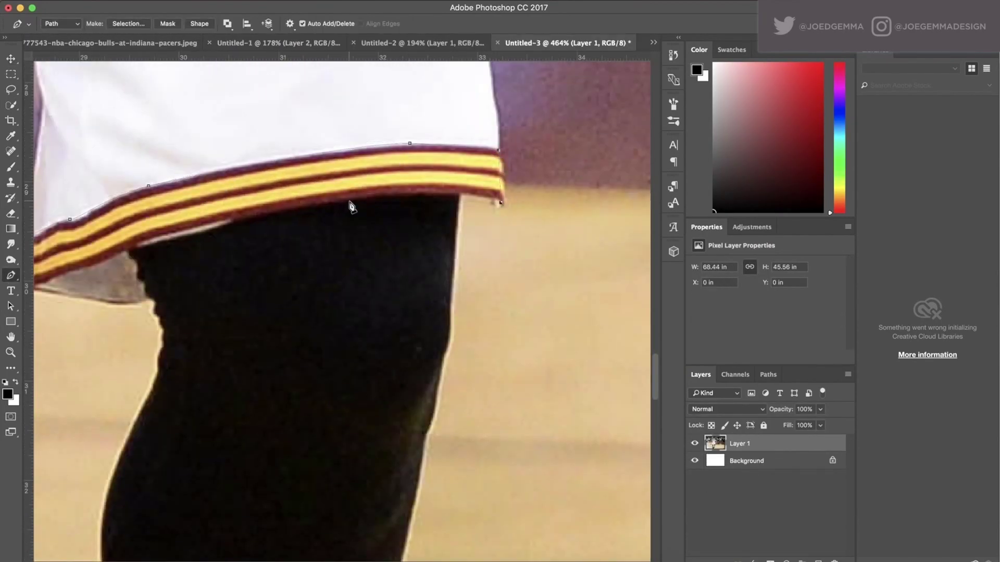
{"action": "right_click", "coordinate": [158, 240]}
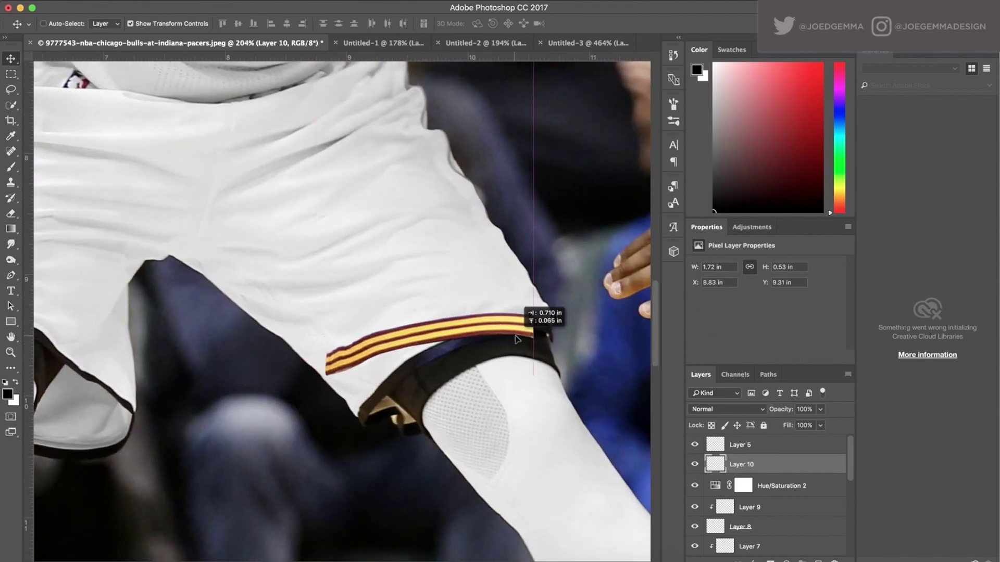
{"action": "right_click", "coordinate": [372, 339]}
{"action": "left_click", "coordinate": [423, 381]}
{"action": "left_click_drag", "start_coordinate": [343, 349], "coordinate": [344, 359]}
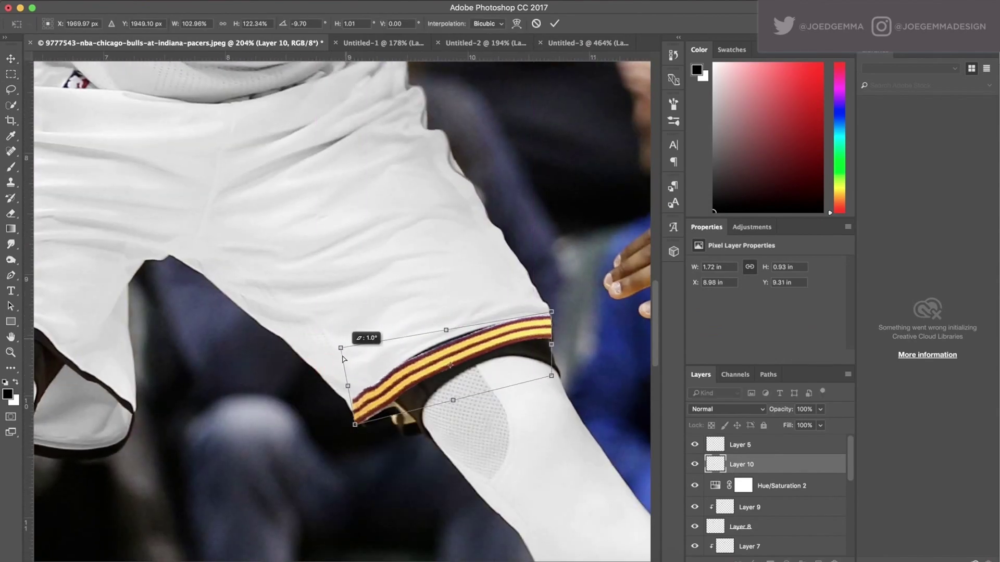
Warp the stripe to bend along the shorts hem and commit it
{"action": "right_click", "coordinate": [474, 338]}
{"action": "left_click", "coordinate": [489, 415]}
{"action": "left_click_drag", "start_coordinate": [447, 331], "coordinate": [478, 289]}
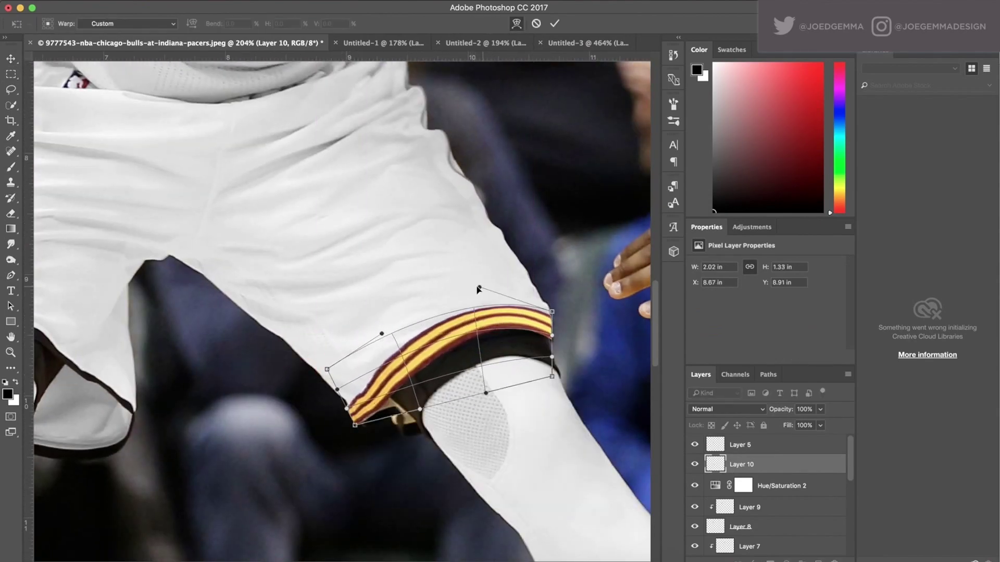
{"action": "left_click_drag", "start_coordinate": [355, 425], "coordinate": [347, 416]}
{"action": "scroll", "coordinate": [645, 469], "scroll_direction": "up", "scroll_amount": 3}
{"action": "left_click_drag", "start_coordinate": [504, 267], "coordinate": [498, 283]}
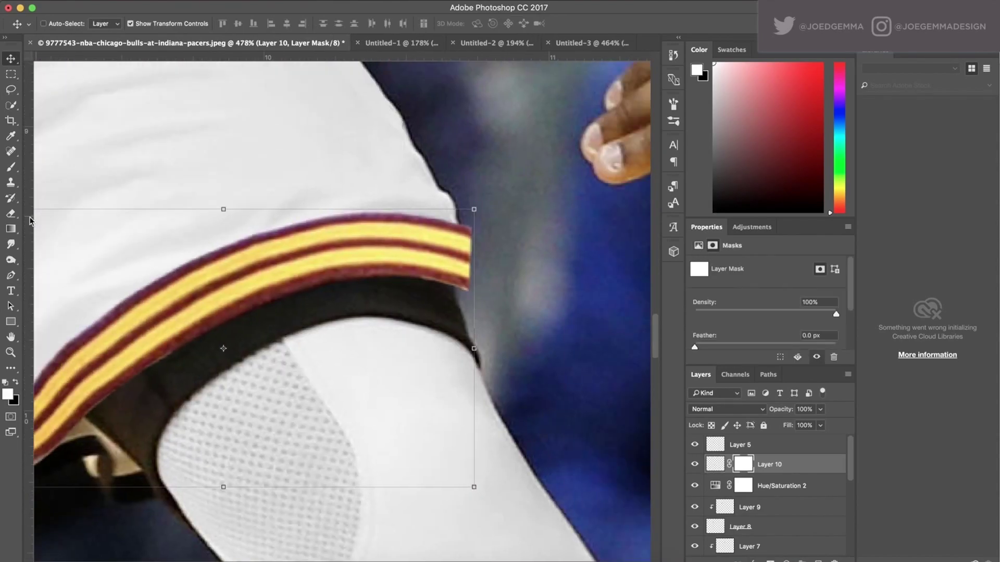
{"action": "key", "text": "b"}
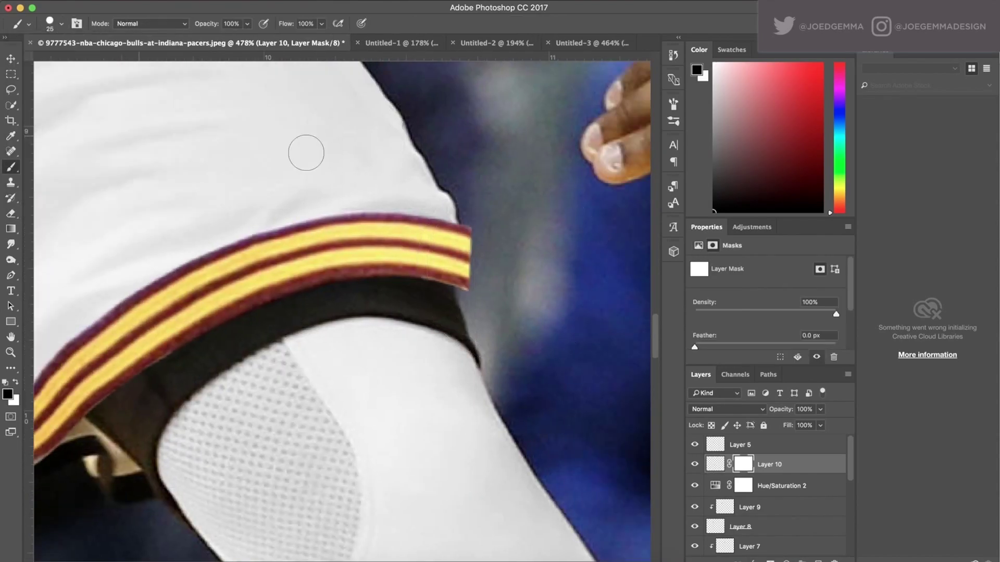
Add Hue/Saturation and Levels adjustment layers clipped to the stripe
{"action": "key", "text": "x"}
{"action": "scroll", "coordinate": [391, 278], "scroll_direction": "left", "scroll_amount": 5}
{"action": "scroll", "coordinate": [392, 278], "scroll_direction": "down", "scroll_amount": 2}
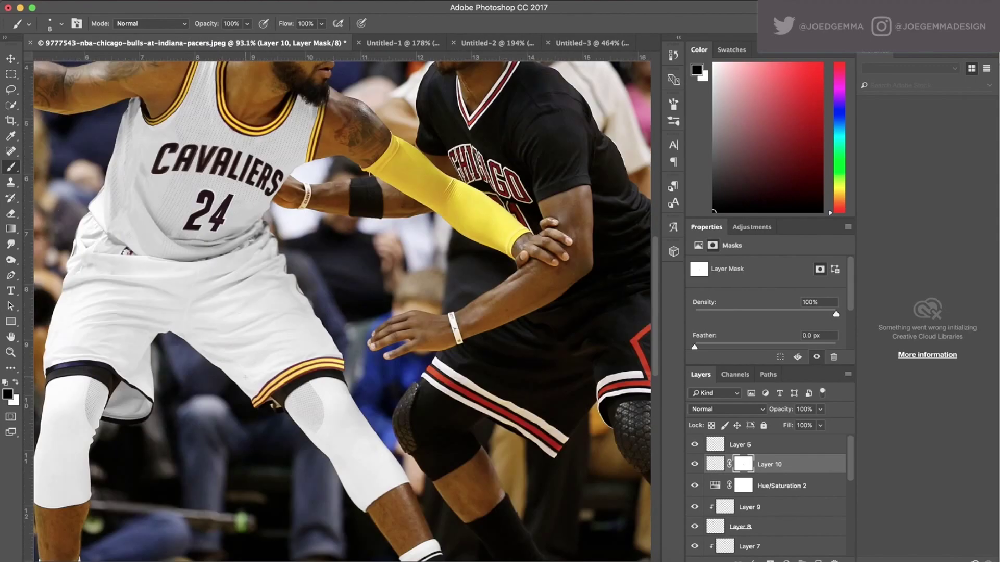
{"action": "left_click", "coordinate": [780, 560]}
{"action": "left_click", "coordinate": [780, 416]}
{"action": "left_click", "coordinate": [769, 487]}
{"action": "left_click", "coordinate": [780, 560]}
{"action": "left_click", "coordinate": [783, 377]}
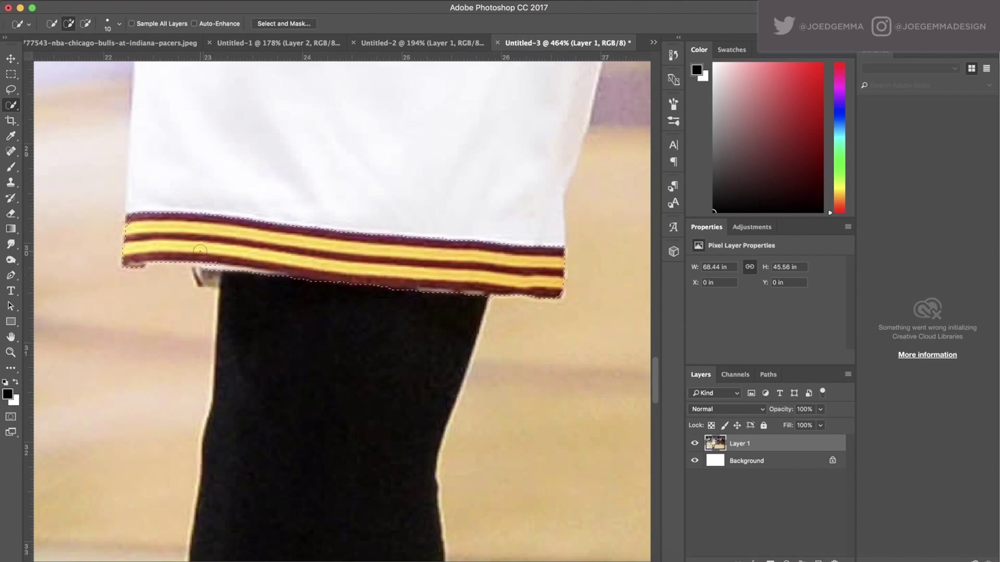
Paste the stripe into the photo as Layer 11 and move it onto the other leg's hem
{"action": "key", "text": "ctrl+c"}
{"action": "left_click", "coordinate": [109, 43]}
{"action": "key", "text": "ctrl+v"}
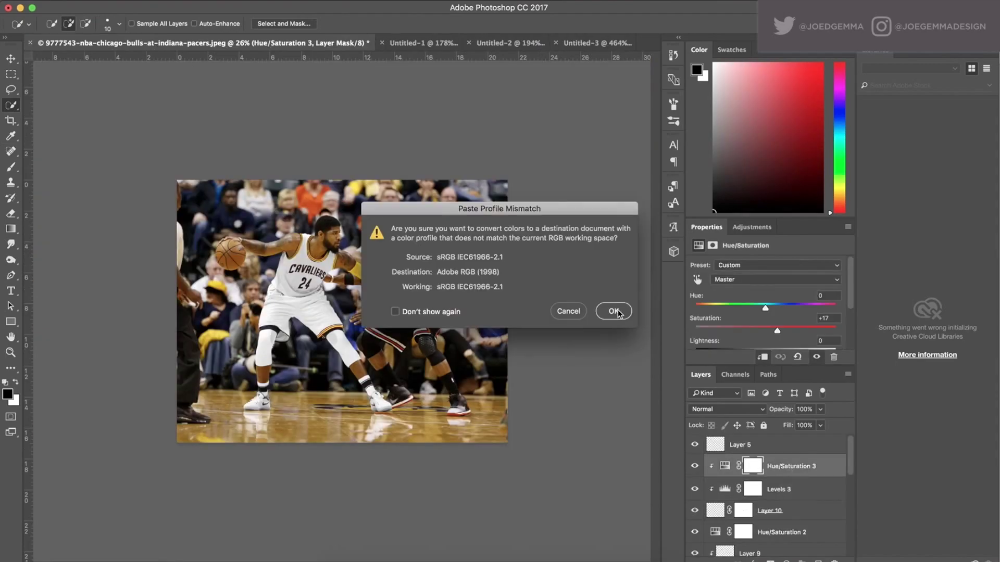
{"action": "key", "text": "Return"}
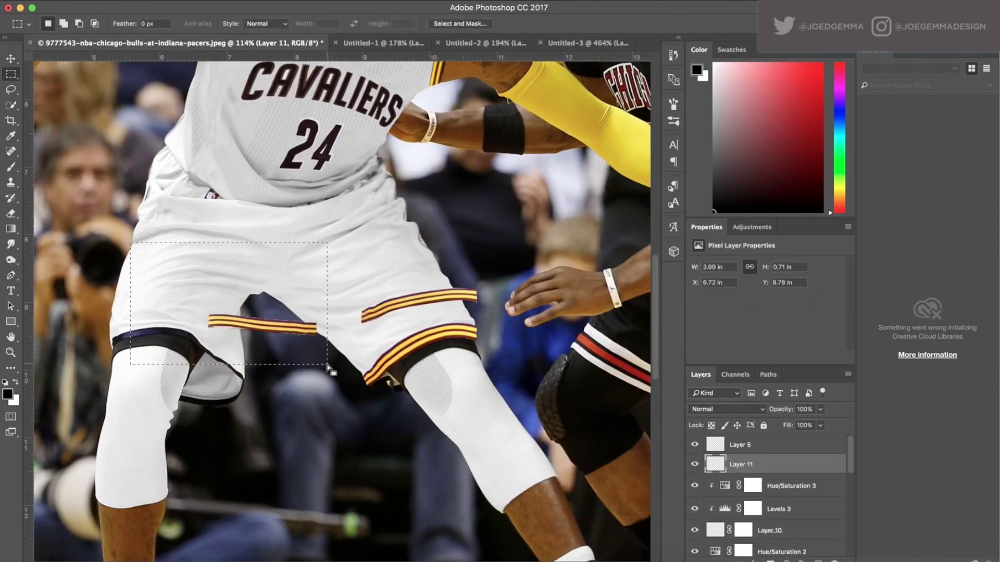
{"action": "key", "text": "ctrl+t"}
{"action": "left_click_drag", "start_coordinate": [454, 302], "coordinate": [202, 344]}
{"action": "scroll", "coordinate": [204, 350], "scroll_direction": "up", "scroll_amount": 5}
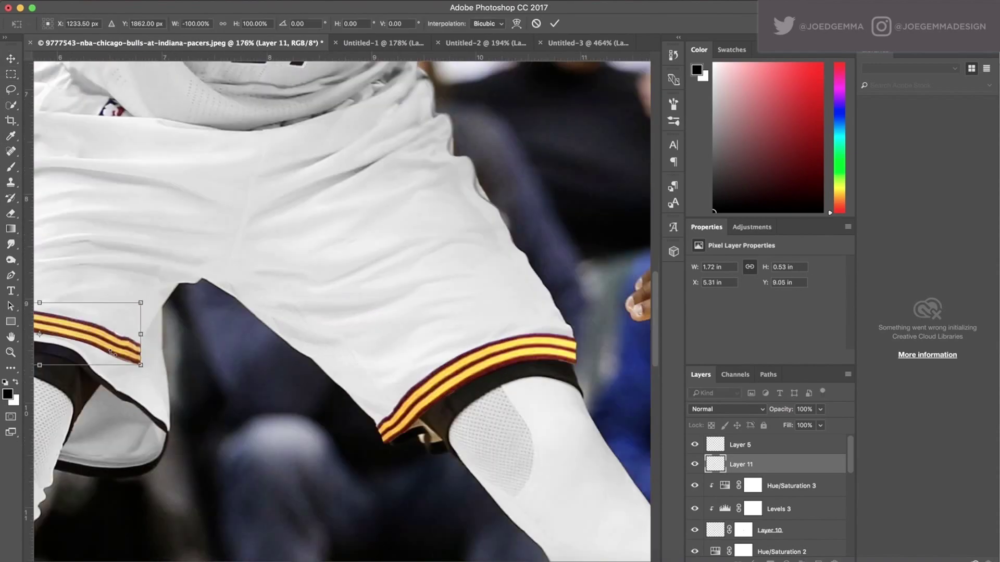
Flip the stripe horizontally and warp its mesh so it arches along the hem
{"action": "right_click", "coordinate": [490, 306]}
{"action": "left_click", "coordinate": [518, 451]}
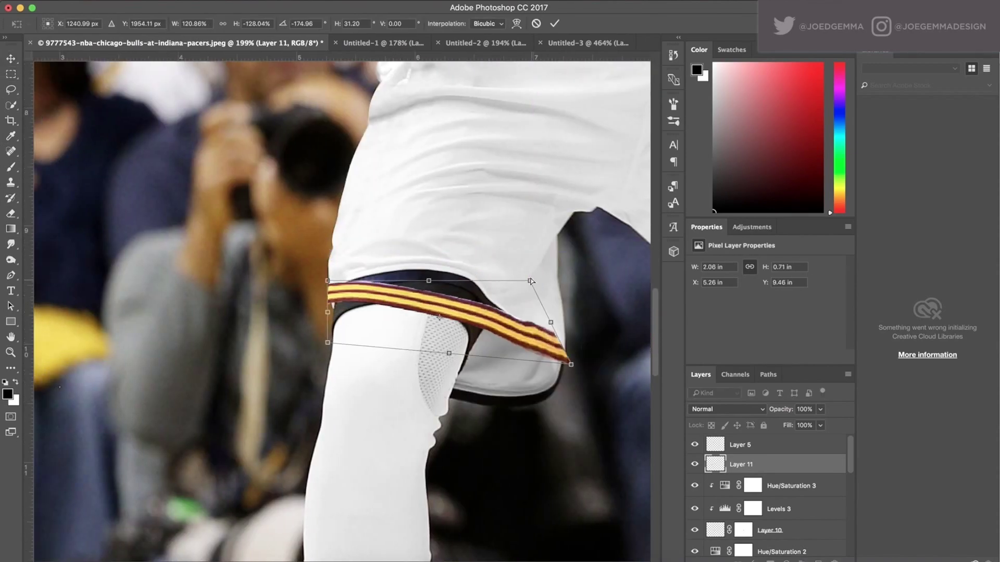
{"action": "right_click", "coordinate": [436, 324]}
{"action": "left_click", "coordinate": [458, 396]}
{"action": "left_click_drag", "start_coordinate": [456, 261], "coordinate": [392, 248]}
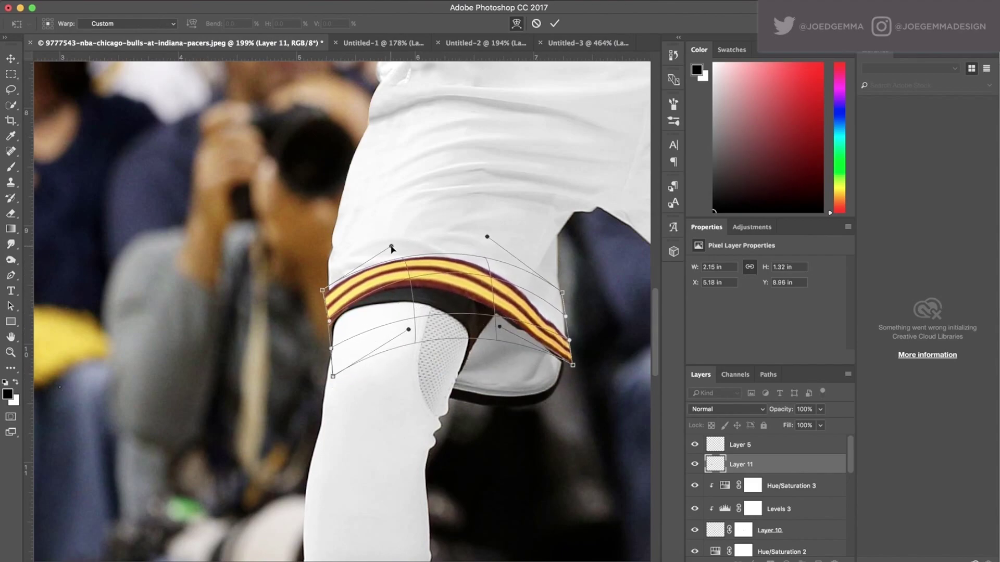
{"action": "left_click_drag", "start_coordinate": [502, 340], "coordinate": [571, 338]}
{"action": "left_click_drag", "start_coordinate": [391, 246], "coordinate": [451, 301]}
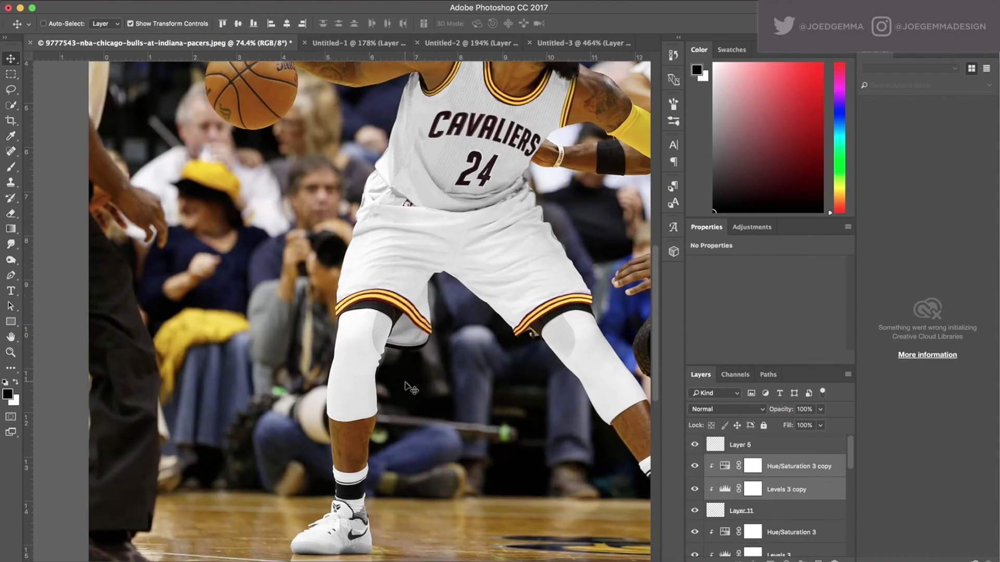
Tidy the stripe's edges by painting on Layer 11's mask with the Brush
{"action": "scroll", "coordinate": [411, 389], "scroll_direction": "up", "scroll_amount": 5}
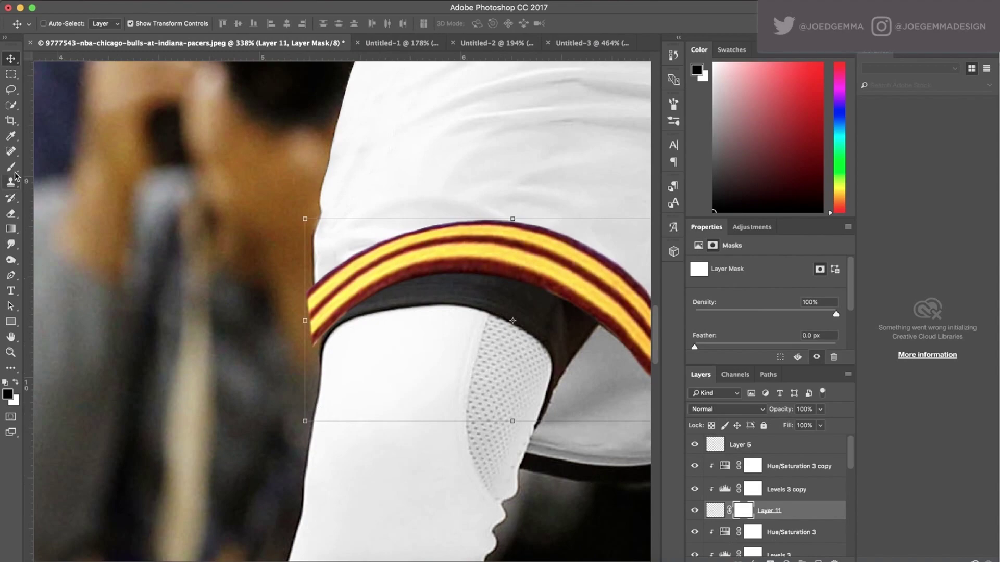
{"action": "left_click", "coordinate": [14, 174]}
{"action": "scroll", "coordinate": [347, 317], "scroll_direction": "up", "scroll_amount": 2}
{"action": "scroll", "coordinate": [295, 386], "scroll_direction": "right", "scroll_amount": 10}
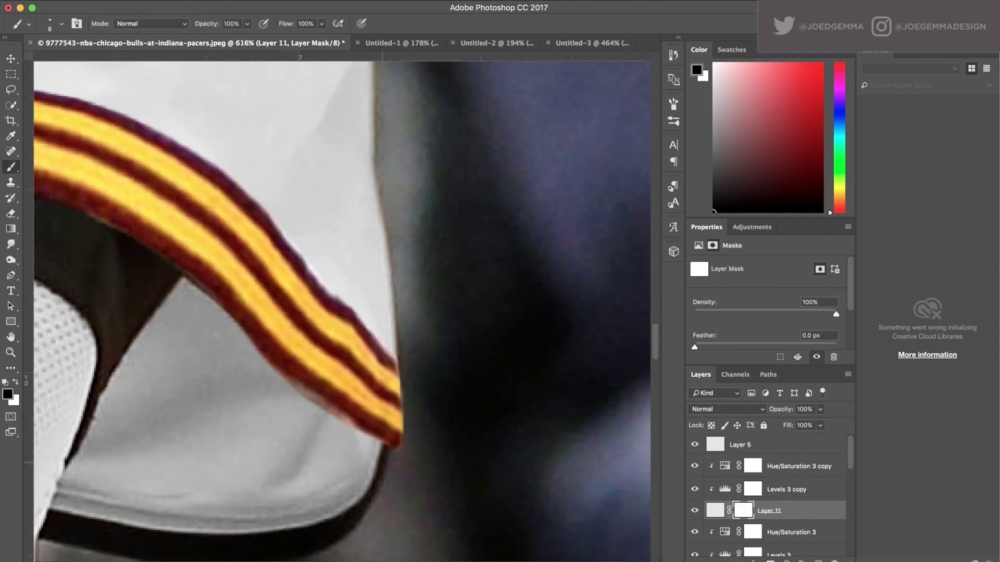
{"action": "scroll", "coordinate": [405, 435], "scroll_direction": "down", "scroll_amount": 6}
{"action": "scroll", "coordinate": [311, 355], "scroll_direction": "up", "scroll_amount": 5}
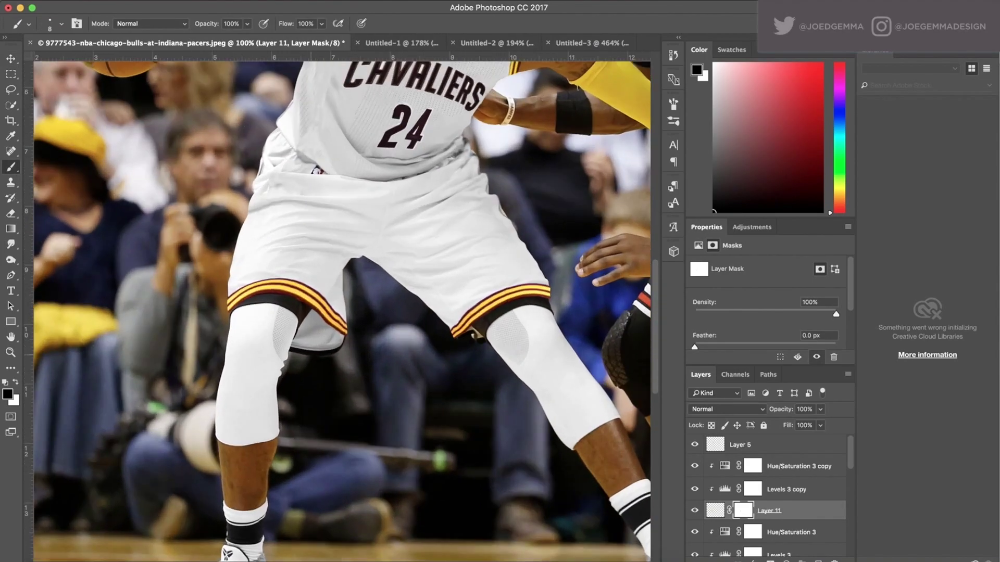
{"action": "scroll", "coordinate": [311, 355], "scroll_direction": "up", "scroll_amount": 5}
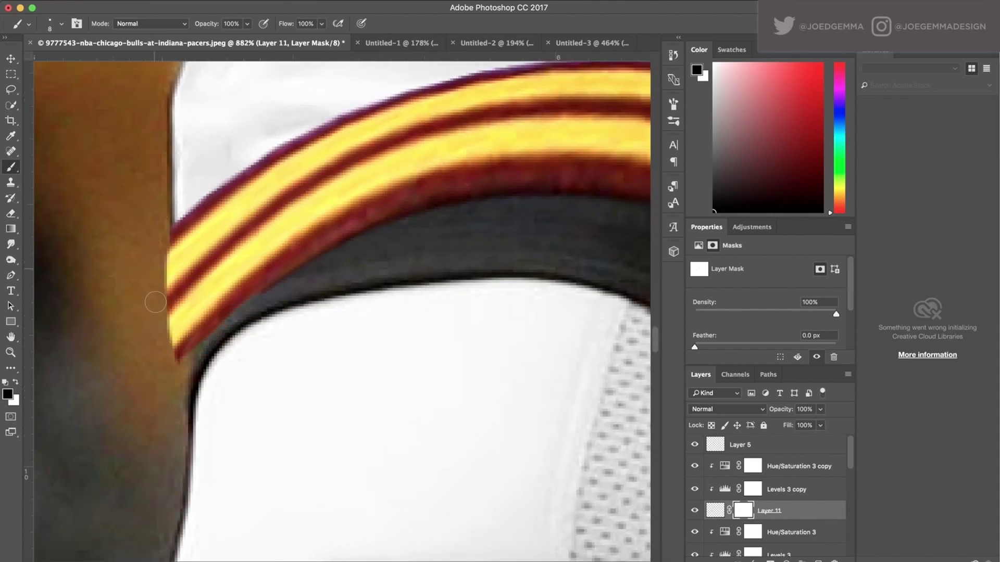
{"action": "scroll", "coordinate": [155, 302], "scroll_direction": "down", "scroll_amount": 6}
Add clipped shading Layer 12 with a larger soft brush and set it to 43% opacity
{"action": "key", "text": "super+alt+shift+n"}
{"action": "left_click", "coordinate": [62, 24]}
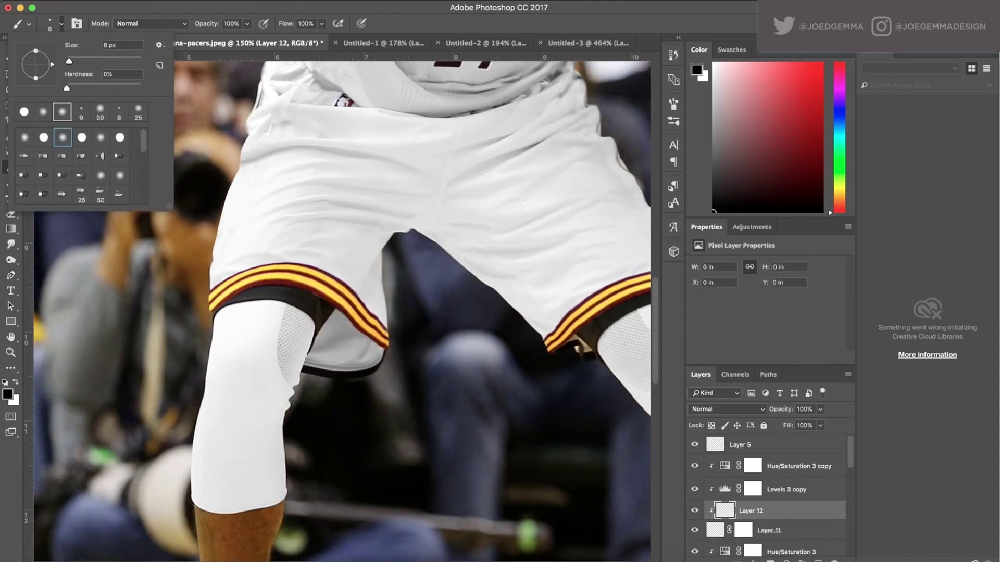
{"action": "key", "text": "bracketright"}
{"action": "key", "text": "bracketright"}
{"action": "key", "text": "bracketright"}
{"action": "key", "text": "bracketright"}
{"action": "left_click", "coordinate": [388, 281]}
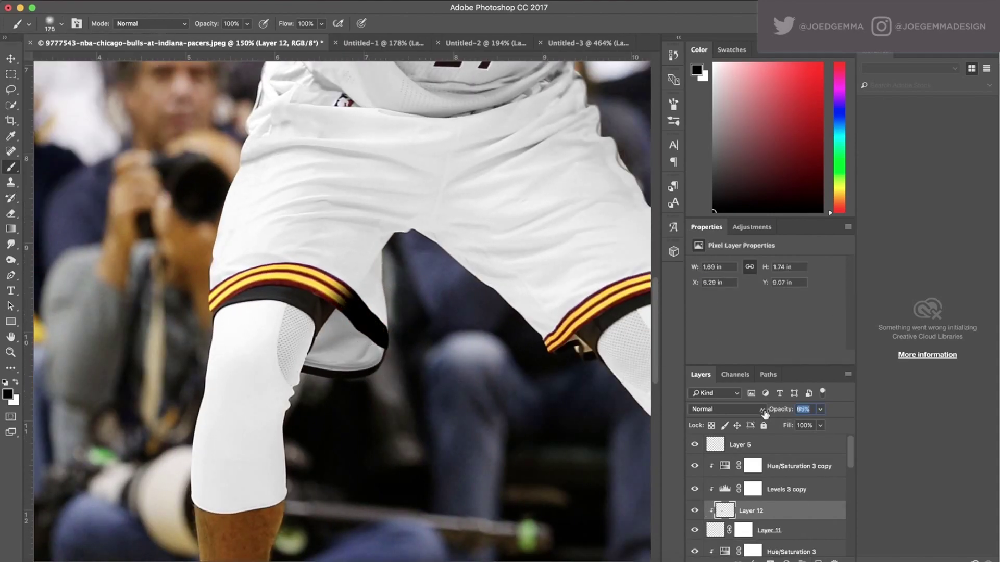
{"action": "type", "text": "43"}
{"action": "key", "text": "Return"}
{"action": "scroll", "coordinate": [407, 358], "scroll_direction": "down", "scroll_amount": 3}
{"action": "scroll", "coordinate": [350, 253], "scroll_direction": "up", "scroll_amount": 6}
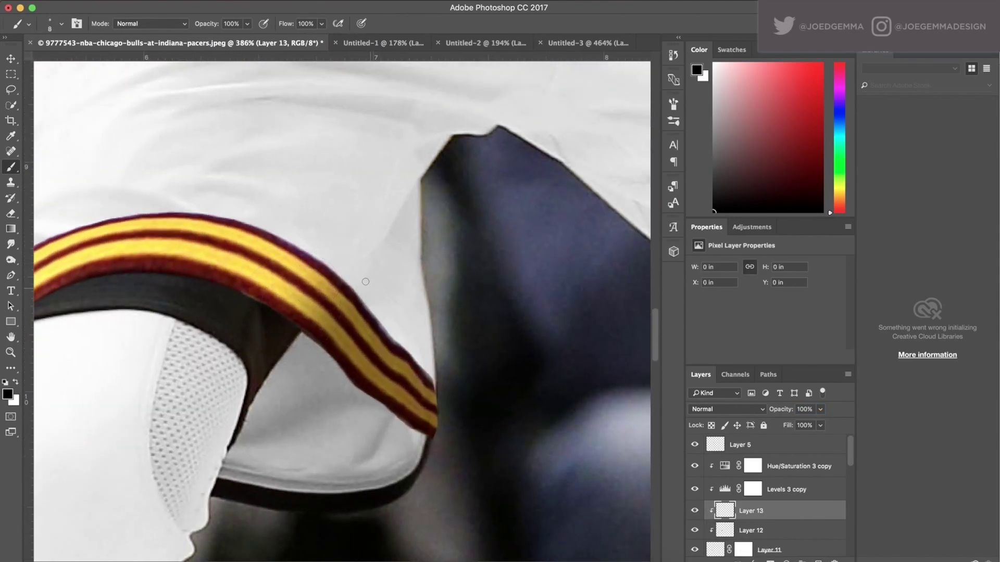
Paint soft shading strokes on Layer 13, Gaussian Blur them, and fade to 9% opacity
{"action": "left_click", "coordinate": [62, 24]}
{"action": "left_click_drag", "start_coordinate": [312, 284], "coordinate": [333, 323]}
{"action": "key", "text": "super+alt+f"}
{"action": "key", "text": "Return"}
{"action": "left_click_drag", "start_coordinate": [778, 409], "coordinate": [738, 413]}
{"action": "key", "text": "super+0"}
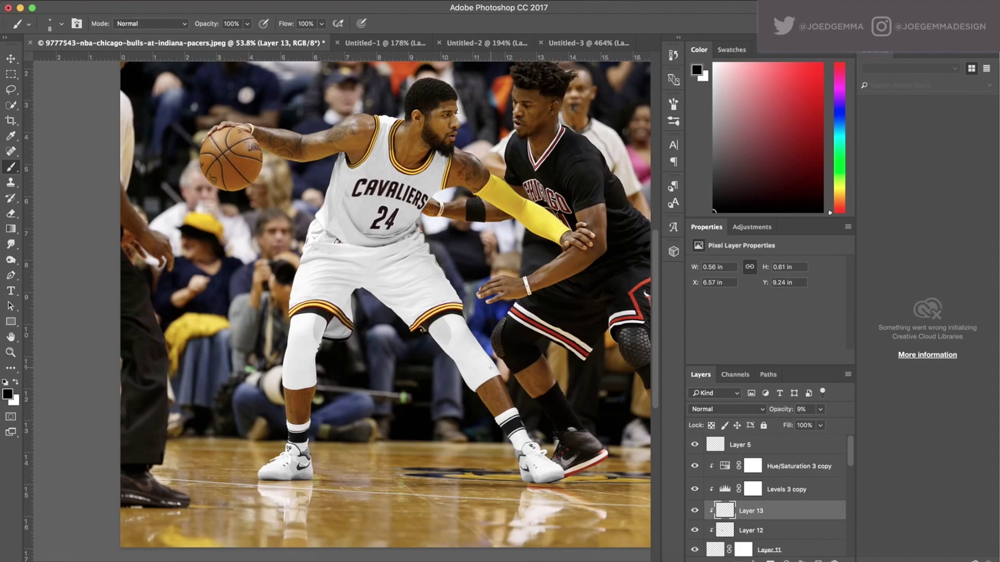
{"action": "scroll", "coordinate": [401, 119], "scroll_direction": "up", "scroll_amount": 8}
Start a Pen path at the collar and trace along the shoulder, arm, wristband and fingers
{"action": "key", "text": "p"}
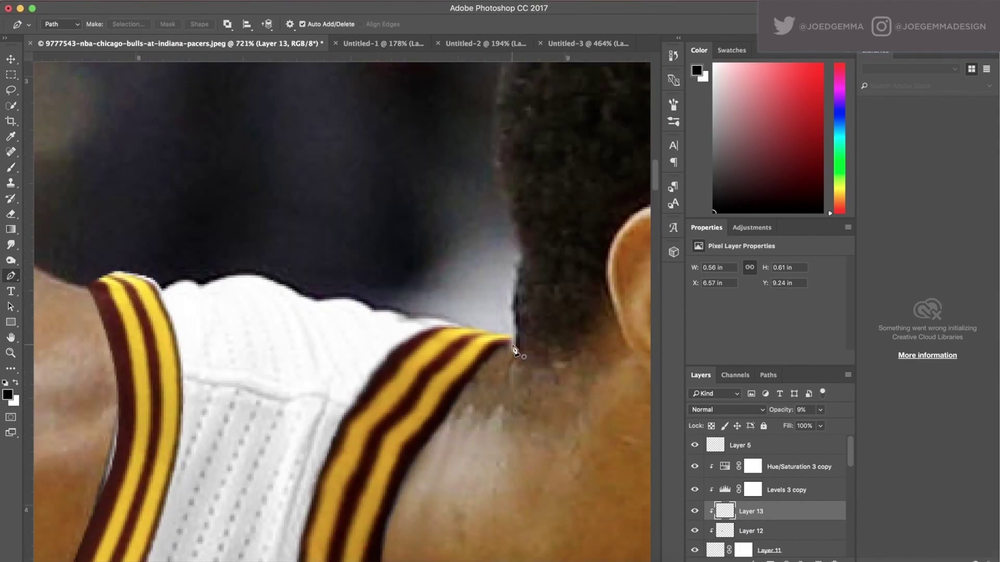
{"action": "left_click_drag", "start_coordinate": [246, 276], "coordinate": [261, 271]}
{"action": "left_click_drag", "start_coordinate": [245, 277], "coordinate": [309, 280]}
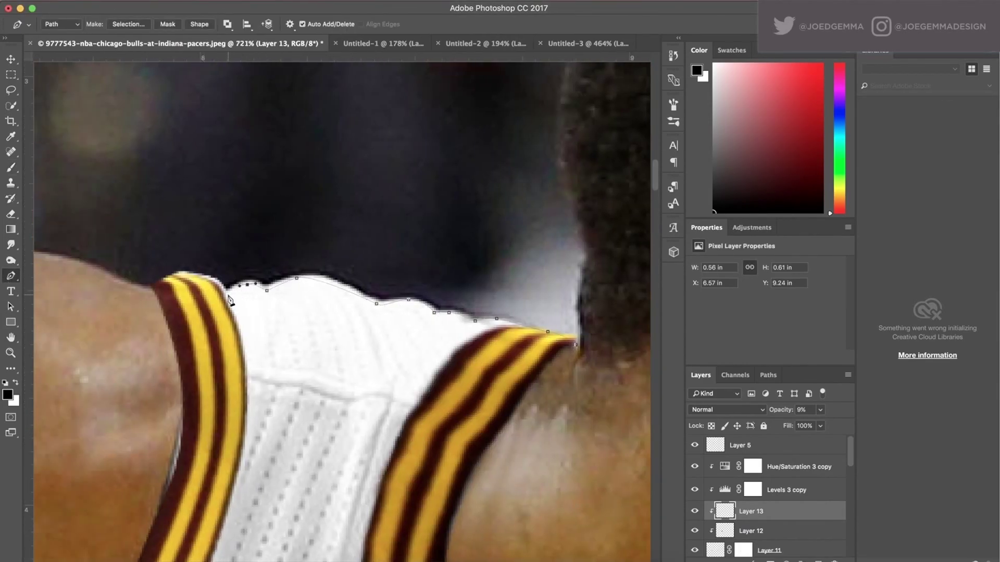
{"action": "scroll", "coordinate": [155, 295], "scroll_direction": "left", "scroll_amount": 10}
{"action": "left_click", "coordinate": [107, 383]}
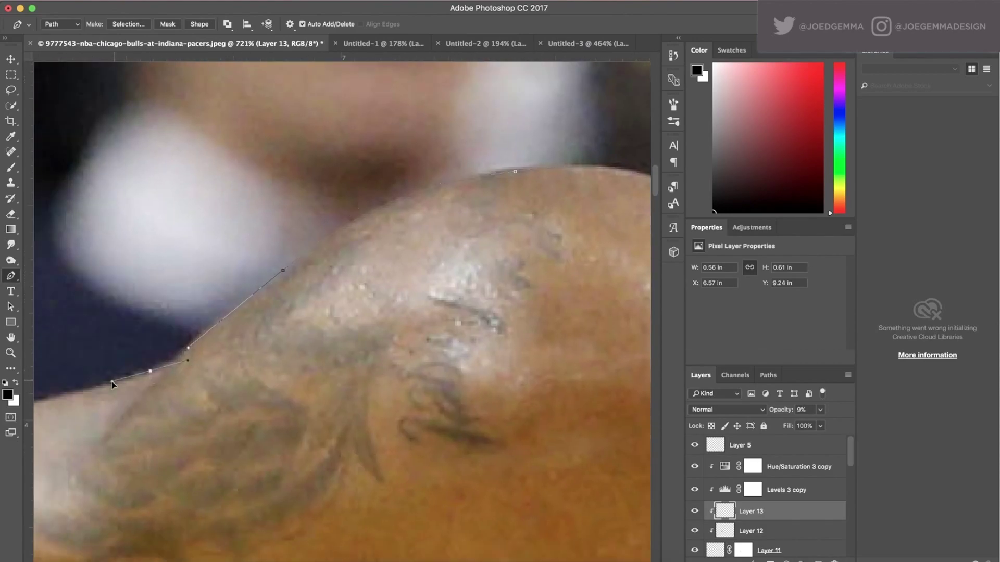
{"action": "left_click", "coordinate": [207, 414]}
{"action": "scroll", "coordinate": [207, 414], "scroll_direction": "left", "scroll_amount": 10}
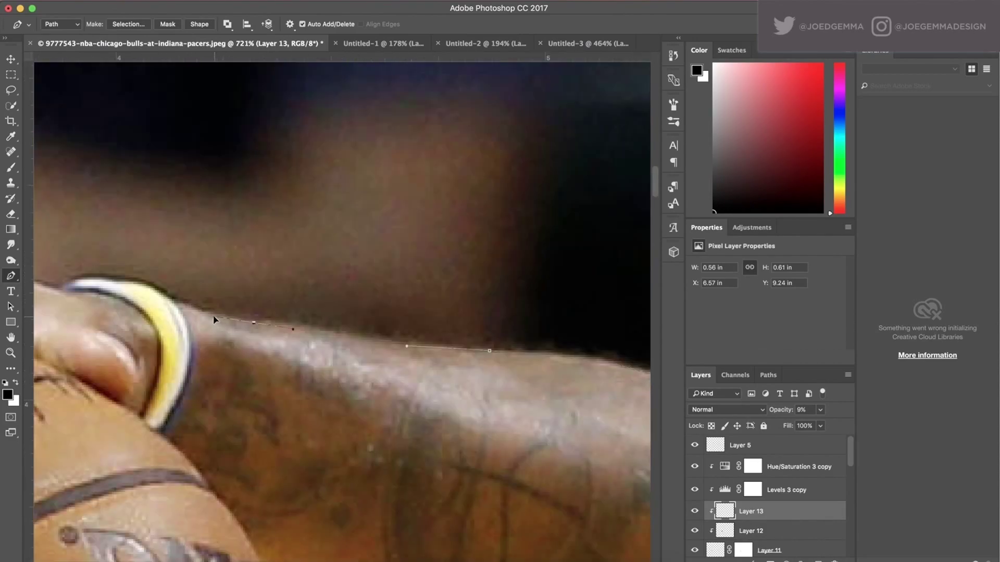
{"action": "left_click", "coordinate": [129, 286]}
{"action": "scroll", "coordinate": [125, 299], "scroll_direction": "left", "scroll_amount": 10}
{"action": "left_click_drag", "start_coordinate": [272, 233], "coordinate": [208, 239]}
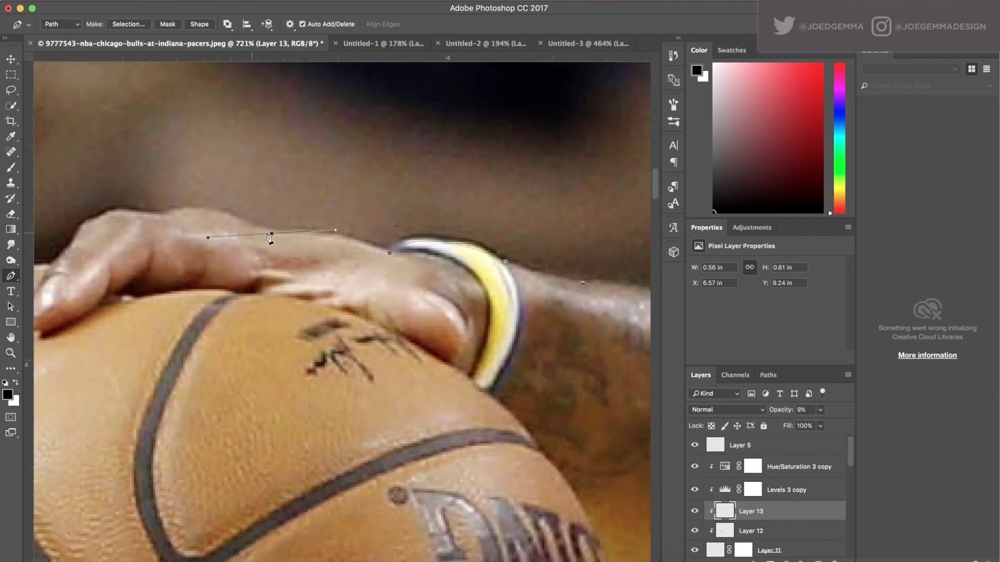
{"action": "scroll", "coordinate": [167, 222], "scroll_direction": "left", "scroll_amount": 8}
{"action": "left_click", "coordinate": [278, 214]}
{"action": "left_click", "coordinate": [252, 232]}
{"action": "left_click", "coordinate": [222, 265]}
{"action": "scroll", "coordinate": [221, 265], "scroll_direction": "left", "scroll_amount": 2}
{"action": "left_click", "coordinate": [209, 271]}
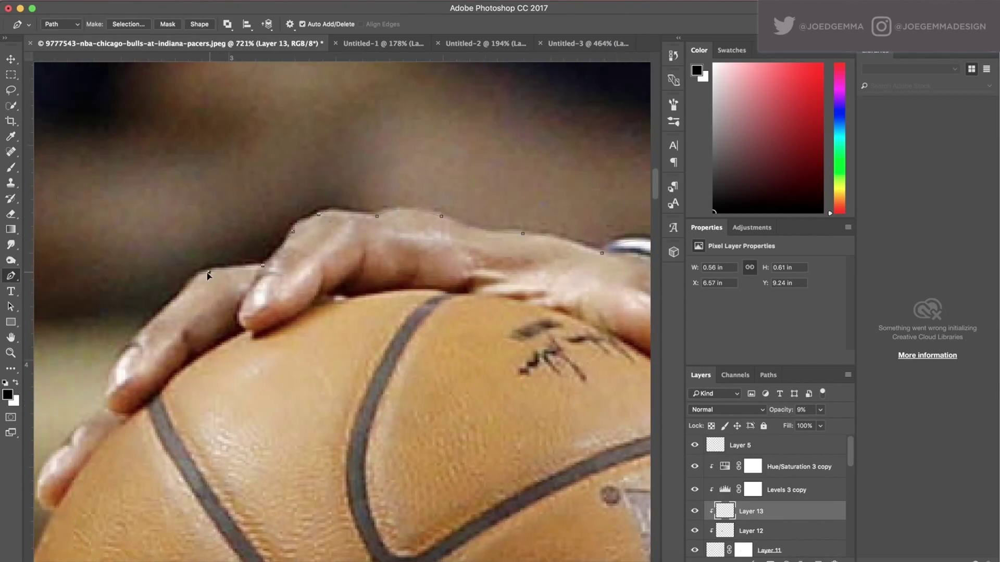
{"action": "scroll", "coordinate": [140, 422], "scroll_direction": "left", "scroll_amount": 5}
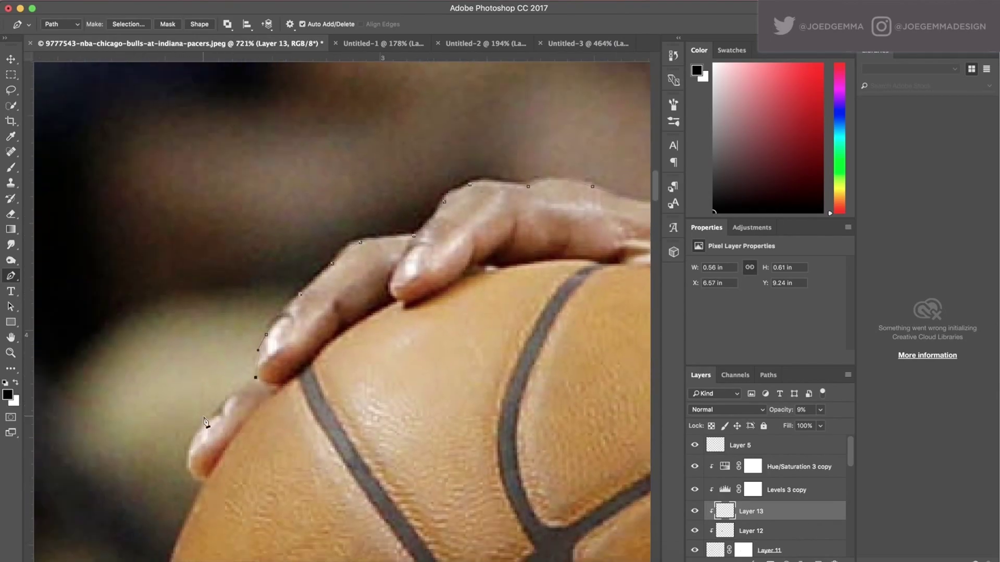
{"action": "scroll", "coordinate": [205, 420], "scroll_direction": "left", "scroll_amount": 3}
{"action": "scroll", "coordinate": [263, 437], "scroll_direction": "down", "scroll_amount": 2}
Continue the path around the ball's left edge and curved underside
{"action": "left_click", "coordinate": [278, 294]}
{"action": "left_click", "coordinate": [271, 383]}
{"action": "scroll", "coordinate": [294, 383], "scroll_direction": "down", "scroll_amount": 5}
{"action": "left_click", "coordinate": [365, 488]}
{"action": "scroll", "coordinate": [365, 488], "scroll_direction": "down", "scroll_amount": 5}
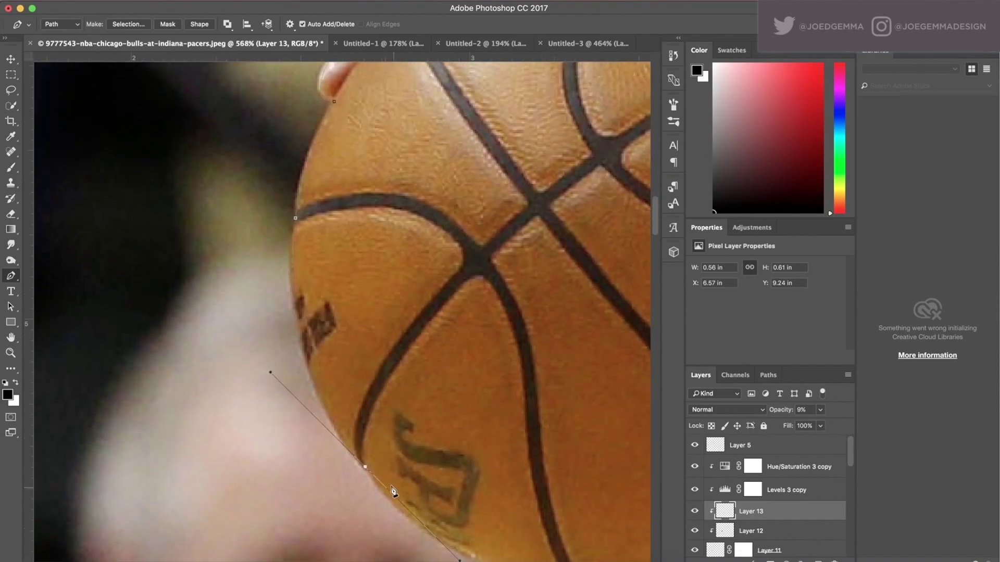
{"action": "scroll", "coordinate": [416, 416], "scroll_direction": "right", "scroll_amount": 2}
{"action": "left_click", "coordinate": [370, 339]}
{"action": "left_click_drag", "start_coordinate": [610, 382], "coordinate": [609, 381]}
{"action": "scroll", "coordinate": [411, 273], "scroll_direction": "right", "scroll_amount": 6}
{"action": "scroll", "coordinate": [410, 273], "scroll_direction": "down", "scroll_amount": 1}
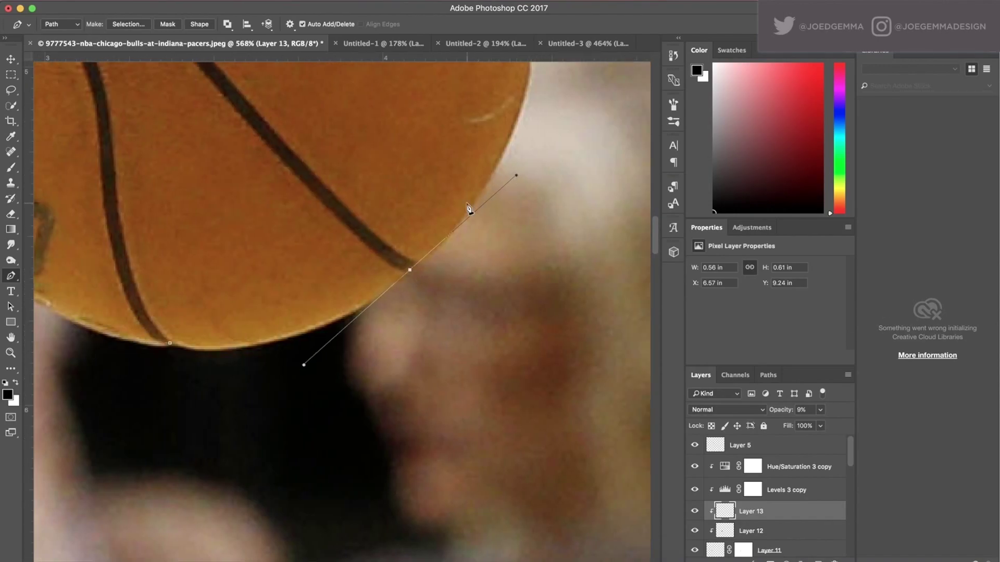
{"action": "scroll", "coordinate": [468, 208], "scroll_direction": "down", "scroll_amount": 3}
{"action": "scroll", "coordinate": [446, 190], "scroll_direction": "up", "scroll_amount": 2}
{"action": "left_click_drag", "start_coordinate": [389, 256], "coordinate": [389, 183]}
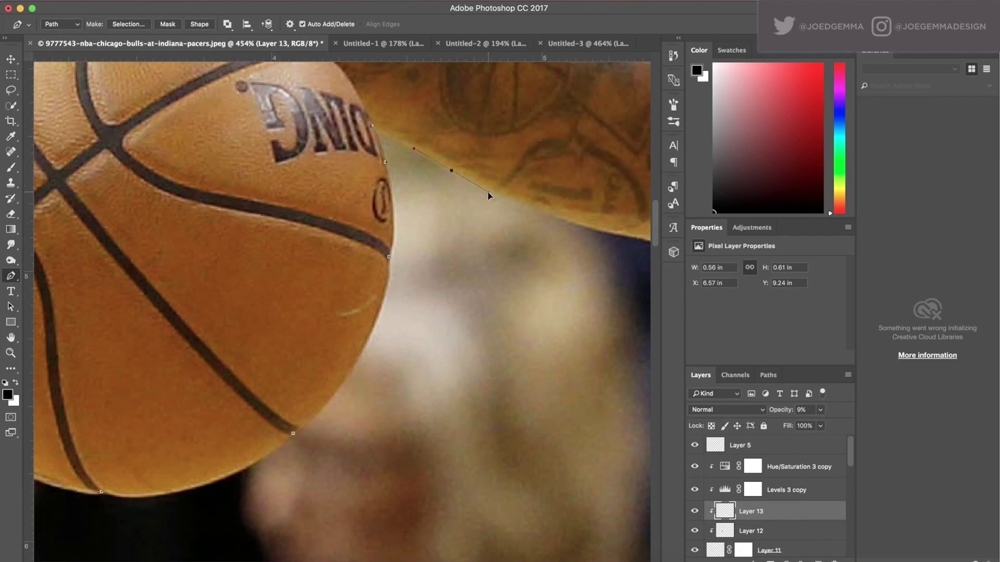
{"action": "scroll", "coordinate": [489, 195], "scroll_direction": "right", "scroll_amount": 3}
{"action": "scroll", "coordinate": [489, 196], "scroll_direction": "down", "scroll_amount": 1}
{"action": "left_click_drag", "start_coordinate": [477, 212], "coordinate": [521, 225]}
Trace under the tattooed arm and down the white jersey's edge through its folds
{"action": "left_click", "coordinate": [594, 237]}
{"action": "scroll", "coordinate": [573, 240], "scroll_direction": "right", "scroll_amount": 5}
{"action": "scroll", "coordinate": [572, 240], "scroll_direction": "up", "scroll_amount": 1}
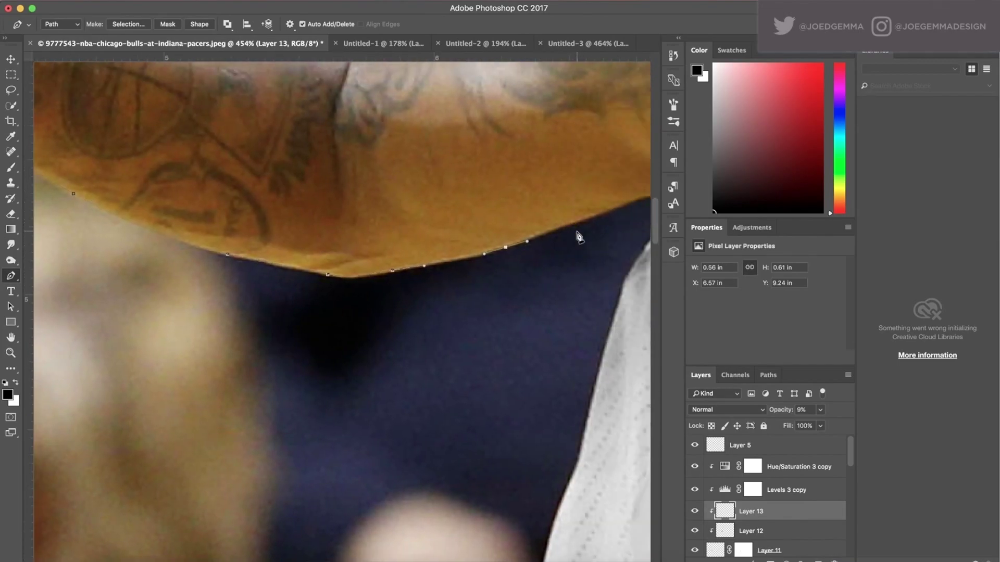
{"action": "scroll", "coordinate": [576, 232], "scroll_direction": "right", "scroll_amount": 5}
{"action": "scroll", "coordinate": [511, 256], "scroll_direction": "right", "scroll_amount": 2}
{"action": "left_click", "coordinate": [513, 240]}
{"action": "left_click_drag", "start_coordinate": [559, 219], "coordinate": [585, 222]}
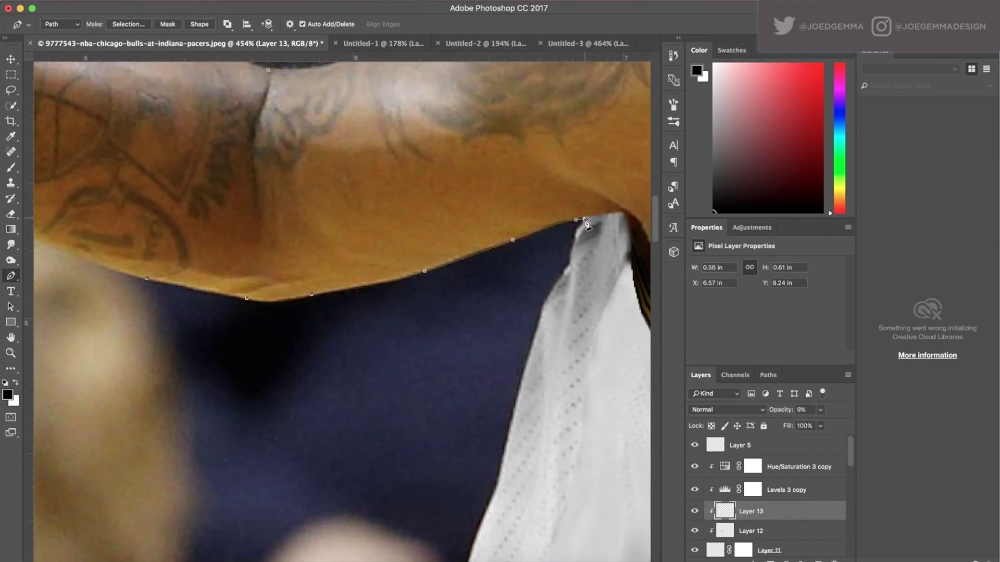
{"action": "left_click", "coordinate": [543, 307]}
{"action": "scroll", "coordinate": [534, 348], "scroll_direction": "down", "scroll_amount": 7}
{"action": "left_click", "coordinate": [528, 264]}
{"action": "left_click", "coordinate": [520, 309]}
{"action": "left_click", "coordinate": [495, 350]}
{"action": "left_click", "coordinate": [490, 378]}
{"action": "left_click", "coordinate": [484, 407]}
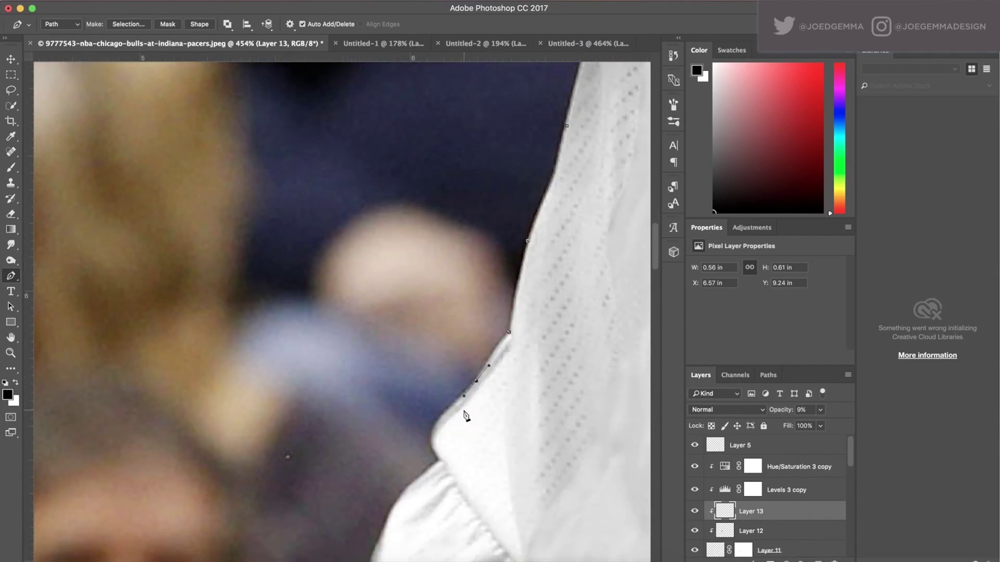
{"action": "scroll", "coordinate": [486, 477], "scroll_direction": "down", "scroll_amount": 1}
{"action": "left_click", "coordinate": [456, 450]}
{"action": "scroll", "coordinate": [464, 416], "scroll_direction": "down", "scroll_amount": 5}
{"action": "scroll", "coordinate": [464, 417], "scroll_direction": "left", "scroll_amount": 3}
{"action": "left_click", "coordinate": [469, 371]}
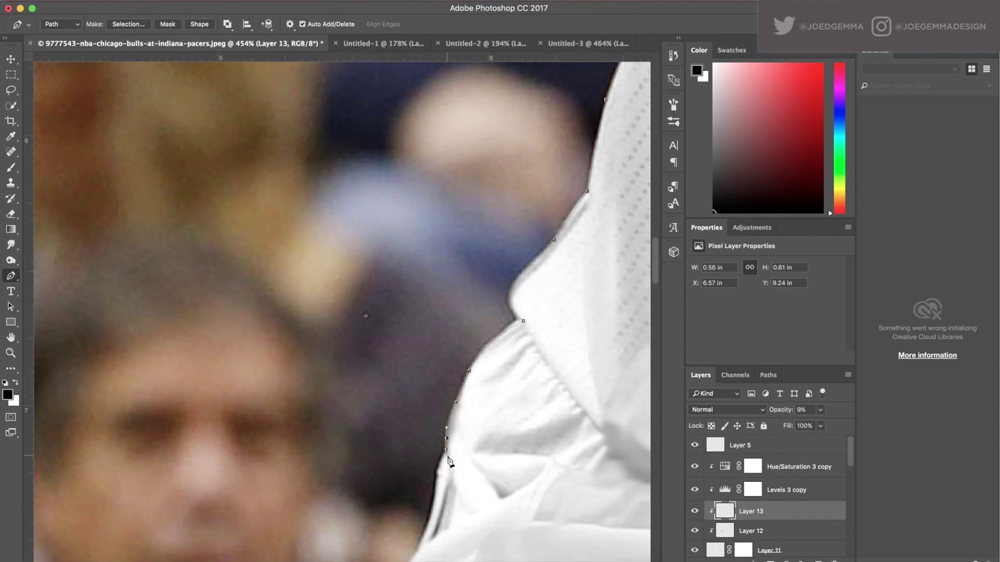
Extend the path down the jersey edge toward the striped trim
{"action": "left_click", "coordinate": [447, 456]}
{"action": "scroll", "coordinate": [449, 460], "scroll_direction": "down", "scroll_amount": 2}
{"action": "scroll", "coordinate": [449, 460], "scroll_direction": "left", "scroll_amount": 1}
{"action": "scroll", "coordinate": [453, 468], "scroll_direction": "down", "scroll_amount": 5}
{"action": "scroll", "coordinate": [453, 468], "scroll_direction": "left", "scroll_amount": 2}
{"action": "left_click", "coordinate": [471, 413]}
{"action": "scroll", "coordinate": [463, 404], "scroll_direction": "down", "scroll_amount": 4}
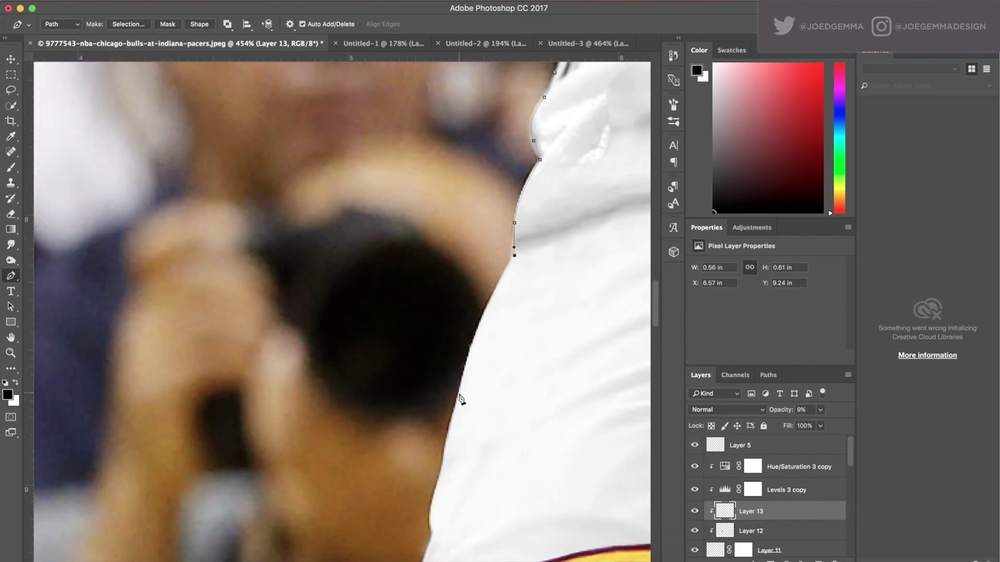
{"action": "left_click", "coordinate": [461, 390]}
{"action": "left_click", "coordinate": [432, 530]}
{"action": "scroll", "coordinate": [448, 499], "scroll_direction": "down", "scroll_amount": 5}
{"action": "scroll", "coordinate": [448, 500], "scroll_direction": "left", "scroll_amount": 2}
{"action": "left_click", "coordinate": [480, 386]}
{"action": "left_click", "coordinate": [480, 450]}
{"action": "scroll", "coordinate": [482, 469], "scroll_direction": "down", "scroll_amount": 1}
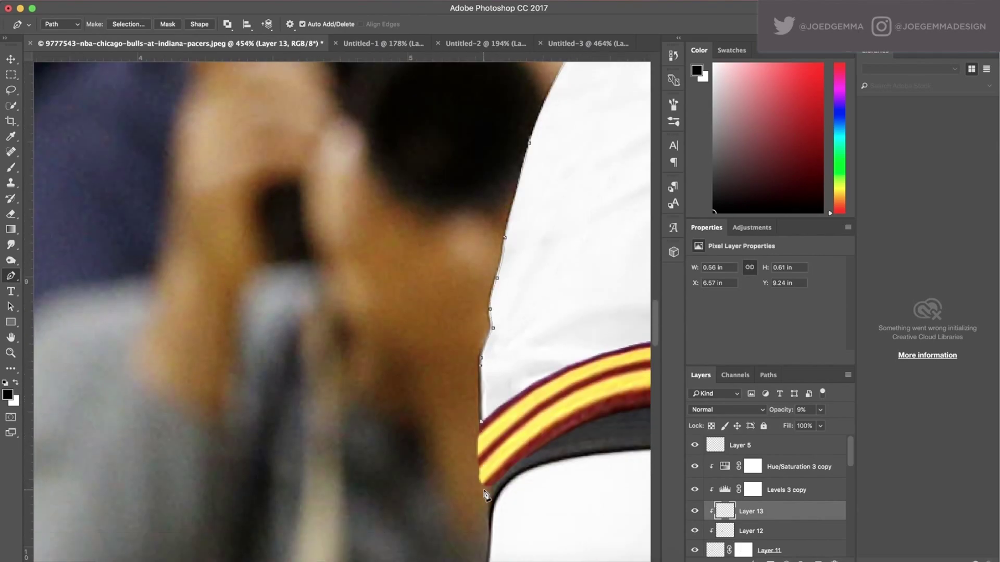
Trace past the yellow and red trim and lower down the jersey's left edge
{"action": "left_click", "coordinate": [485, 494]}
{"action": "scroll", "coordinate": [484, 469], "scroll_direction": "up", "scroll_amount": 3}
{"action": "left_click", "coordinate": [506, 463]}
{"action": "scroll", "coordinate": [500, 416], "scroll_direction": "down", "scroll_amount": 5}
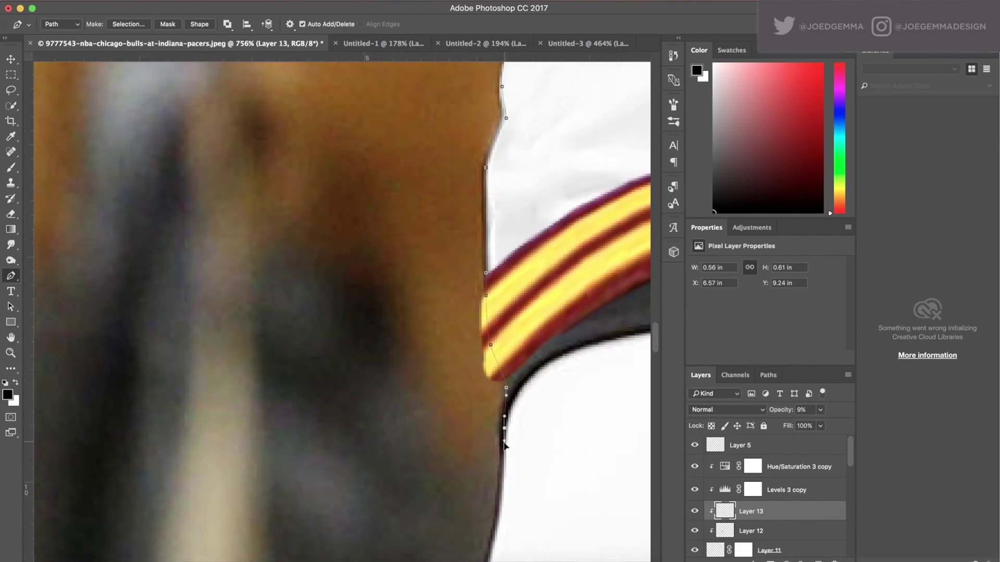
{"action": "scroll", "coordinate": [502, 312], "scroll_direction": "down", "scroll_amount": 3}
{"action": "left_click", "coordinate": [493, 416]}
{"action": "scroll", "coordinate": [490, 364], "scroll_direction": "down", "scroll_amount": 3}
{"action": "scroll", "coordinate": [484, 354], "scroll_direction": "down", "scroll_amount": 3}
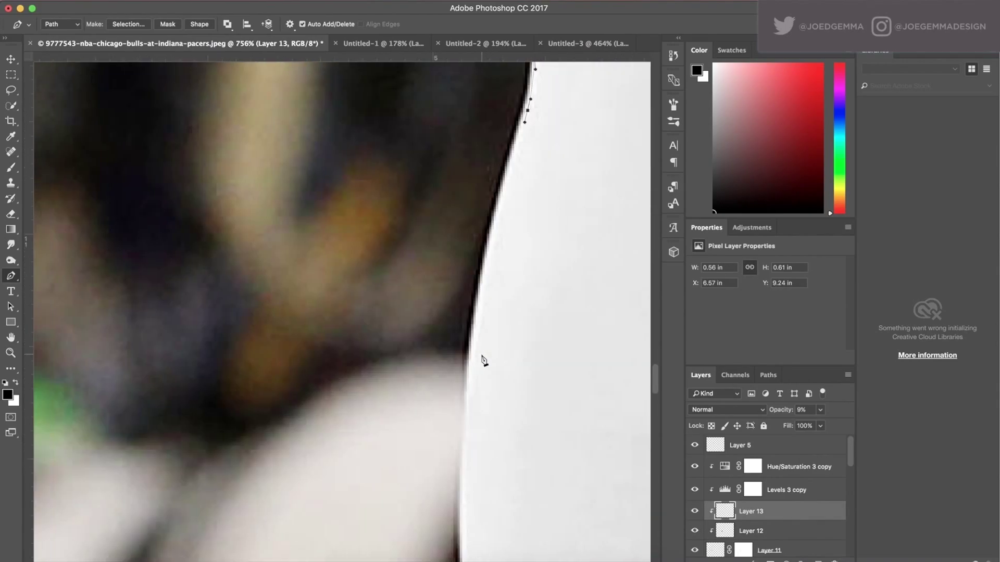
{"action": "left_click", "coordinate": [472, 339]}
{"action": "scroll", "coordinate": [475, 344], "scroll_direction": "down", "scroll_amount": 3}
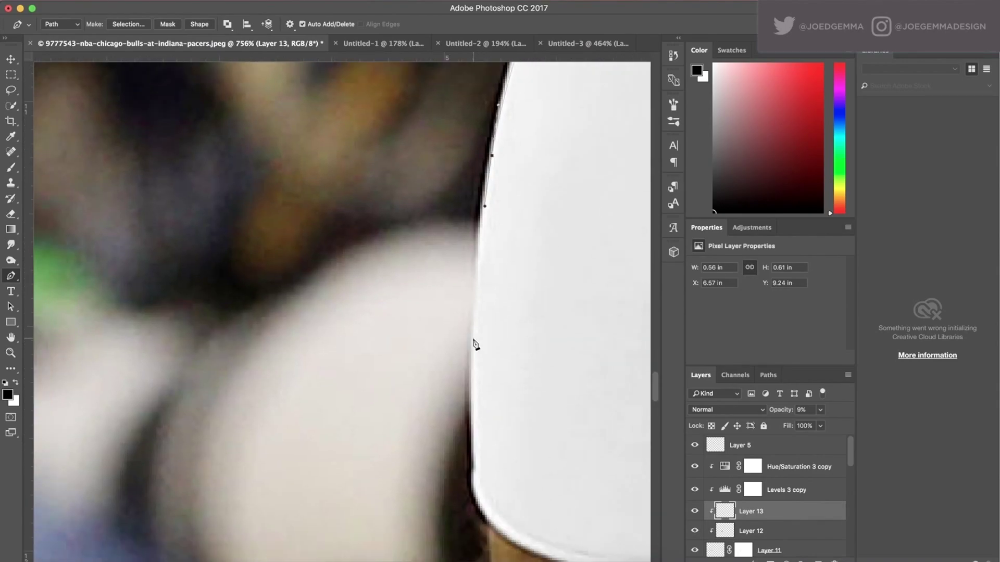
{"action": "left_click", "coordinate": [478, 461]}
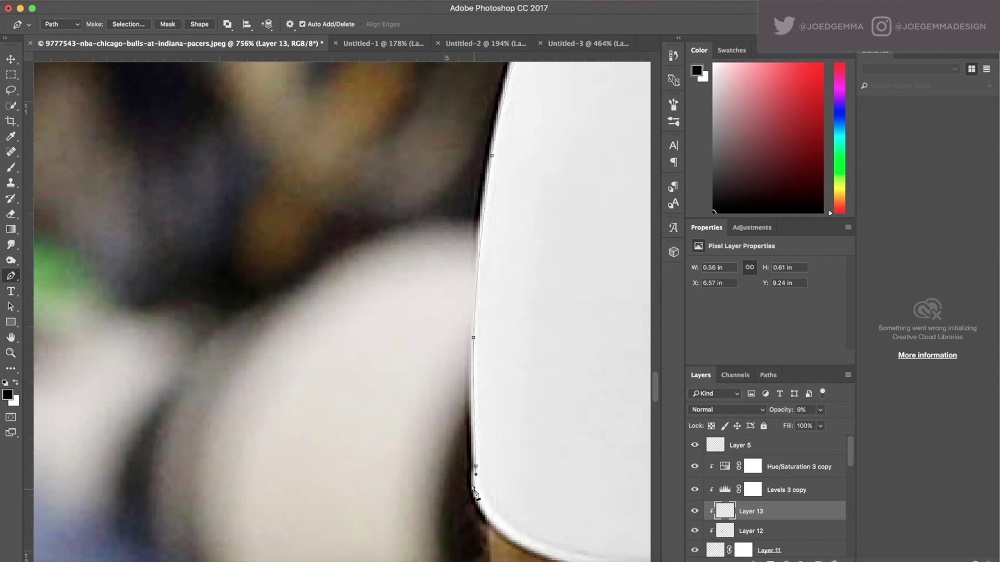
{"action": "scroll", "coordinate": [482, 458], "scroll_direction": "down", "scroll_amount": 6}
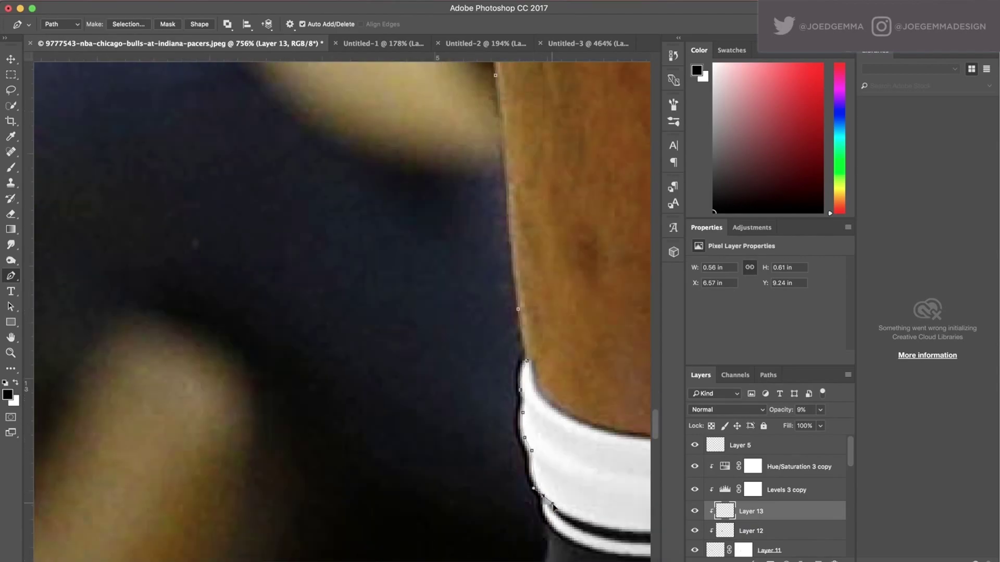
{"action": "scroll", "coordinate": [553, 506], "scroll_direction": "down", "scroll_amount": 3}
Outline the white band and the top of the shoe, including its notch
{"action": "left_click", "coordinate": [545, 382]}
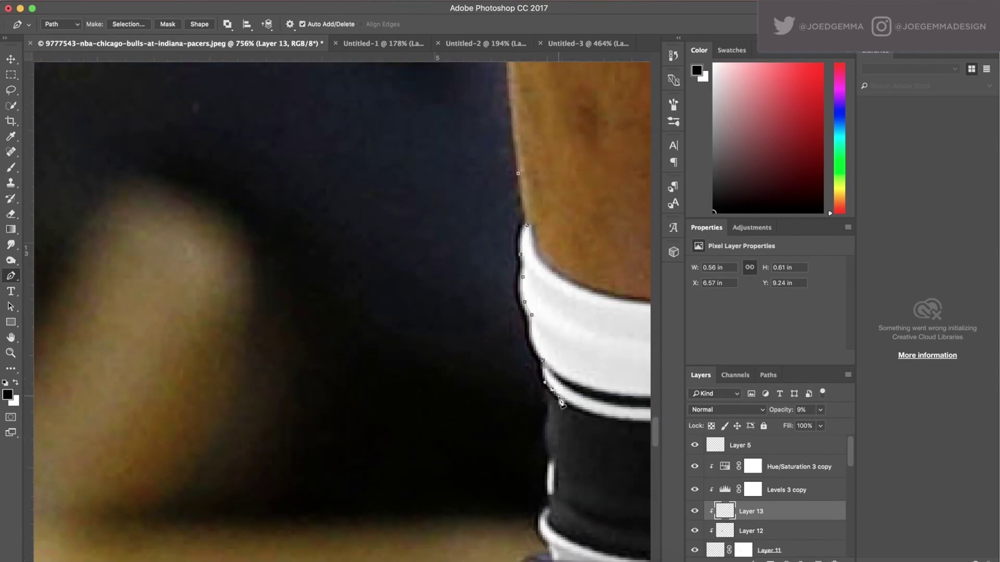
{"action": "scroll", "coordinate": [560, 405], "scroll_direction": "down", "scroll_amount": 3}
{"action": "scroll", "coordinate": [562, 431], "scroll_direction": "up", "scroll_amount": 3}
{"action": "scroll", "coordinate": [562, 431], "scroll_direction": "down", "scroll_amount": 3}
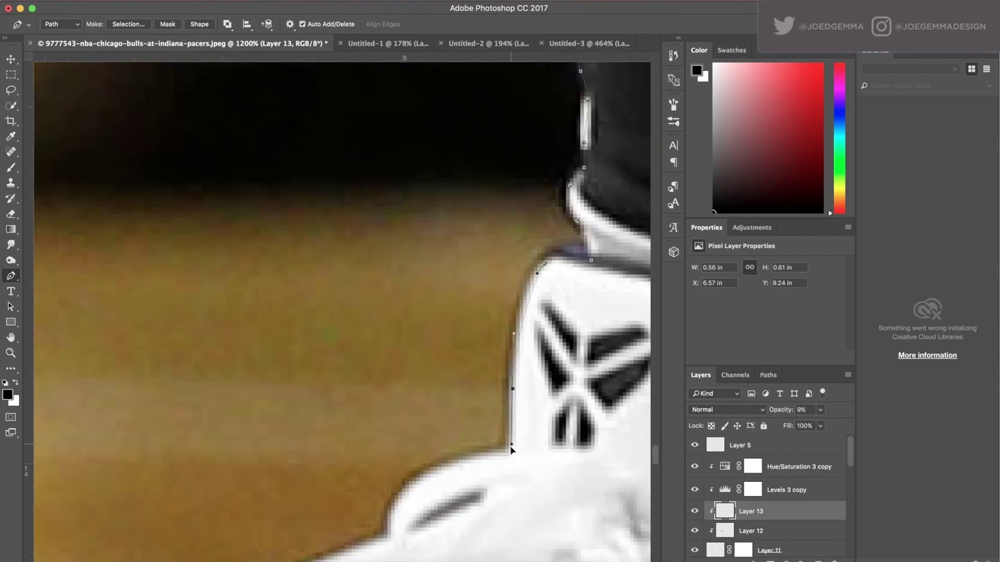
{"action": "scroll", "coordinate": [513, 453], "scroll_direction": "down", "scroll_amount": 2}
{"action": "left_click_drag", "start_coordinate": [453, 450], "coordinate": [427, 478]}
{"action": "scroll", "coordinate": [425, 513], "scroll_direction": "down", "scroll_amount": 3}
{"action": "scroll", "coordinate": [518, 459], "scroll_direction": "left", "scroll_amount": 5}
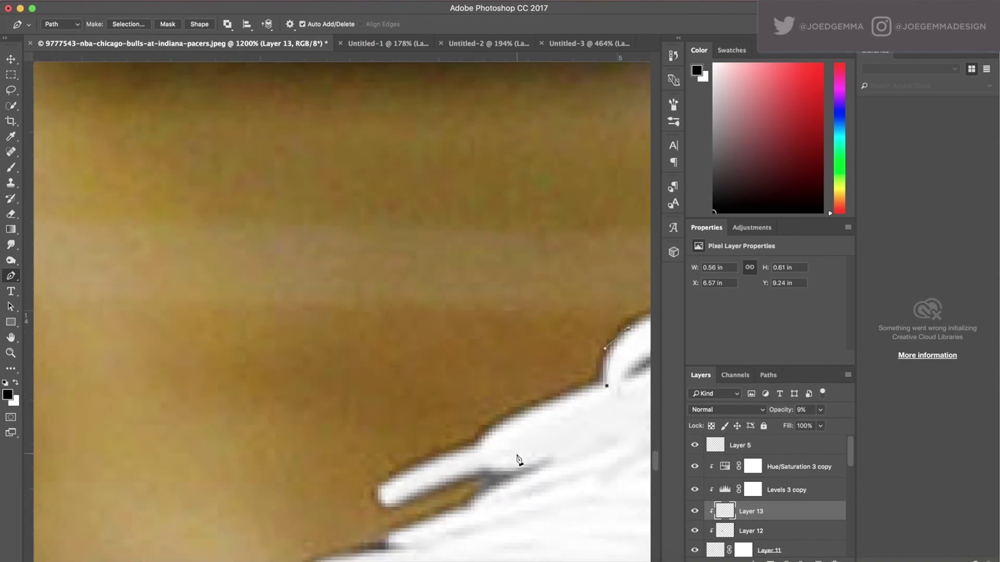
{"action": "left_click", "coordinate": [531, 414]}
{"action": "left_click", "coordinate": [482, 447]}
{"action": "left_click", "coordinate": [396, 482]}
{"action": "left_click", "coordinate": [382, 490]}
{"action": "left_click", "coordinate": [385, 503]}
{"action": "left_click_drag", "start_coordinate": [449, 478], "coordinate": [475, 479]}
Trace down the shoe's left outline
{"action": "scroll", "coordinate": [517, 479], "scroll_direction": "down", "scroll_amount": 9}
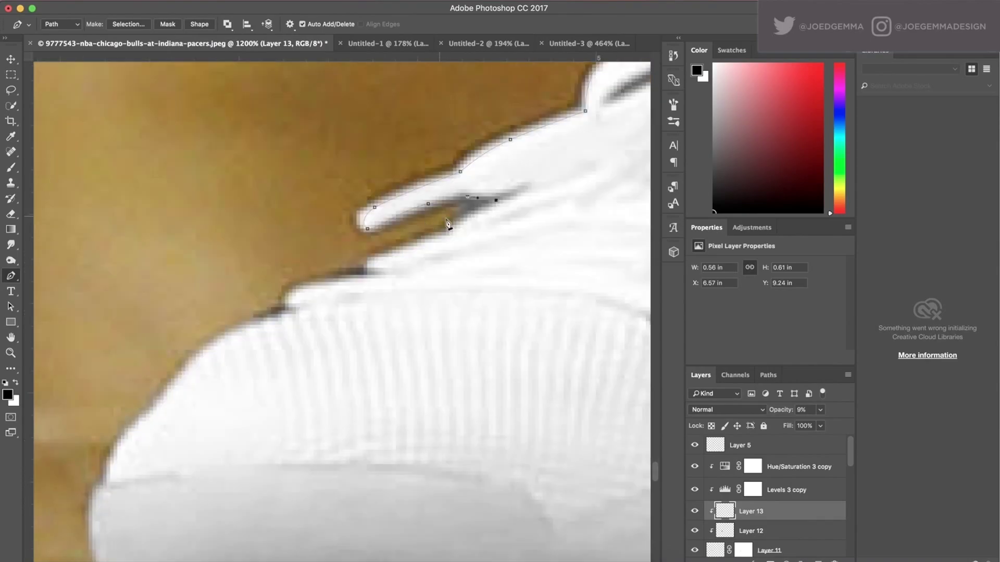
{"action": "scroll", "coordinate": [286, 312], "scroll_direction": "down", "scroll_amount": 3}
{"action": "left_click", "coordinate": [242, 298]}
{"action": "left_click", "coordinate": [188, 362]}
{"action": "left_click", "coordinate": [155, 419]}
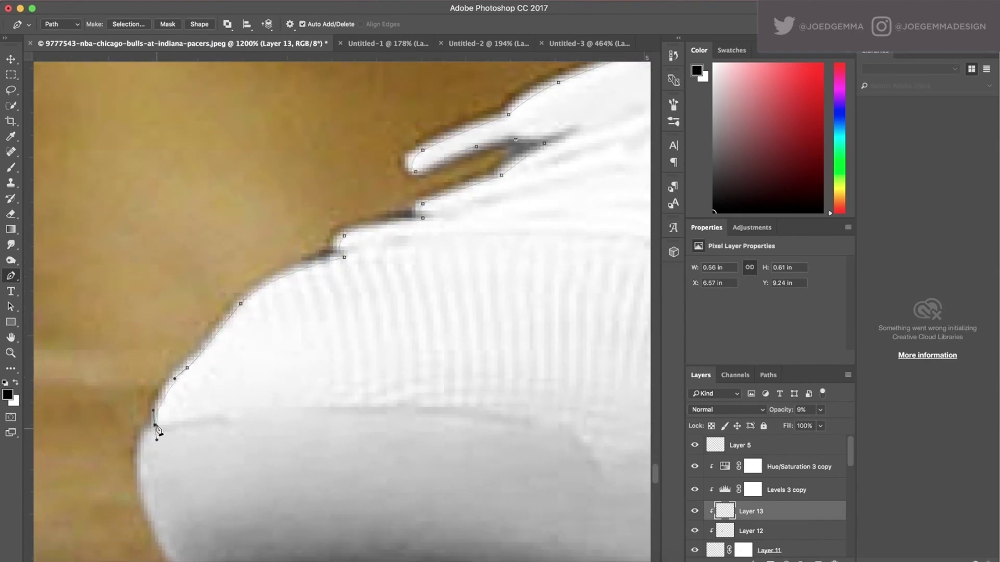
{"action": "left_click", "coordinate": [145, 490]}
{"action": "scroll", "coordinate": [157, 495], "scroll_direction": "down", "scroll_amount": 5}
{"action": "left_click", "coordinate": [150, 394]}
{"action": "scroll", "coordinate": [187, 469], "scroll_direction": "down", "scroll_amount": 3}
{"action": "scroll", "coordinate": [567, 430], "scroll_direction": "right", "scroll_amount": 3}
Continue the path along the sole, up the heel and around the shoe collar
{"action": "left_click", "coordinate": [567, 430]}
{"action": "scroll", "coordinate": [598, 423], "scroll_direction": "right", "scroll_amount": 4}
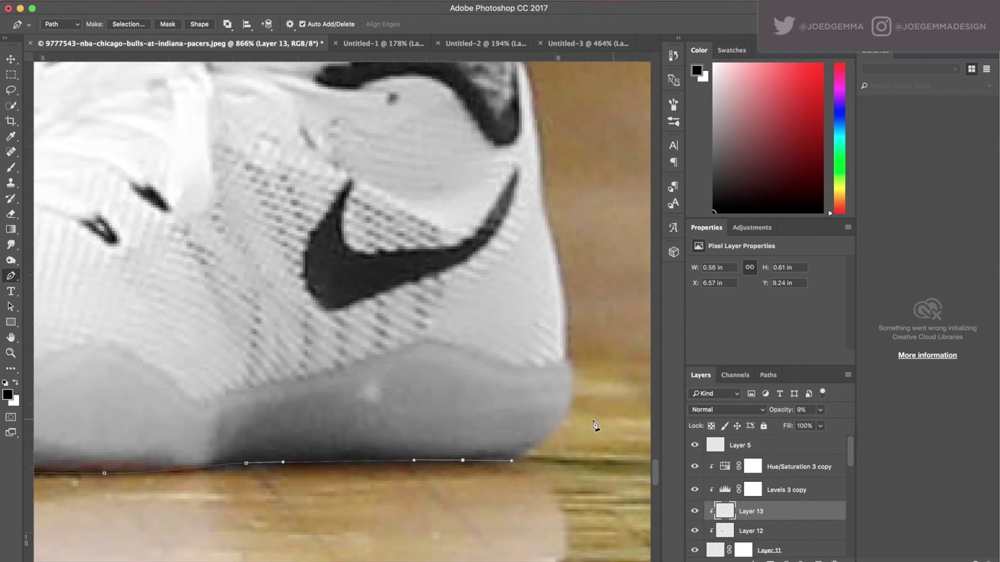
{"action": "left_click", "coordinate": [567, 399]}
{"action": "left_click", "coordinate": [563, 298]}
{"action": "scroll", "coordinate": [544, 213], "scroll_direction": "up", "scroll_amount": 4}
{"action": "left_click", "coordinate": [522, 197]}
{"action": "scroll", "coordinate": [522, 198], "scroll_direction": "up", "scroll_amount": 2}
{"action": "left_click", "coordinate": [481, 190]}
{"action": "scroll", "coordinate": [482, 190], "scroll_direction": "up", "scroll_amount": 2}
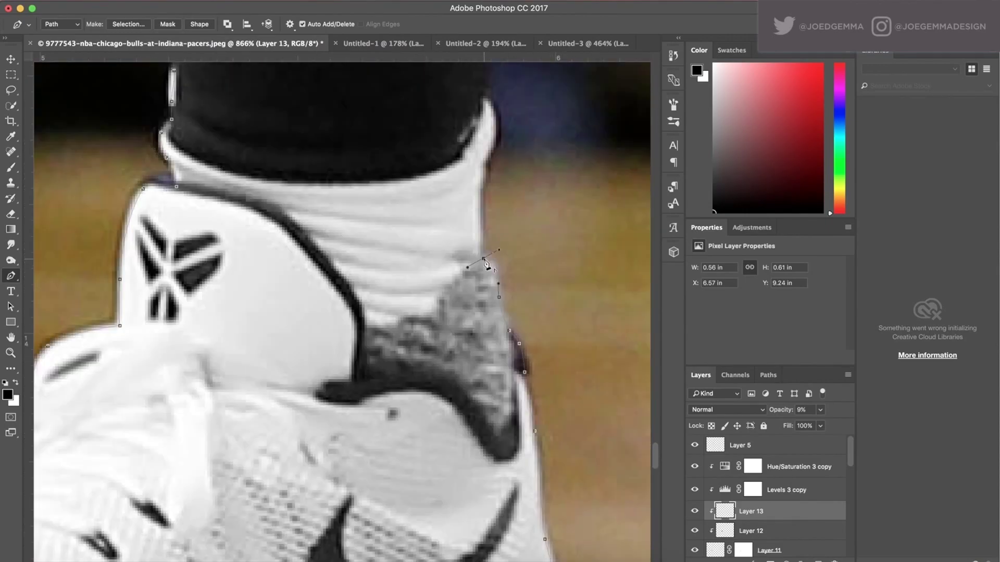
{"action": "left_click", "coordinate": [485, 163]}
{"action": "left_click", "coordinate": [492, 115]}
{"action": "scroll", "coordinate": [483, 102], "scroll_direction": "down", "scroll_amount": 2}
{"action": "scroll", "coordinate": [484, 156], "scroll_direction": "up", "scroll_amount": 6}
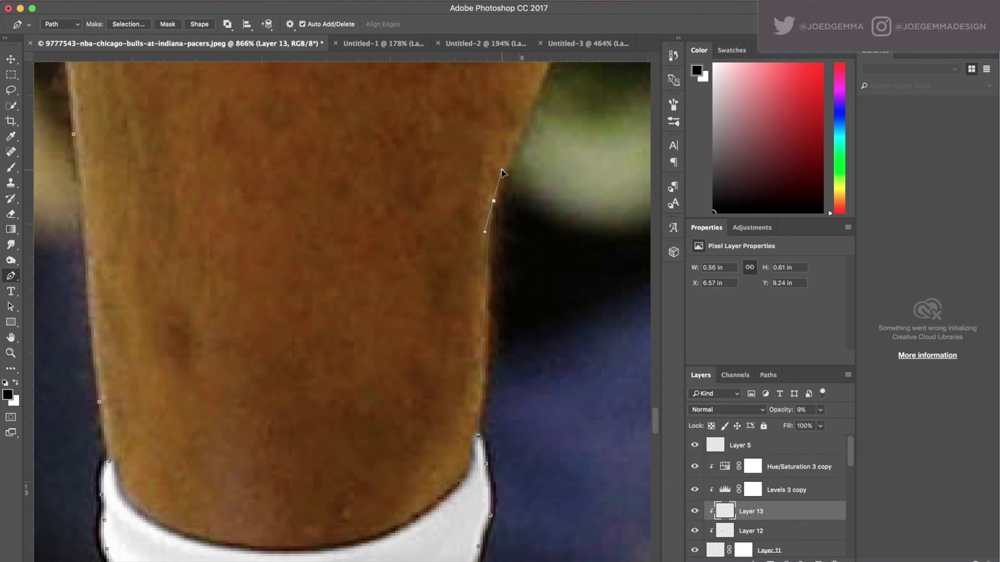
Trace up the leg's right edge and shorts hem, then curve down the jersey edge
{"action": "left_click", "coordinate": [429, 370]}
{"action": "left_click", "coordinate": [478, 246]}
{"action": "scroll", "coordinate": [485, 177], "scroll_direction": "up", "scroll_amount": 2}
{"action": "scroll", "coordinate": [484, 163], "scroll_direction": "up", "scroll_amount": 2}
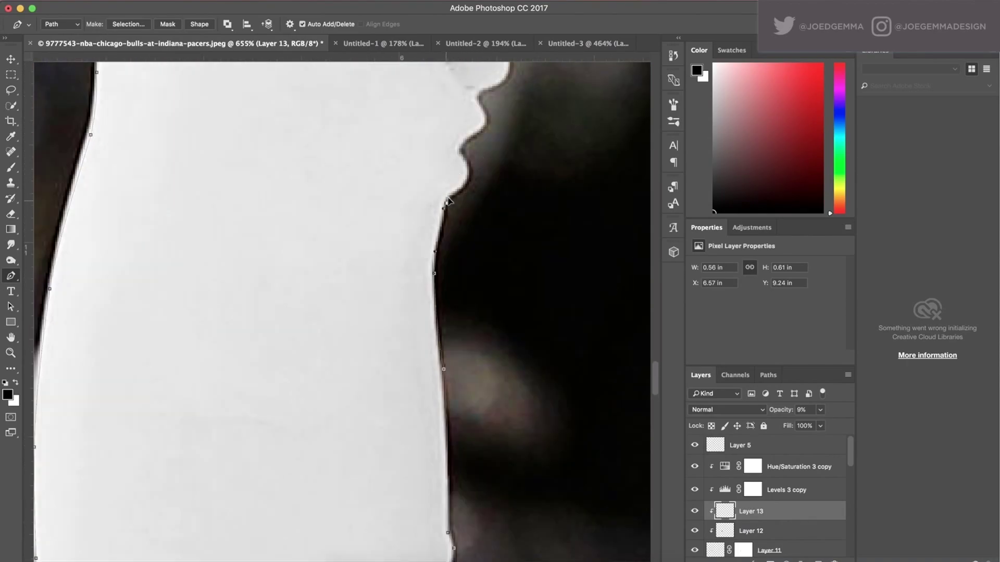
{"action": "scroll", "coordinate": [504, 80], "scroll_direction": "up", "scroll_amount": 3}
{"action": "left_click", "coordinate": [469, 263]}
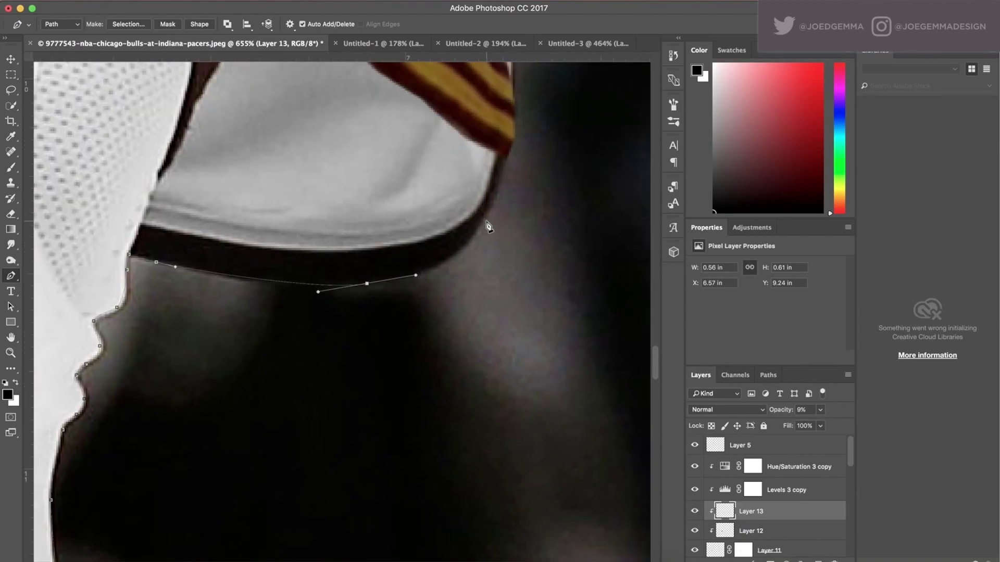
{"action": "scroll", "coordinate": [487, 225], "scroll_direction": "up", "scroll_amount": 3}
{"action": "left_click", "coordinate": [451, 227]}
{"action": "scroll", "coordinate": [447, 102], "scroll_direction": "up", "scroll_amount": 3}
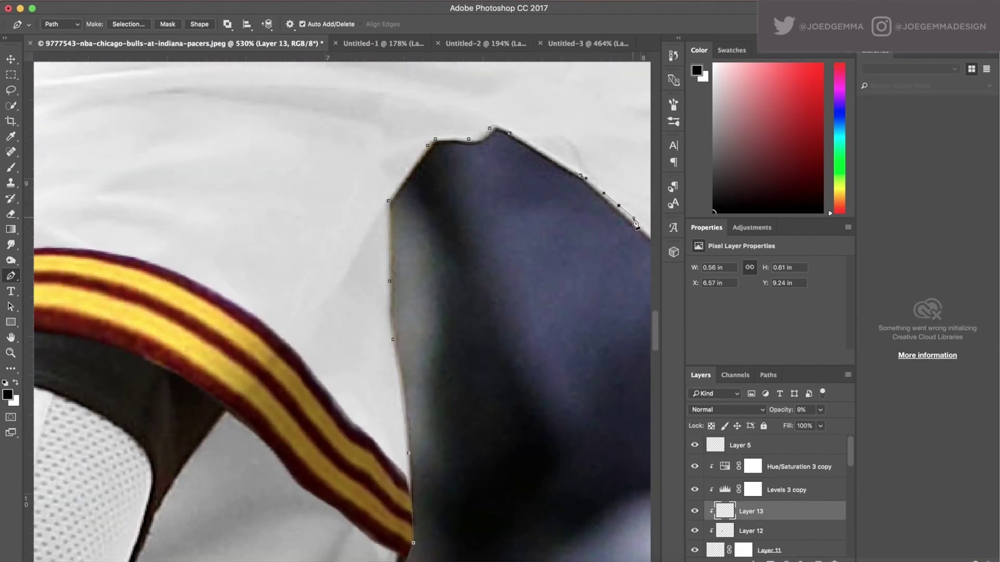
{"action": "scroll", "coordinate": [617, 308], "scroll_direction": "down", "scroll_amount": 2}
{"action": "scroll", "coordinate": [580, 303], "scroll_direction": "down", "scroll_amount": 5}
{"action": "scroll", "coordinate": [580, 303], "scroll_direction": "right", "scroll_amount": 5}
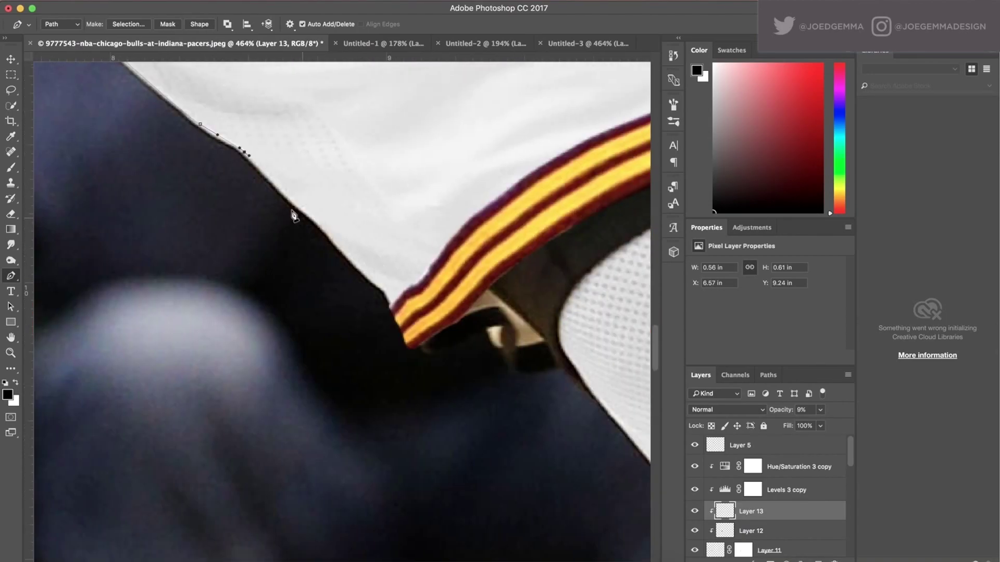
{"action": "left_click", "coordinate": [294, 201]}
{"action": "left_click", "coordinate": [331, 236]}
{"action": "left_click_drag", "start_coordinate": [362, 268], "coordinate": [372, 279]}
Trace the path along the stripe's underside and down the arm's edge
{"action": "left_click", "coordinate": [408, 344]}
{"action": "left_click", "coordinate": [451, 344]}
{"action": "left_click", "coordinate": [485, 326]}
{"action": "left_click", "coordinate": [502, 348]}
{"action": "left_click", "coordinate": [517, 372]}
{"action": "left_click", "coordinate": [557, 369]}
{"action": "left_click", "coordinate": [596, 401]}
{"action": "scroll", "coordinate": [595, 401], "scroll_direction": "down", "scroll_amount": 2}
{"action": "scroll", "coordinate": [461, 437], "scroll_direction": "down", "scroll_amount": 2}
Continue the path down the sleeve edge to the cuff corner
{"action": "left_click", "coordinate": [455, 427]}
{"action": "left_click", "coordinate": [490, 476]}
{"action": "scroll", "coordinate": [489, 476], "scroll_direction": "down", "scroll_amount": 4}
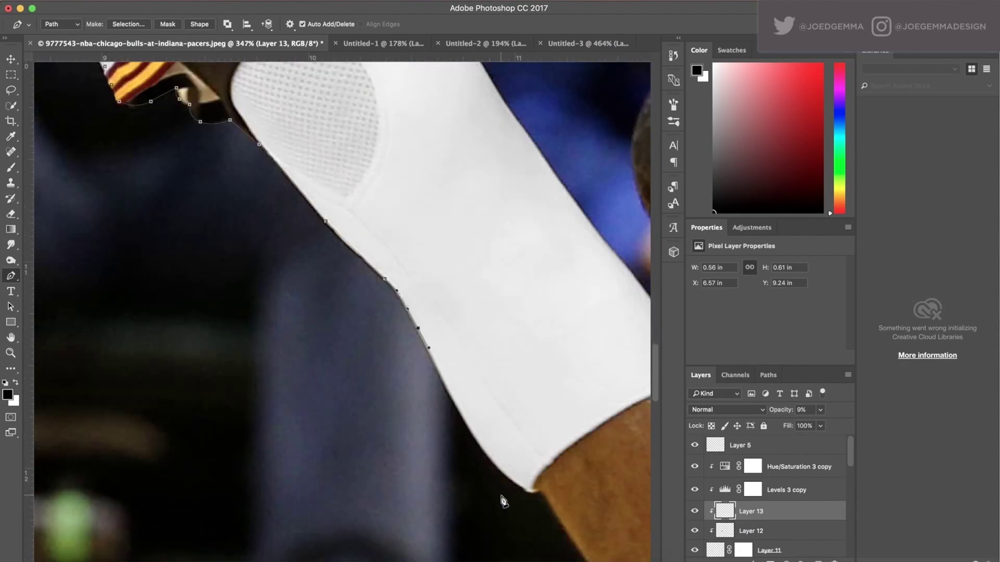
{"action": "left_click", "coordinate": [472, 415]}
{"action": "left_click", "coordinate": [495, 435]}
{"action": "left_click", "coordinate": [514, 444]}
{"action": "scroll", "coordinate": [530, 451], "scroll_direction": "down", "scroll_amount": 5}
{"action": "scroll", "coordinate": [530, 450], "scroll_direction": "right", "scroll_amount": 4}
Extend the path down the leg's edge and along the sock
{"action": "left_click", "coordinate": [426, 329]}
{"action": "left_click", "coordinate": [448, 355]}
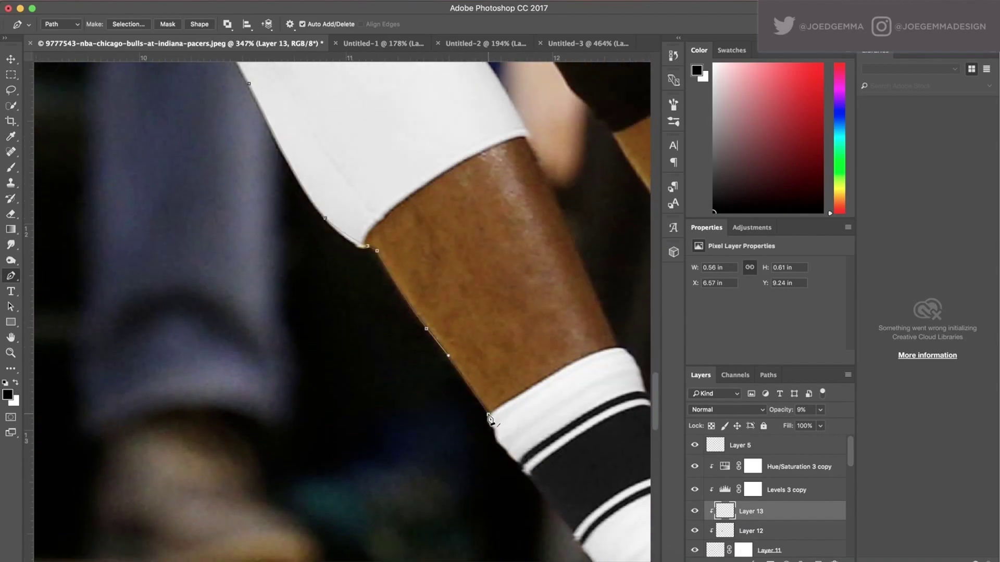
{"action": "scroll", "coordinate": [489, 418], "scroll_direction": "up", "scroll_amount": 3}
{"action": "left_click", "coordinate": [348, 197]}
{"action": "left_click", "coordinate": [348, 220]}
{"action": "left_click", "coordinate": [365, 235]}
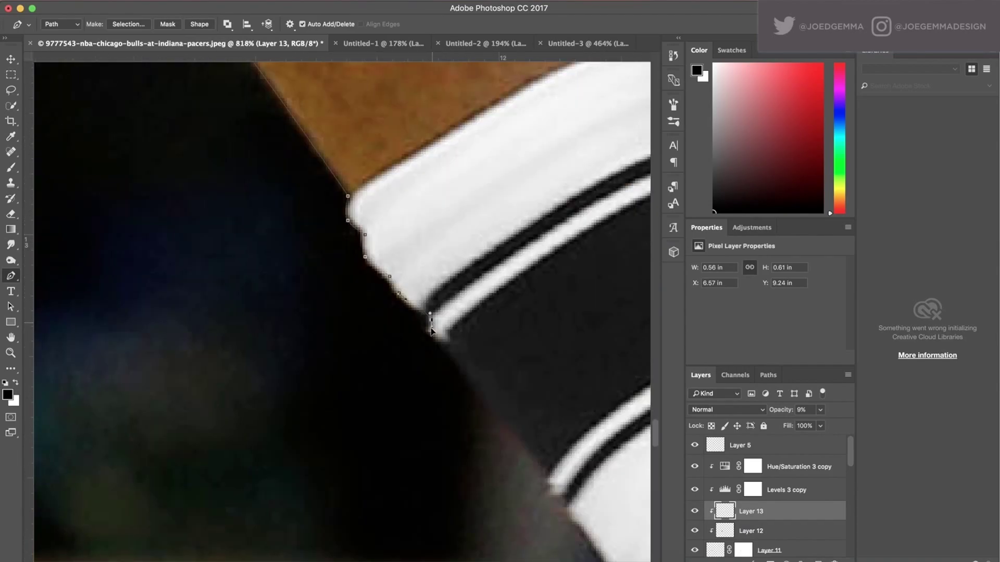
Place anchors along the shoe's outer edge
{"action": "scroll", "coordinate": [431, 331], "scroll_direction": "down", "scroll_amount": 8}
{"action": "left_click", "coordinate": [449, 417]}
{"action": "scroll", "coordinate": [448, 417], "scroll_direction": "down", "scroll_amount": 3}
{"action": "left_click", "coordinate": [482, 428]}
{"action": "scroll", "coordinate": [489, 475], "scroll_direction": "down", "scroll_amount": 2}
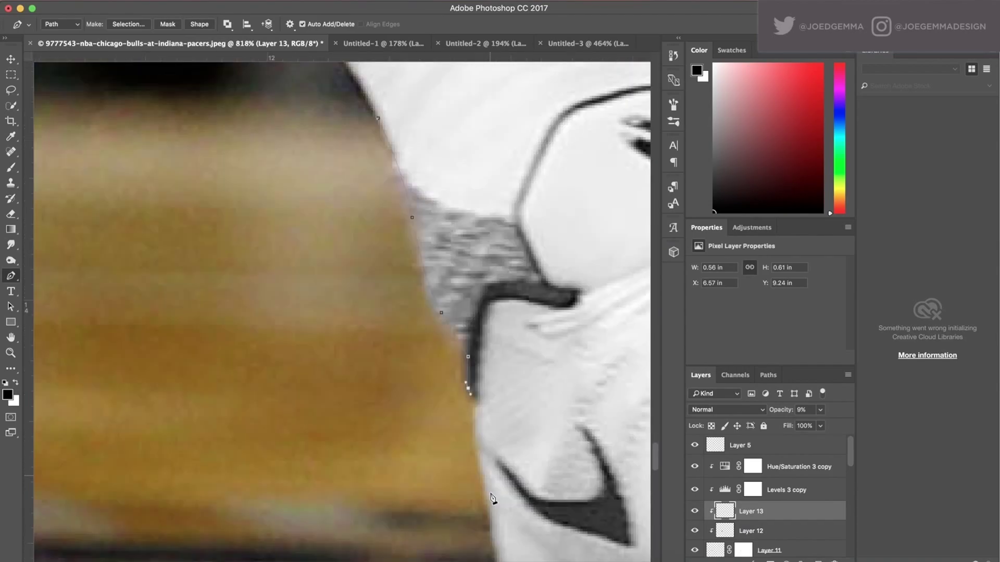
{"action": "left_click", "coordinate": [491, 498]}
{"action": "scroll", "coordinate": [491, 469], "scroll_direction": "down", "scroll_amount": 3}
{"action": "left_click", "coordinate": [491, 458]}
{"action": "scroll", "coordinate": [469, 395], "scroll_direction": "down", "scroll_amount": 4}
{"action": "scroll", "coordinate": [468, 396], "scroll_direction": "right", "scroll_amount": 2}
{"action": "left_click_drag", "start_coordinate": [442, 316], "coordinate": [441, 340]}
{"action": "scroll", "coordinate": [572, 420], "scroll_direction": "right", "scroll_amount": 3}
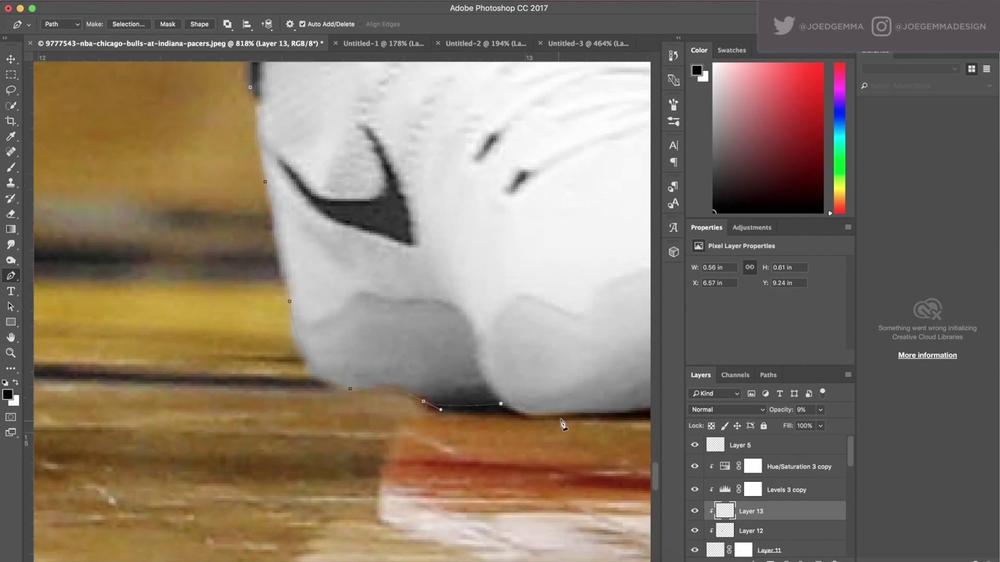
{"action": "left_click_drag", "start_coordinate": [468, 425], "coordinate": [567, 416]}
{"action": "scroll", "coordinate": [565, 416], "scroll_direction": "right", "scroll_amount": 6}
{"action": "scroll", "coordinate": [573, 405], "scroll_direction": "down", "scroll_amount": 3}
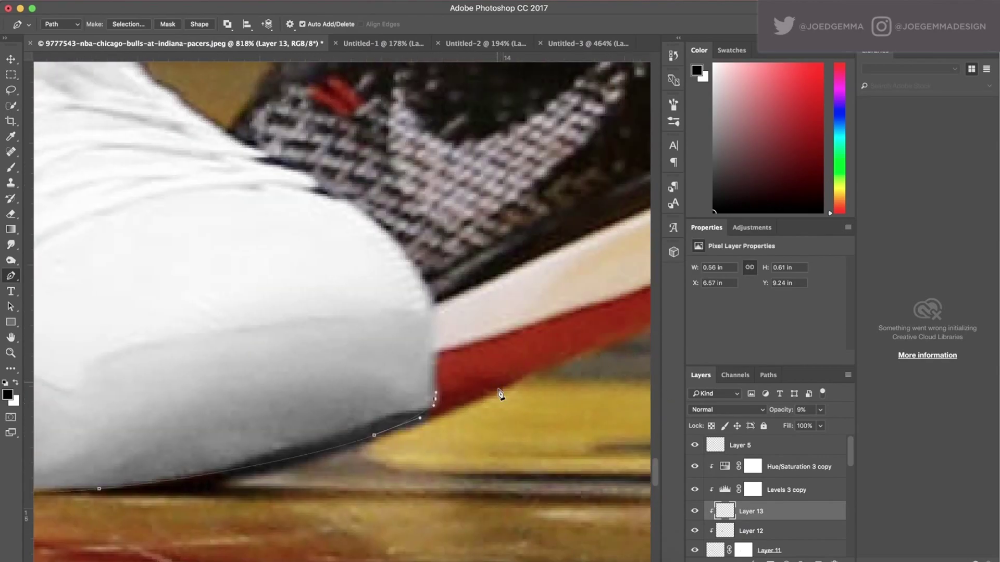
Trace around the shoe toe and back up the shoe with a curved anchor
{"action": "left_click", "coordinate": [439, 349]}
{"action": "left_click", "coordinate": [359, 211]}
{"action": "scroll", "coordinate": [234, 140], "scroll_direction": "up", "scroll_amount": 3}
{"action": "left_click", "coordinate": [265, 228]}
{"action": "left_click", "coordinate": [238, 207]}
{"action": "left_click", "coordinate": [221, 187]}
{"action": "scroll", "coordinate": [285, 209], "scroll_direction": "up", "scroll_amount": 2}
{"action": "scroll", "coordinate": [285, 208], "scroll_direction": "left", "scroll_amount": 1}
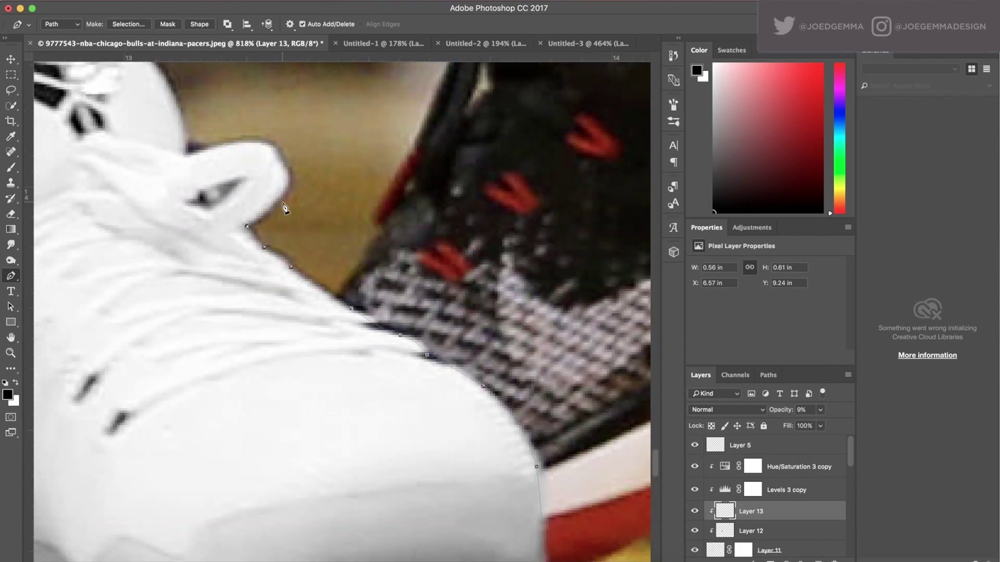
{"action": "scroll", "coordinate": [229, 166], "scroll_direction": "up", "scroll_amount": 4}
{"action": "scroll", "coordinate": [229, 167], "scroll_direction": "left", "scroll_amount": 5}
{"action": "left_click_drag", "start_coordinate": [254, 171], "coordinate": [143, 148]}
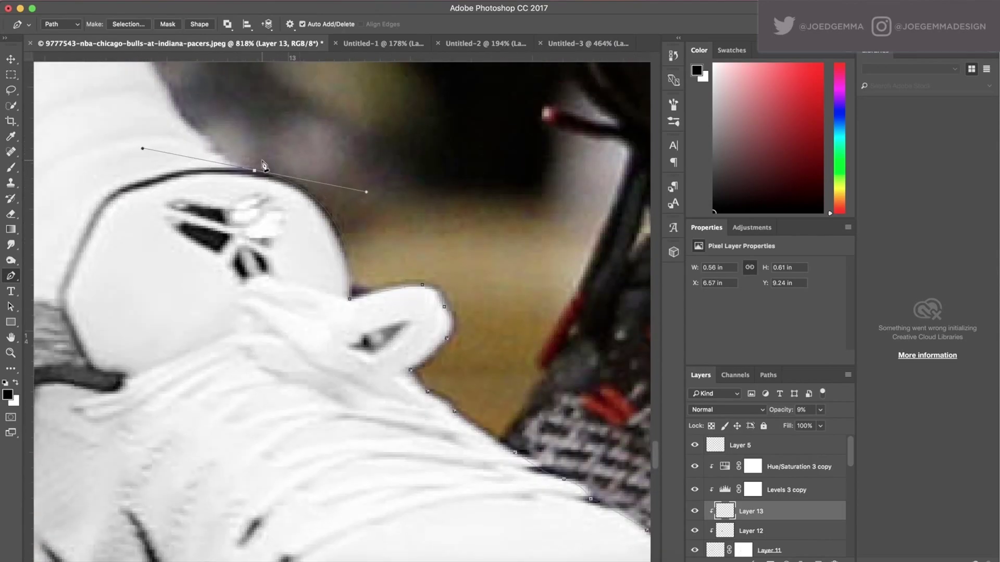
{"action": "scroll", "coordinate": [252, 172], "scroll_direction": "up", "scroll_amount": 3}
{"action": "scroll", "coordinate": [253, 172], "scroll_direction": "left", "scroll_amount": 2}
Continue the path up the sock and its cuff edge
{"action": "left_click", "coordinate": [365, 157]}
{"action": "scroll", "coordinate": [313, 156], "scroll_direction": "up", "scroll_amount": 3}
{"action": "left_click", "coordinate": [292, 141]}
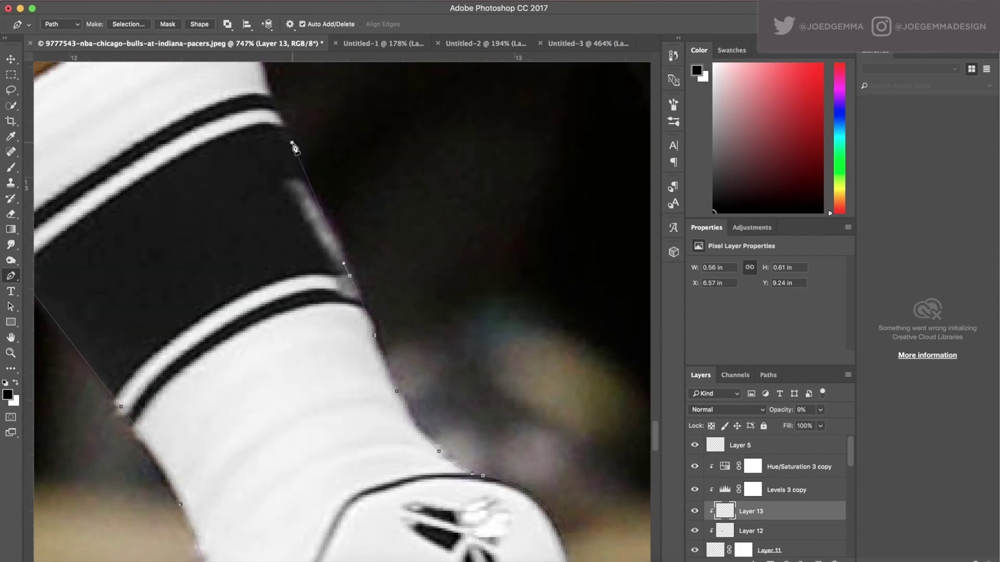
{"action": "scroll", "coordinate": [295, 148], "scroll_direction": "down", "scroll_amount": 3}
{"action": "scroll", "coordinate": [257, 100], "scroll_direction": "up", "scroll_amount": 4}
{"action": "scroll", "coordinate": [250, 102], "scroll_direction": "up", "scroll_amount": 3}
{"action": "left_click", "coordinate": [390, 324]}
{"action": "left_click", "coordinate": [374, 284]}
{"action": "left_click", "coordinate": [353, 267]}
{"action": "left_click_drag", "start_coordinate": [309, 166], "coordinate": [300, 150]}
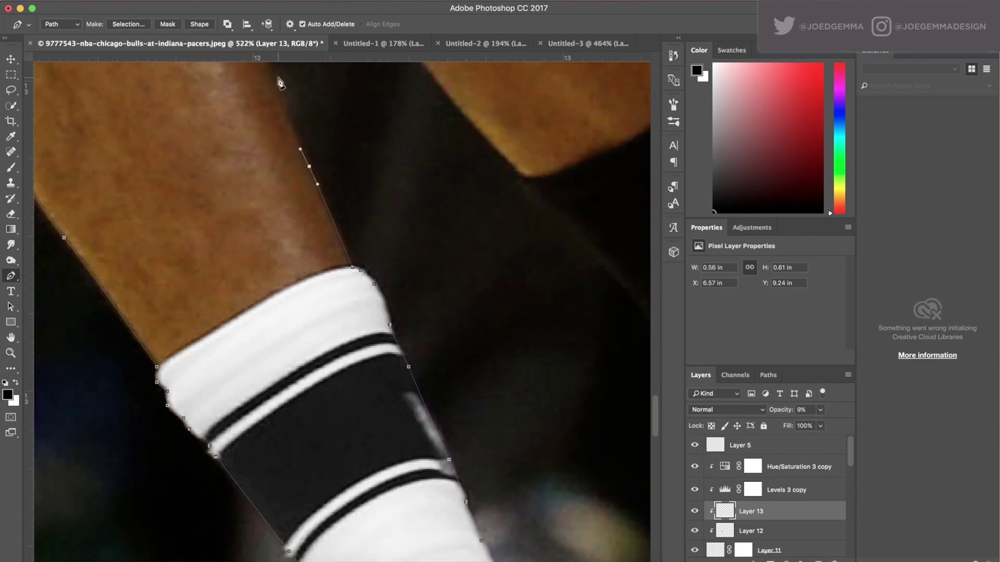
{"action": "scroll", "coordinate": [307, 125], "scroll_direction": "up", "scroll_amount": 5}
{"action": "scroll", "coordinate": [307, 125], "scroll_direction": "left", "scroll_amount": 3}
{"action": "scroll", "coordinate": [335, 167], "scroll_direction": "up", "scroll_amount": 1}
{"action": "scroll", "coordinate": [323, 135], "scroll_direction": "up", "scroll_amount": 3}
{"action": "scroll", "coordinate": [333, 161], "scroll_direction": "up", "scroll_amount": 3}
{"action": "scroll", "coordinate": [333, 161], "scroll_direction": "left", "scroll_amount": 2}
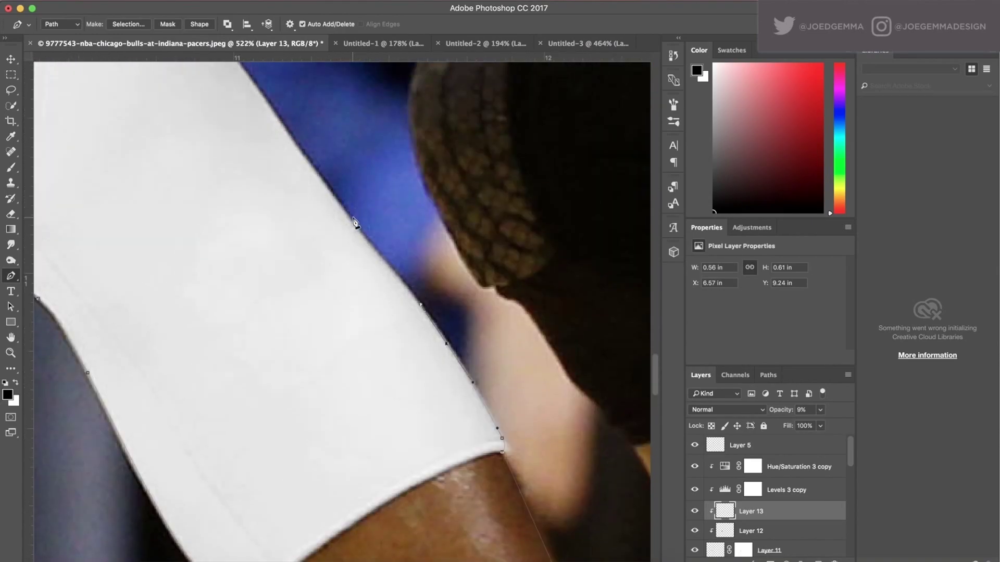
{"action": "scroll", "coordinate": [365, 219], "scroll_direction": "up", "scroll_amount": 6}
{"action": "scroll", "coordinate": [364, 219], "scroll_direction": "left", "scroll_amount": 5}
{"action": "scroll", "coordinate": [400, 178], "scroll_direction": "up", "scroll_amount": 3}
{"action": "scroll", "coordinate": [399, 178], "scroll_direction": "left", "scroll_amount": 1}
Extend the path up to and just above the yellow stripe
{"action": "left_click", "coordinate": [399, 235]}
{"action": "left_click", "coordinate": [395, 212]}
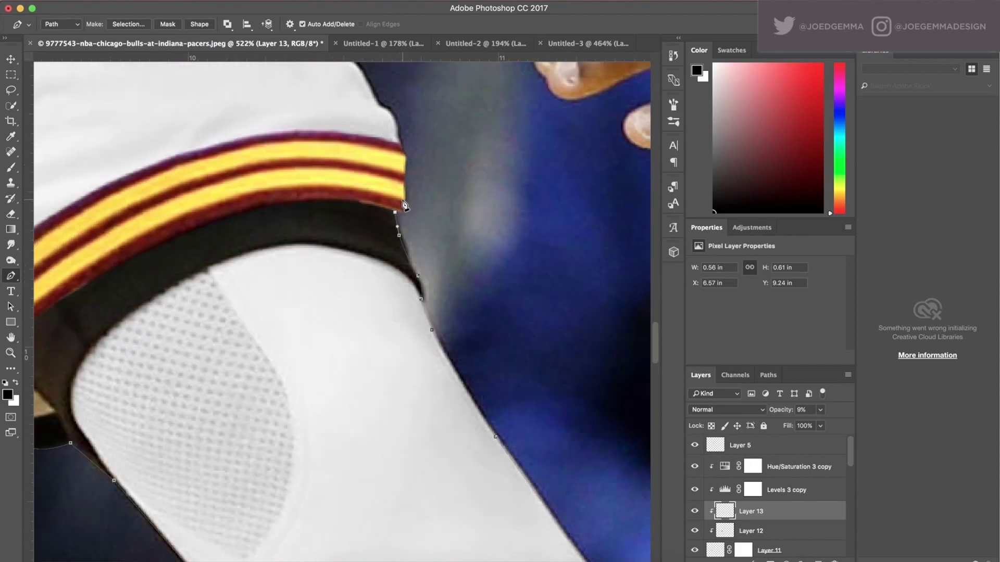
{"action": "scroll", "coordinate": [382, 112], "scroll_direction": "down", "scroll_amount": 1}
{"action": "scroll", "coordinate": [383, 112], "scroll_direction": "up", "scroll_amount": 6}
{"action": "left_click", "coordinate": [403, 370]}
{"action": "scroll", "coordinate": [329, 250], "scroll_direction": "up", "scroll_amount": 5}
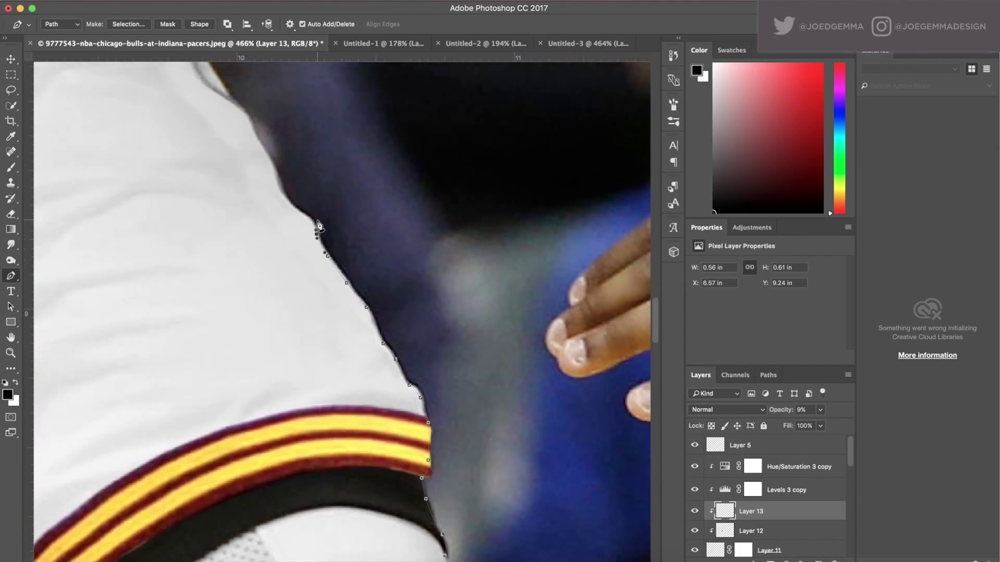
{"action": "scroll", "coordinate": [317, 223], "scroll_direction": "left", "scroll_amount": 4}
Trace the shirt edge up toward the shoulder notch
{"action": "left_click", "coordinate": [397, 318]}
{"action": "left_click", "coordinate": [375, 275]}
{"action": "left_click", "coordinate": [357, 241]}
{"action": "left_click", "coordinate": [332, 209]}
{"action": "left_click", "coordinate": [323, 202]}
{"action": "left_click", "coordinate": [308, 165]}
{"action": "left_click", "coordinate": [296, 125]}
{"action": "scroll", "coordinate": [297, 125], "scroll_direction": "up", "scroll_amount": 6}
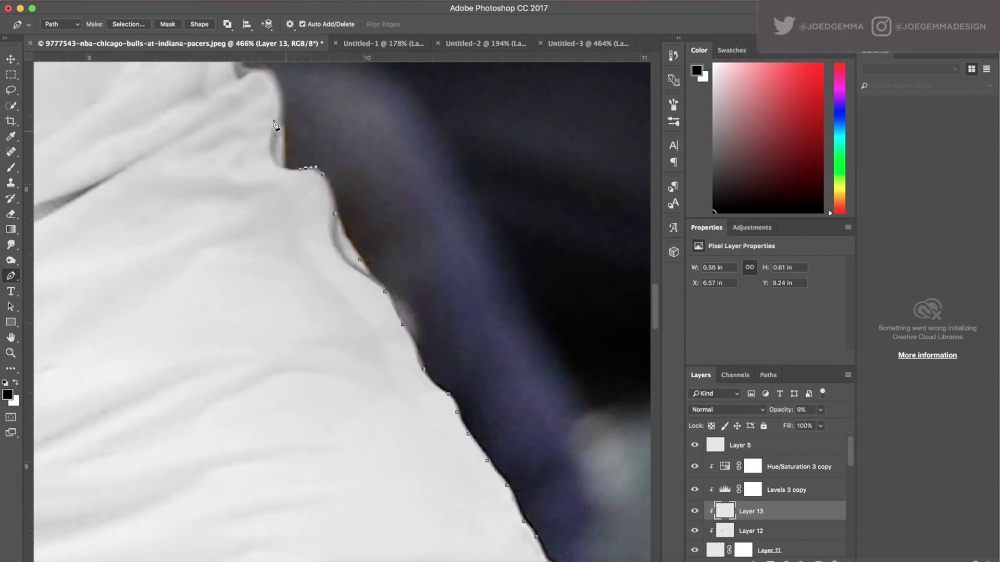
{"action": "scroll", "coordinate": [297, 125], "scroll_direction": "left", "scroll_amount": 2}
{"action": "left_click", "coordinate": [317, 253]}
{"action": "left_click", "coordinate": [314, 191]}
{"action": "left_click", "coordinate": [292, 168]}
{"action": "left_click", "coordinate": [274, 151]}
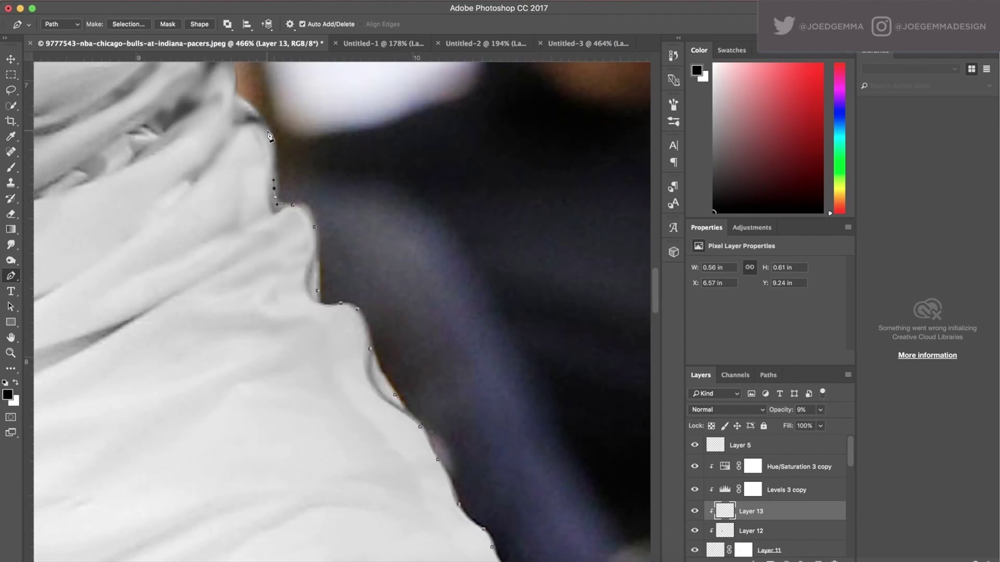
Carry the path further up the shirt edge
{"action": "left_click", "coordinate": [269, 127]}
{"action": "scroll", "coordinate": [269, 126], "scroll_direction": "up", "scroll_amount": 6}
{"action": "scroll", "coordinate": [268, 126], "scroll_direction": "left", "scroll_amount": 3}
{"action": "left_click", "coordinate": [312, 250]}
{"action": "left_click", "coordinate": [310, 213]}
{"action": "left_click", "coordinate": [279, 198]}
{"action": "scroll", "coordinate": [319, 103], "scroll_direction": "up", "scroll_amount": 7}
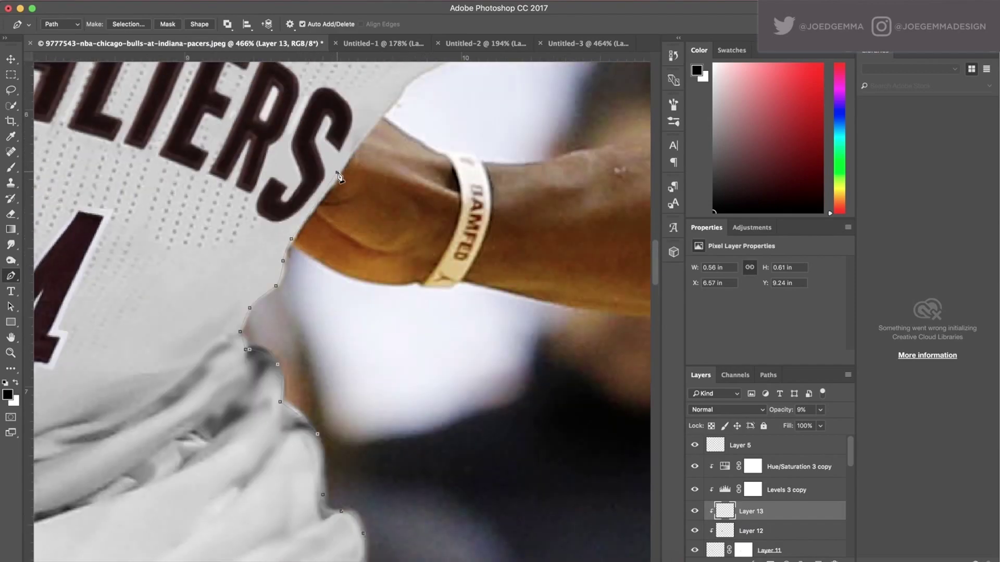
Add anchors along the upper arm and sleeve edge
{"action": "left_click", "coordinate": [335, 223]}
{"action": "left_click_drag", "start_coordinate": [364, 214], "coordinate": [444, 198]}
{"action": "scroll", "coordinate": [359, 250], "scroll_direction": "right", "scroll_amount": 5}
{"action": "scroll", "coordinate": [358, 251], "scroll_direction": "up", "scroll_amount": 2}
{"action": "left_click", "coordinate": [438, 294]}
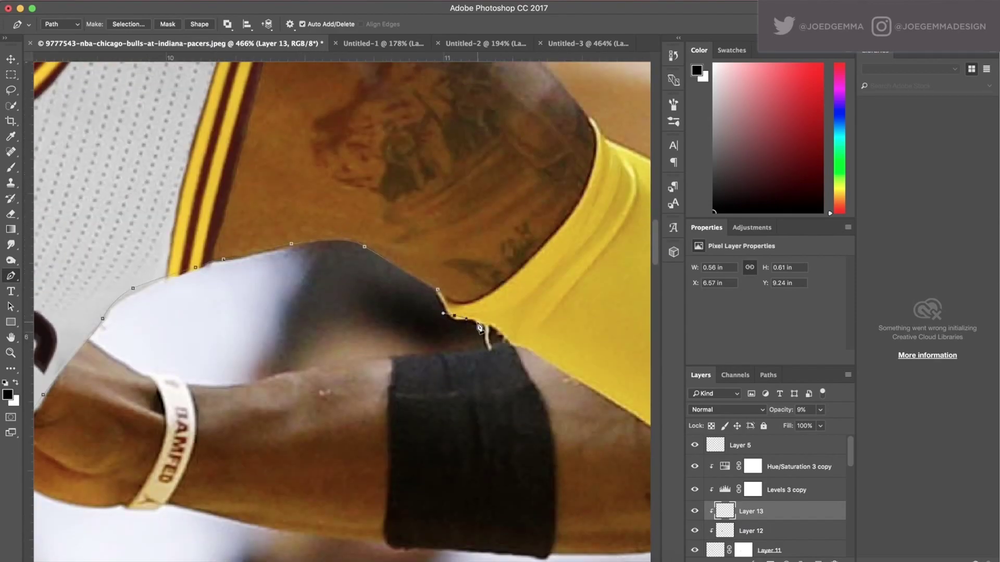
{"action": "scroll", "coordinate": [396, 348], "scroll_direction": "right", "scroll_amount": 5}
{"action": "scroll", "coordinate": [449, 378], "scroll_direction": "up", "scroll_amount": 2}
{"action": "scroll", "coordinate": [453, 424], "scroll_direction": "down", "scroll_amount": 3}
{"action": "scroll", "coordinate": [515, 432], "scroll_direction": "down", "scroll_amount": 4}
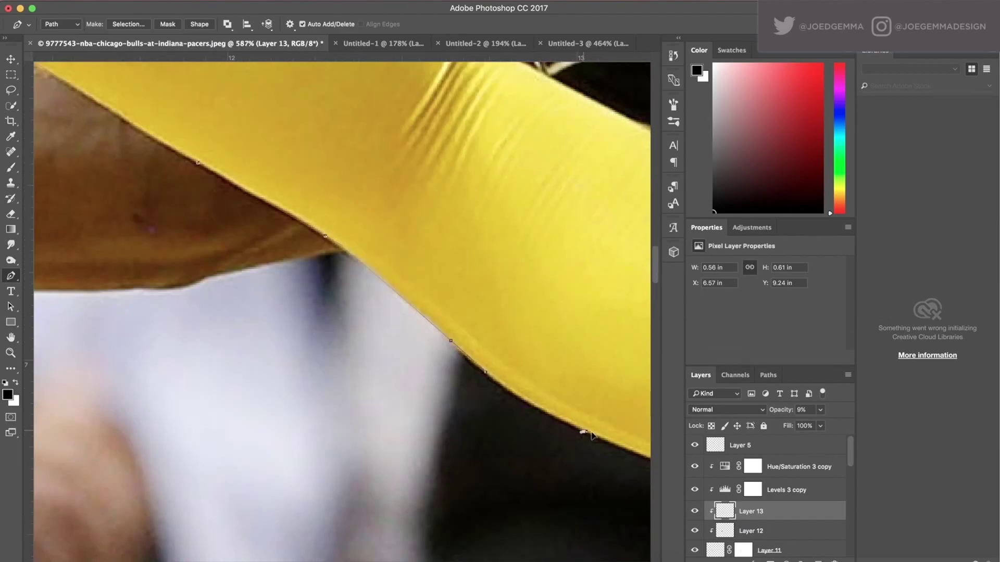
{"action": "scroll", "coordinate": [516, 432], "scroll_direction": "right", "scroll_amount": 8}
{"action": "left_click_drag", "start_coordinate": [389, 424], "coordinate": [411, 436]}
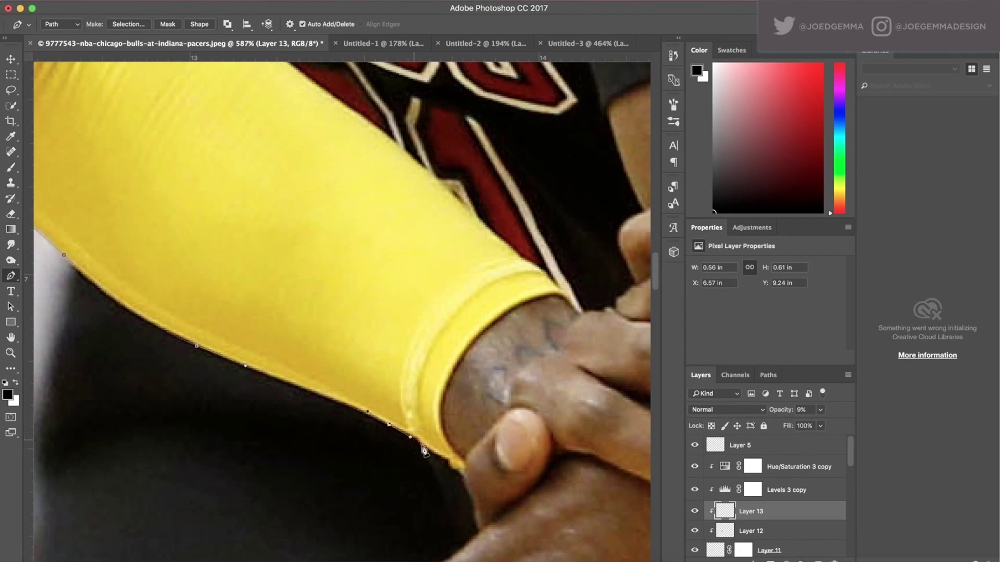
Extend the path from the wrist along the hand
{"action": "left_click", "coordinate": [515, 507]}
{"action": "left_click", "coordinate": [564, 466]}
{"action": "left_click_drag", "start_coordinate": [593, 463], "coordinate": [598, 464]}
{"action": "scroll", "coordinate": [588, 476], "scroll_direction": "right", "scroll_amount": 5}
{"action": "scroll", "coordinate": [588, 476], "scroll_direction": "down", "scroll_amount": 2}
{"action": "scroll", "coordinate": [526, 382], "scroll_direction": "down", "scroll_amount": 2}
{"action": "scroll", "coordinate": [525, 382], "scroll_direction": "right", "scroll_amount": 4}
Outline the middle and ring fingers and around the top fingertip
{"action": "left_click", "coordinate": [515, 348]}
{"action": "left_click", "coordinate": [566, 375]}
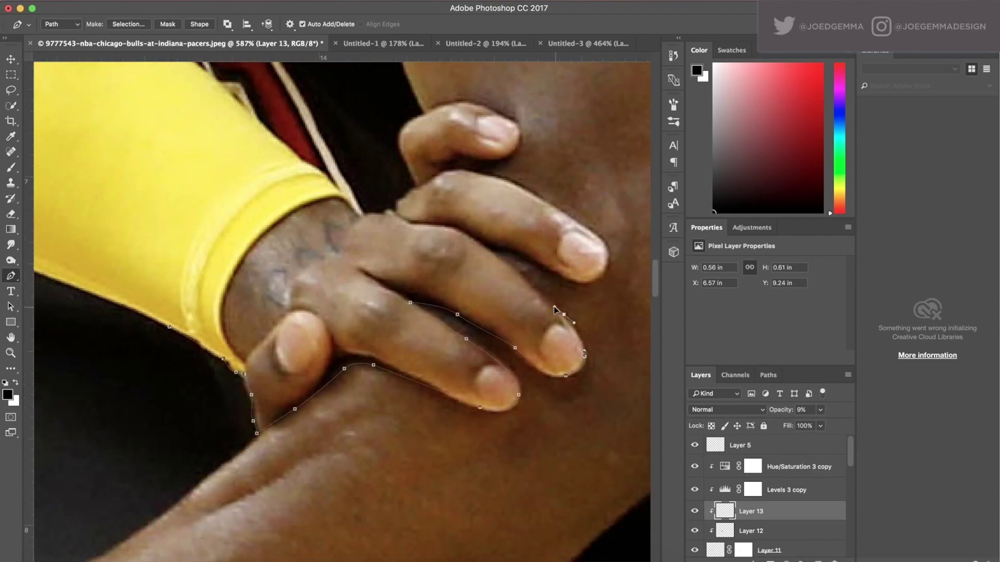
{"action": "left_click", "coordinate": [485, 247]}
{"action": "left_click", "coordinate": [536, 264]}
{"action": "left_click", "coordinate": [606, 256]}
{"action": "left_click", "coordinate": [562, 212]}
{"action": "left_click", "coordinate": [493, 176]}
{"action": "left_click", "coordinate": [475, 170]}
{"action": "left_click", "coordinate": [506, 162]}
{"action": "left_click", "coordinate": [517, 138]}
{"action": "left_click", "coordinate": [508, 117]}
{"action": "left_click", "coordinate": [457, 103]}
{"action": "left_click", "coordinate": [441, 109]}
Follow the yellow sleeve's top edge toward the shoulder with a curved anchor
{"action": "scroll", "coordinate": [352, 212], "scroll_direction": "up", "scroll_amount": 5}
{"action": "scroll", "coordinate": [352, 212], "scroll_direction": "left", "scroll_amount": 5}
{"action": "left_click", "coordinate": [333, 219]}
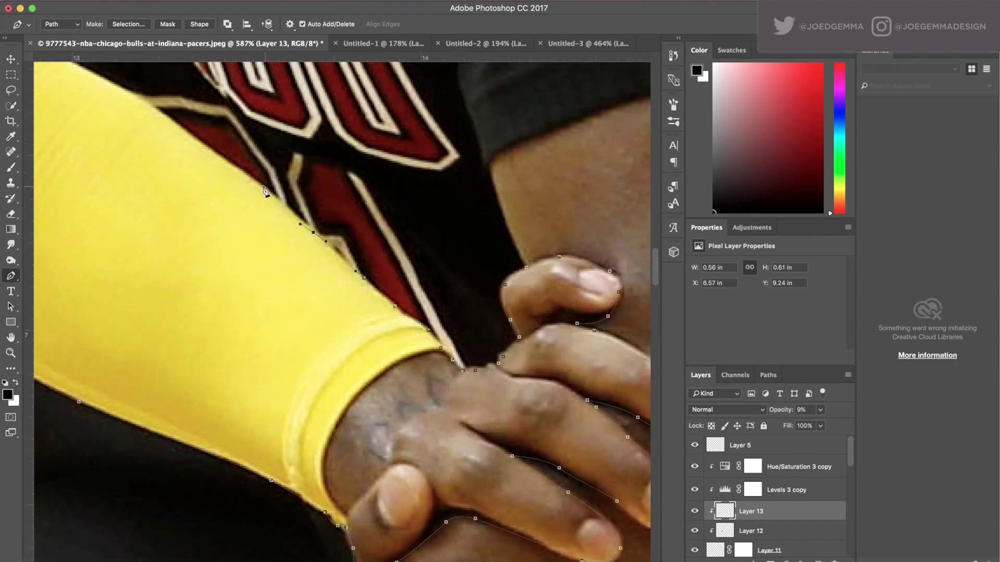
{"action": "left_click", "coordinate": [312, 216]}
{"action": "left_click", "coordinate": [295, 220]}
{"action": "scroll", "coordinate": [281, 216], "scroll_direction": "up", "scroll_amount": 5}
{"action": "scroll", "coordinate": [281, 216], "scroll_direction": "left", "scroll_amount": 8}
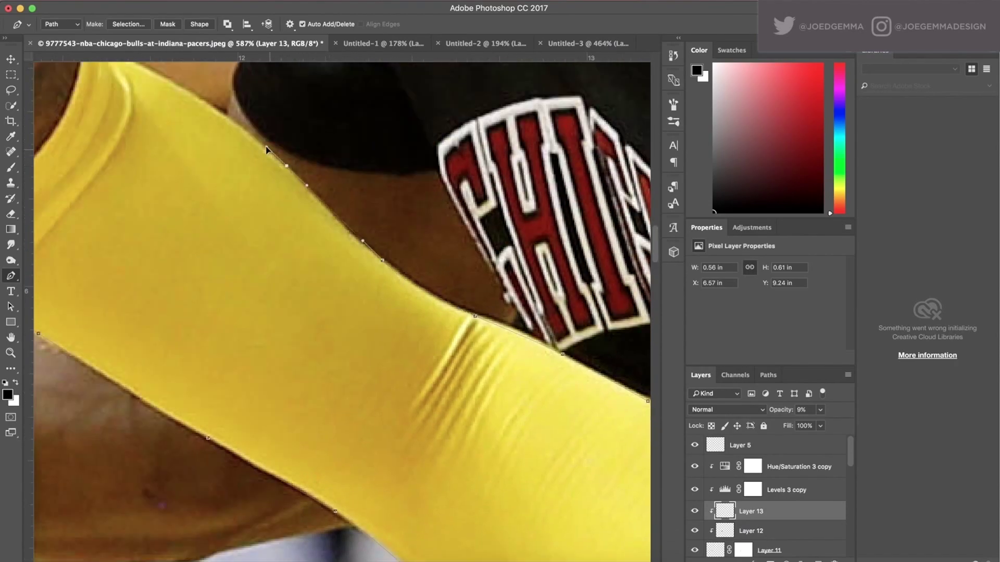
{"action": "left_click", "coordinate": [627, 416]}
{"action": "left_click", "coordinate": [535, 361]}
{"action": "left_click", "coordinate": [439, 266]}
{"action": "left_click_drag", "start_coordinate": [349, 199], "coordinate": [327, 184]}
{"action": "scroll", "coordinate": [235, 130], "scroll_direction": "up", "scroll_amount": 8}
{"action": "scroll", "coordinate": [236, 130], "scroll_direction": "left", "scroll_amount": 10}
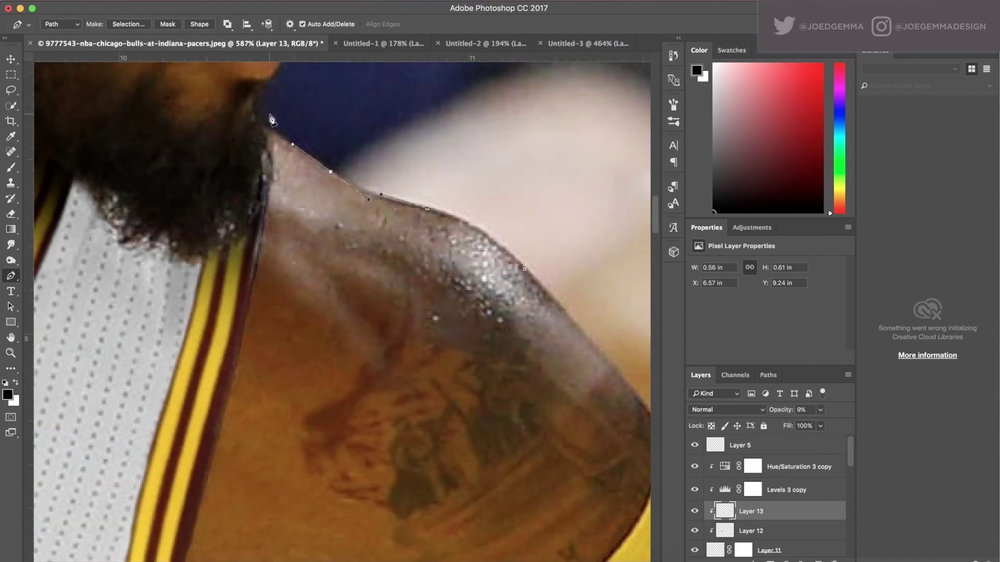
Trace the shoulder edge up to the chin
{"action": "left_click", "coordinate": [565, 355]}
{"action": "left_click", "coordinate": [466, 295]}
{"action": "left_click", "coordinate": [370, 258]}
{"action": "left_click", "coordinate": [297, 209]}
{"action": "left_click", "coordinate": [300, 169]}
{"action": "left_click", "coordinate": [320, 147]}
Trace the face profile around the lips and nose
{"action": "left_click", "coordinate": [319, 123]}
{"action": "scroll", "coordinate": [327, 135], "scroll_direction": "up", "scroll_amount": 4}
{"action": "left_click", "coordinate": [344, 149]}
{"action": "scroll", "coordinate": [354, 151], "scroll_direction": "up", "scroll_amount": 4}
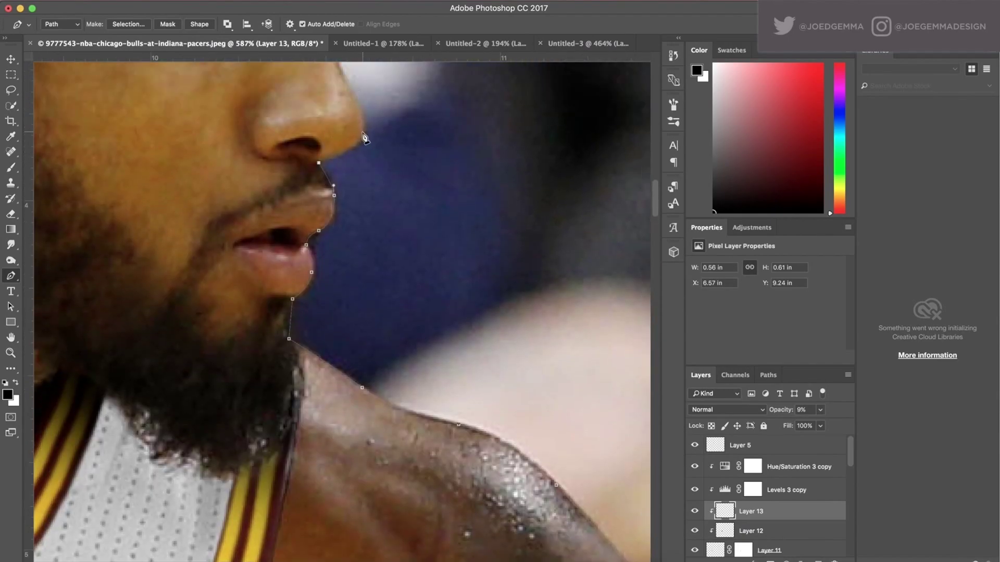
{"action": "left_click", "coordinate": [351, 156]}
{"action": "scroll", "coordinate": [343, 151], "scroll_direction": "up", "scroll_amount": 4}
{"action": "scroll", "coordinate": [333, 130], "scroll_direction": "up", "scroll_amount": 2}
{"action": "left_click", "coordinate": [342, 150]}
{"action": "scroll", "coordinate": [329, 120], "scroll_direction": "down", "scroll_amount": 2}
{"action": "scroll", "coordinate": [333, 125], "scroll_direction": "up", "scroll_amount": 6}
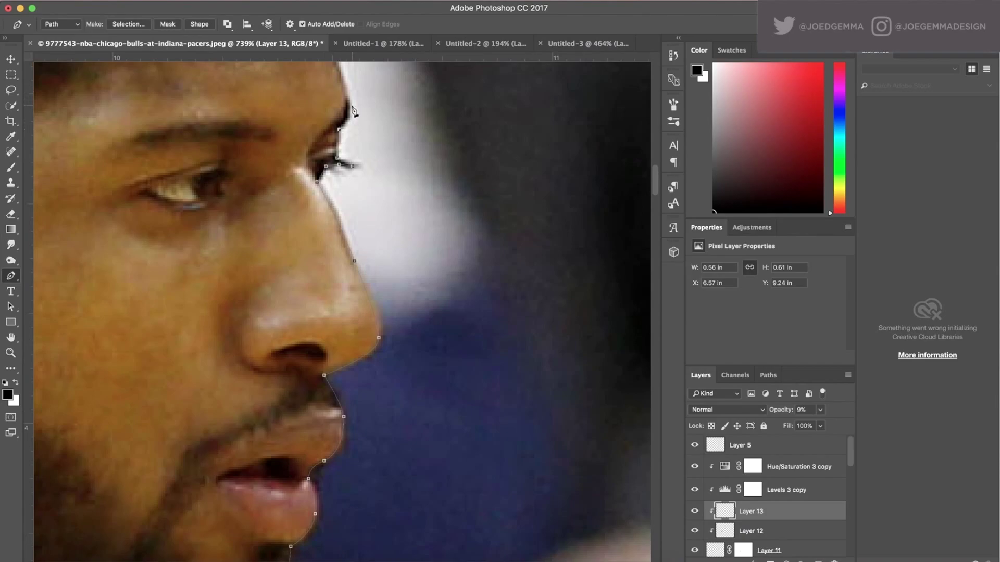
Continue the path along the brow and forehead
{"action": "left_click", "coordinate": [357, 303]}
{"action": "left_click", "coordinate": [364, 280]}
{"action": "left_click", "coordinate": [348, 233]}
{"action": "left_click", "coordinate": [353, 198]}
{"action": "left_click_drag", "start_coordinate": [357, 145], "coordinate": [340, 117]}
{"action": "scroll", "coordinate": [365, 156], "scroll_direction": "up", "scroll_amount": 5}
Trace the path around the hair outline
{"action": "left_click", "coordinate": [375, 219]}
{"action": "left_click", "coordinate": [341, 190]}
{"action": "scroll", "coordinate": [344, 188], "scroll_direction": "up", "scroll_amount": 3}
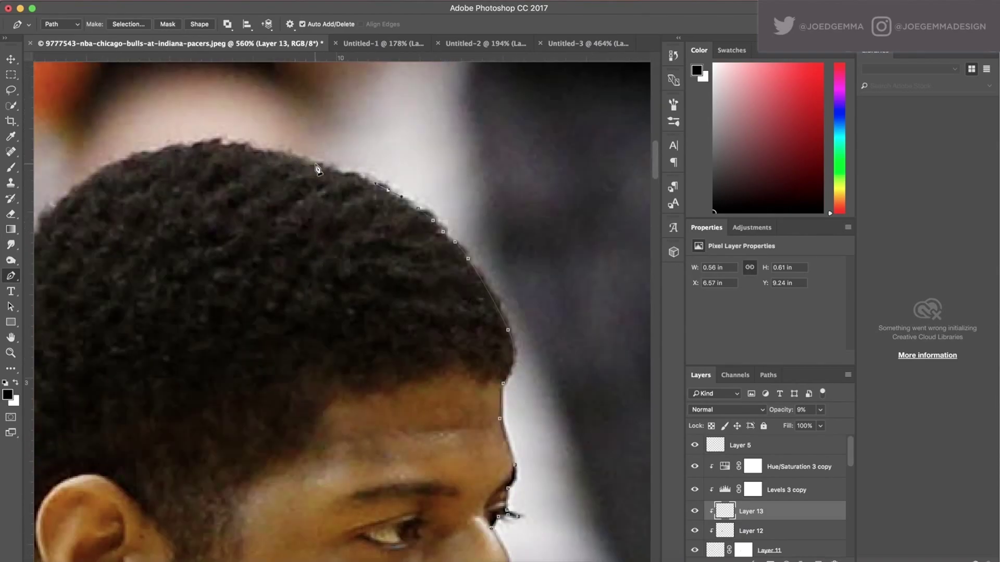
{"action": "left_click", "coordinate": [317, 169]}
{"action": "left_click", "coordinate": [232, 149]}
{"action": "scroll", "coordinate": [208, 156], "scroll_direction": "left", "scroll_amount": 3}
{"action": "left_click", "coordinate": [153, 218]}
{"action": "scroll", "coordinate": [73, 406], "scroll_direction": "down", "scroll_amount": 4}
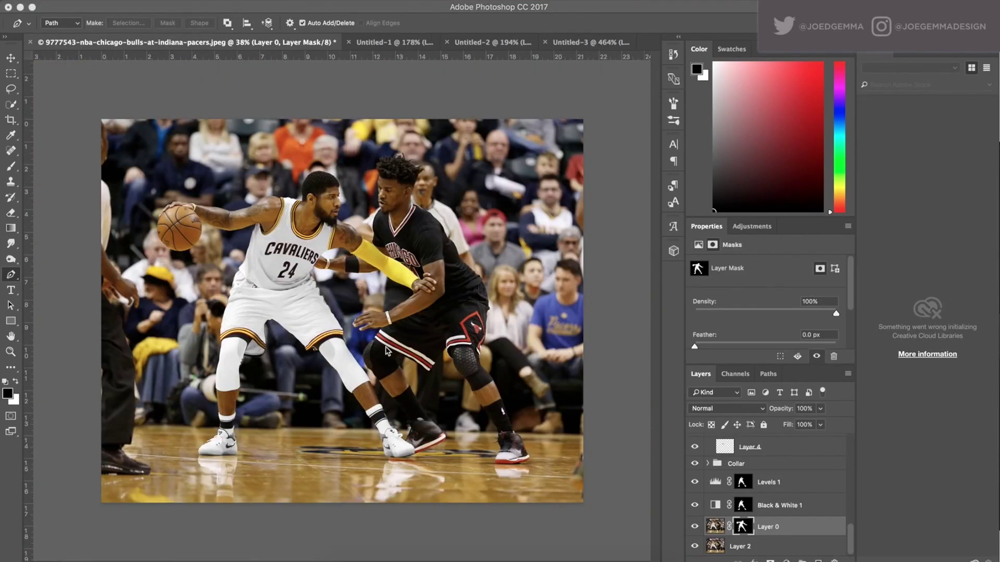
{"action": "scroll", "coordinate": [324, 298], "scroll_direction": "up", "scroll_amount": 5}
{"action": "scroll", "coordinate": [324, 297], "scroll_direction": "up", "scroll_amount": 5}
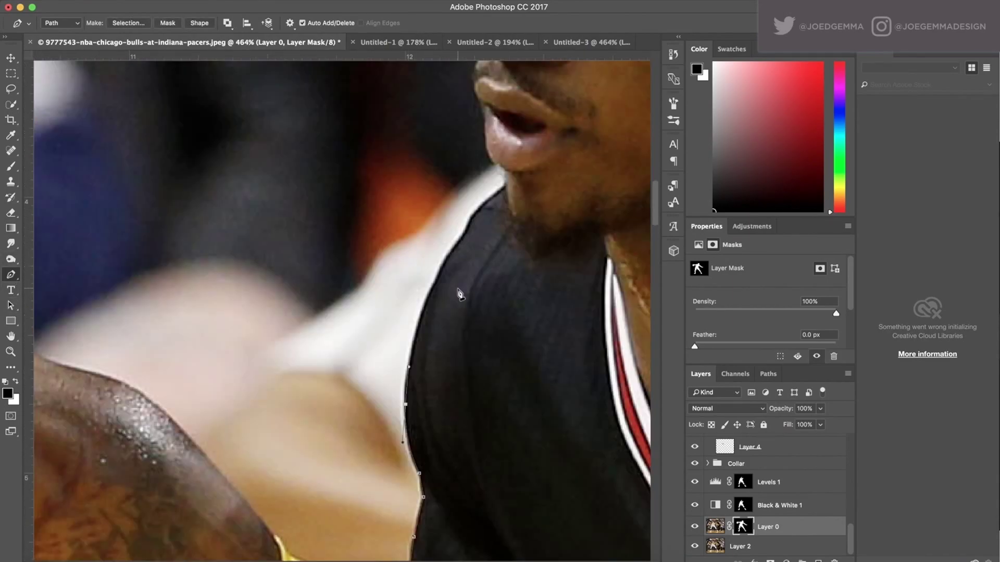
Extend the Pen path from the jersey edge up the neck, lip and face edges
{"action": "left_click", "coordinate": [427, 297]}
{"action": "left_click_drag", "start_coordinate": [453, 248], "coordinate": [470, 228]}
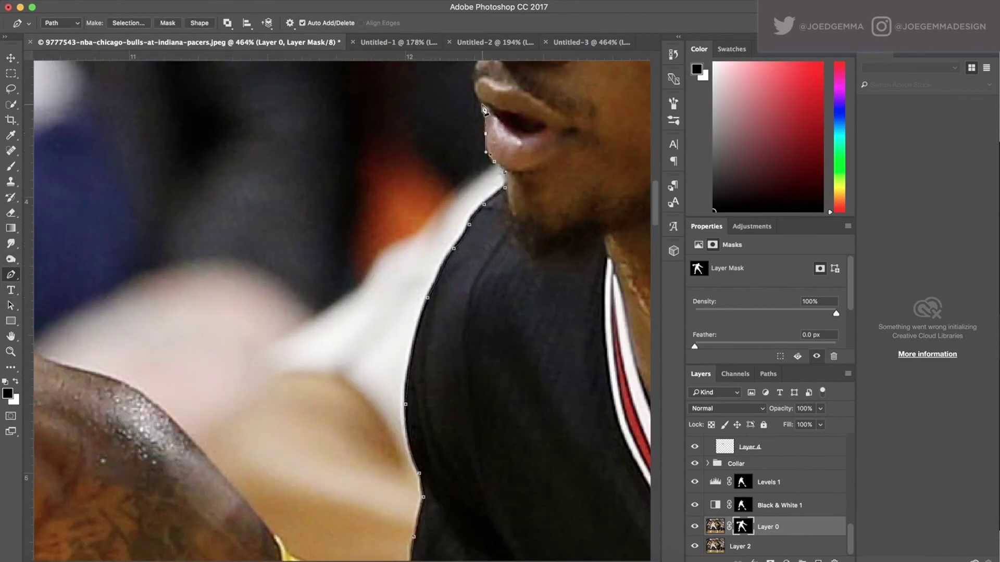
{"action": "scroll", "coordinate": [484, 110], "scroll_direction": "up", "scroll_amount": 3}
{"action": "left_click", "coordinate": [477, 165]}
{"action": "left_click", "coordinate": [474, 147]}
{"action": "left_click", "coordinate": [475, 135]}
{"action": "scroll", "coordinate": [487, 84], "scroll_direction": "up", "scroll_amount": 9}
{"action": "left_click", "coordinate": [479, 240]}
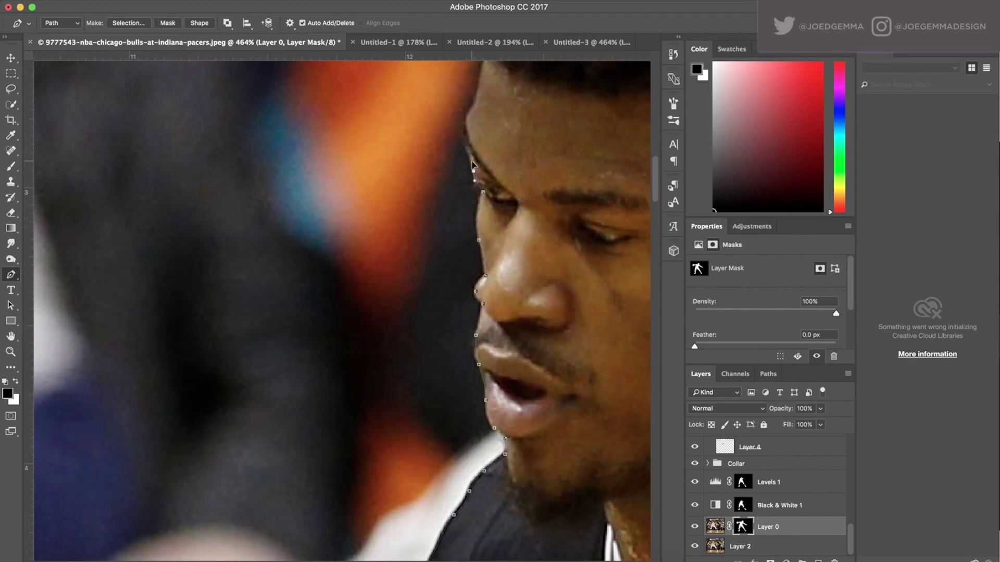
Trace anchor points up the forehead edge
{"action": "scroll", "coordinate": [473, 165], "scroll_direction": "up", "scroll_amount": 12}
{"action": "left_click", "coordinate": [436, 387]}
{"action": "left_click", "coordinate": [448, 355]}
{"action": "left_click", "coordinate": [458, 303]}
{"action": "left_click", "coordinate": [457, 278]}
{"action": "left_click", "coordinate": [438, 234]}
{"action": "left_click", "coordinate": [419, 215]}
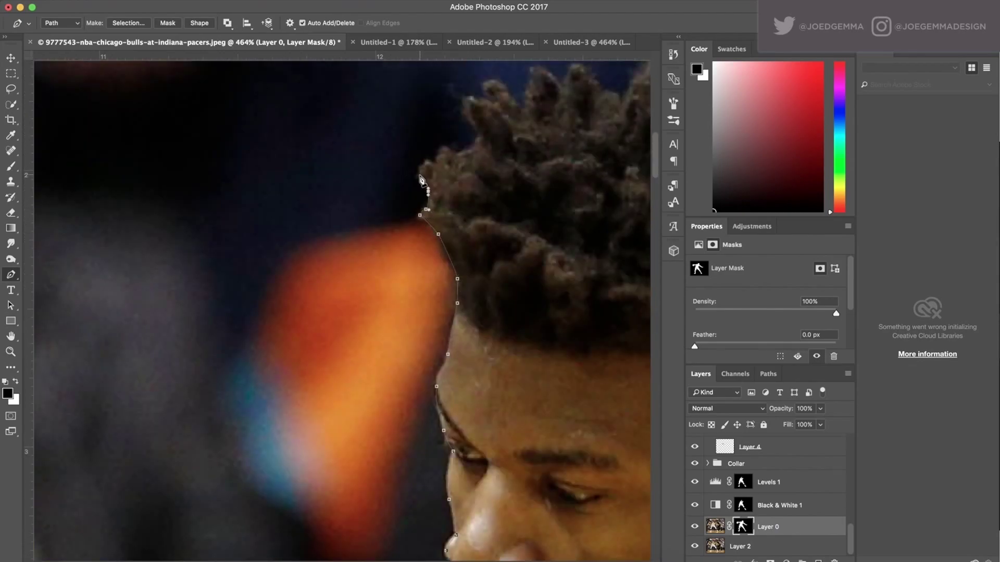
Continue the outline along the hair's edge with a series of anchors
{"action": "left_click", "coordinate": [445, 149]}
{"action": "left_click", "coordinate": [465, 151]}
{"action": "left_click", "coordinate": [479, 139]}
{"action": "left_click", "coordinate": [466, 117]}
{"action": "left_click", "coordinate": [466, 99]}
{"action": "left_click", "coordinate": [479, 100]}
{"action": "left_click", "coordinate": [492, 101]}
{"action": "left_click", "coordinate": [482, 83]}
Place anchors across the top of the hair
{"action": "scroll", "coordinate": [528, 100], "scroll_direction": "up", "scroll_amount": 5}
{"action": "left_click", "coordinate": [499, 183]}
{"action": "left_click", "coordinate": [521, 200]}
{"action": "left_click", "coordinate": [539, 181]}
{"action": "left_click", "coordinate": [555, 205]}
{"action": "left_click", "coordinate": [577, 212]}
Extend the outline along the hair's right edge
{"action": "scroll", "coordinate": [577, 212], "scroll_direction": "up", "scroll_amount": 4}
{"action": "scroll", "coordinate": [576, 213], "scroll_direction": "right", "scroll_amount": 6}
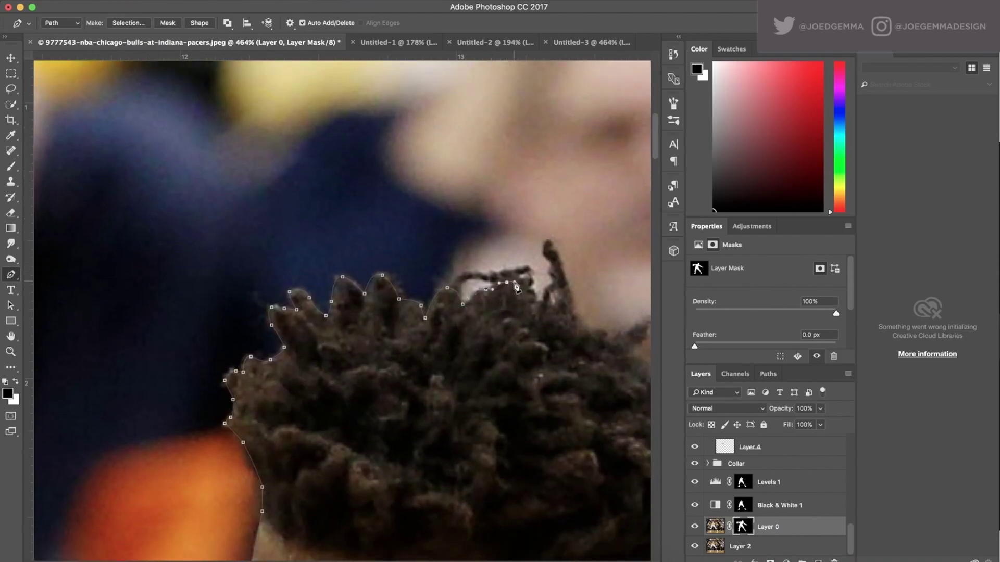
{"action": "scroll", "coordinate": [514, 285], "scroll_direction": "down", "scroll_amount": 3}
{"action": "scroll", "coordinate": [514, 285], "scroll_direction": "right", "scroll_amount": 4}
{"action": "scroll", "coordinate": [576, 311], "scroll_direction": "down", "scroll_amount": 3}
{"action": "scroll", "coordinate": [577, 312], "scroll_direction": "right", "scroll_amount": 4}
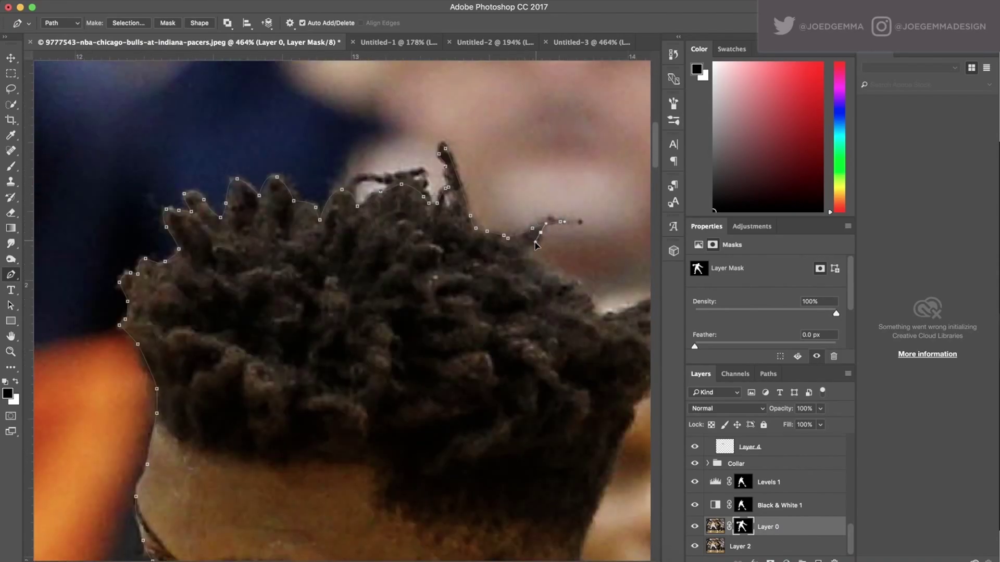
{"action": "left_click", "coordinate": [539, 250]}
{"action": "left_click", "coordinate": [555, 268]}
{"action": "left_click", "coordinate": [593, 274]}
{"action": "left_click", "coordinate": [631, 264]}
Trace the right side of the head past the ear and down the neck
{"action": "scroll", "coordinate": [625, 277], "scroll_direction": "down", "scroll_amount": 5}
{"action": "left_click", "coordinate": [573, 219]}
{"action": "left_click", "coordinate": [540, 250]}
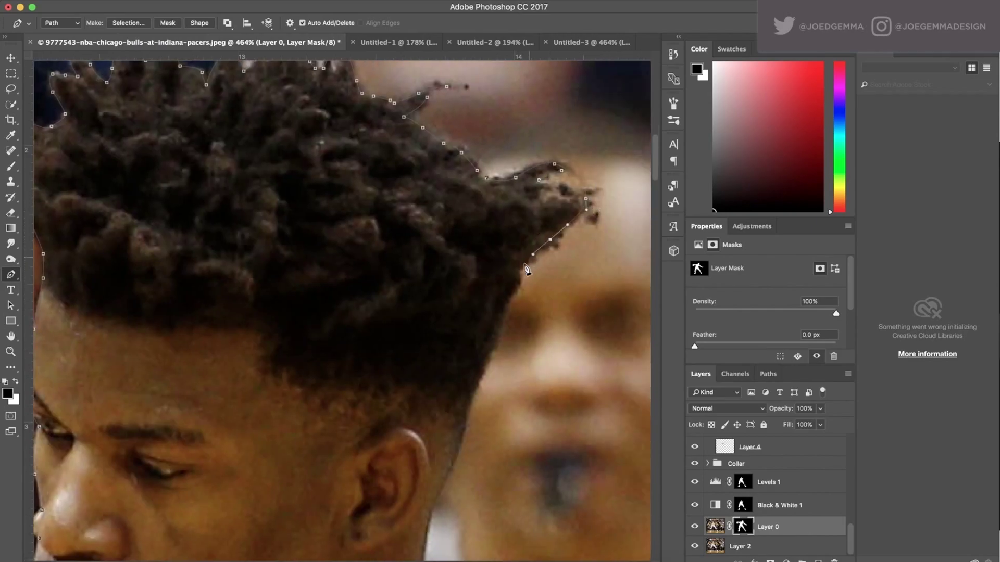
{"action": "left_click", "coordinate": [524, 300]}
{"action": "scroll", "coordinate": [503, 338], "scroll_direction": "down", "scroll_amount": 2}
{"action": "scroll", "coordinate": [468, 364], "scroll_direction": "down", "scroll_amount": 1}
{"action": "left_click", "coordinate": [442, 403]}
{"action": "left_click", "coordinate": [449, 451]}
Add anchors along the jersey's shoulder edge and continue down the shoulder
{"action": "scroll", "coordinate": [453, 472], "scroll_direction": "down", "scroll_amount": 8}
{"action": "scroll", "coordinate": [453, 472], "scroll_direction": "right", "scroll_amount": 5}
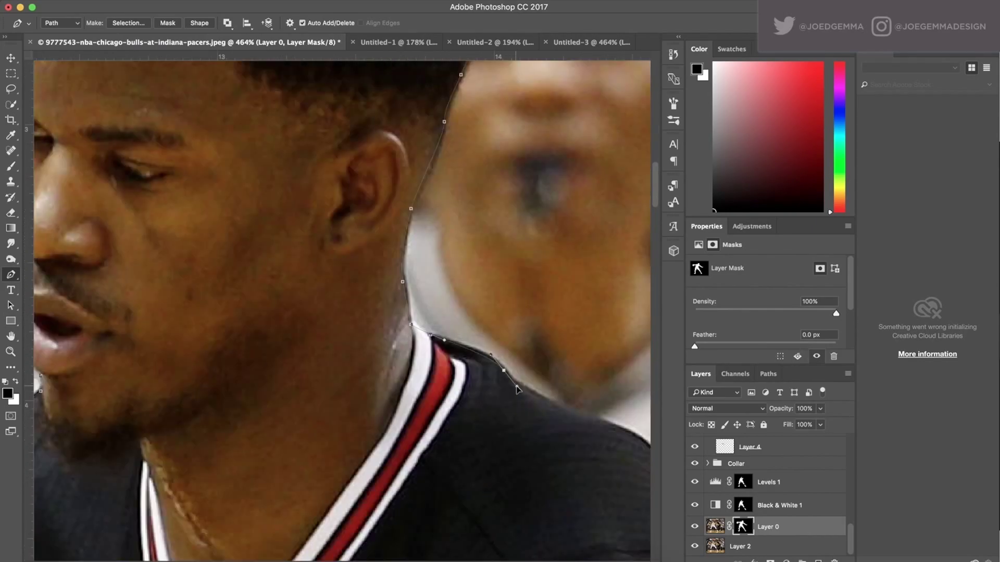
{"action": "left_click", "coordinate": [324, 163]}
{"action": "left_click", "coordinate": [422, 208]}
{"action": "left_click", "coordinate": [439, 229]}
{"action": "left_click", "coordinate": [477, 269]}
{"action": "left_click", "coordinate": [486, 273]}
{"action": "left_click", "coordinate": [514, 300]}
{"action": "left_click", "coordinate": [565, 356]}
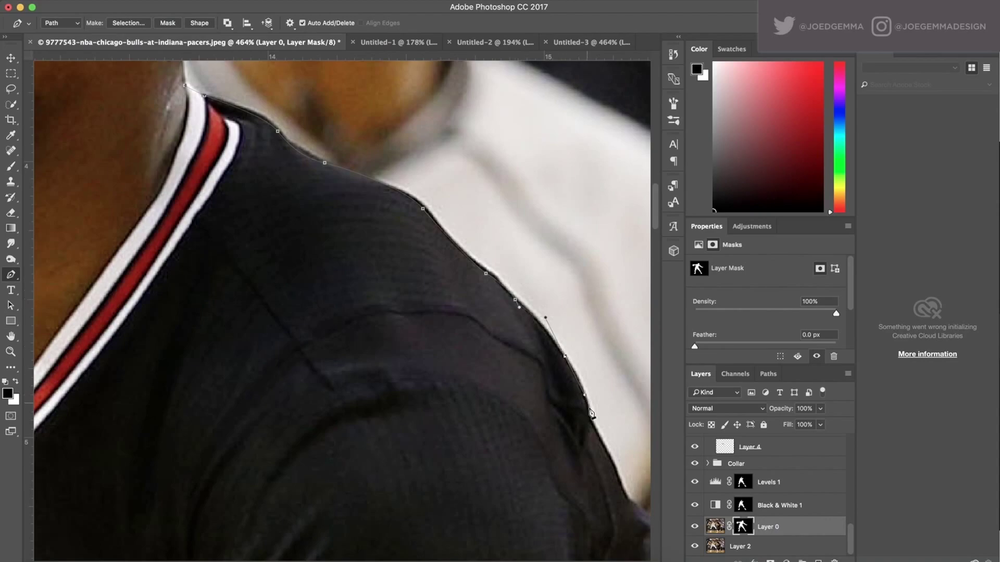
{"action": "left_click", "coordinate": [584, 395]}
{"action": "left_click", "coordinate": [589, 421]}
Continue placing anchors down the Bulls jersey's back edge
{"action": "scroll", "coordinate": [621, 430], "scroll_direction": "down", "scroll_amount": 3}
{"action": "scroll", "coordinate": [621, 430], "scroll_direction": "right", "scroll_amount": 2}
{"action": "left_click", "coordinate": [553, 362]}
{"action": "left_click", "coordinate": [578, 412]}
{"action": "scroll", "coordinate": [615, 458], "scroll_direction": "down", "scroll_amount": 3}
{"action": "scroll", "coordinate": [614, 458], "scroll_direction": "right", "scroll_amount": 2}
{"action": "left_click", "coordinate": [588, 370]}
{"action": "left_click", "coordinate": [603, 395]}
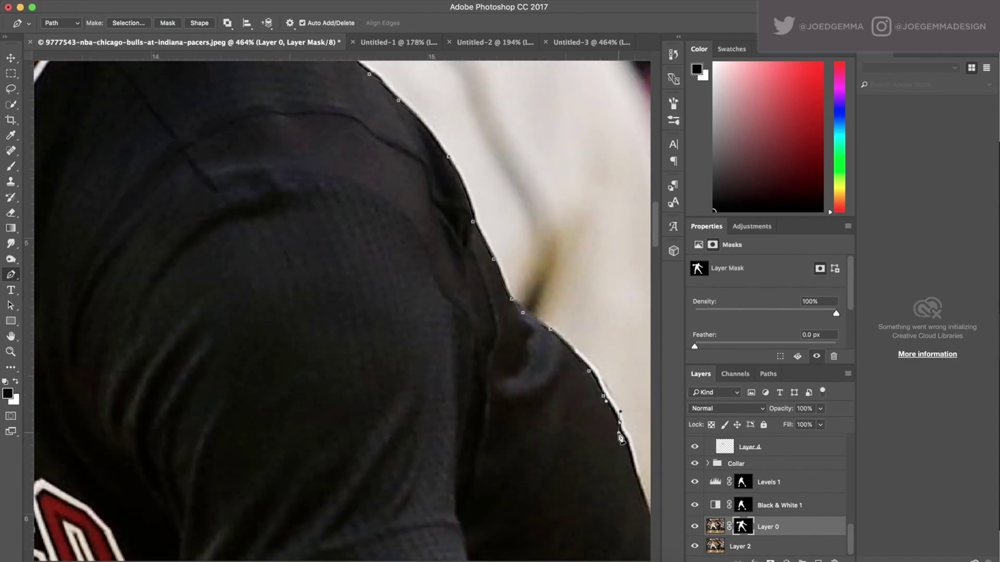
{"action": "left_click", "coordinate": [629, 443]}
Add further jersey-edge anchors and trace the lower shoulder edge
{"action": "scroll", "coordinate": [629, 443], "scroll_direction": "down", "scroll_amount": 3}
{"action": "scroll", "coordinate": [630, 444], "scroll_direction": "right", "scroll_amount": 2}
{"action": "left_click", "coordinate": [572, 340]}
{"action": "left_click", "coordinate": [578, 359]}
{"action": "scroll", "coordinate": [573, 349], "scroll_direction": "down", "scroll_amount": 3}
{"action": "scroll", "coordinate": [573, 348], "scroll_direction": "right", "scroll_amount": 2}
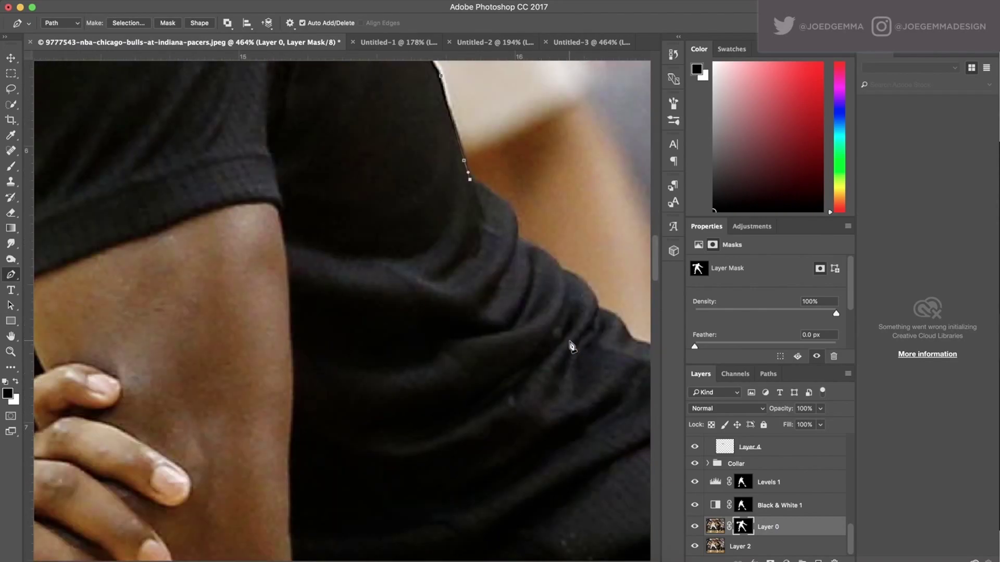
{"action": "left_click", "coordinate": [509, 210]}
{"action": "left_click", "coordinate": [516, 236]}
{"action": "left_click", "coordinate": [635, 342]}
{"action": "left_click", "coordinate": [644, 348]}
{"action": "scroll", "coordinate": [574, 300], "scroll_direction": "down", "scroll_amount": 3}
{"action": "scroll", "coordinate": [574, 301], "scroll_direction": "right", "scroll_amount": 2}
Trace the jersey edge down toward the red stripe
{"action": "left_click", "coordinate": [638, 359]}
{"action": "scroll", "coordinate": [614, 354], "scroll_direction": "down", "scroll_amount": 3}
{"action": "scroll", "coordinate": [614, 354], "scroll_direction": "right", "scroll_amount": 2}
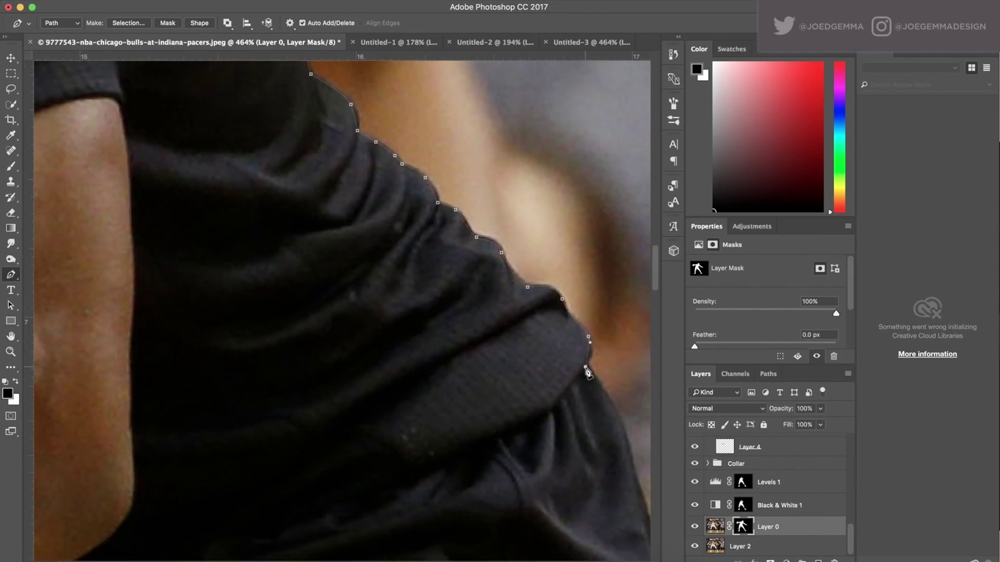
{"action": "scroll", "coordinate": [588, 372], "scroll_direction": "down", "scroll_amount": 3}
{"action": "left_click", "coordinate": [628, 468]}
{"action": "scroll", "coordinate": [627, 468], "scroll_direction": "down", "scroll_amount": 3}
{"action": "left_click", "coordinate": [627, 516]}
{"action": "scroll", "coordinate": [630, 515], "scroll_direction": "down", "scroll_amount": 2}
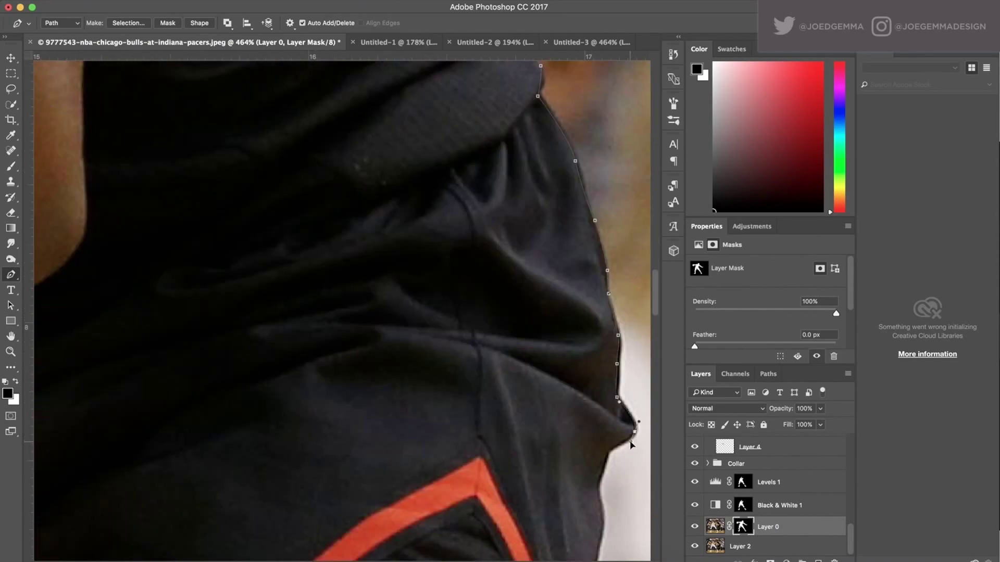
Outline the shorts beside the Bulls logo down to the knee pad
{"action": "left_click", "coordinate": [598, 481]}
{"action": "scroll", "coordinate": [604, 485], "scroll_direction": "down", "scroll_amount": 4}
{"action": "left_click", "coordinate": [608, 499]}
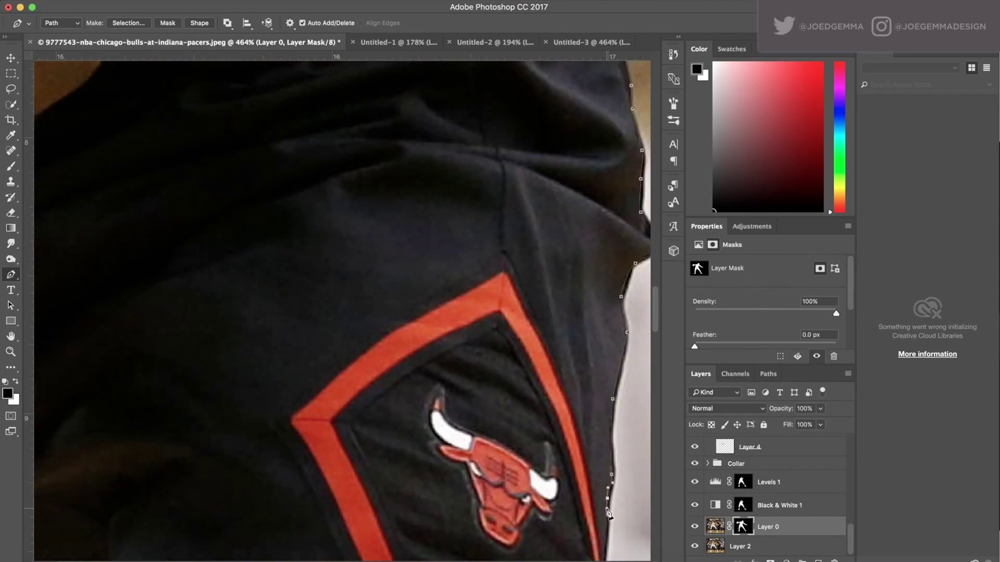
{"action": "scroll", "coordinate": [608, 513], "scroll_direction": "down", "scroll_amount": 5}
{"action": "left_click", "coordinate": [596, 416]}
{"action": "left_click", "coordinate": [550, 521]}
{"action": "scroll", "coordinate": [551, 521], "scroll_direction": "down", "scroll_amount": 1}
{"action": "scroll", "coordinate": [547, 515], "scroll_direction": "down", "scroll_amount": 2}
{"action": "left_click", "coordinate": [538, 503]}
Continue the path down the knee sleeve and the leg's outer edge to the sock and shoe top
{"action": "scroll", "coordinate": [538, 502], "scroll_direction": "down", "scroll_amount": 2}
{"action": "left_click", "coordinate": [540, 504]}
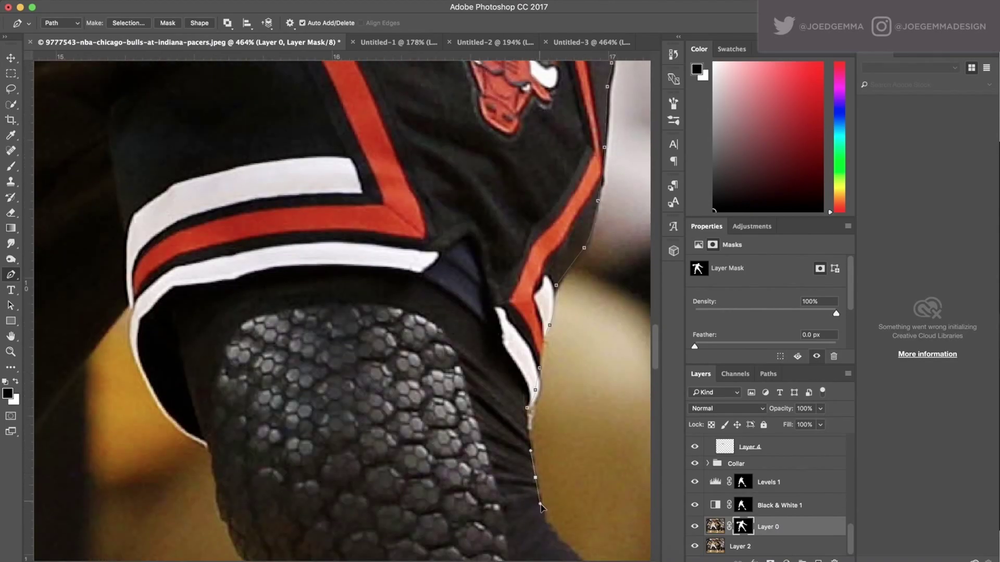
{"action": "scroll", "coordinate": [539, 504], "scroll_direction": "down", "scroll_amount": 4}
{"action": "scroll", "coordinate": [569, 424], "scroll_direction": "down", "scroll_amount": 3}
{"action": "left_click", "coordinate": [572, 430]}
{"action": "scroll", "coordinate": [578, 437], "scroll_direction": "down", "scroll_amount": 2}
{"action": "left_click", "coordinate": [628, 458]}
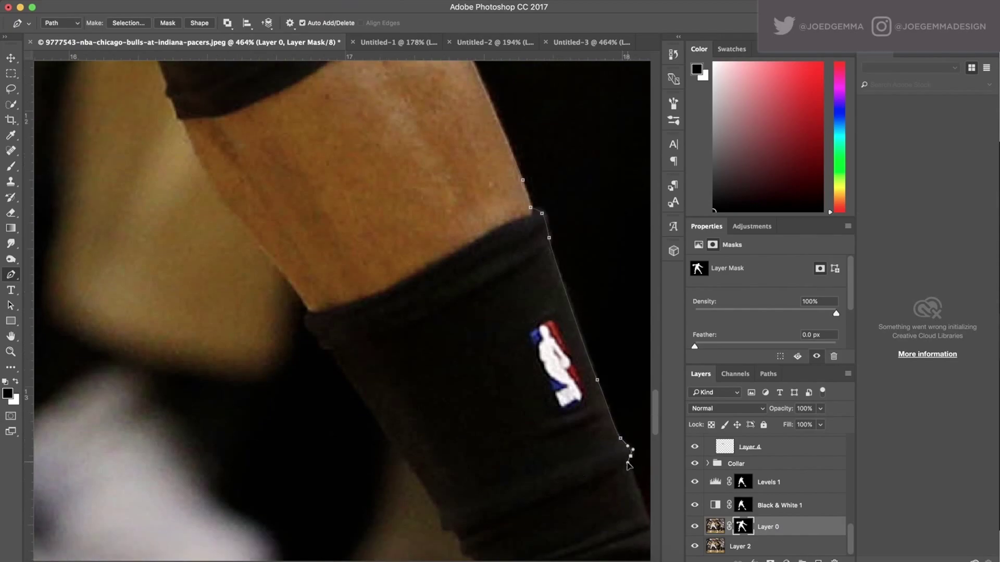
{"action": "scroll", "coordinate": [628, 465], "scroll_direction": "down", "scroll_amount": 4}
{"action": "left_click", "coordinate": [557, 346]}
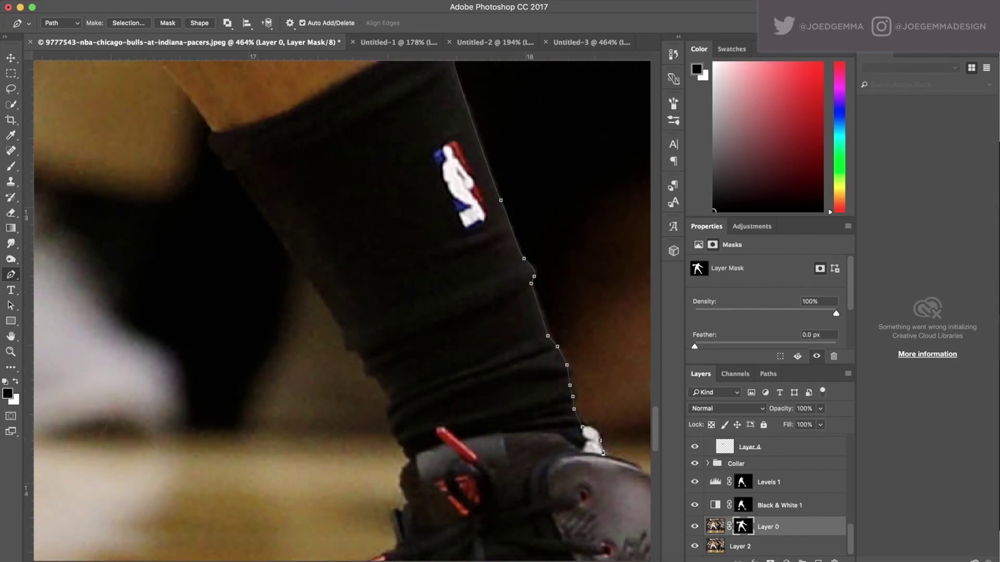
{"action": "scroll", "coordinate": [603, 453], "scroll_direction": "down", "scroll_amount": 5}
{"action": "left_click", "coordinate": [547, 314]}
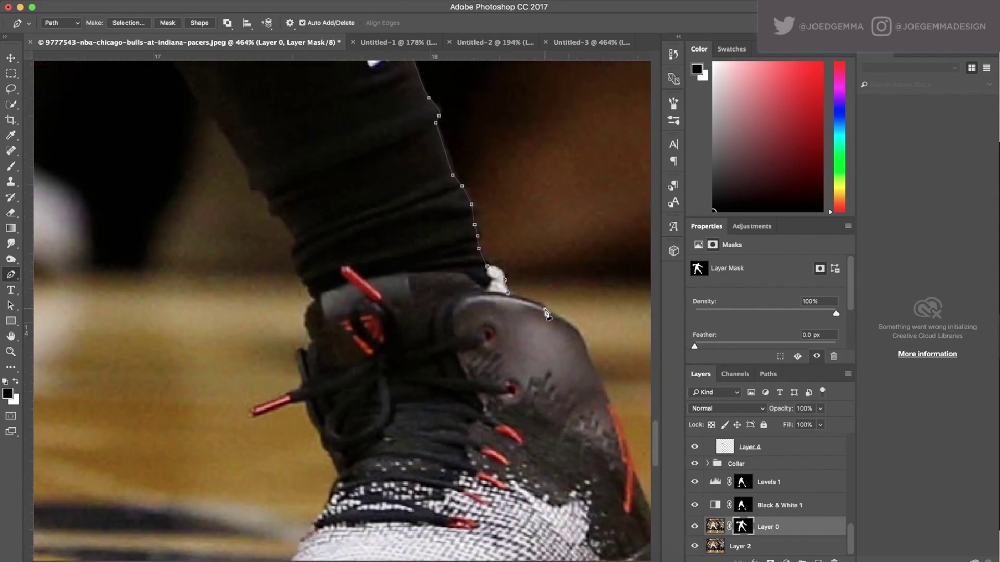
Trace the path down the shoe's heel edge
{"action": "left_click", "coordinate": [587, 352]}
{"action": "left_click", "coordinate": [616, 428]}
{"action": "scroll", "coordinate": [617, 428], "scroll_direction": "down", "scroll_amount": 5}
{"action": "left_click", "coordinate": [581, 366]}
{"action": "left_click", "coordinate": [592, 404]}
{"action": "left_click", "coordinate": [622, 446]}
Trace the sole, toe and shoe front around the red lace tip
{"action": "left_click", "coordinate": [419, 546]}
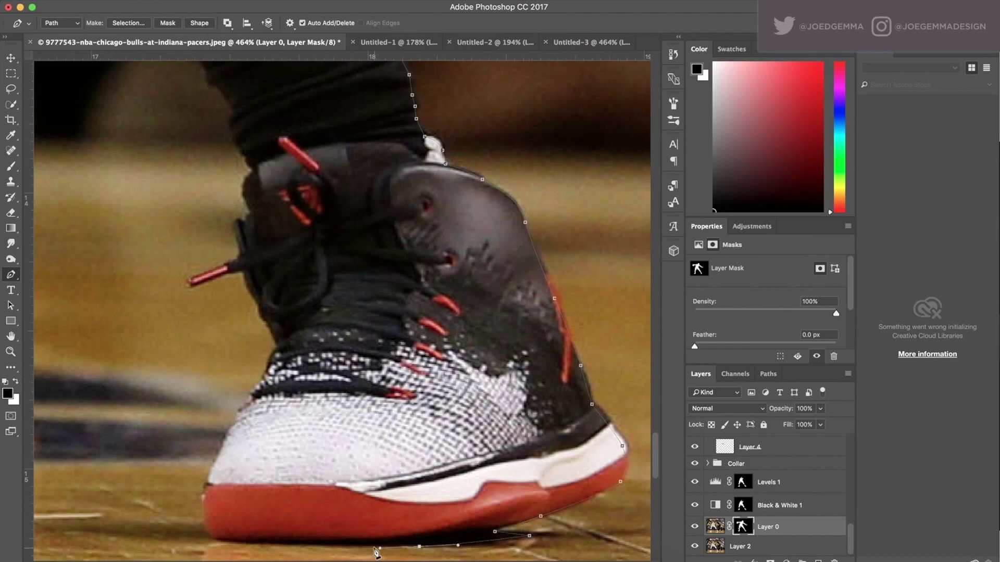
{"action": "left_click", "coordinate": [289, 543]}
{"action": "left_click", "coordinate": [203, 523]}
{"action": "left_click", "coordinate": [216, 461]}
{"action": "left_click", "coordinate": [236, 416]}
{"action": "left_click", "coordinate": [255, 394]}
{"action": "left_click", "coordinate": [245, 282]}
{"action": "left_click", "coordinate": [244, 273]}
{"action": "left_click", "coordinate": [191, 287]}
{"action": "left_click", "coordinate": [192, 279]}
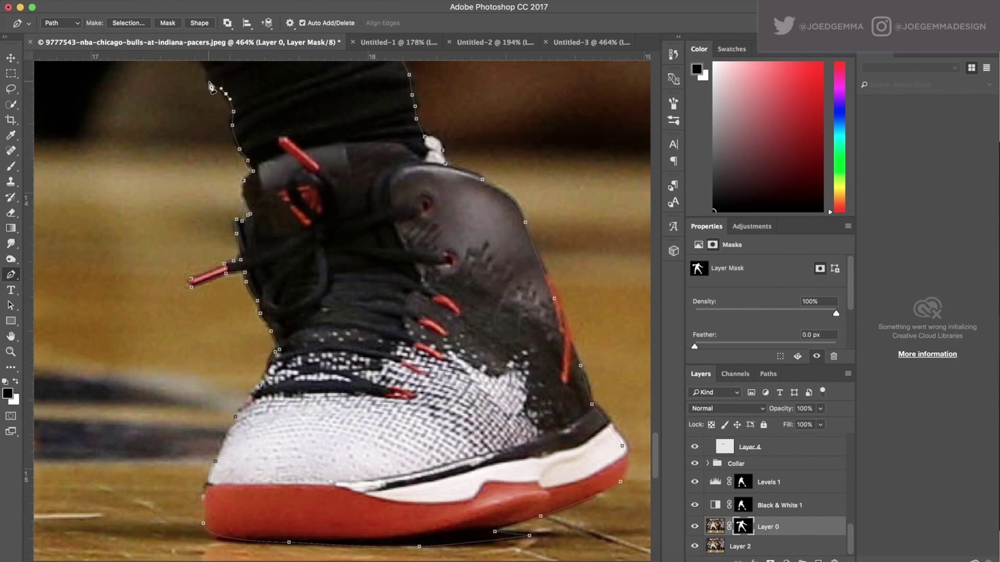
Trace back up the sock's left edge and the calf
{"action": "scroll", "coordinate": [210, 87], "scroll_direction": "up", "scroll_amount": 3}
{"action": "scroll", "coordinate": [330, 134], "scroll_direction": "up", "scroll_amount": 3}
{"action": "scroll", "coordinate": [330, 134], "scroll_direction": "down", "scroll_amount": 5}
{"action": "left_click", "coordinate": [432, 392]}
{"action": "left_click", "coordinate": [371, 301]}
{"action": "left_click", "coordinate": [353, 275]}
{"action": "left_click", "coordinate": [347, 273]}
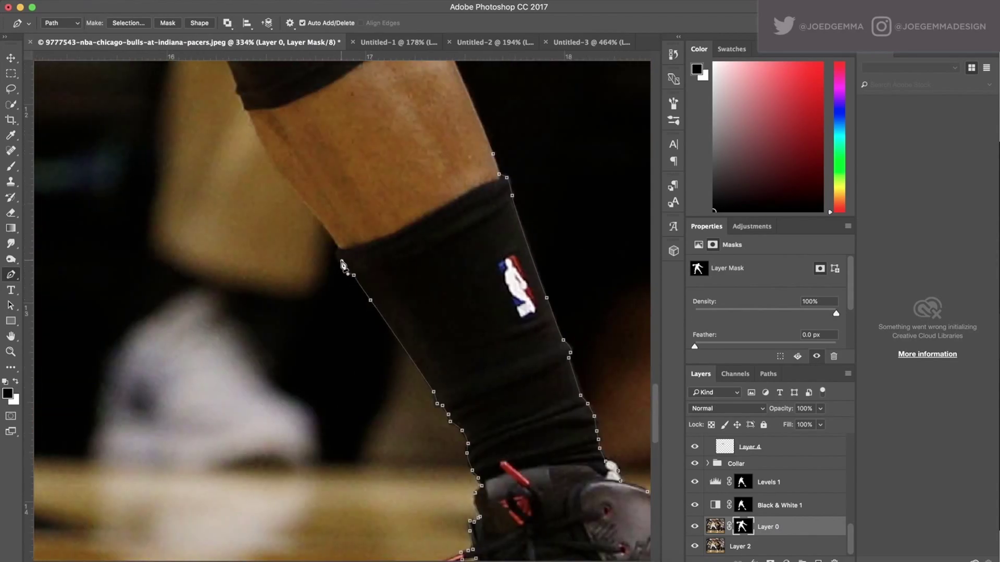
{"action": "left_click", "coordinate": [299, 196]}
{"action": "left_click", "coordinate": [255, 123]}
{"action": "scroll", "coordinate": [281, 168], "scroll_direction": "up", "scroll_amount": 3}
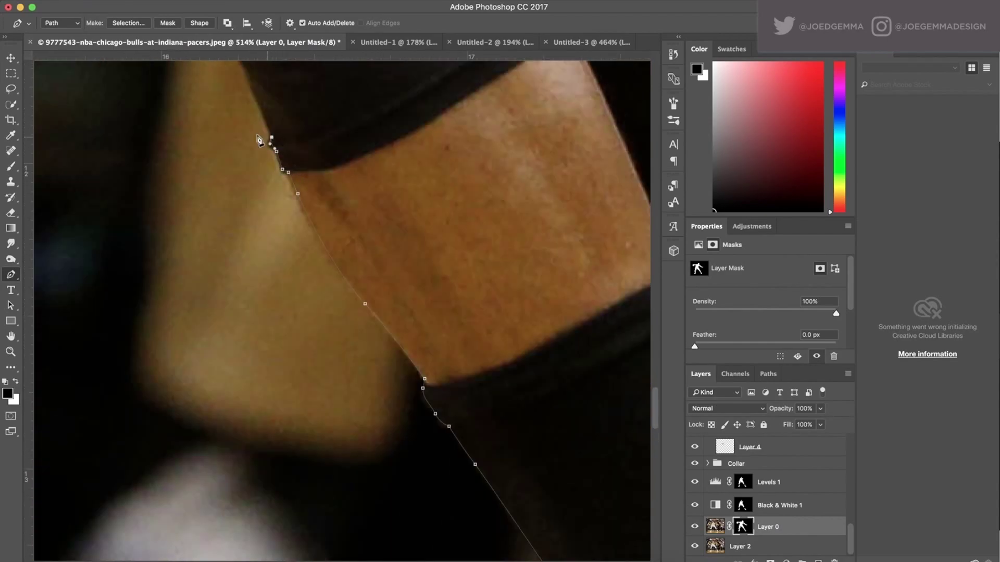
{"action": "scroll", "coordinate": [259, 140], "scroll_direction": "down", "scroll_amount": 3}
{"action": "scroll", "coordinate": [346, 282], "scroll_direction": "up", "scroll_amount": 2}
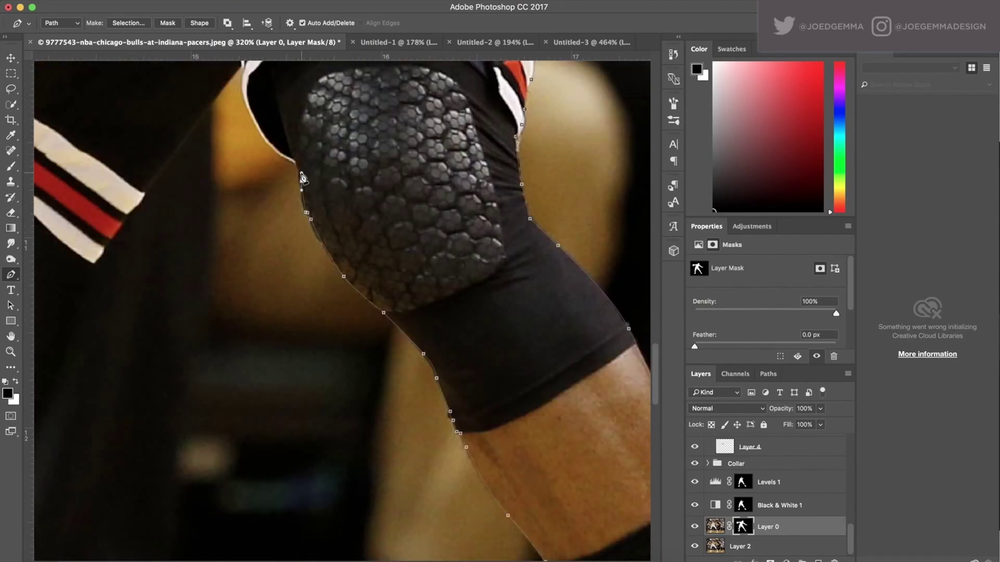
Outline the knee sleeve's inner edge, the shorts hem and the top of the other leg
{"action": "left_click", "coordinate": [176, 148]}
{"action": "scroll", "coordinate": [208, 162], "scroll_direction": "left", "scroll_amount": 5}
{"action": "left_click", "coordinate": [272, 179]}
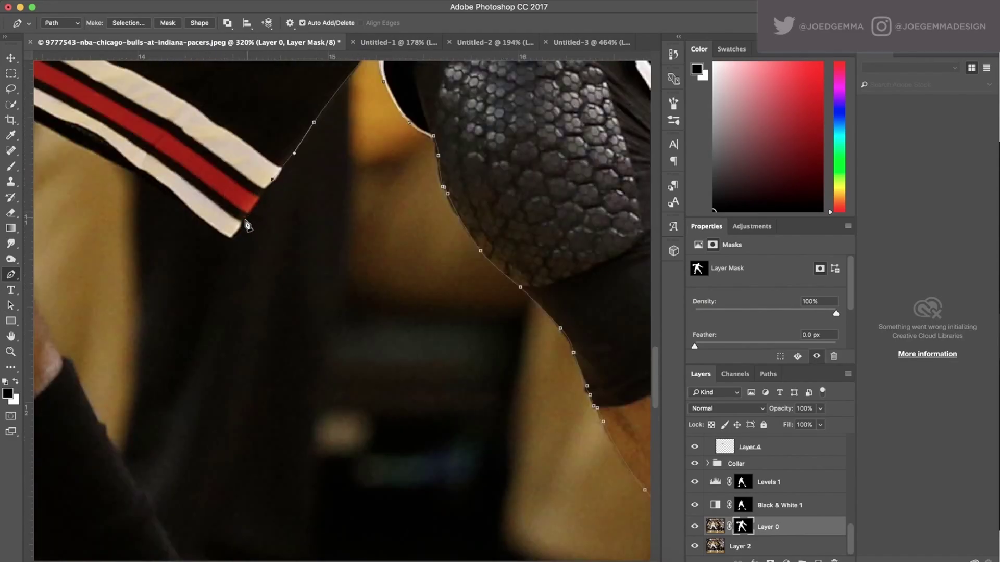
{"action": "left_click", "coordinate": [240, 221]}
{"action": "scroll", "coordinate": [234, 242], "scroll_direction": "left", "scroll_amount": 1}
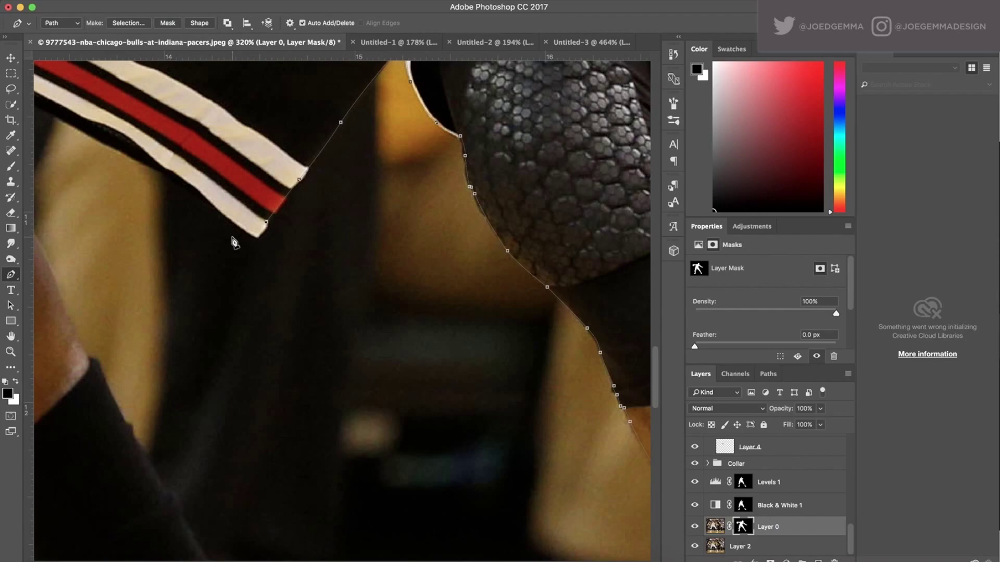
{"action": "scroll", "coordinate": [240, 208], "scroll_direction": "up", "scroll_amount": 4}
{"action": "scroll", "coordinate": [240, 208], "scroll_direction": "left", "scroll_amount": 6}
{"action": "left_click", "coordinate": [204, 203]}
{"action": "left_click", "coordinate": [145, 249]}
{"action": "left_click", "coordinate": [179, 286]}
{"action": "left_click", "coordinate": [186, 293]}
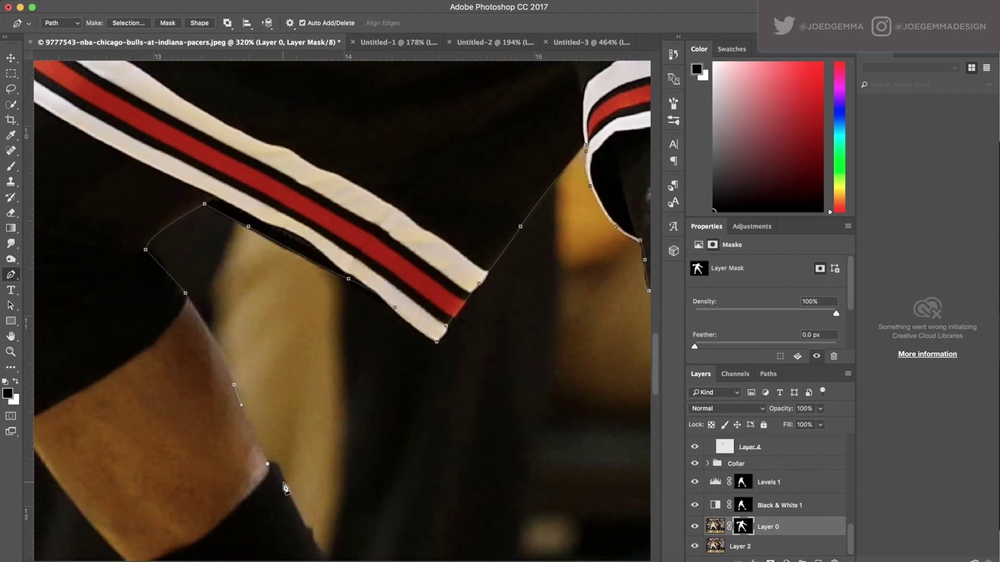
Extend the path down the second shin, sock and heel to the sole
{"action": "left_click", "coordinate": [284, 482]}
{"action": "left_click", "coordinate": [307, 530]}
{"action": "scroll", "coordinate": [312, 522], "scroll_direction": "down", "scroll_amount": 5}
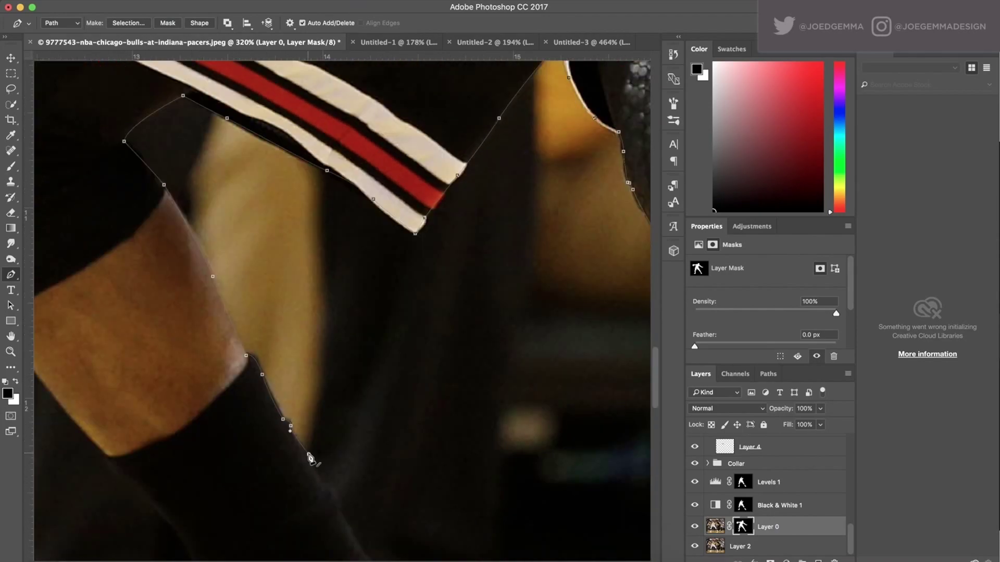
{"action": "left_click", "coordinate": [317, 477]}
{"action": "left_click", "coordinate": [337, 498]}
{"action": "scroll", "coordinate": [337, 498], "scroll_direction": "down", "scroll_amount": 8}
{"action": "left_click", "coordinate": [371, 479]}
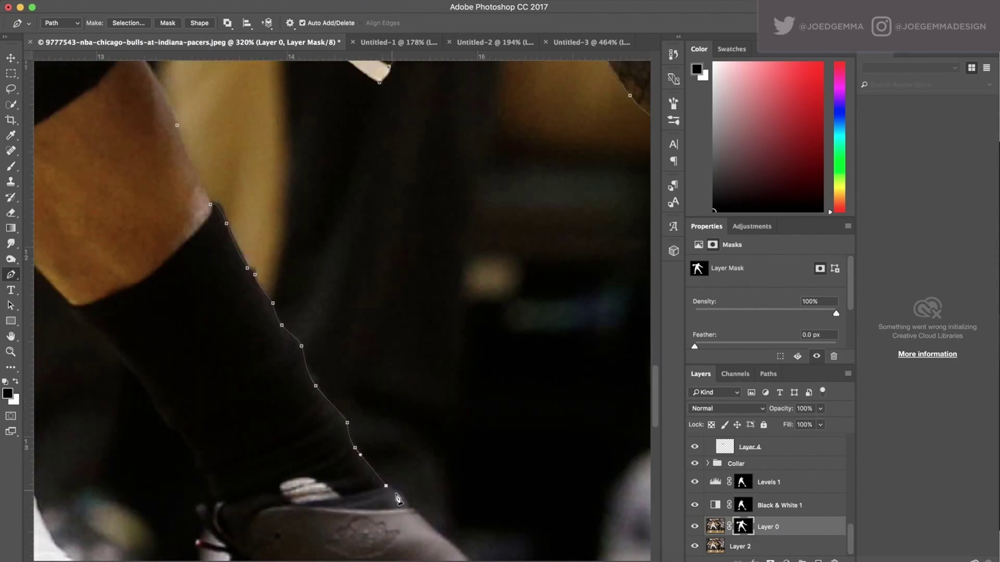
{"action": "scroll", "coordinate": [399, 498], "scroll_direction": "down", "scroll_amount": 4}
{"action": "left_click", "coordinate": [455, 500]}
{"action": "scroll", "coordinate": [488, 526], "scroll_direction": "down", "scroll_amount": 4}
{"action": "left_click", "coordinate": [439, 505]}
Trace the second shoe's sole and curve around its front edge
{"action": "left_click", "coordinate": [388, 531]}
{"action": "scroll", "coordinate": [388, 530], "scroll_direction": "down", "scroll_amount": 5}
{"action": "scroll", "coordinate": [388, 530], "scroll_direction": "left", "scroll_amount": 5}
{"action": "left_click", "coordinate": [347, 476]}
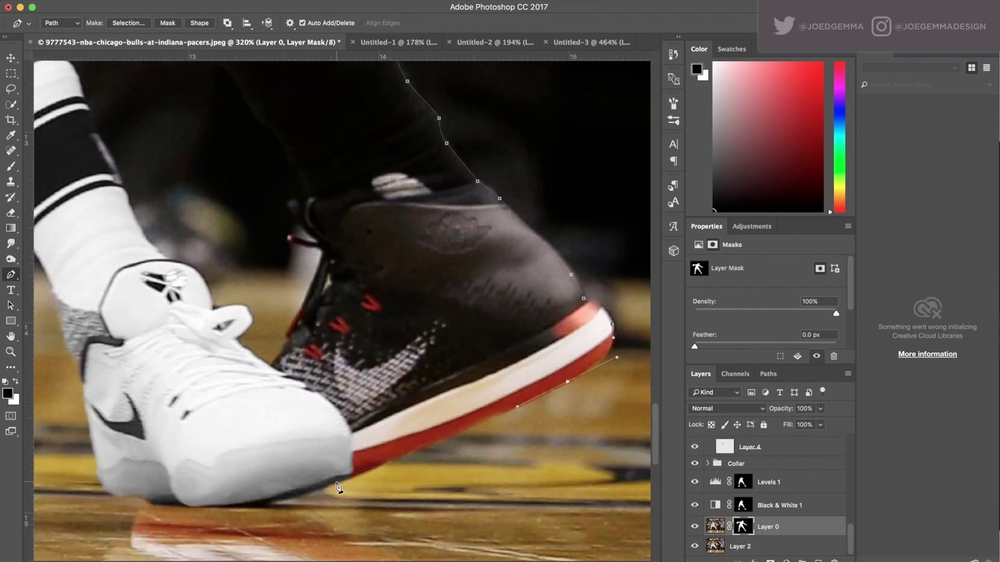
{"action": "left_click", "coordinate": [336, 439]}
{"action": "left_click_drag", "start_coordinate": [314, 400], "coordinate": [304, 395]}
{"action": "left_click", "coordinate": [264, 370]}
{"action": "scroll", "coordinate": [294, 247], "scroll_direction": "up", "scroll_amount": 1}
Extend the outline from the heel collar up the leg
{"action": "left_click", "coordinate": [263, 209]}
{"action": "left_click", "coordinate": [243, 179]}
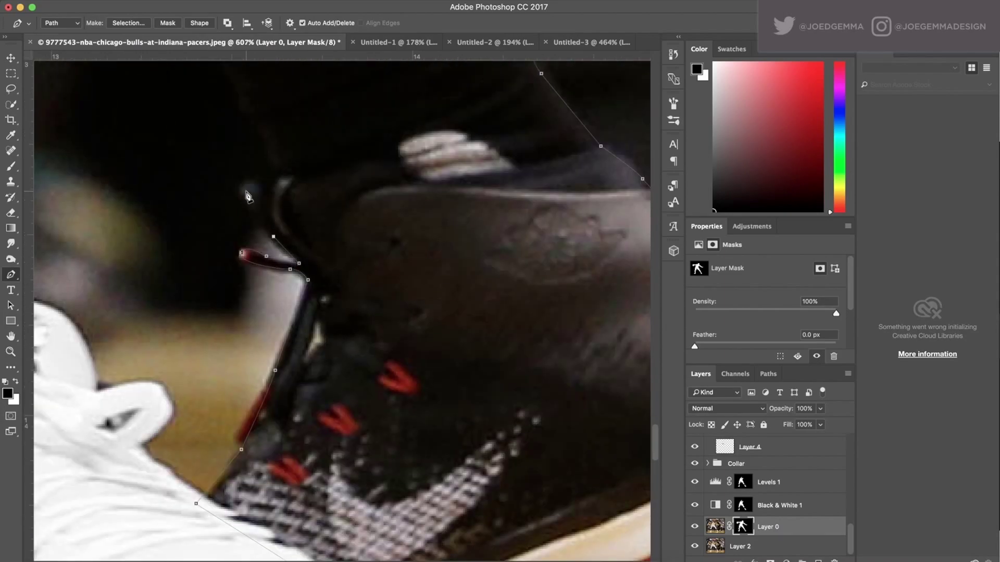
{"action": "left_click", "coordinate": [265, 172]}
{"action": "scroll", "coordinate": [265, 171], "scroll_direction": "up", "scroll_amount": 5}
{"action": "left_click", "coordinate": [250, 238]}
{"action": "left_click", "coordinate": [233, 208]}
{"action": "left_click", "coordinate": [205, 170]}
Trace the path up the sock and thigh edge
{"action": "left_click", "coordinate": [136, 97]}
{"action": "scroll", "coordinate": [136, 98], "scroll_direction": "up", "scroll_amount": 5}
{"action": "scroll", "coordinate": [136, 98], "scroll_direction": "left", "scroll_amount": 4}
{"action": "left_click", "coordinate": [229, 245]}
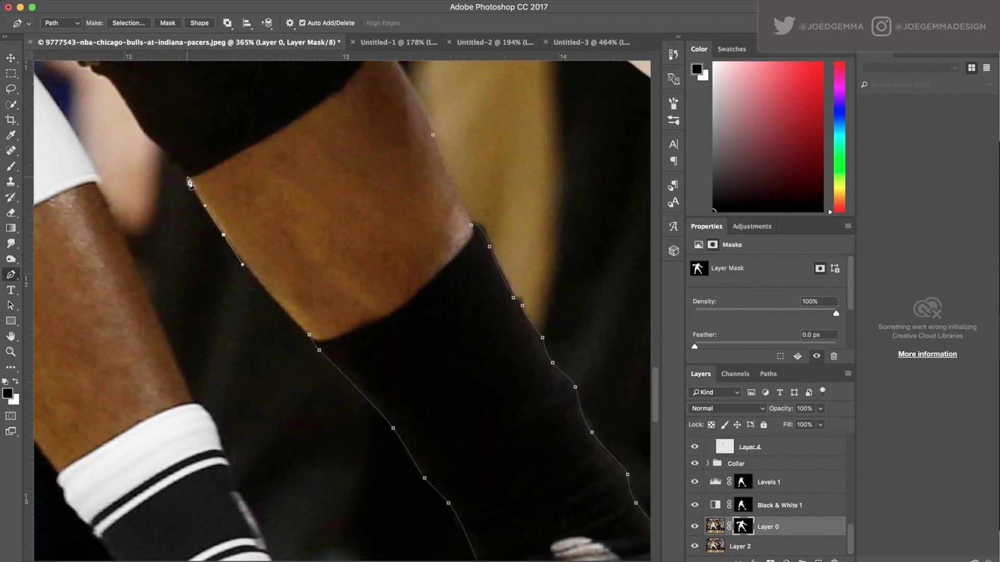
{"action": "left_click", "coordinate": [192, 186]}
{"action": "left_click", "coordinate": [166, 155]}
{"action": "scroll", "coordinate": [167, 156], "scroll_direction": "up", "scroll_amount": 2}
{"action": "scroll", "coordinate": [166, 155], "scroll_direction": "left", "scroll_amount": 2}
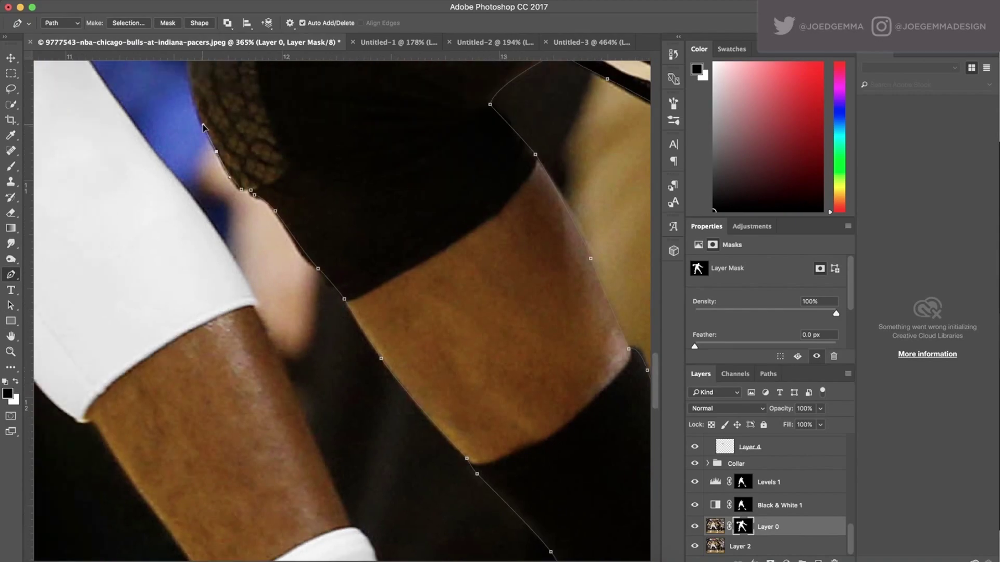
{"action": "scroll", "coordinate": [178, 165], "scroll_direction": "up", "scroll_amount": 10}
{"action": "scroll", "coordinate": [179, 166], "scroll_direction": "left", "scroll_amount": 3}
Trace the path up the padded shorts' left edge
{"action": "left_click", "coordinate": [231, 448]}
{"action": "left_click", "coordinate": [206, 339]}
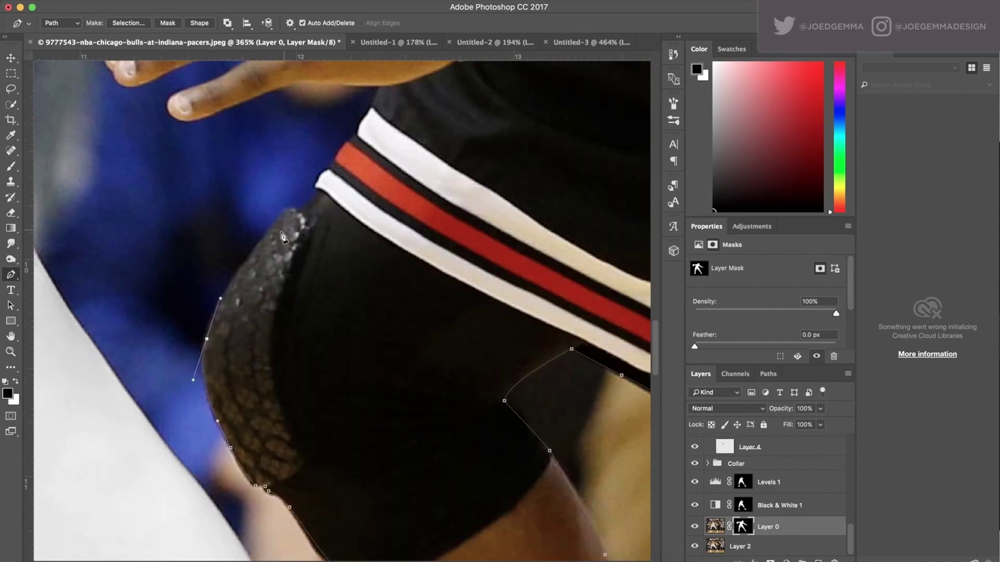
{"action": "left_click", "coordinate": [262, 240]}
{"action": "left_click", "coordinate": [284, 210]}
{"action": "left_click", "coordinate": [302, 214]}
Continue the outline up the shorts edge toward the hand
{"action": "left_click", "coordinate": [320, 189]}
{"action": "left_click", "coordinate": [323, 174]}
{"action": "left_click", "coordinate": [342, 148]}
{"action": "left_click", "coordinate": [357, 138]}
{"action": "left_click", "coordinate": [365, 116]}
{"action": "left_click", "coordinate": [373, 104]}
{"action": "left_click", "coordinate": [382, 87]}
{"action": "scroll", "coordinate": [336, 301], "scroll_direction": "up", "scroll_amount": 6}
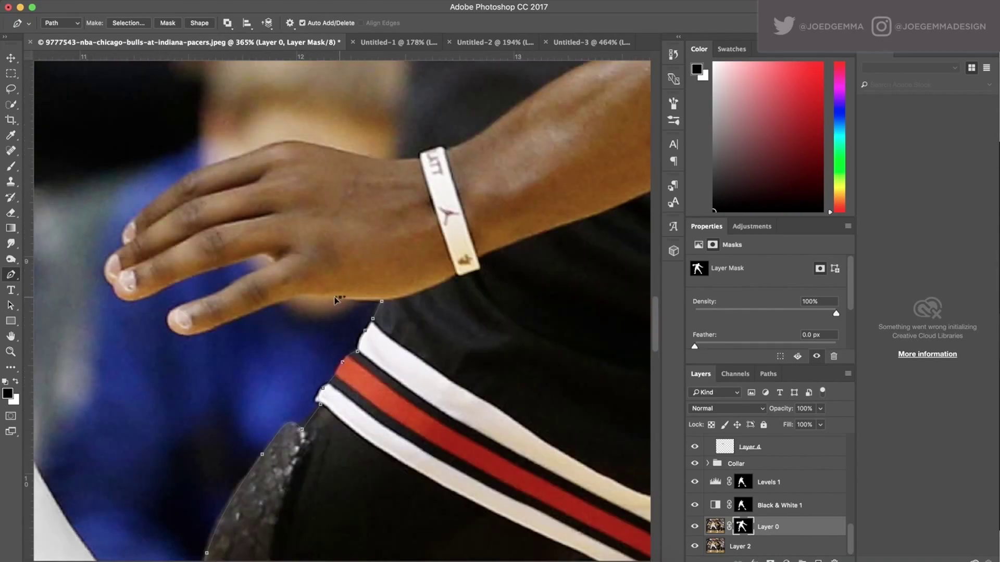
Curve the path around the fingertips, including the index fingertip
{"action": "left_click_drag", "start_coordinate": [174, 327], "coordinate": [168, 317]}
{"action": "left_click_drag", "start_coordinate": [282, 266], "coordinate": [280, 261]}
{"action": "left_click_drag", "start_coordinate": [159, 289], "coordinate": [149, 296]}
{"action": "scroll", "coordinate": [432, 198], "scroll_direction": "up", "scroll_amount": 4}
Add anchors beside the wristband, up the forearm and on the yellow sleeve
{"action": "left_click", "coordinate": [423, 219]}
{"action": "scroll", "coordinate": [453, 198], "scroll_direction": "down", "scroll_amount": 5}
{"action": "left_click_drag", "start_coordinate": [408, 297], "coordinate": [421, 289]}
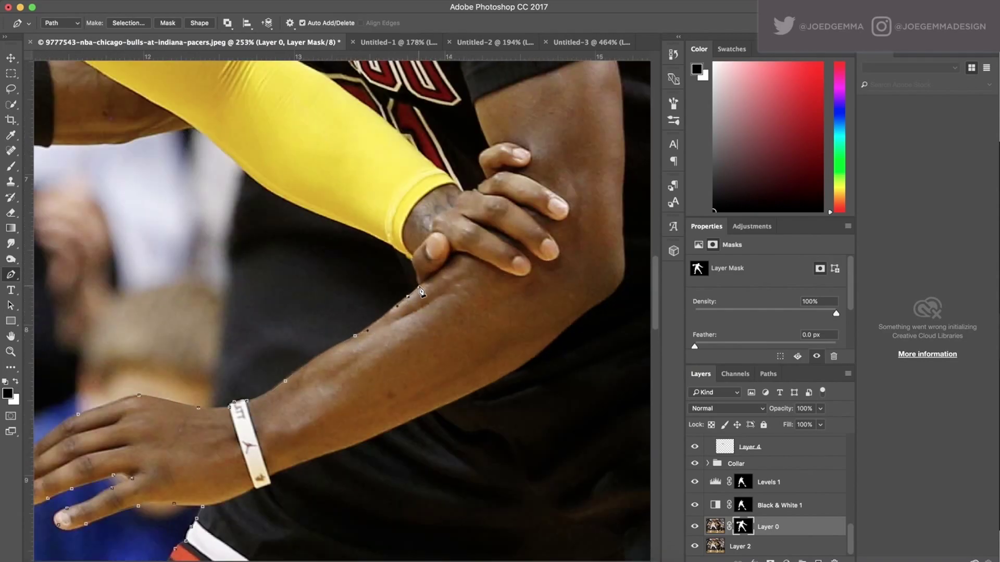
{"action": "scroll", "coordinate": [422, 292], "scroll_direction": "up", "scroll_amount": 3}
{"action": "scroll", "coordinate": [422, 291], "scroll_direction": "up", "scroll_amount": 5}
{"action": "scroll", "coordinate": [364, 312], "scroll_direction": "down", "scroll_amount": 3}
{"action": "scroll", "coordinate": [313, 338], "scroll_direction": "up", "scroll_amount": 3}
{"action": "left_click", "coordinate": [290, 368]}
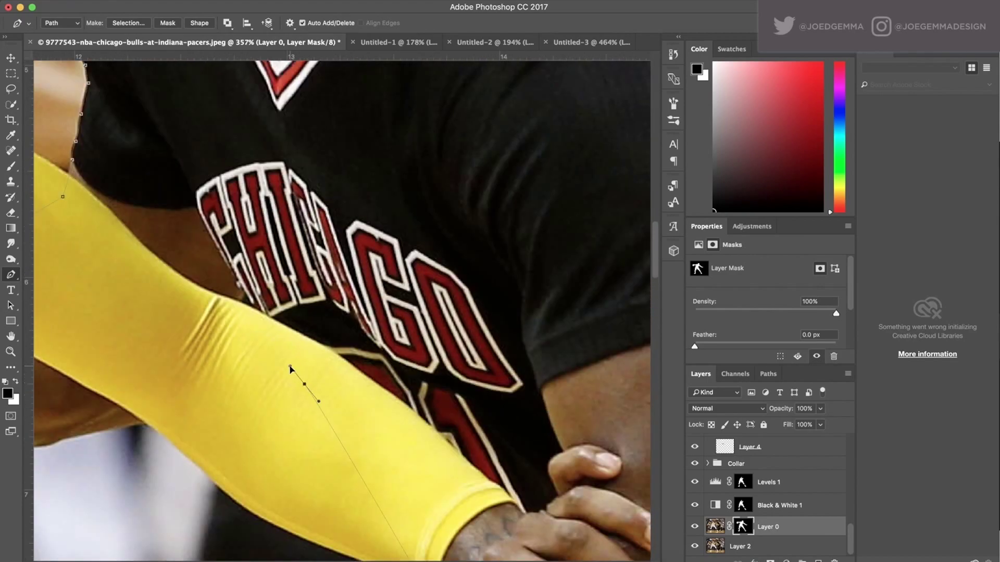
{"action": "scroll", "coordinate": [250, 299], "scroll_direction": "down", "scroll_amount": 5}
{"action": "scroll", "coordinate": [176, 367], "scroll_direction": "up", "scroll_amount": 5}
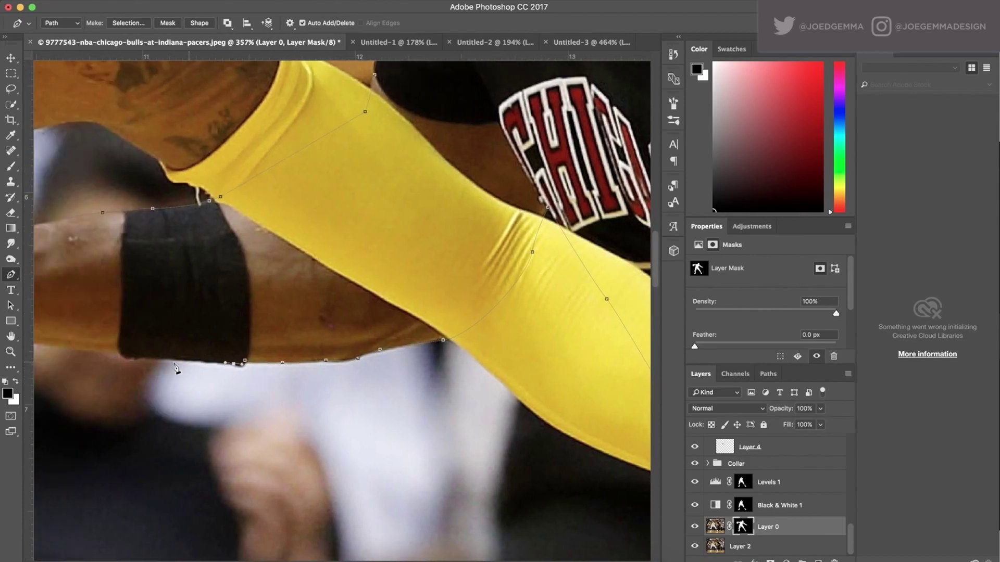
Finish the forearm's lower edge up to the wrist
{"action": "left_click", "coordinate": [177, 359]}
{"action": "left_click", "coordinate": [131, 353]}
{"action": "scroll", "coordinate": [135, 354], "scroll_direction": "left", "scroll_amount": 5}
{"action": "left_click", "coordinate": [135, 356]}
{"action": "scroll", "coordinate": [141, 343], "scroll_direction": "left", "scroll_amount": 5}
{"action": "left_click", "coordinate": [147, 339]}
{"action": "left_click", "coordinate": [138, 336]}
Duplicate the original photo layer to create Layer 0 copy
{"action": "scroll", "coordinate": [134, 313], "scroll_direction": "left", "scroll_amount": 5}
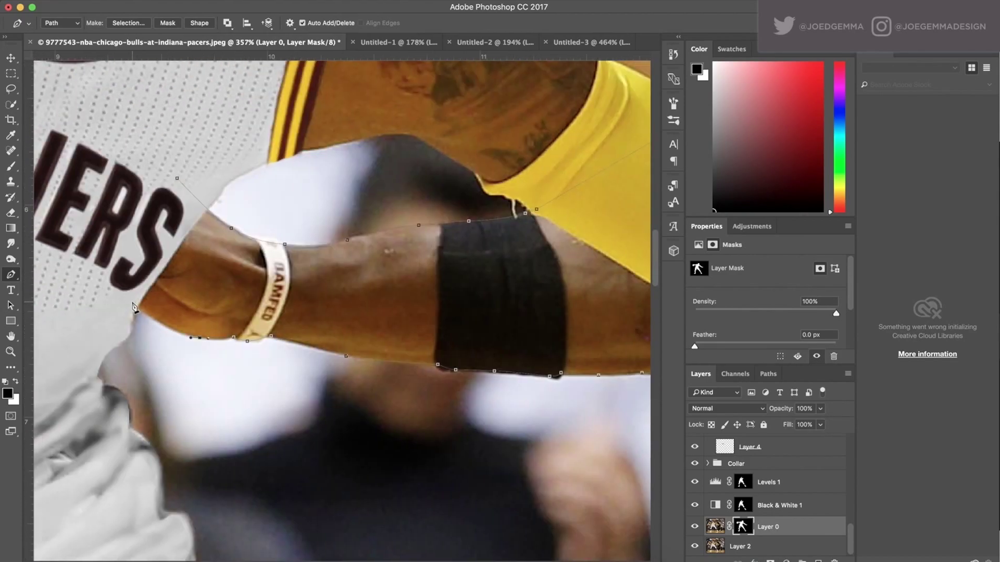
{"action": "scroll", "coordinate": [227, 285], "scroll_direction": "down", "scroll_amount": 10}
{"action": "left_click", "coordinate": [775, 544]}
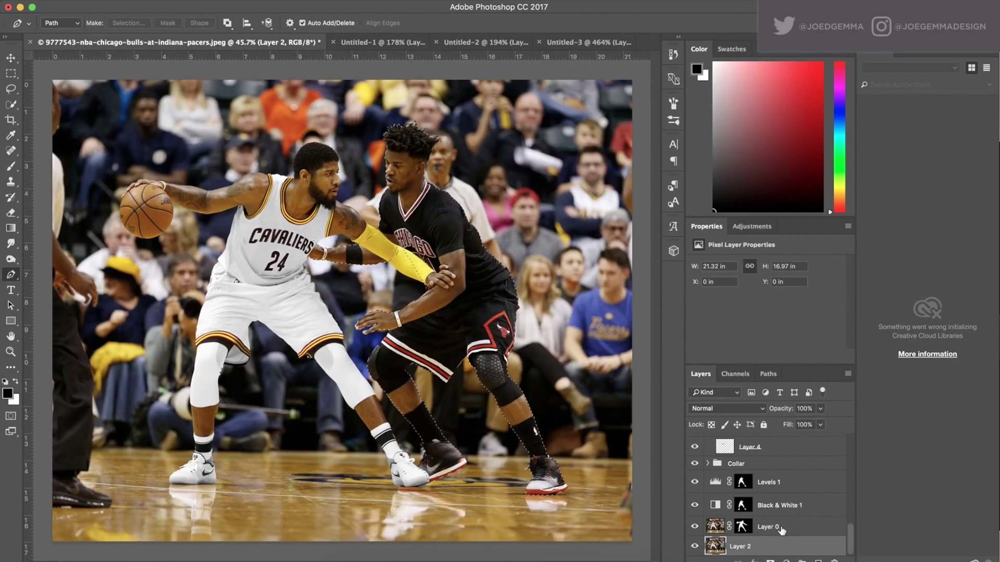
{"action": "left_click_drag", "start_coordinate": [781, 530], "coordinate": [753, 548]}
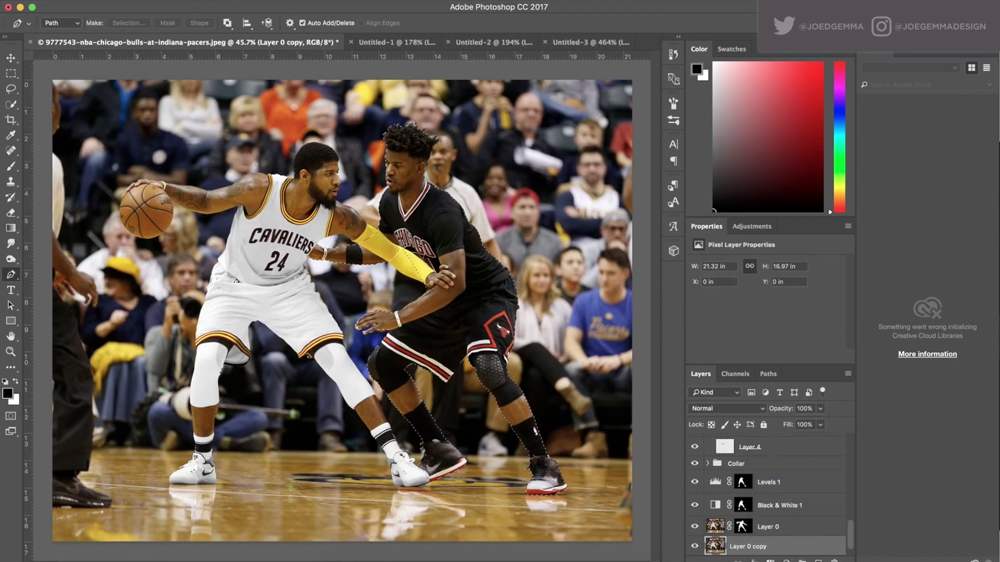
Mask Layer 0 copy to the players' selection and hide the original background photo
{"action": "left_click", "coordinate": [755, 561]}
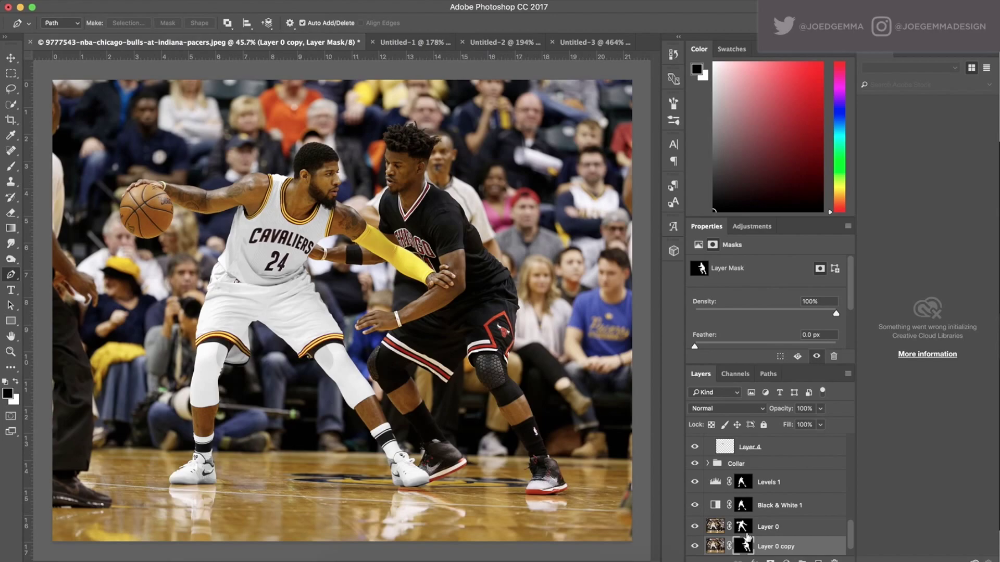
{"action": "scroll", "coordinate": [792, 542], "scroll_direction": "down", "scroll_amount": 1}
{"action": "left_click", "coordinate": [694, 546]}
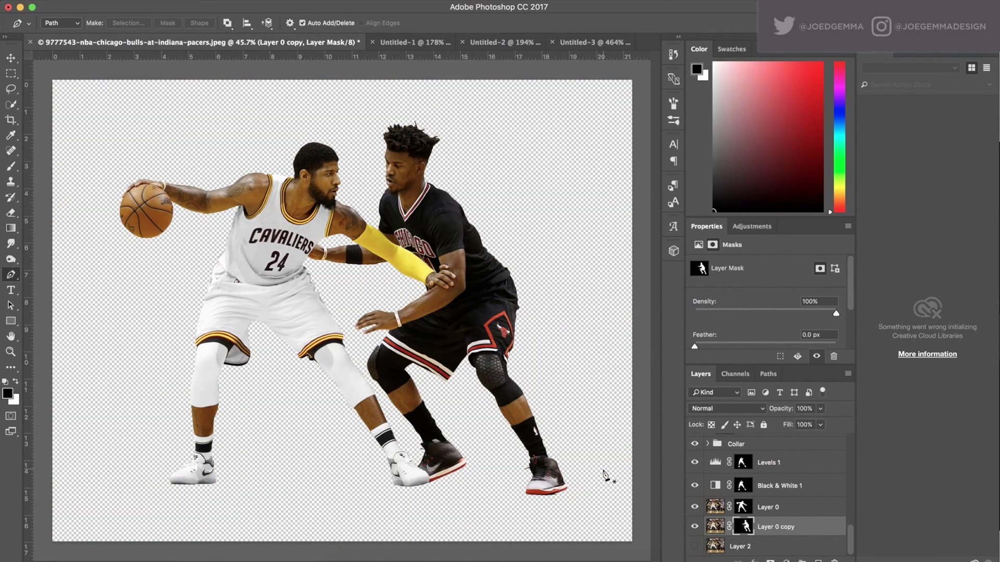
{"action": "scroll", "coordinate": [313, 234], "scroll_direction": "up", "scroll_amount": 5}
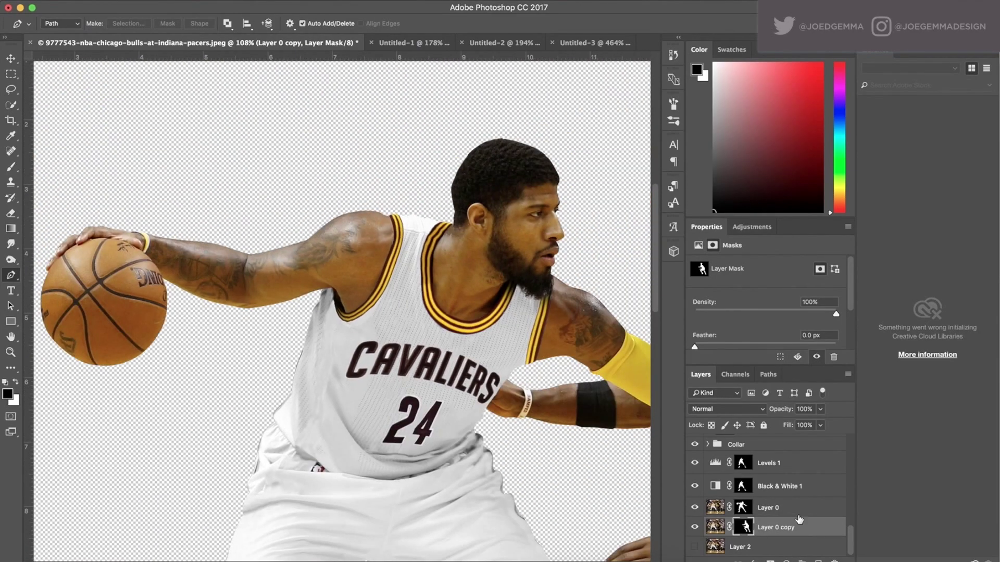
Add a Black & White adjustment layer above Layer 0
{"action": "left_click", "coordinate": [715, 507]}
{"action": "left_click", "coordinate": [786, 561]}
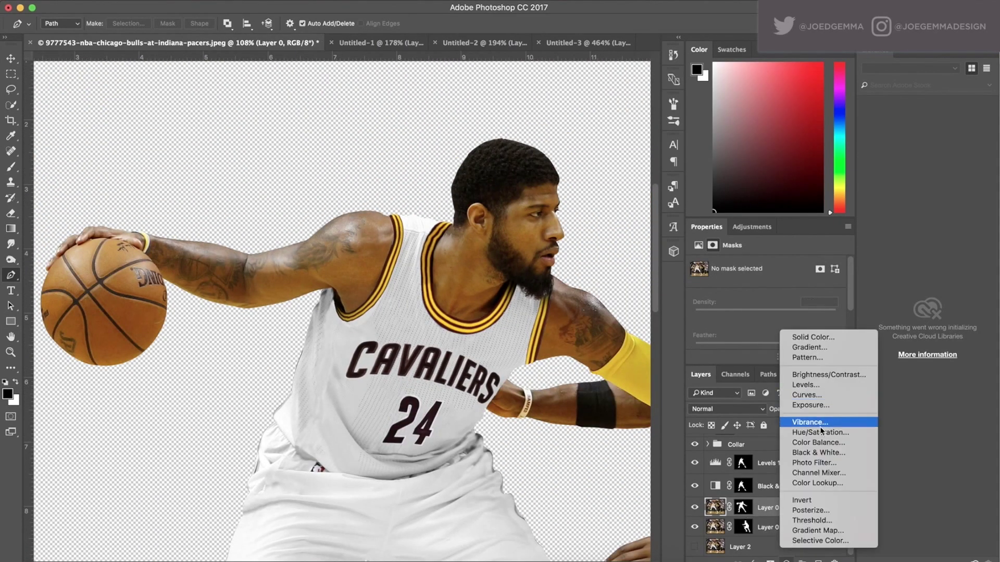
{"action": "left_click", "coordinate": [818, 453]}
{"action": "scroll", "coordinate": [348, 317], "scroll_direction": "up", "scroll_amount": 8}
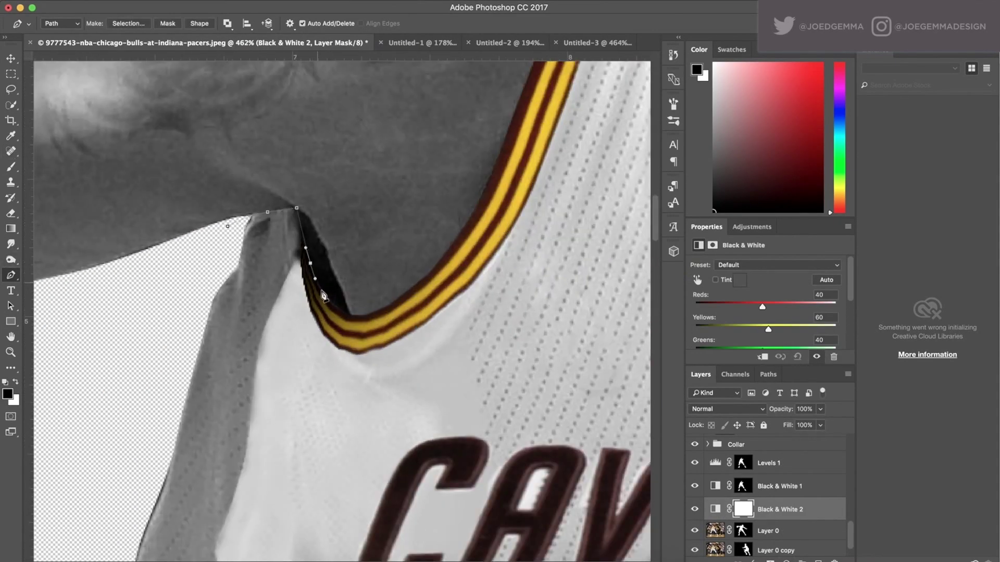
Fill the traced arm path into the Black & White 2 mask so the arm turns grey
{"action": "scroll", "coordinate": [512, 167], "scroll_direction": "up", "scroll_amount": 5}
{"action": "scroll", "coordinate": [522, 166], "scroll_direction": "up", "scroll_amount": 10}
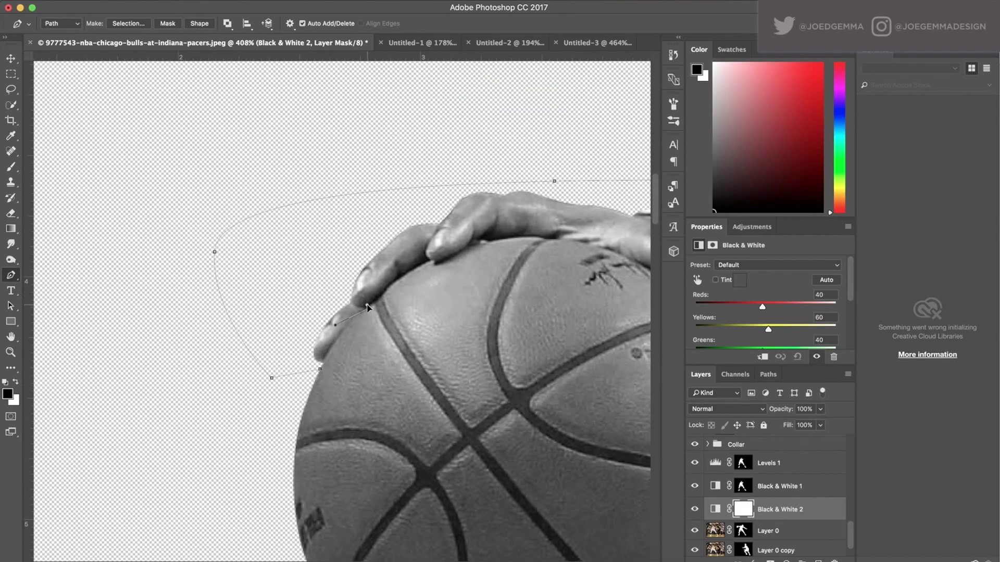
{"action": "scroll", "coordinate": [612, 255], "scroll_direction": "down", "scroll_amount": 6}
{"action": "scroll", "coordinate": [611, 255], "scroll_direction": "right", "scroll_amount": 6}
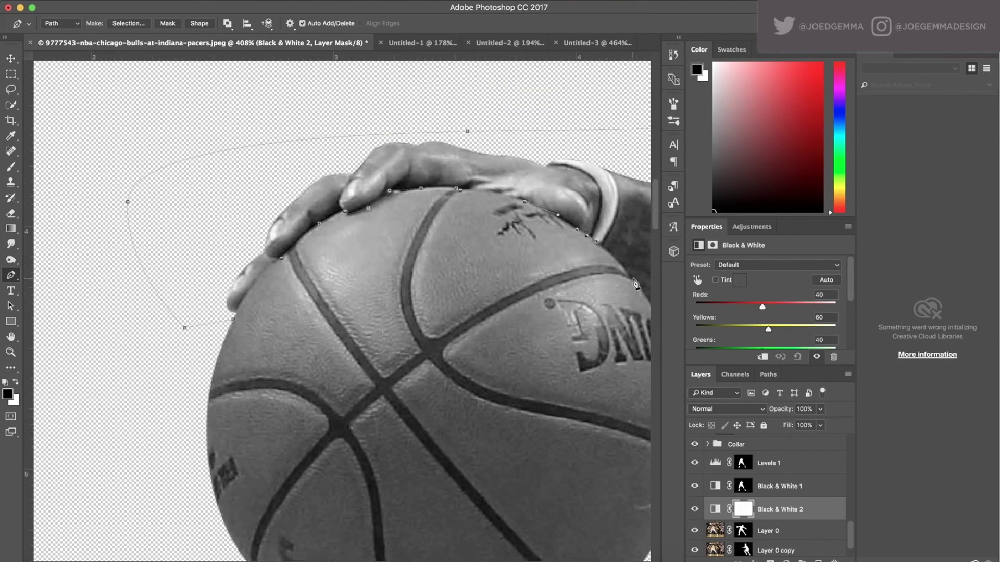
{"action": "scroll", "coordinate": [568, 211], "scroll_direction": "right", "scroll_amount": 10}
{"action": "scroll", "coordinate": [614, 252], "scroll_direction": "up", "scroll_amount": 5}
{"action": "right_click", "coordinate": [463, 361]}
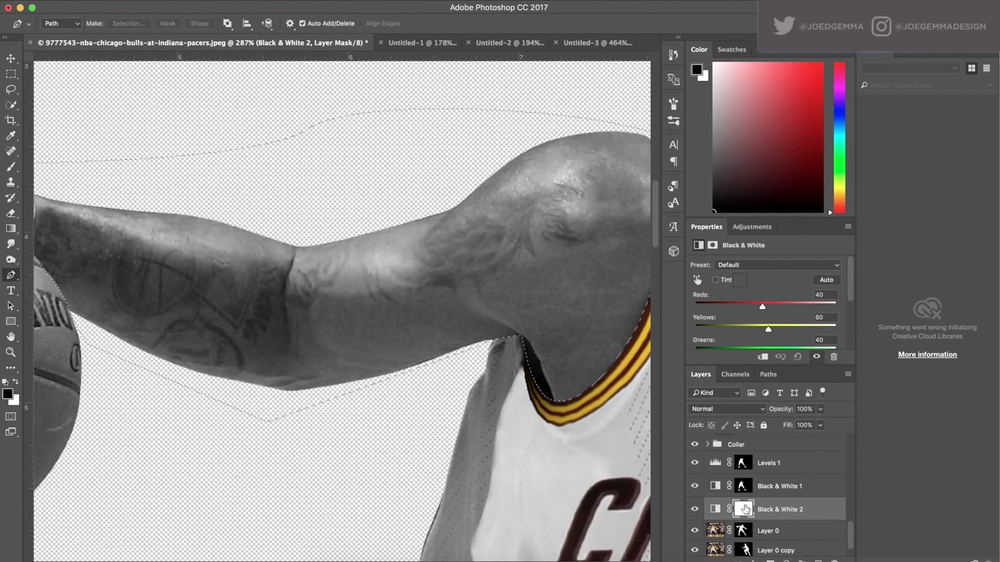
{"action": "key", "text": "shift+F5"}
{"action": "key", "text": "Return"}
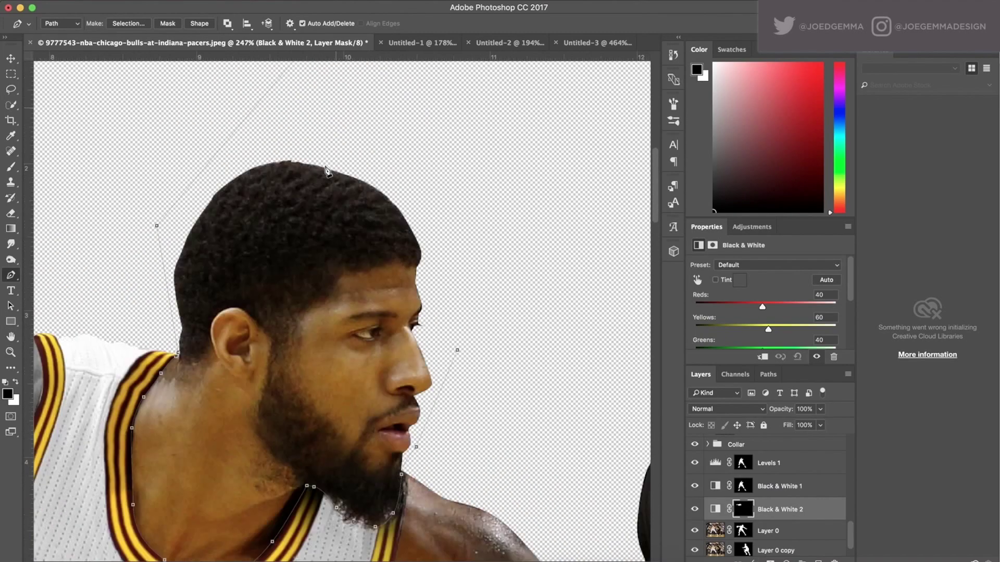
Turn the head and hand outline paths into selections and fill them into the mask
{"action": "right_click", "coordinate": [386, 345]}
{"action": "left_click", "coordinate": [448, 402]}
{"action": "key", "text": "shift+F5"}
{"action": "left_click", "coordinate": [502, 221]}
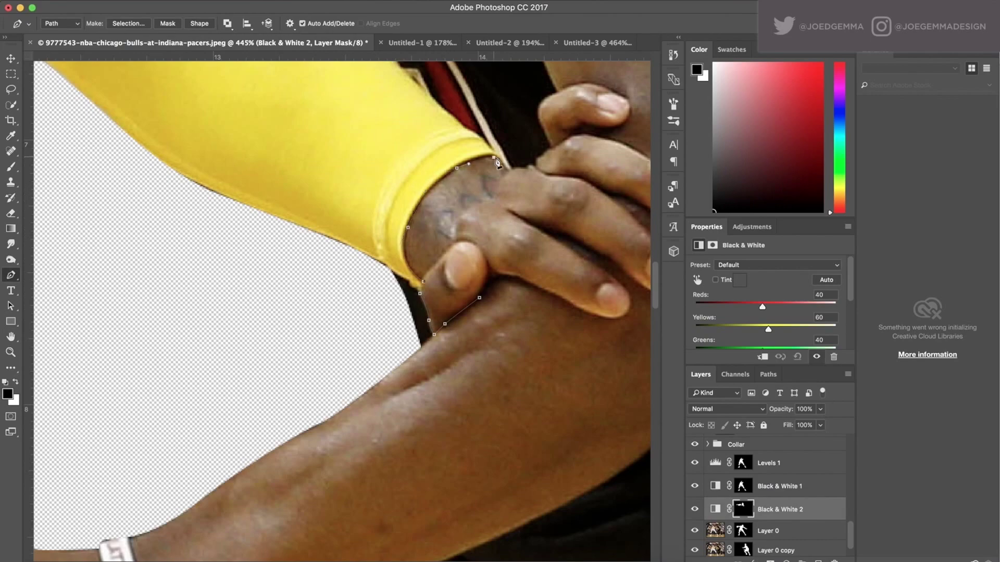
{"action": "left_click", "coordinate": [521, 168]}
{"action": "left_click_drag", "start_coordinate": [529, 174], "coordinate": [456, 207]}
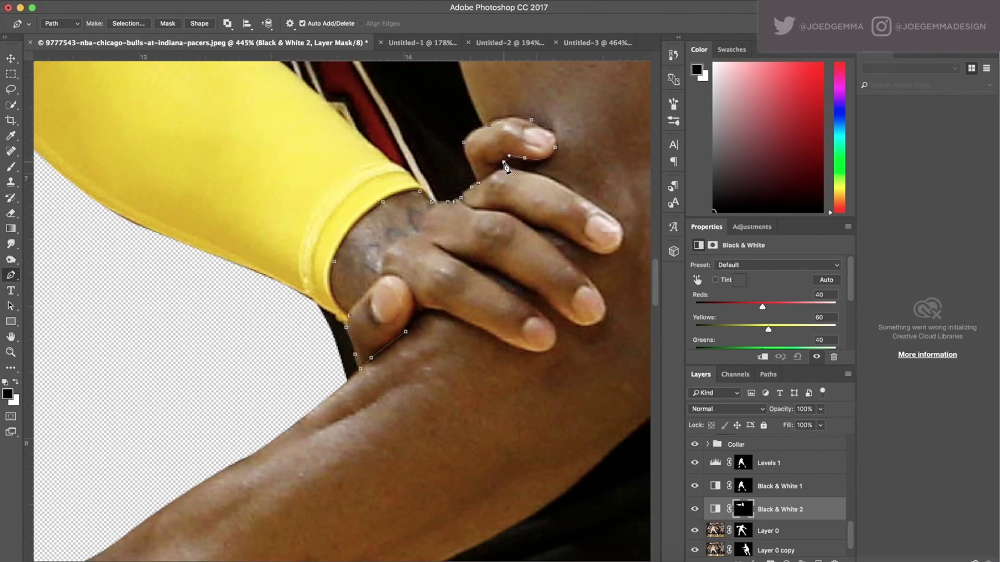
{"action": "right_click", "coordinate": [428, 359]}
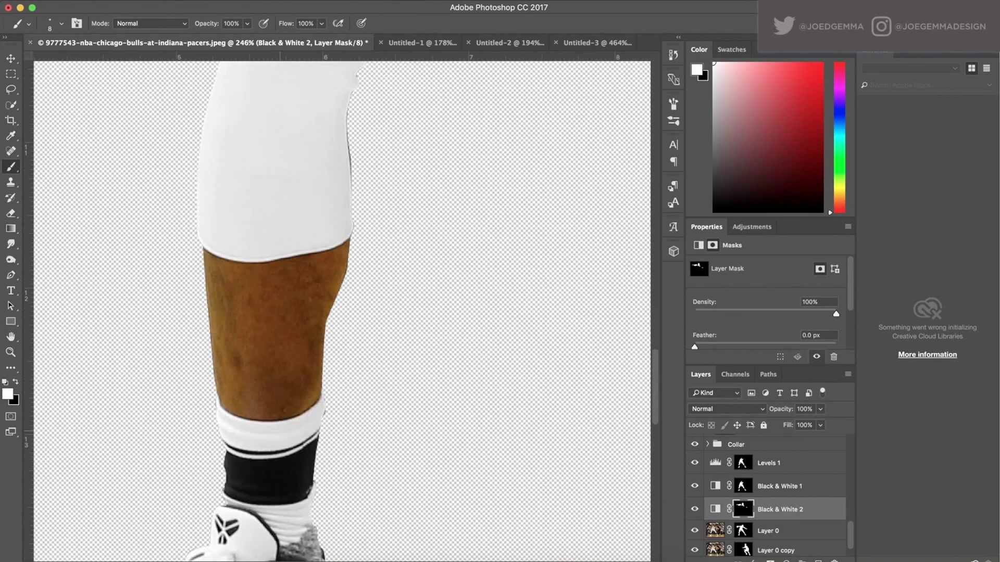
Grey the bare lower leg with a filled selection, lasso the forearm, and search 'Paul George'
{"action": "left_click_drag", "start_coordinate": [62, 73], "coordinate": [438, 424]}
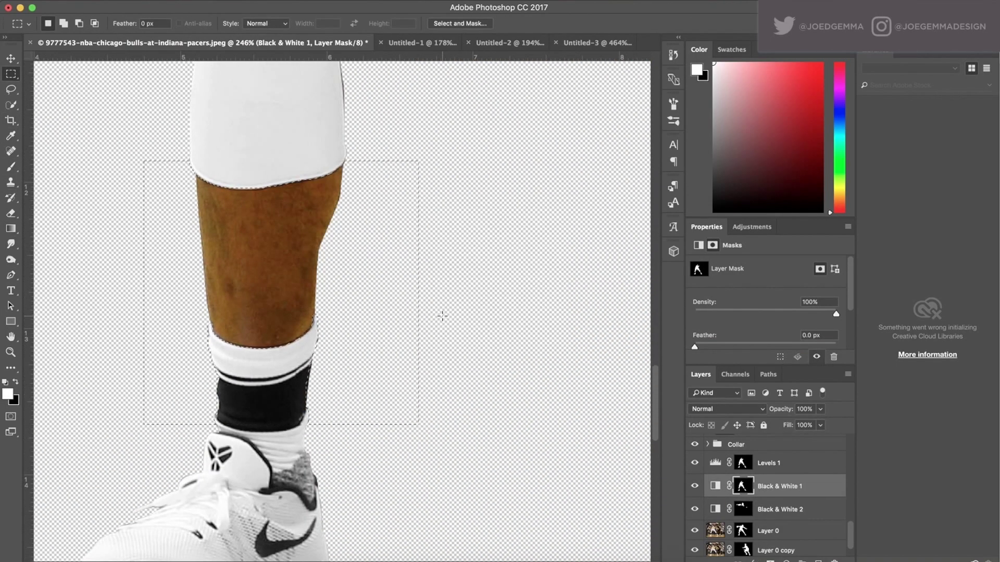
{"action": "key", "text": "alt+BackSpace"}
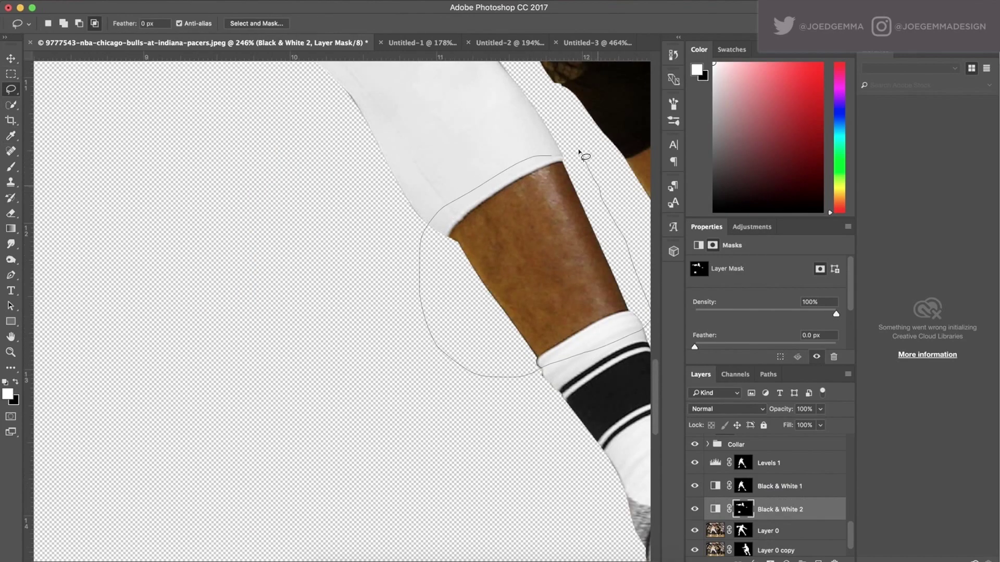
{"action": "left_click_drag", "start_coordinate": [583, 155], "coordinate": [551, 156]}
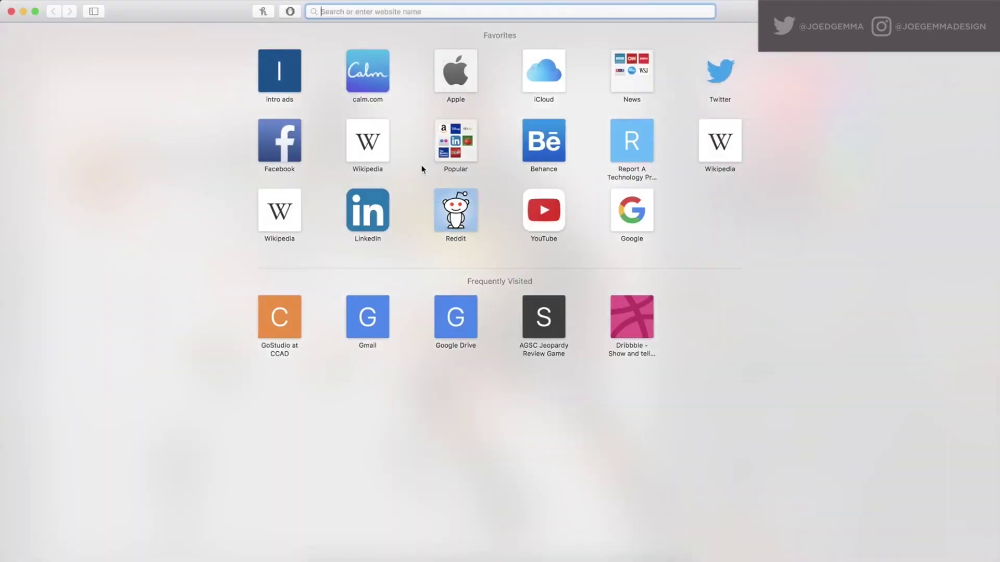
{"action": "type", "text": "Paul George"}
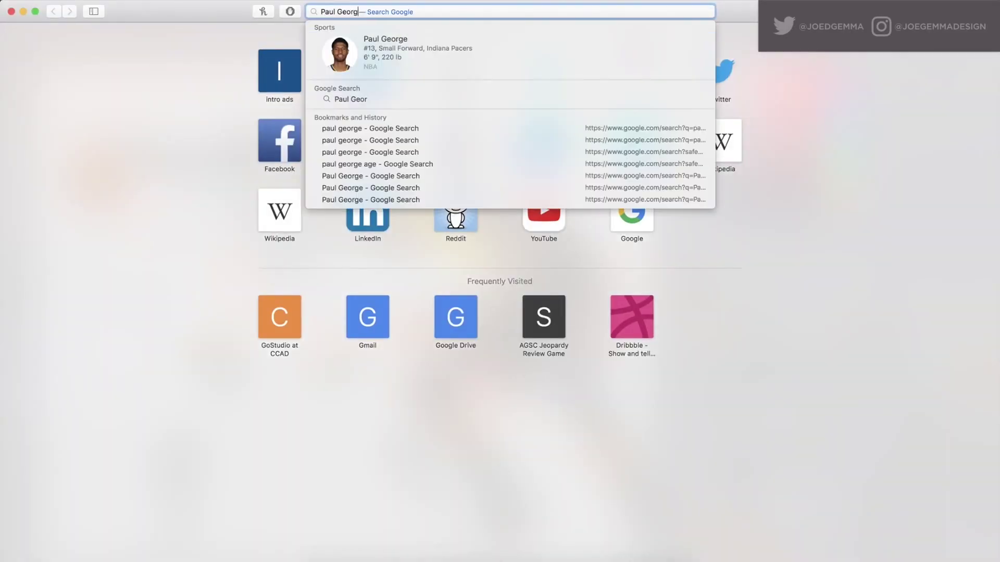
{"action": "key", "text": "Return"}
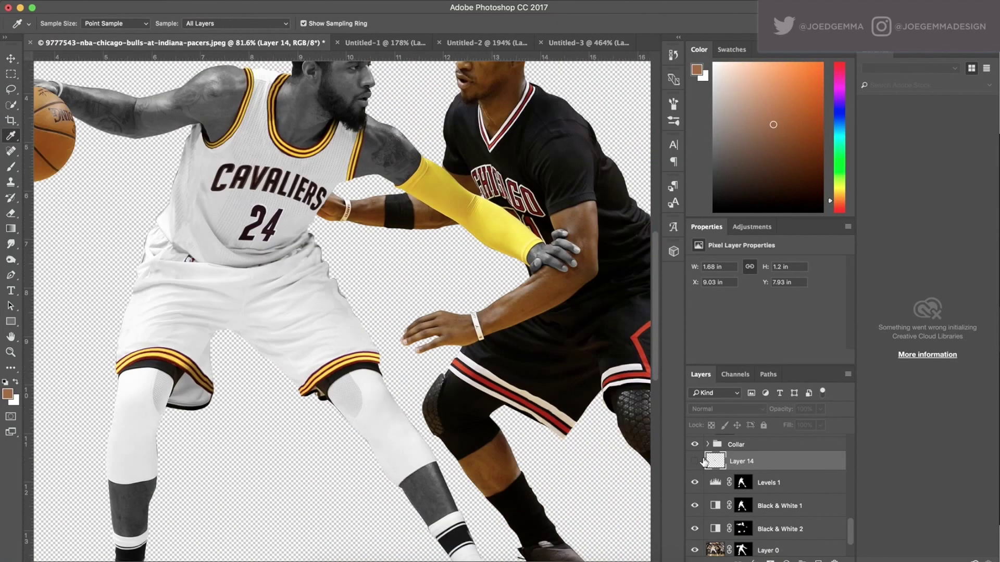
Reorder Black & White 1 in the layer stack, set black as painting colour, and select Black & White 2
{"action": "left_click_drag", "start_coordinate": [776, 483], "coordinate": [772, 487]}
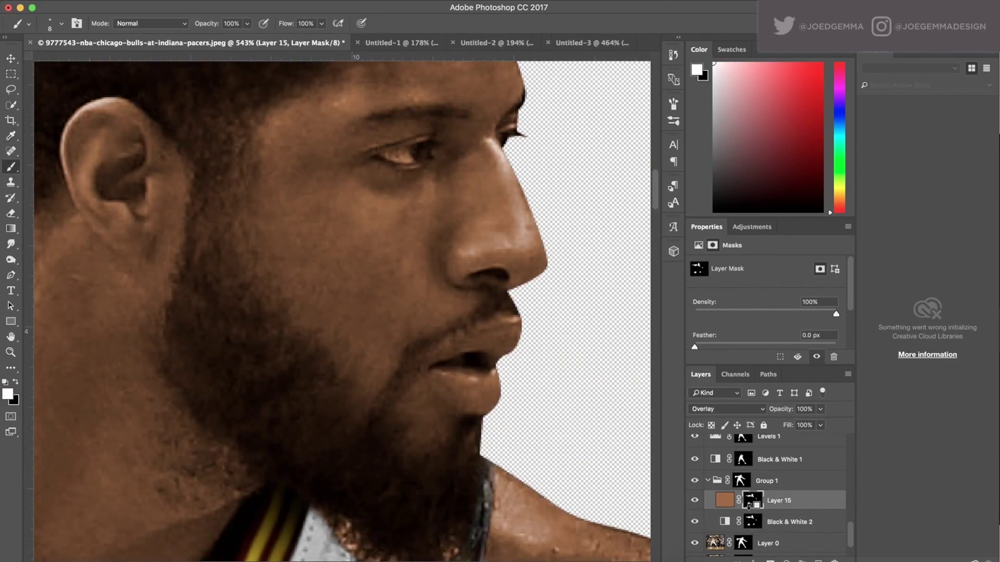
{"action": "scroll", "coordinate": [342, 447], "scroll_direction": "down", "scroll_amount": 4}
{"action": "key", "text": "x"}
{"action": "scroll", "coordinate": [418, 491], "scroll_direction": "down", "scroll_amount": 3}
{"action": "scroll", "coordinate": [490, 163], "scroll_direction": "up", "scroll_amount": 6}
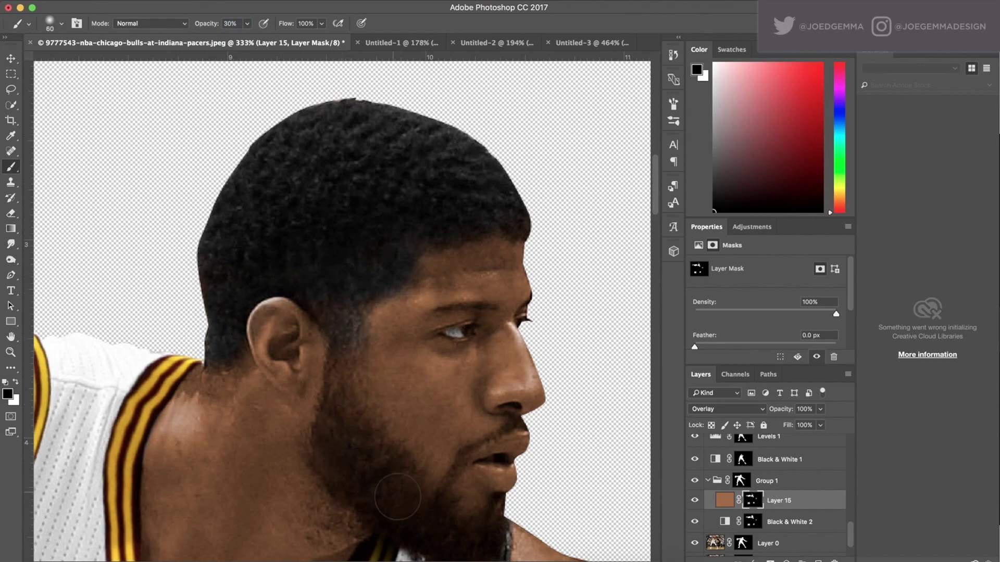
{"action": "key", "text": "super+0"}
{"action": "left_click", "coordinate": [789, 521]}
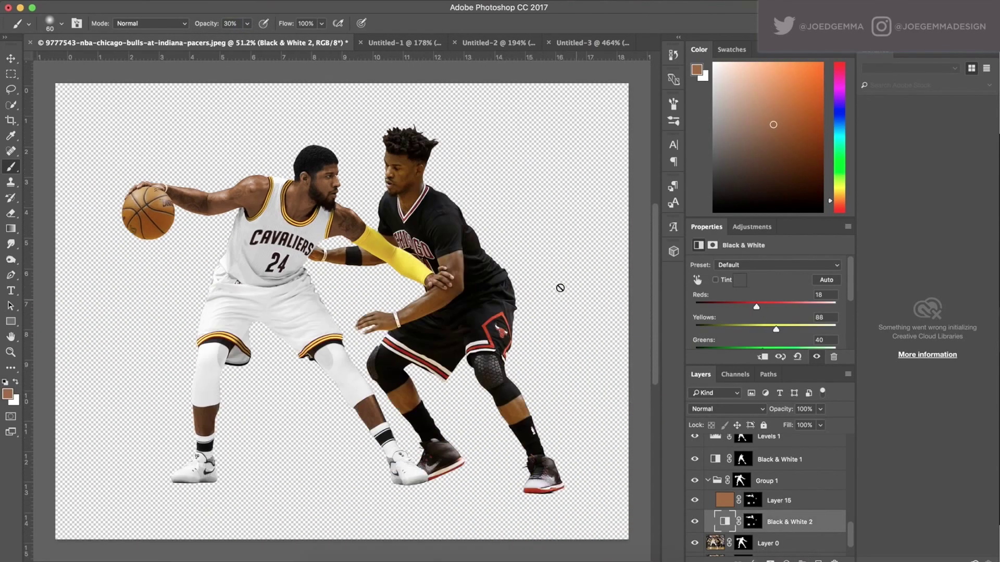
{"action": "scroll", "coordinate": [557, 286], "scroll_direction": "up", "scroll_amount": 5}
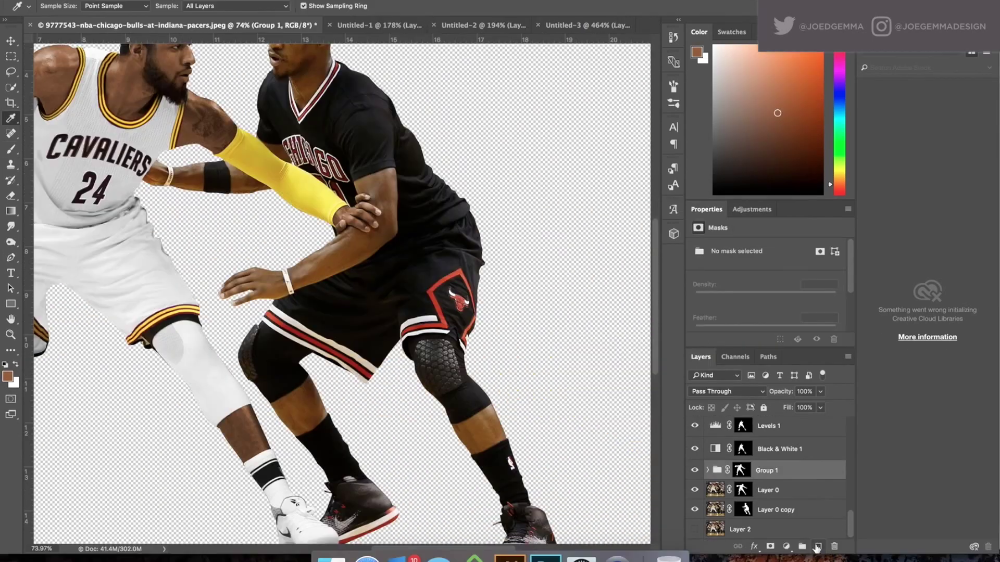
{"action": "scroll", "coordinate": [303, 227], "scroll_direction": "up", "scroll_amount": 3}
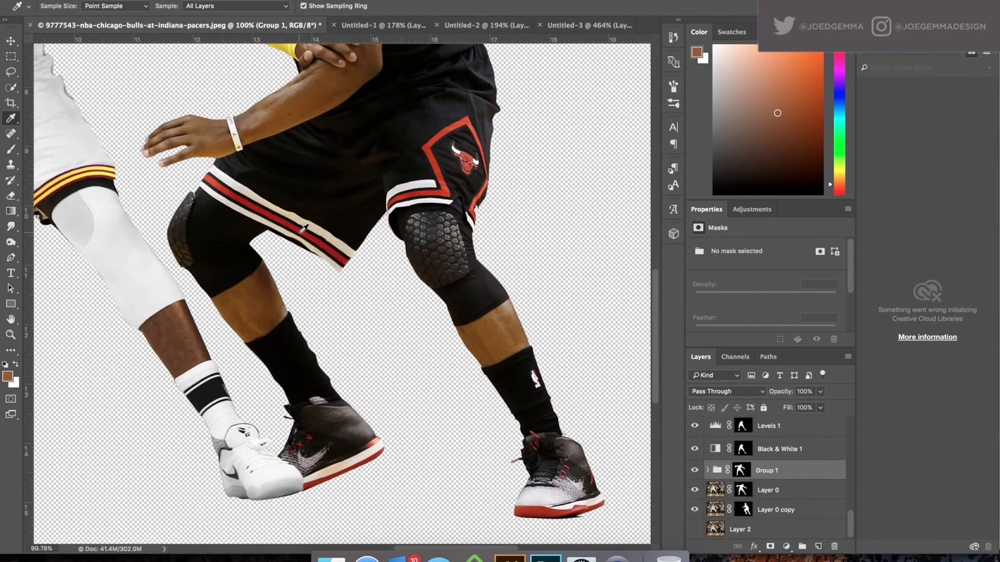
{"action": "key", "text": "p"}
{"action": "scroll", "coordinate": [303, 228], "scroll_direction": "up", "scroll_amount": 10}
Make the traced head outline a selection and add a Black & White adjustment above Layer 0 copy
{"action": "scroll", "coordinate": [535, 287], "scroll_direction": "up", "scroll_amount": 5}
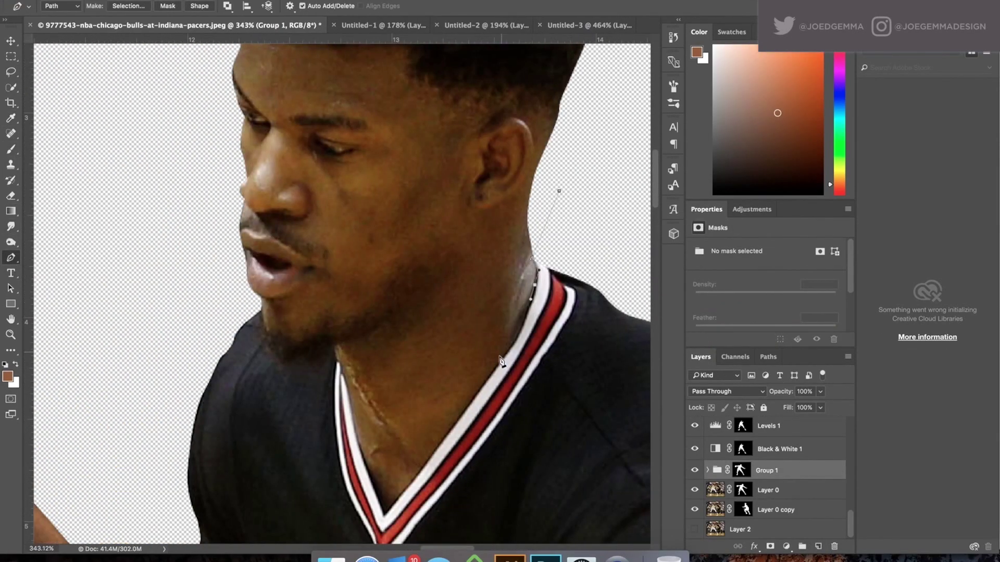
{"action": "scroll", "coordinate": [484, 387], "scroll_direction": "down", "scroll_amount": 3}
{"action": "left_click", "coordinate": [421, 407]}
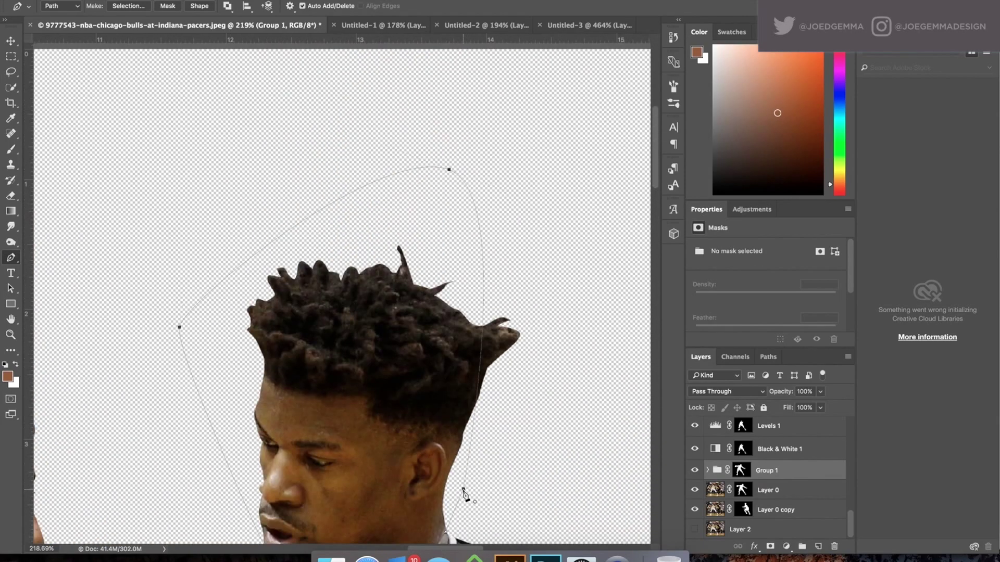
{"action": "key", "text": "super+Return"}
{"action": "left_click", "coordinate": [770, 510]}
{"action": "left_click", "coordinate": [786, 546]}
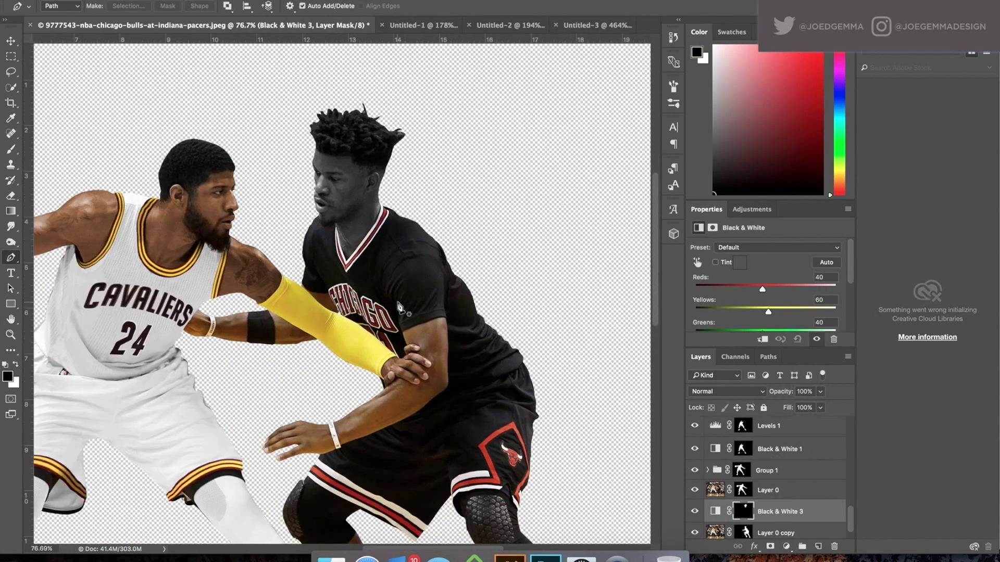
{"action": "scroll", "coordinate": [245, 245], "scroll_direction": "up", "scroll_amount": 2}
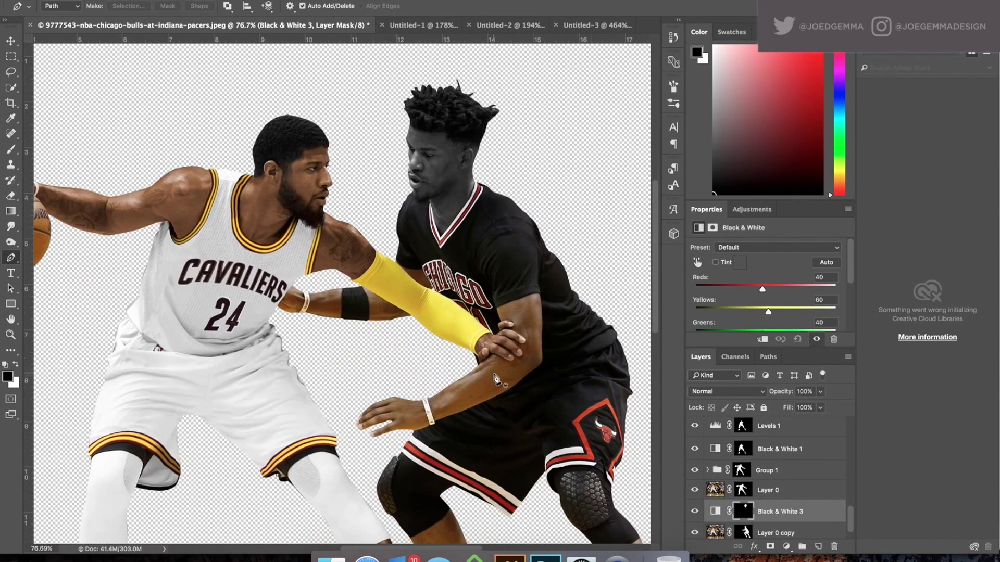
{"action": "scroll", "coordinate": [416, 291], "scroll_direction": "up", "scroll_amount": 5}
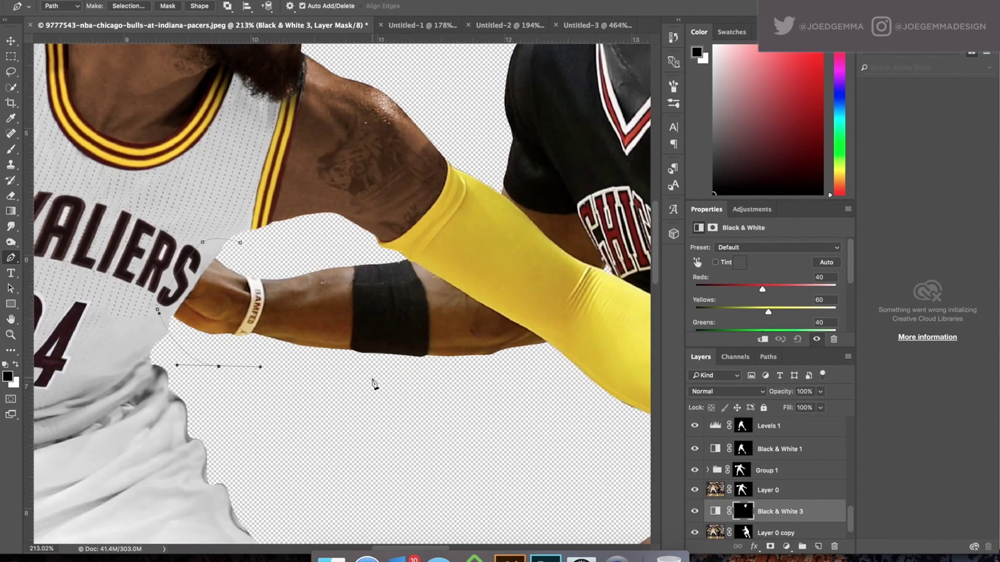
{"action": "scroll", "coordinate": [619, 236], "scroll_direction": "up", "scroll_amount": 3}
Close the arm path along the sleeve edge and fill it into the Black & White 3 mask
{"action": "left_click_drag", "start_coordinate": [606, 271], "coordinate": [585, 223]}
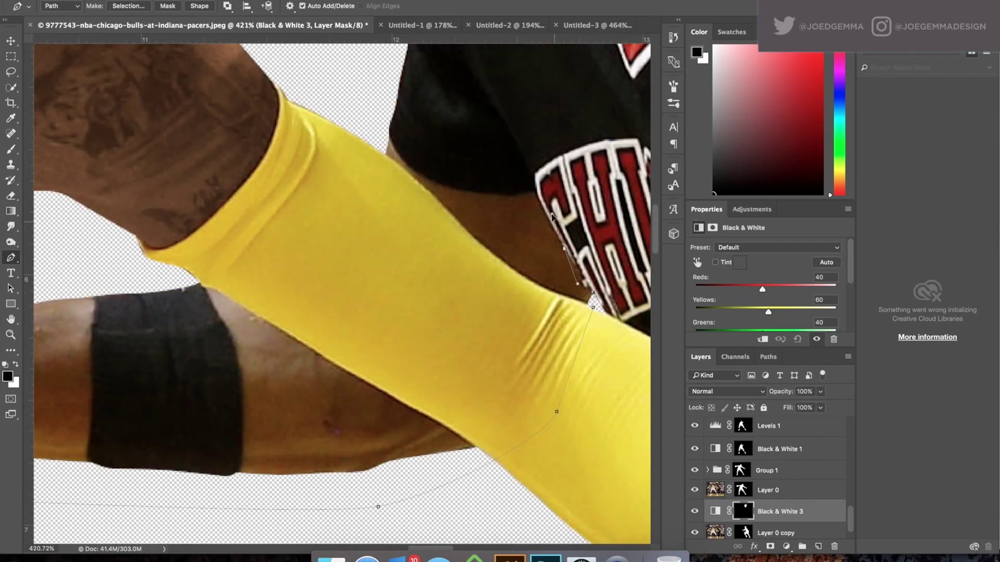
{"action": "scroll", "coordinate": [462, 193], "scroll_direction": "down", "scroll_amount": 3}
{"action": "right_click", "coordinate": [223, 248]}
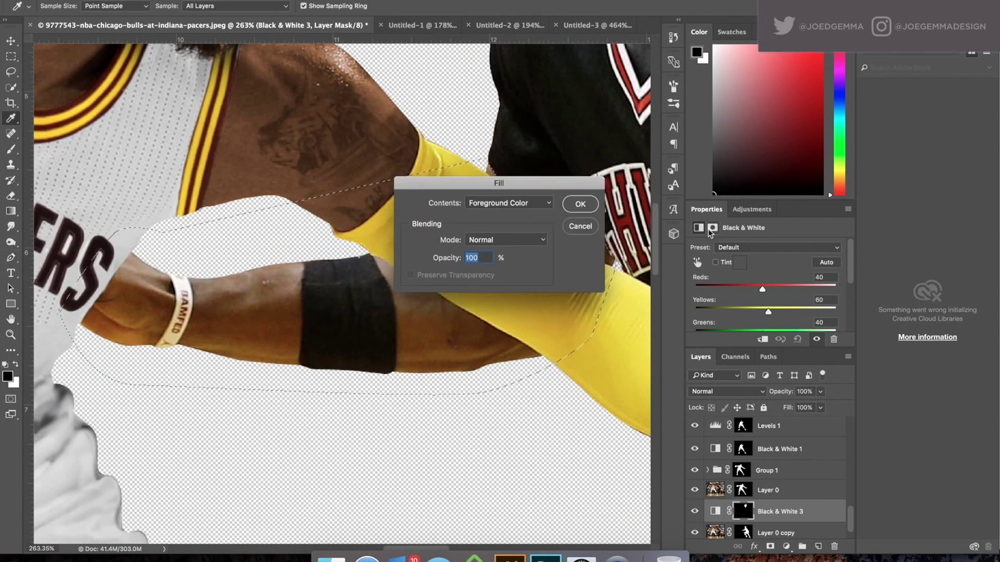
{"action": "key", "text": "Escape"}
{"action": "left_click", "coordinate": [713, 228]}
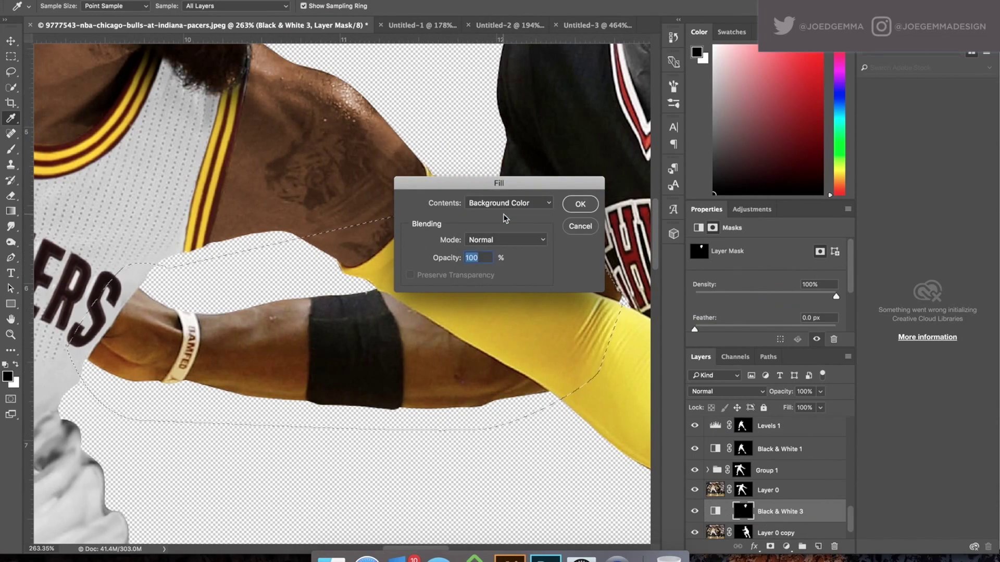
{"action": "key", "text": "Return"}
Trace the Bulls player's forearm outline down to the wristband with the Pen tool
{"action": "key", "text": "p"}
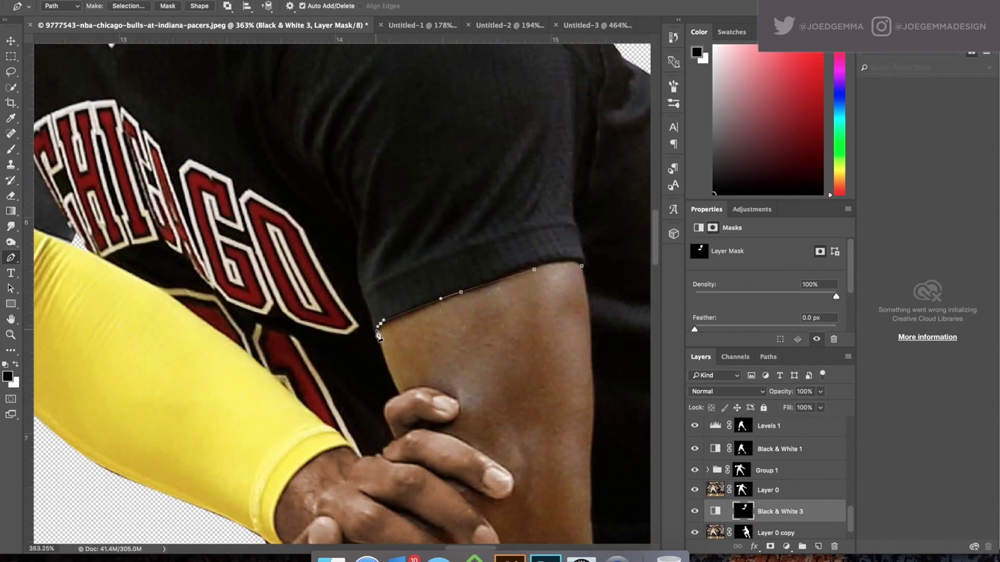
{"action": "left_click", "coordinate": [398, 397]}
{"action": "scroll", "coordinate": [398, 396], "scroll_direction": "down", "scroll_amount": 5}
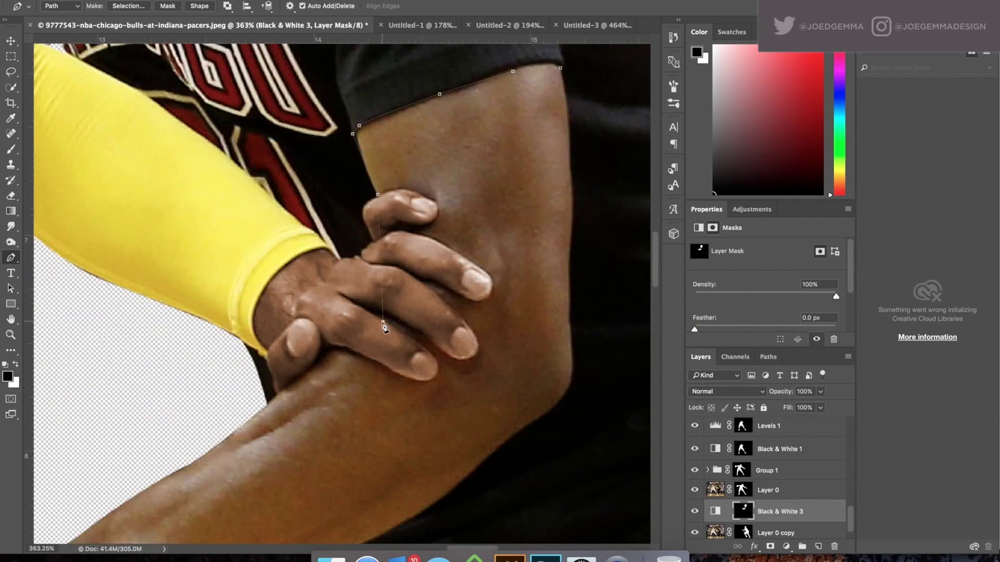
{"action": "left_click", "coordinate": [331, 351]}
{"action": "scroll", "coordinate": [331, 351], "scroll_direction": "down", "scroll_amount": 3}
{"action": "left_click", "coordinate": [284, 399]}
{"action": "scroll", "coordinate": [284, 398], "scroll_direction": "left", "scroll_amount": 6}
{"action": "left_click", "coordinate": [260, 508]}
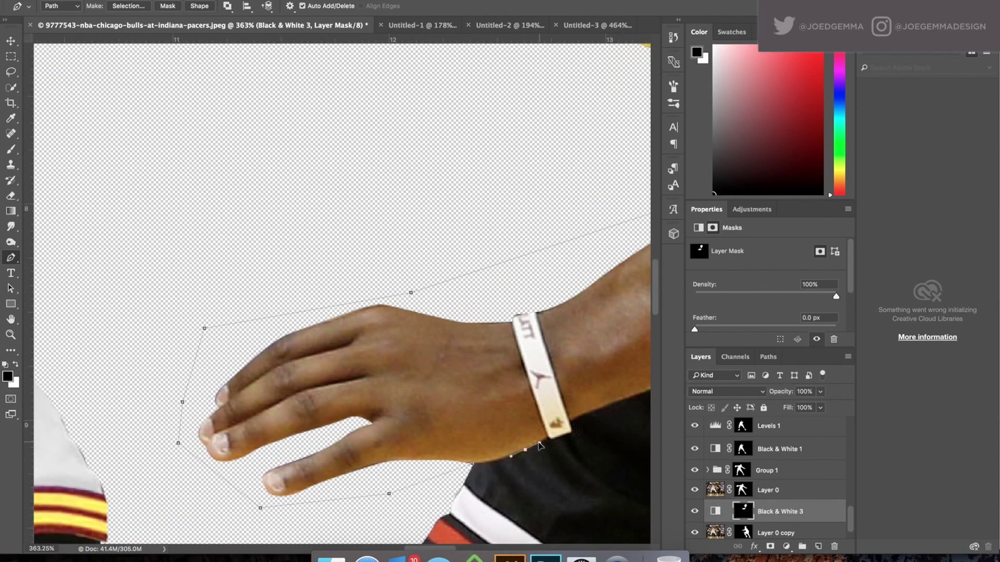
{"action": "scroll", "coordinate": [539, 445], "scroll_direction": "up", "scroll_amount": 3}
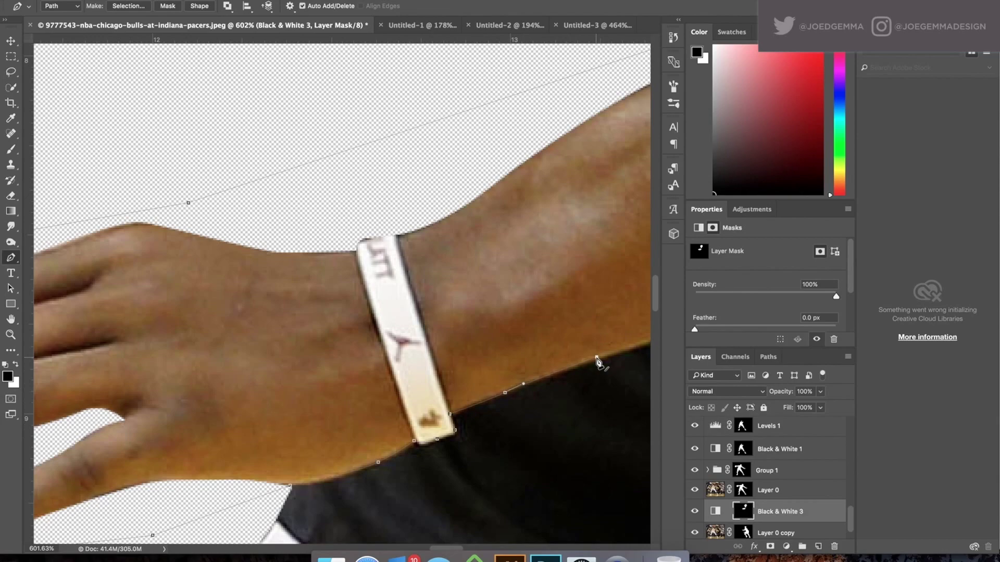
Trace the forearm's lower edge and upper arm, then fill the arm path into the mask
{"action": "left_click", "coordinate": [629, 354]}
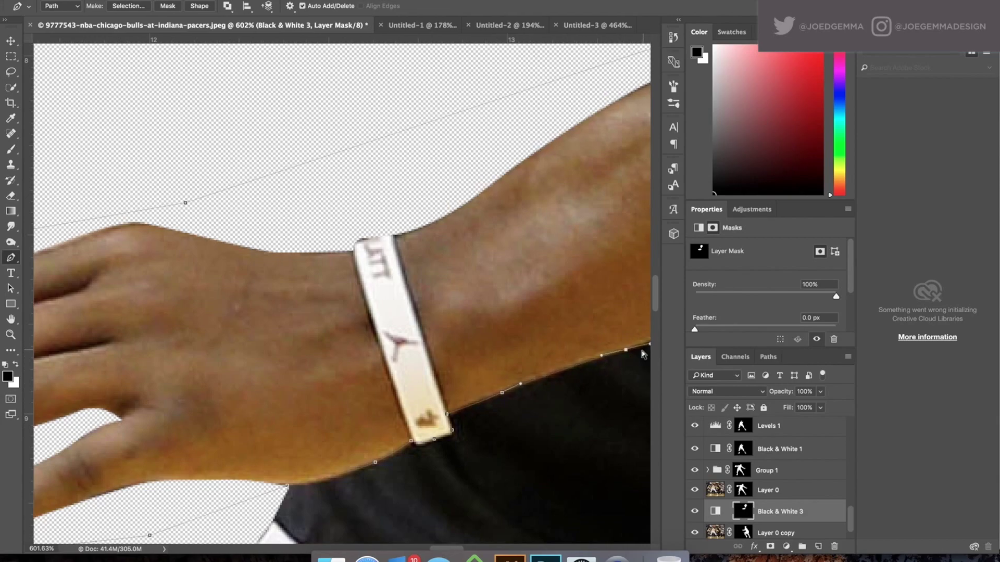
{"action": "scroll", "coordinate": [629, 354], "scroll_direction": "right", "scroll_amount": 6}
{"action": "left_click", "coordinate": [640, 335]}
{"action": "scroll", "coordinate": [640, 335], "scroll_direction": "down", "scroll_amount": 4}
{"action": "left_click", "coordinate": [355, 207]}
{"action": "scroll", "coordinate": [364, 208], "scroll_direction": "up", "scroll_amount": 5}
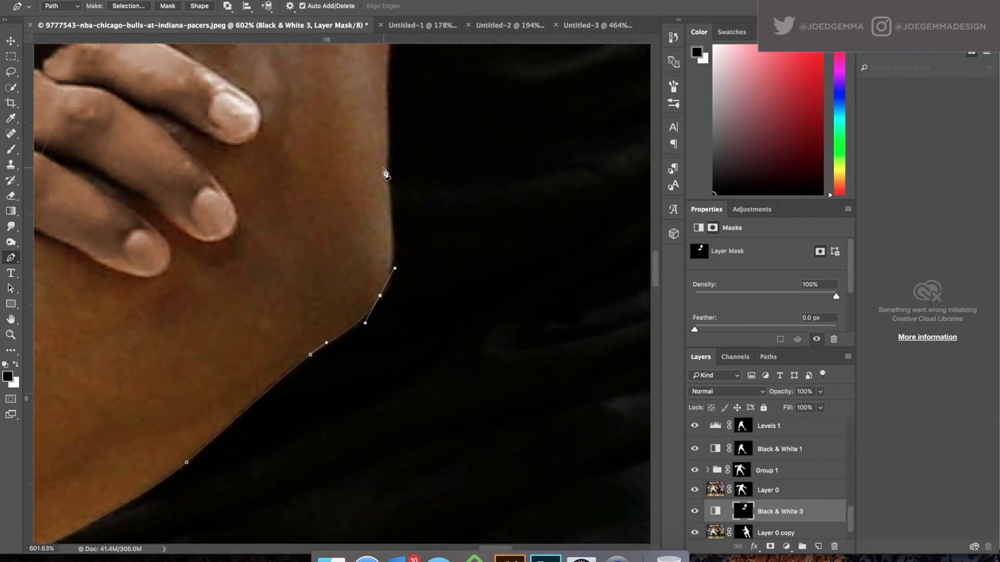
{"action": "left_click", "coordinate": [388, 177]}
{"action": "scroll", "coordinate": [388, 177], "scroll_direction": "up", "scroll_amount": 5}
{"action": "left_click", "coordinate": [374, 260]}
{"action": "scroll", "coordinate": [371, 203], "scroll_direction": "up", "scroll_amount": 3}
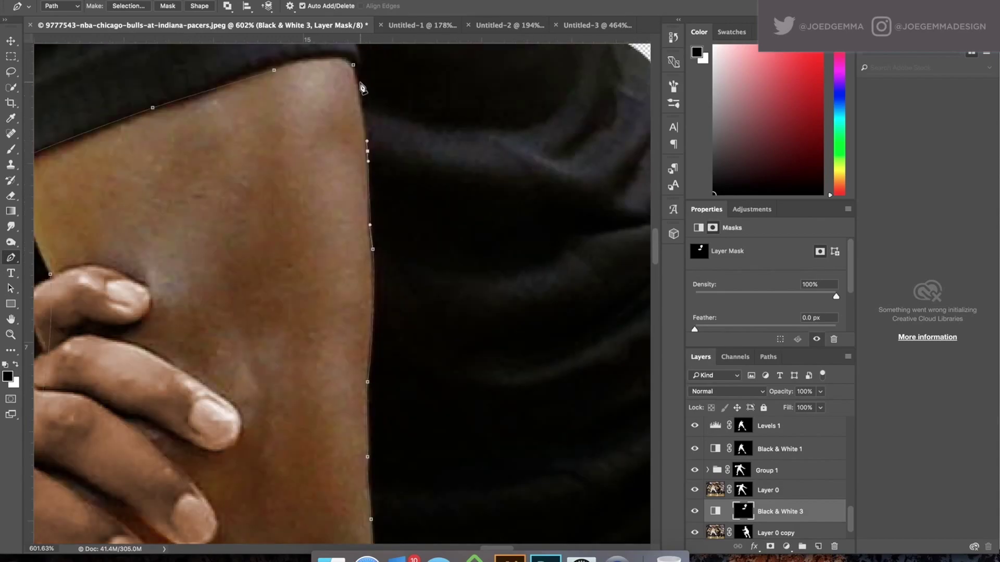
{"action": "scroll", "coordinate": [363, 89], "scroll_direction": "down", "scroll_amount": 5}
{"action": "right_click", "coordinate": [313, 257]}
{"action": "left_click", "coordinate": [345, 319]}
{"action": "key", "text": "Return"}
Trace the calf skin between the knee sleeve and sock top and fill it into the mask
{"action": "key", "text": "ctrl+0"}
{"action": "scroll", "coordinate": [386, 383], "scroll_direction": "up", "scroll_amount": 5}
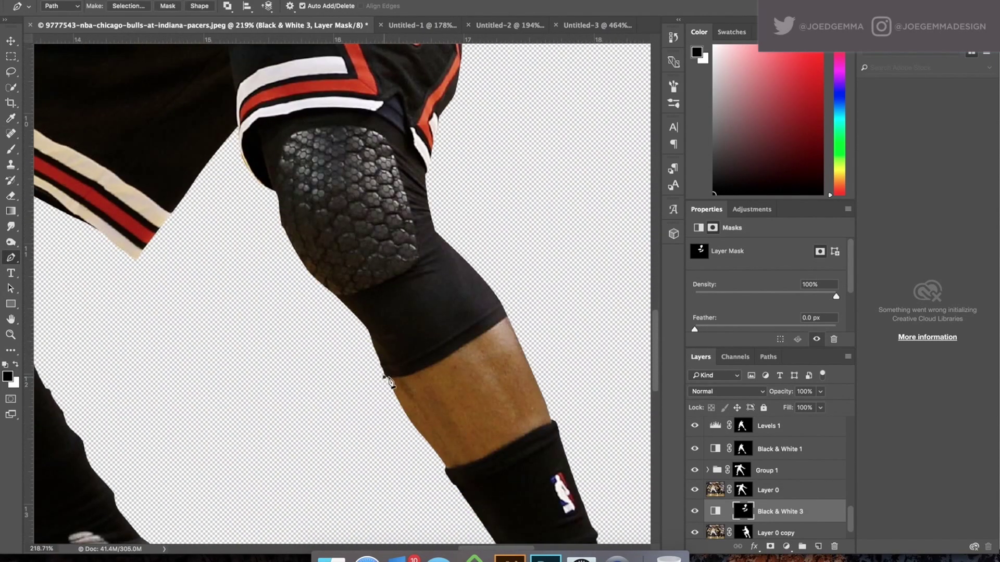
{"action": "left_click", "coordinate": [384, 377]}
{"action": "scroll", "coordinate": [386, 383], "scroll_direction": "up", "scroll_amount": 3}
{"action": "left_click", "coordinate": [406, 374]}
{"action": "left_click", "coordinate": [451, 352]}
{"action": "left_click", "coordinate": [487, 327]}
{"action": "left_click", "coordinate": [508, 314]}
{"action": "left_click", "coordinate": [558, 414]}
{"action": "left_click", "coordinate": [543, 424]}
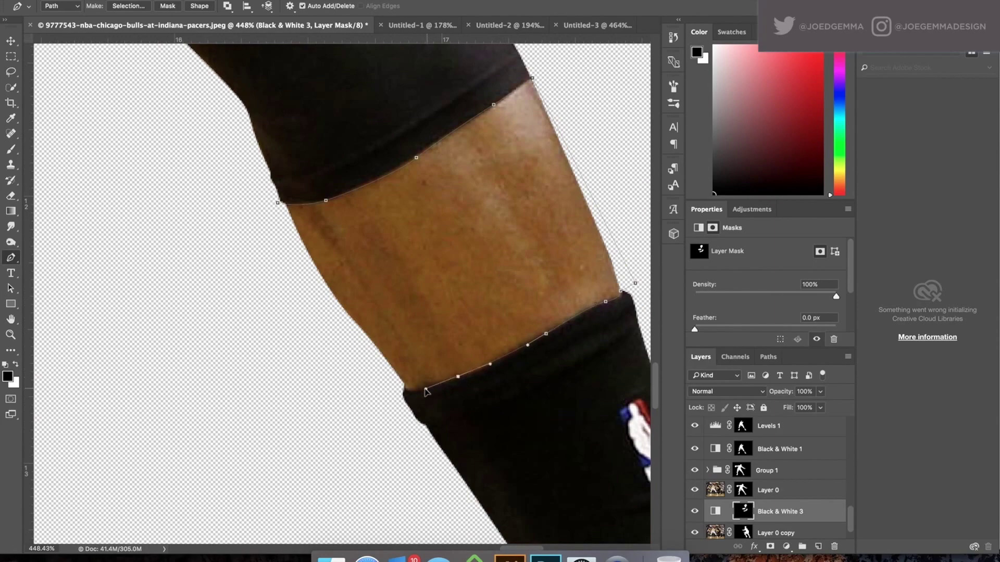
{"action": "left_click", "coordinate": [425, 390]}
{"action": "scroll", "coordinate": [426, 392], "scroll_direction": "down", "scroll_amount": 5}
{"action": "right_click", "coordinate": [346, 285]}
{"action": "left_click", "coordinate": [379, 349]}
{"action": "key", "text": "Return"}
Quick-select the remaining skin, fill it grey, and touch up the mask with a soft brush
{"action": "key", "text": "w"}
{"action": "scroll", "coordinate": [412, 228], "scroll_direction": "up", "scroll_amount": 5}
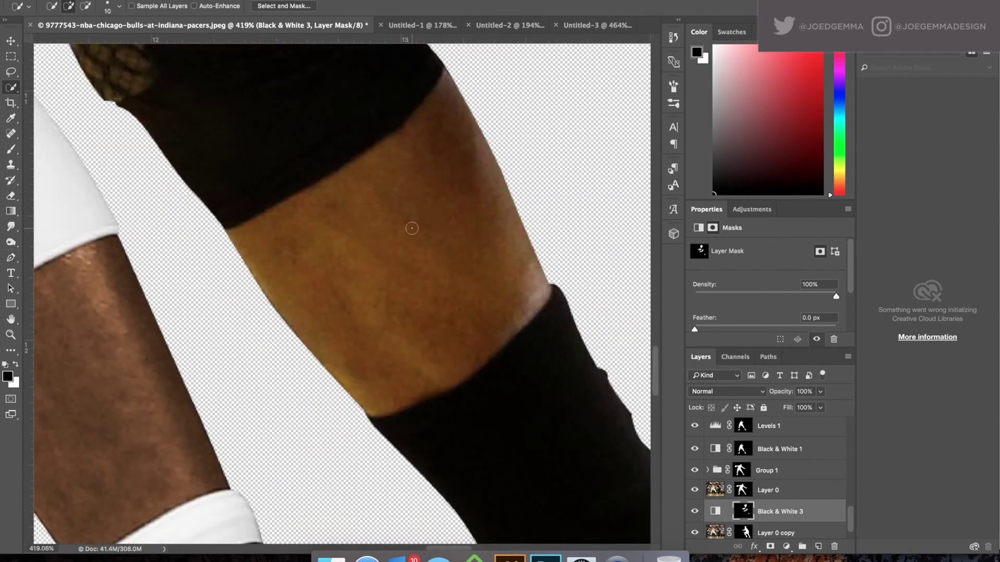
{"action": "key", "text": "ctrl+BackSpace"}
{"action": "scroll", "coordinate": [351, 389], "scroll_direction": "down", "scroll_amount": 5}
{"action": "scroll", "coordinate": [351, 389], "scroll_direction": "up", "scroll_amount": 6}
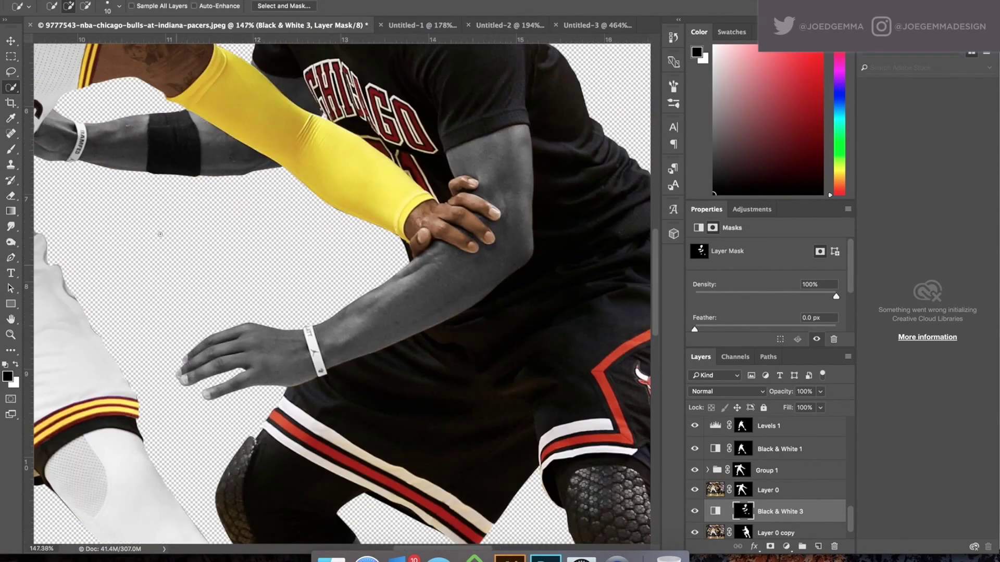
{"action": "scroll", "coordinate": [350, 389], "scroll_direction": "up", "scroll_amount": 2}
{"action": "key", "text": "b"}
{"action": "scroll", "coordinate": [391, 405], "scroll_direction": "up", "scroll_amount": 3}
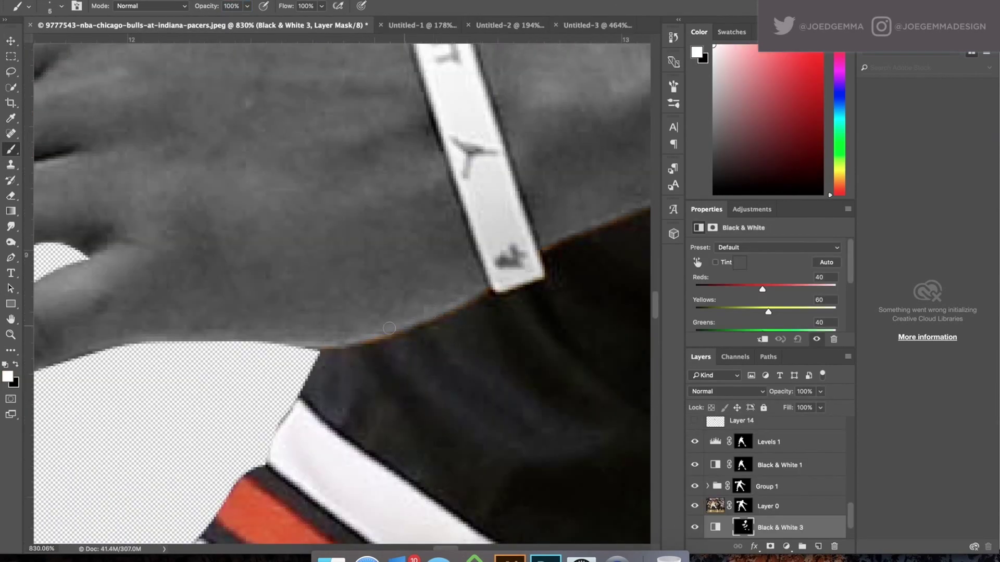
{"action": "scroll", "coordinate": [389, 328], "scroll_direction": "down", "scroll_amount": 10}
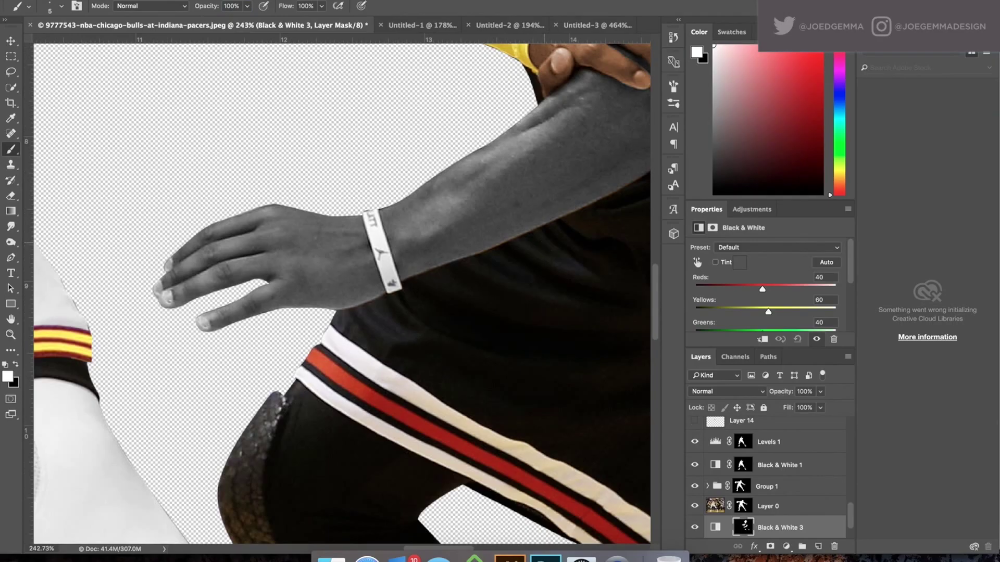
Open a new Safari window and view a Jimmy Butler headshot in Google Images
{"action": "right_click", "coordinate": [367, 558]}
{"action": "left_click", "coordinate": [401, 457]}
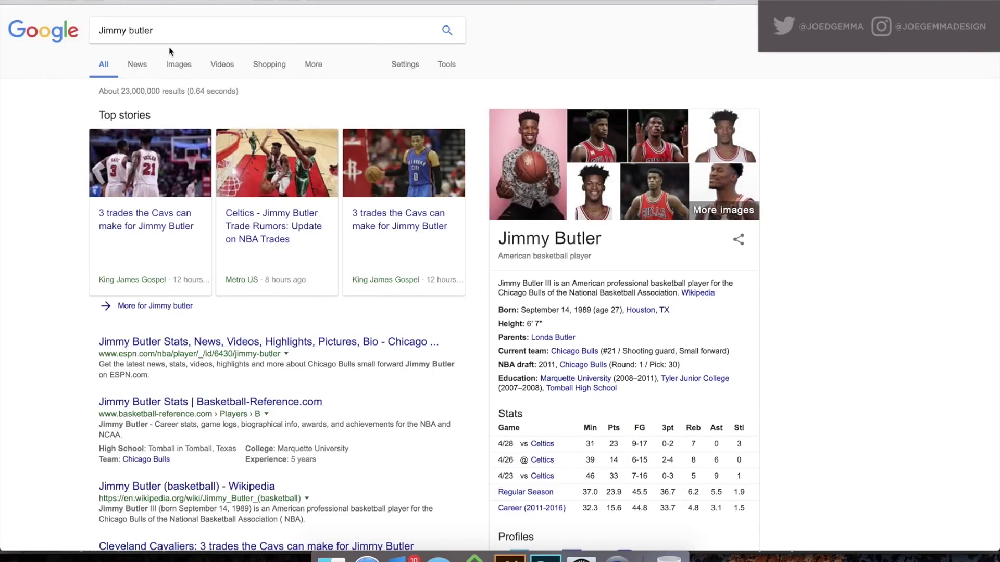
{"action": "left_click", "coordinate": [177, 65]}
{"action": "left_click", "coordinate": [696, 239]}
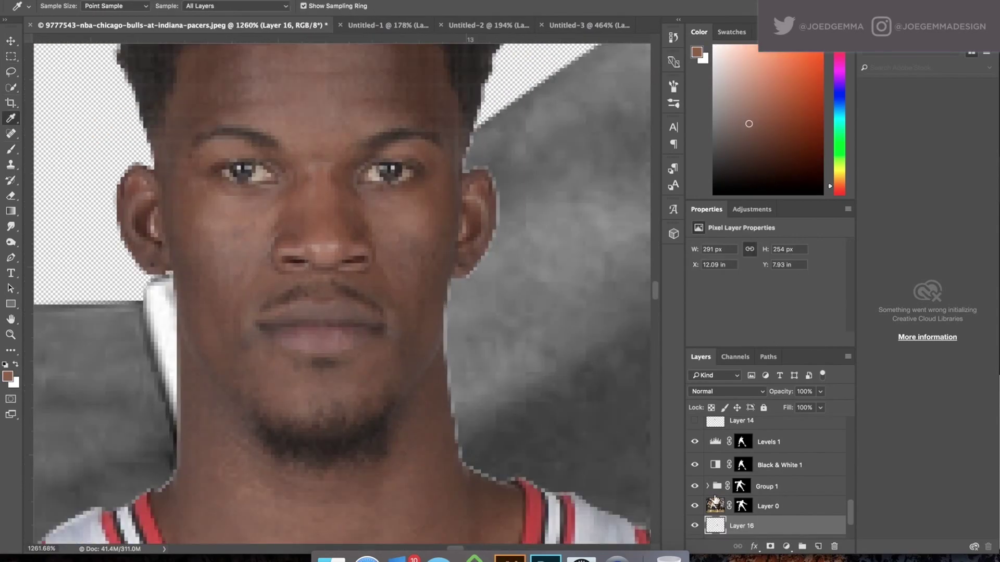
Fill Layer 17 with the sampled skin brown and blend it as Overlay
{"action": "key", "text": "shift+BackSpace"}
{"action": "key", "text": "Return"}
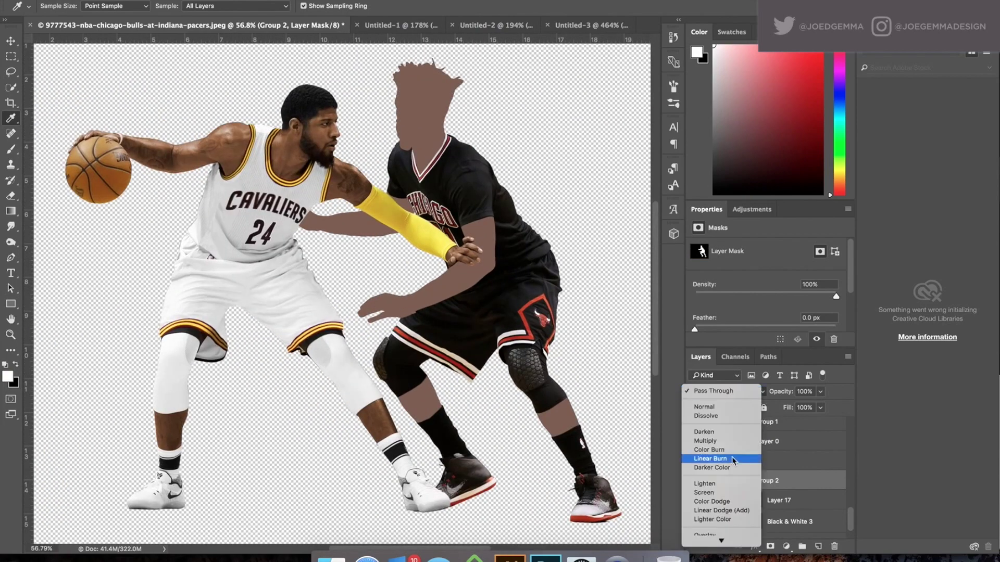
{"action": "left_click", "coordinate": [711, 458]}
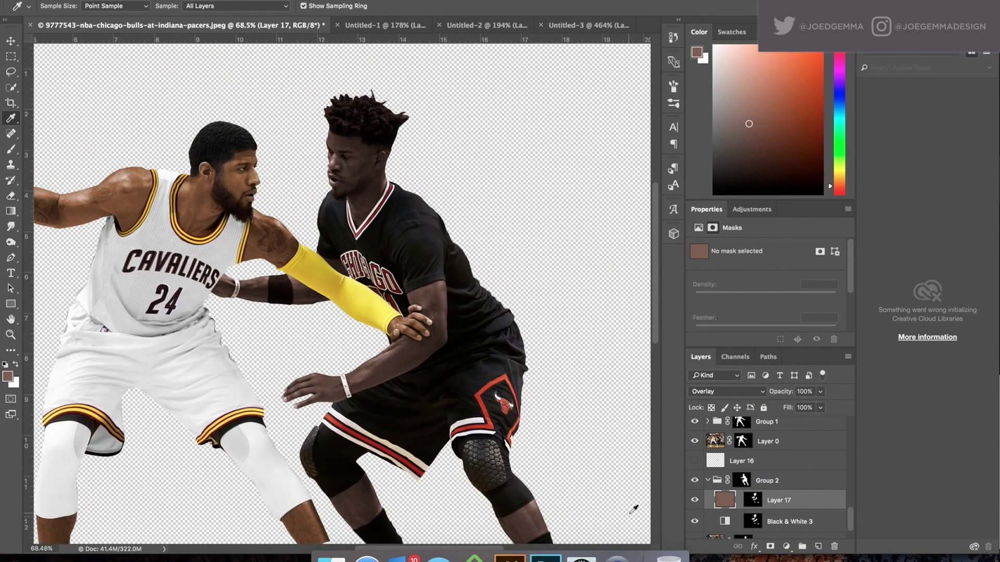
Add a Hue/Saturation adjustment above Layer 17 and raise saturation to +35
{"action": "left_click", "coordinate": [781, 520]}
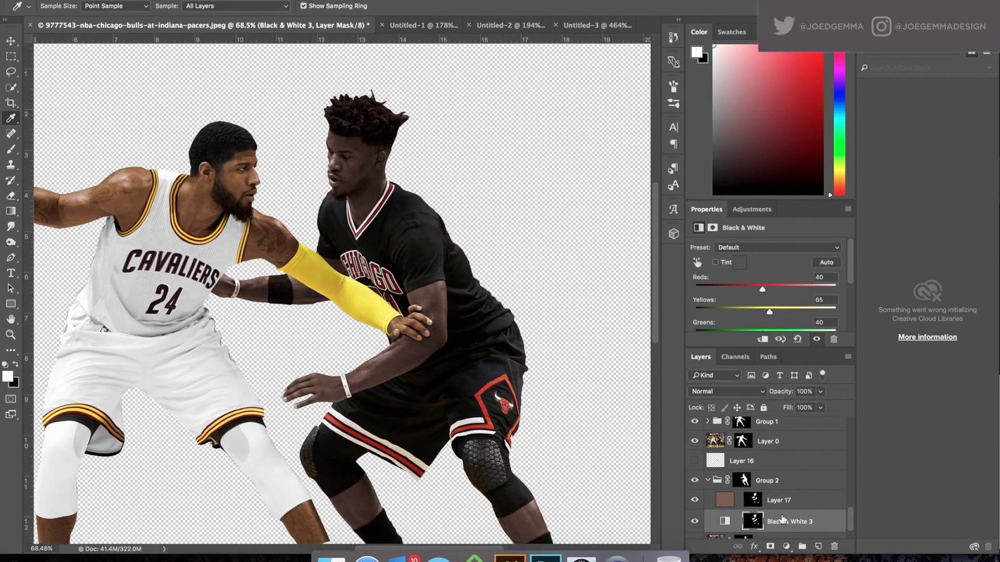
{"action": "left_click", "coordinate": [786, 546]}
{"action": "left_click", "coordinate": [828, 437]}
{"action": "left_click_drag", "start_coordinate": [765, 311], "coordinate": [777, 311]}
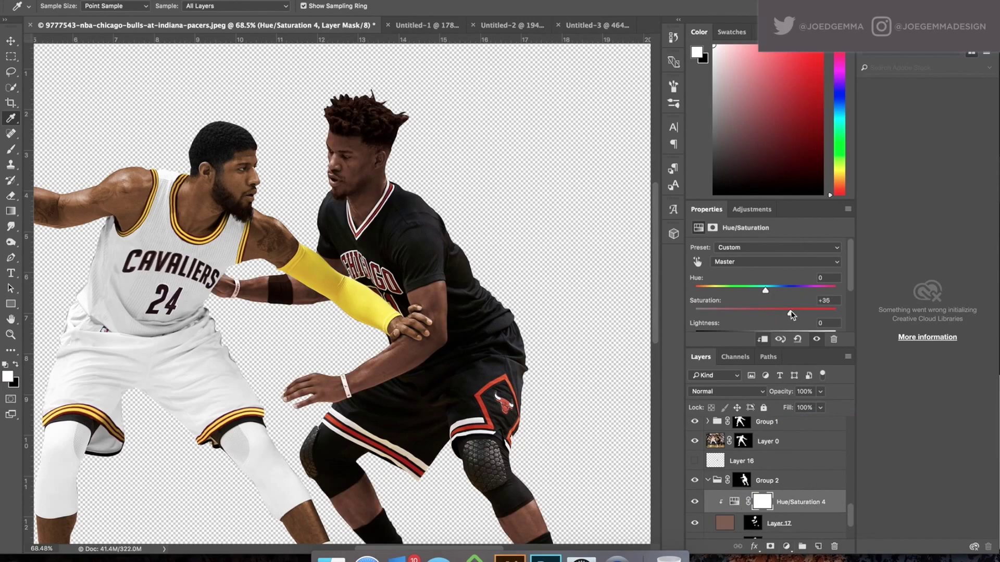
{"action": "scroll", "coordinate": [341, 177], "scroll_direction": "up", "scroll_amount": 15}
Paint black on the brown layer's mask, search 'bulls logo', and fill a new layer red
{"action": "left_click", "coordinate": [752, 523]}
{"action": "key", "text": "b"}
{"action": "key", "text": "x"}
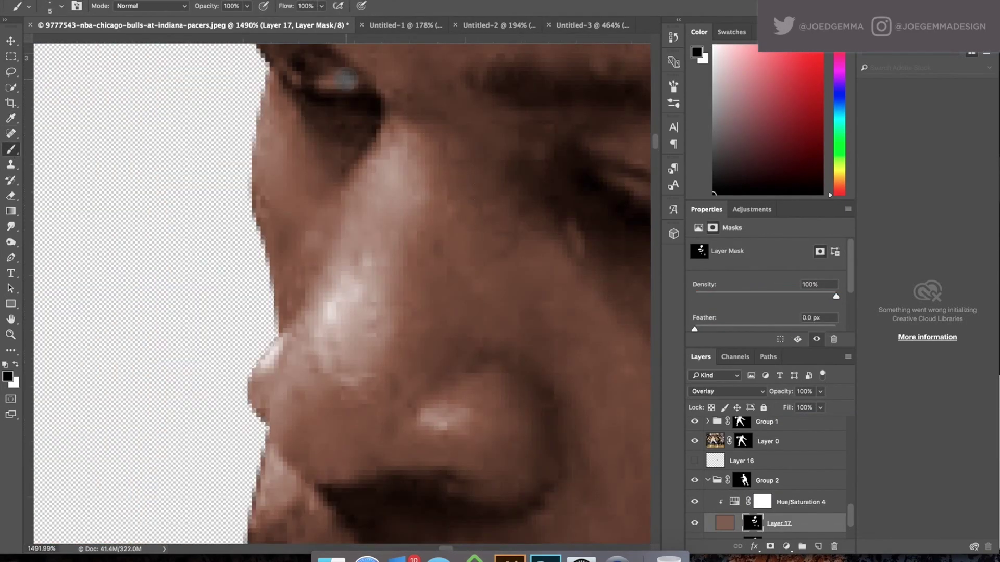
{"action": "scroll", "coordinate": [341, 292], "scroll_direction": "down", "scroll_amount": 15}
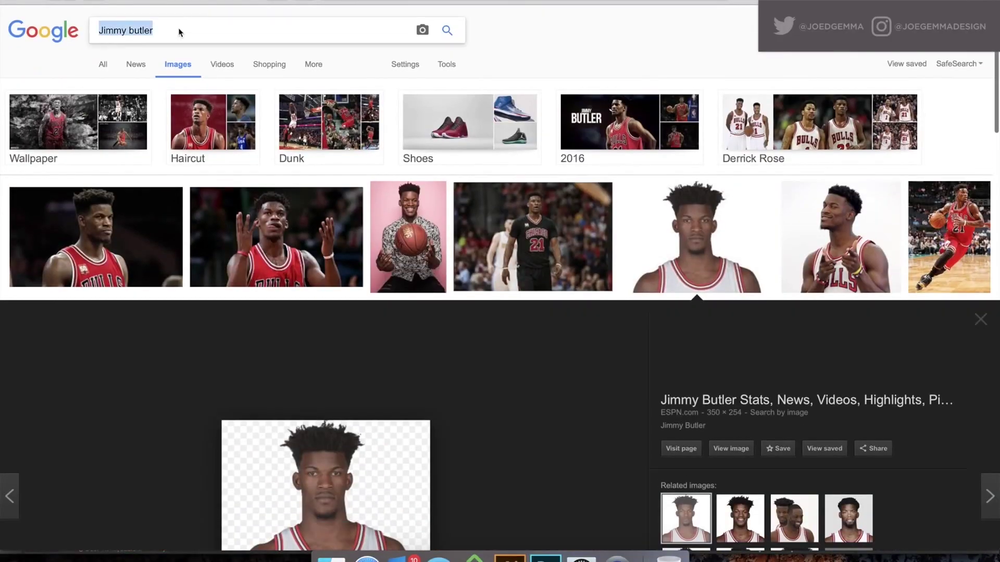
{"action": "type", "text": "bulls logo"}
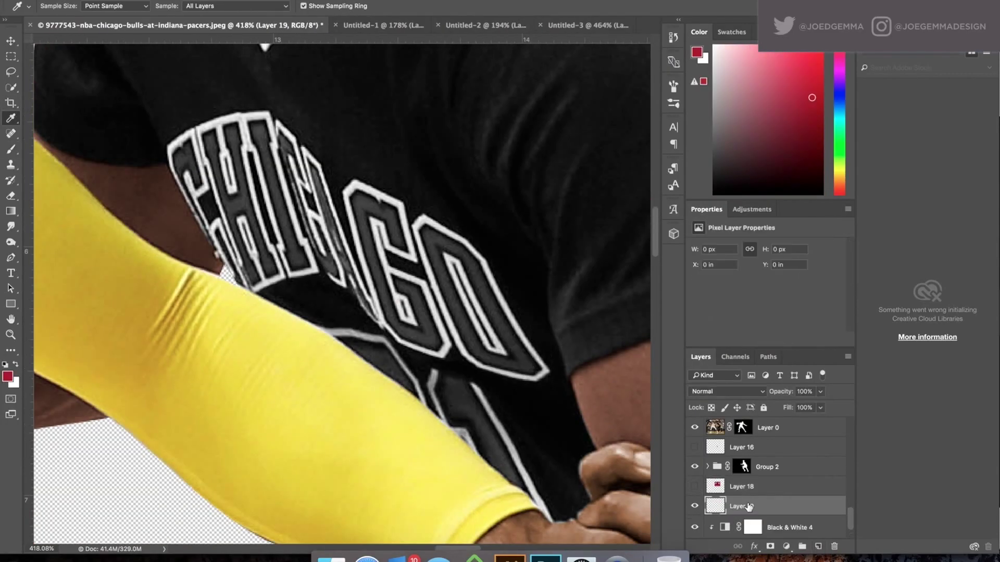
{"action": "key", "text": "shift+F5"}
Set Layer 19's blend mode and paint red back into the O, G, I and H letters
{"action": "left_click", "coordinate": [726, 391]}
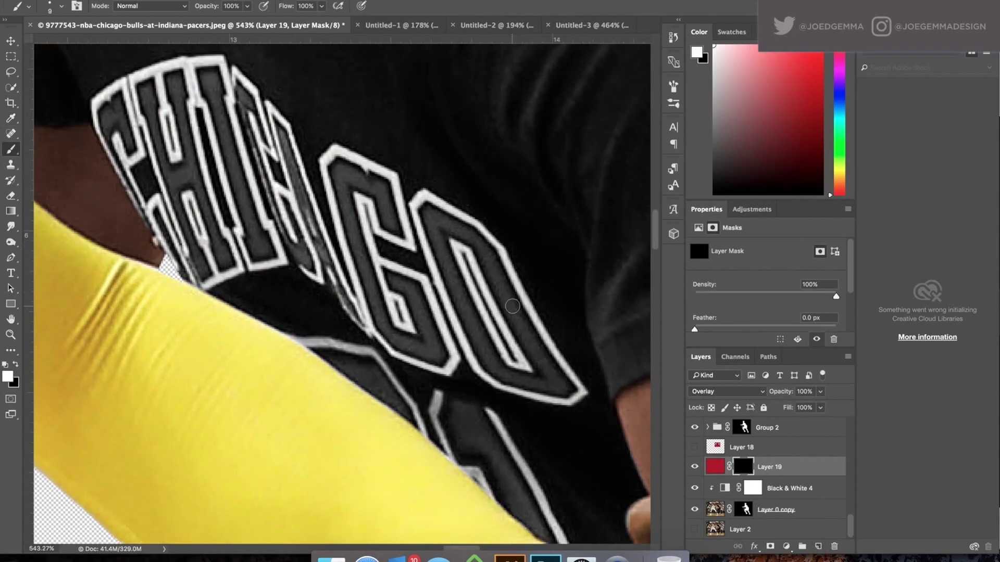
{"action": "mouse_move", "coordinate": [429, 215]}
{"action": "left_mouse_down"}
{"action": "mouse_move", "coordinate": [507, 379]}
{"action": "mouse_move", "coordinate": [520, 327]}
{"action": "mouse_move", "coordinate": [430, 351]}
{"action": "left_mouse_up"}
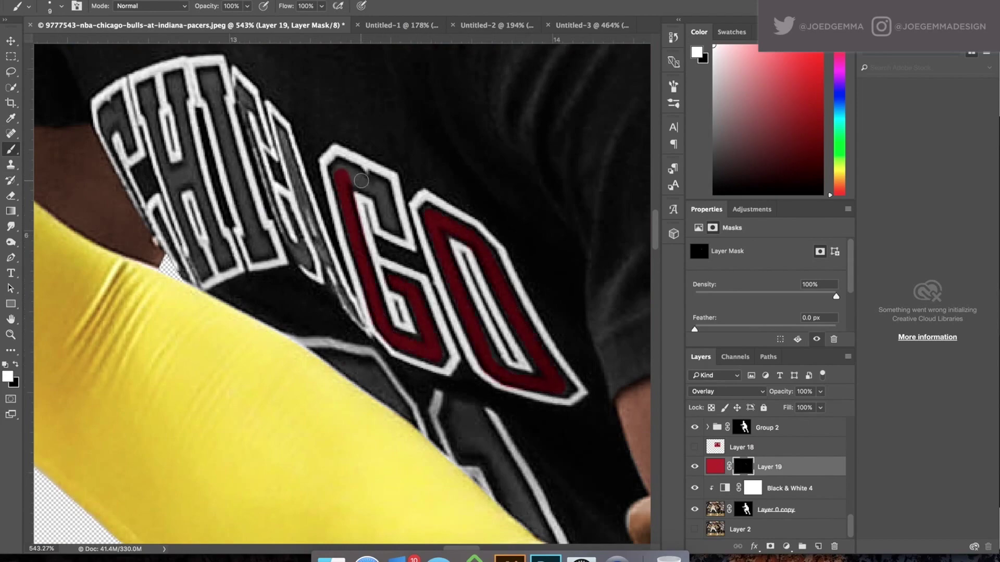
{"action": "scroll", "coordinate": [378, 191], "scroll_direction": "left", "scroll_amount": 3}
{"action": "left_click", "coordinate": [390, 255]}
{"action": "left_click", "coordinate": [418, 310]}
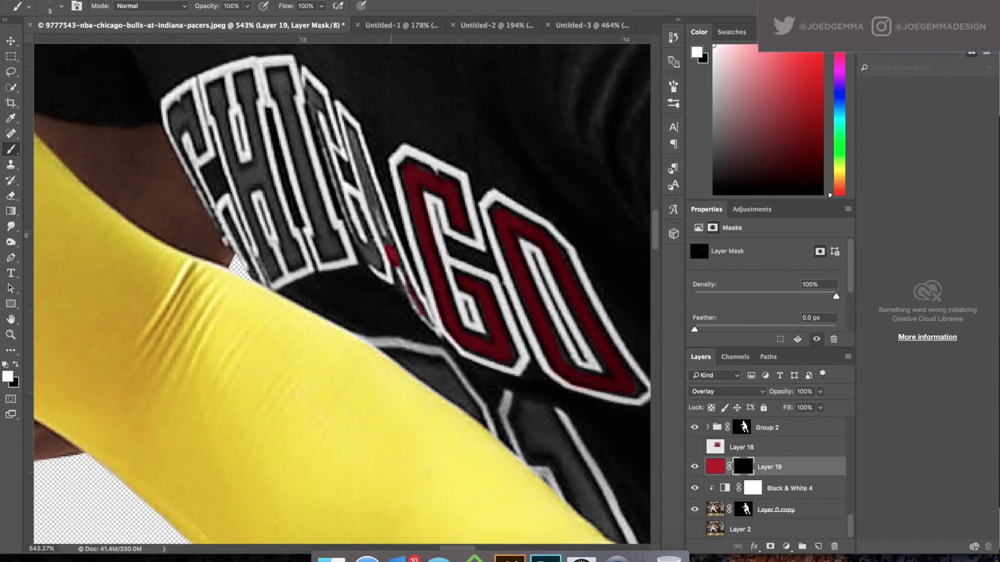
{"action": "scroll", "coordinate": [60, 104], "scroll_direction": "up", "scroll_amount": 2}
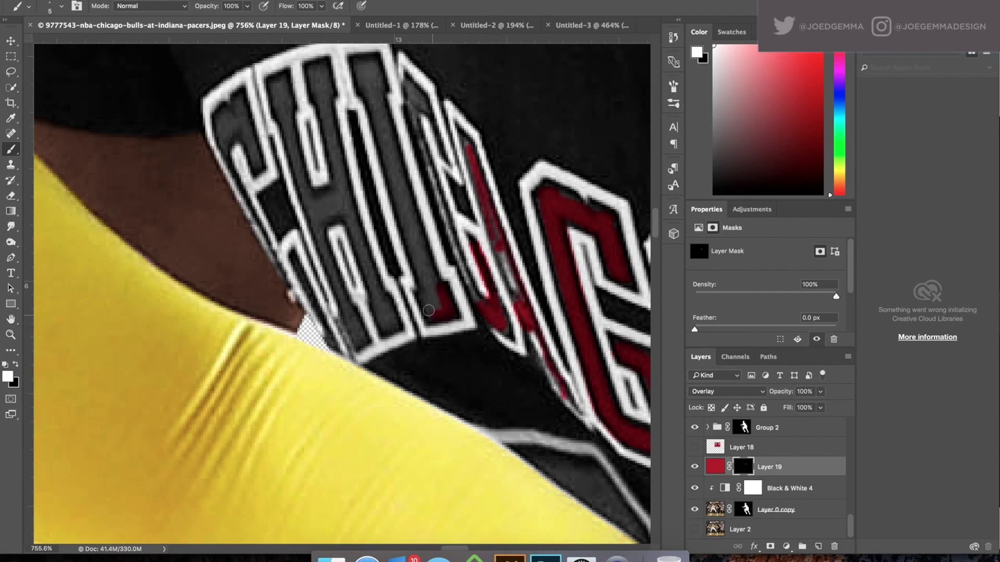
{"action": "mouse_move", "coordinate": [375, 120]}
{"action": "left_mouse_down"}
{"action": "mouse_move", "coordinate": [363, 65]}
{"action": "mouse_move", "coordinate": [337, 84]}
{"action": "left_mouse_up"}
{"action": "scroll", "coordinate": [368, 72], "scroll_direction": "left", "scroll_amount": 1}
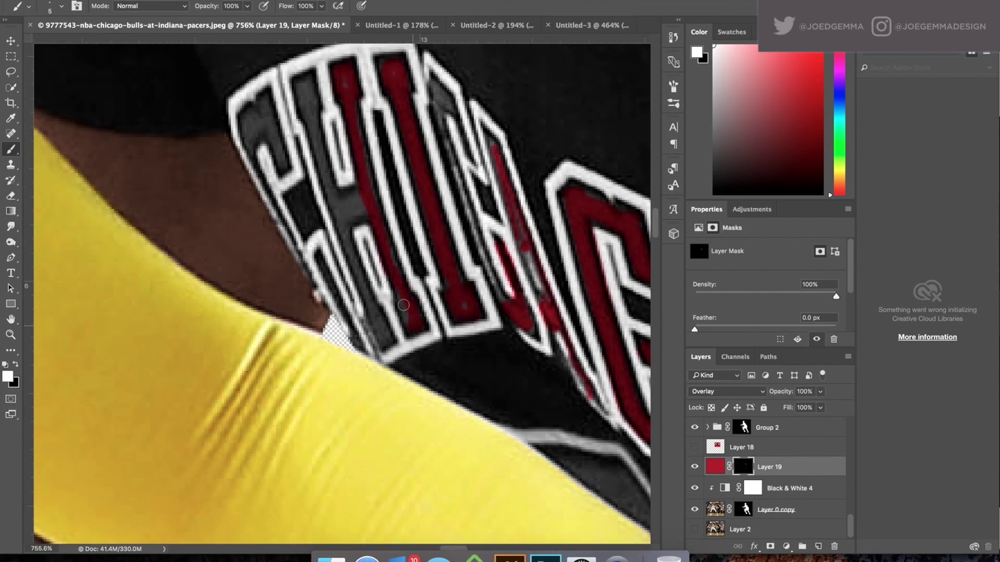
{"action": "scroll", "coordinate": [361, 195], "scroll_direction": "left", "scroll_amount": 1}
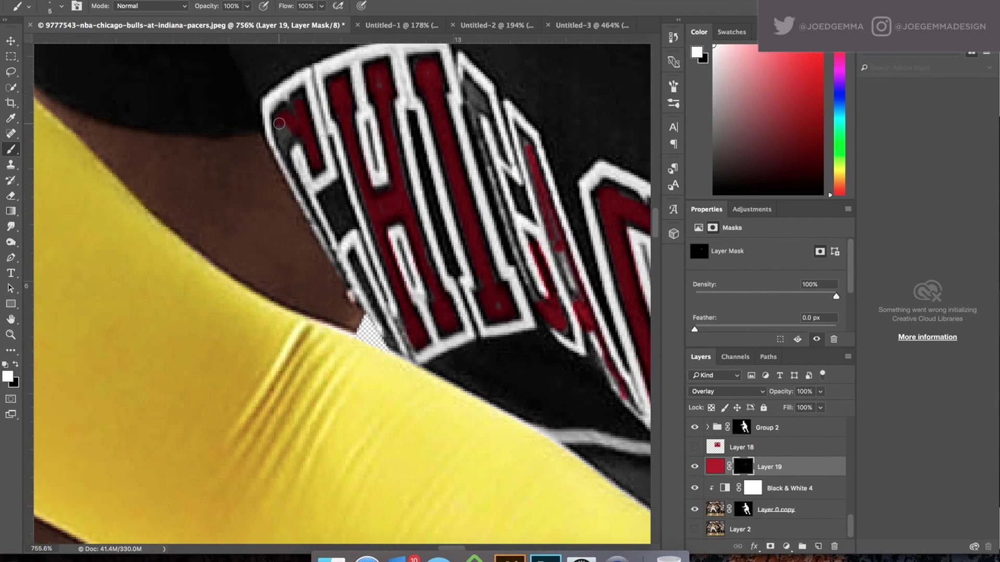
{"action": "scroll", "coordinate": [279, 123], "scroll_direction": "down", "scroll_amount": 3}
{"action": "scroll", "coordinate": [370, 300], "scroll_direction": "up", "scroll_amount": 3}
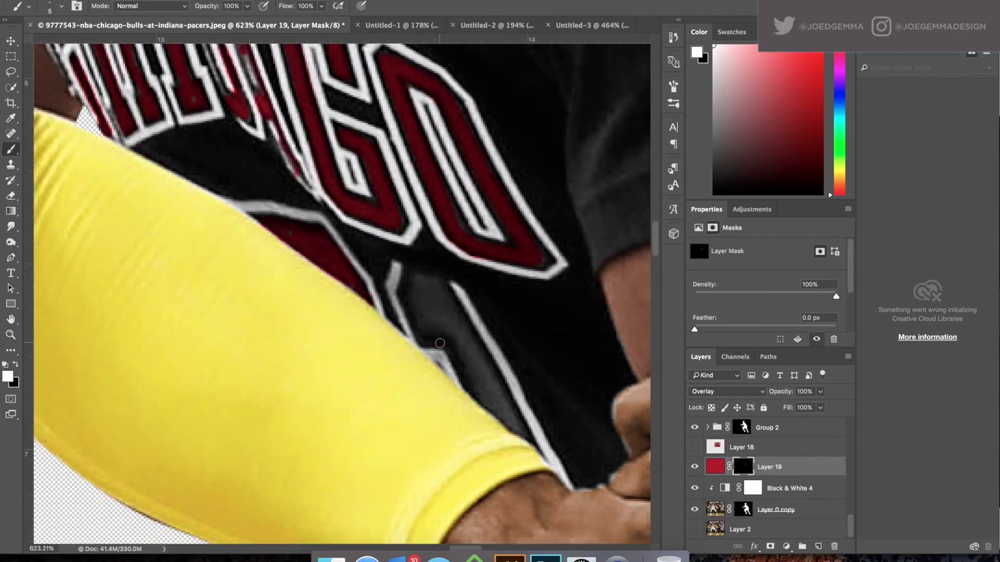
{"action": "scroll", "coordinate": [511, 411], "scroll_direction": "down", "scroll_amount": 10}
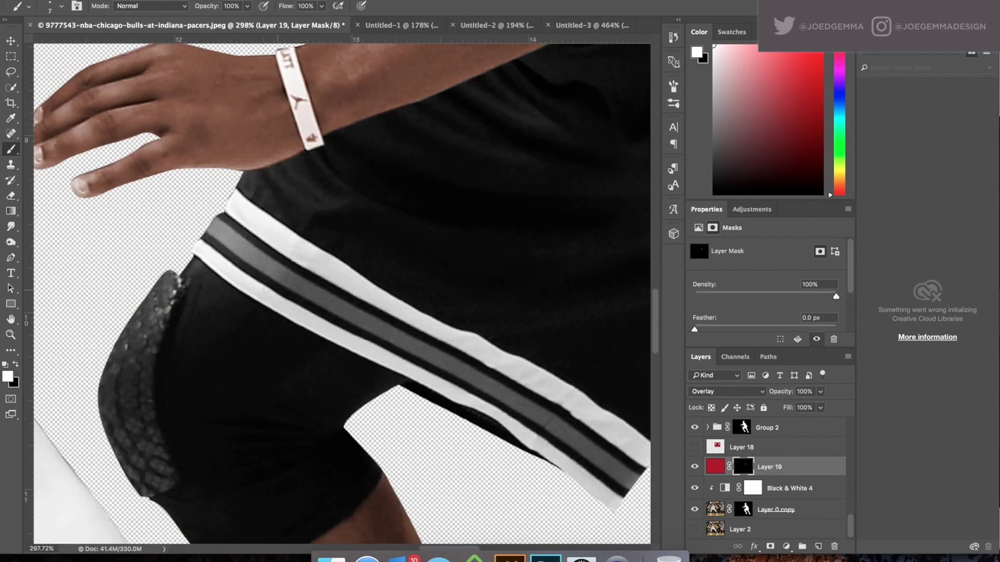
{"action": "scroll", "coordinate": [510, 411], "scroll_direction": "up", "scroll_amount": 2}
Select the shorts stripe by colour and fill it on the mask so it turns red
{"action": "key", "text": "w"}
{"action": "key", "text": "alt+bracketleft"}
{"action": "key", "text": "alt+bracketleft"}
{"action": "key", "text": "shift+w"}
{"action": "key", "text": "shift+F5"}
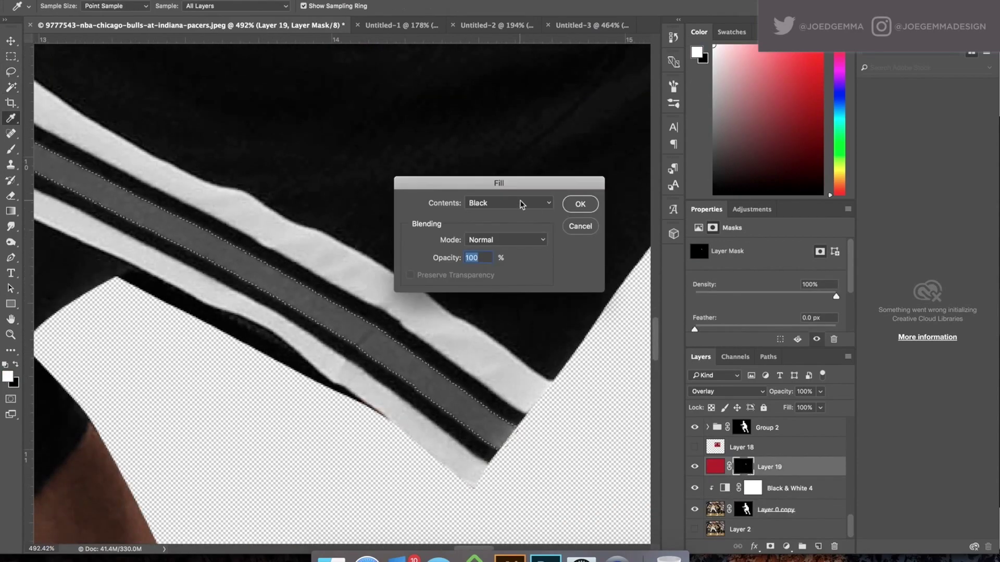
{"action": "key", "text": "Return"}
{"action": "scroll", "coordinate": [475, 260], "scroll_direction": "down", "scroll_amount": 3}
{"action": "key", "text": "alt+bracketleft"}
{"action": "scroll", "coordinate": [395, 146], "scroll_direction": "up", "scroll_amount": 3}
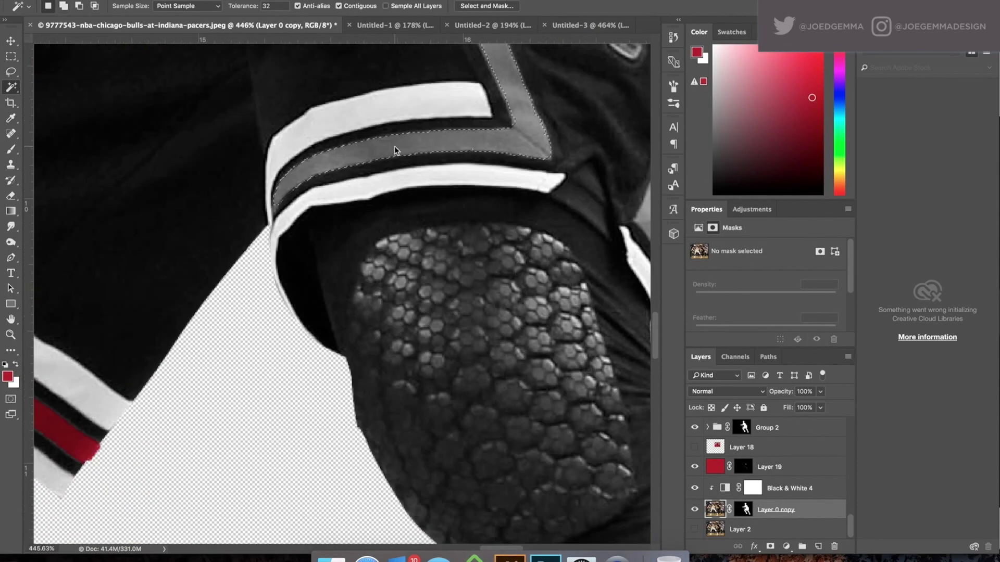
{"action": "scroll", "coordinate": [520, 214], "scroll_direction": "up", "scroll_amount": 5}
Deselect, then paint white on Layer 19's mask over the Bulls logo on the shorts
{"action": "left_click", "coordinate": [743, 467]}
{"action": "key", "text": "ctrl+d"}
{"action": "key", "text": "ctrl+minus"}
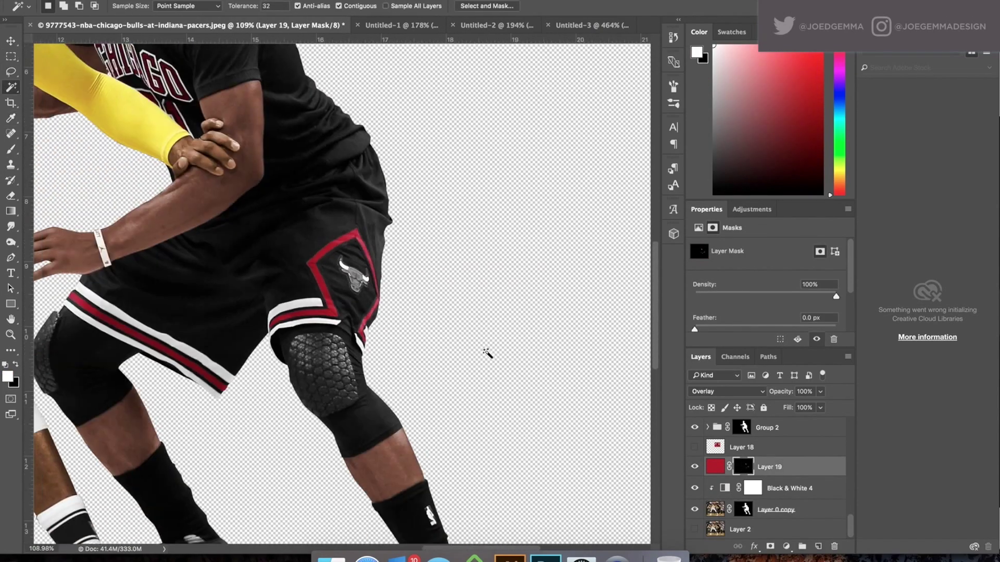
{"action": "key", "text": "b"}
{"action": "key", "text": "d"}
{"action": "key", "text": "x"}
{"action": "scroll", "coordinate": [417, 209], "scroll_direction": "up", "scroll_amount": 5}
{"action": "mouse_move", "coordinate": [406, 172]}
{"action": "left_mouse_down"}
{"action": "mouse_move", "coordinate": [424, 178]}
{"action": "mouse_move", "coordinate": [390, 247]}
{"action": "left_mouse_up"}
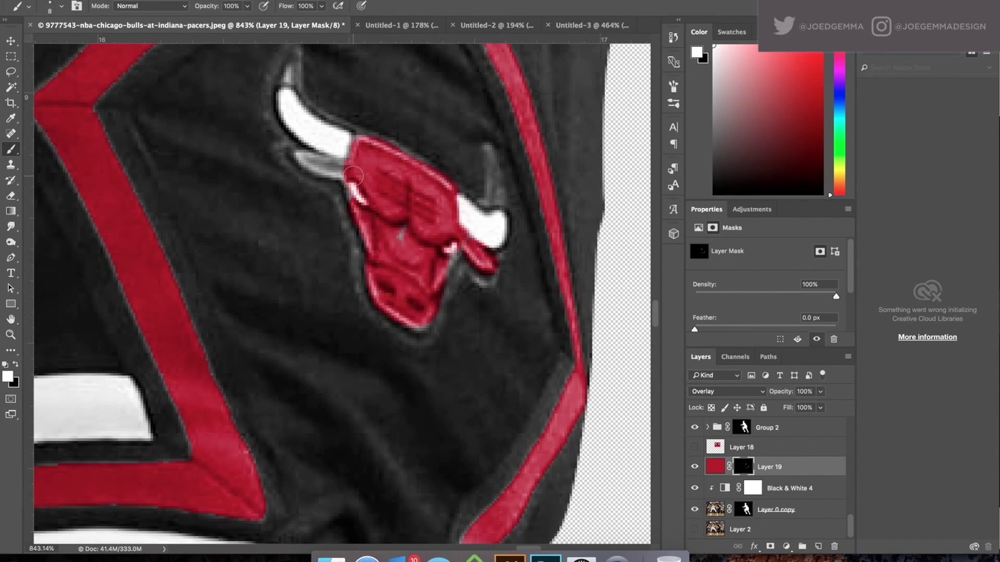
{"action": "scroll", "coordinate": [425, 324], "scroll_direction": "down", "scroll_amount": 2}
{"action": "scroll", "coordinate": [425, 323], "scroll_direction": "down", "scroll_amount": 10}
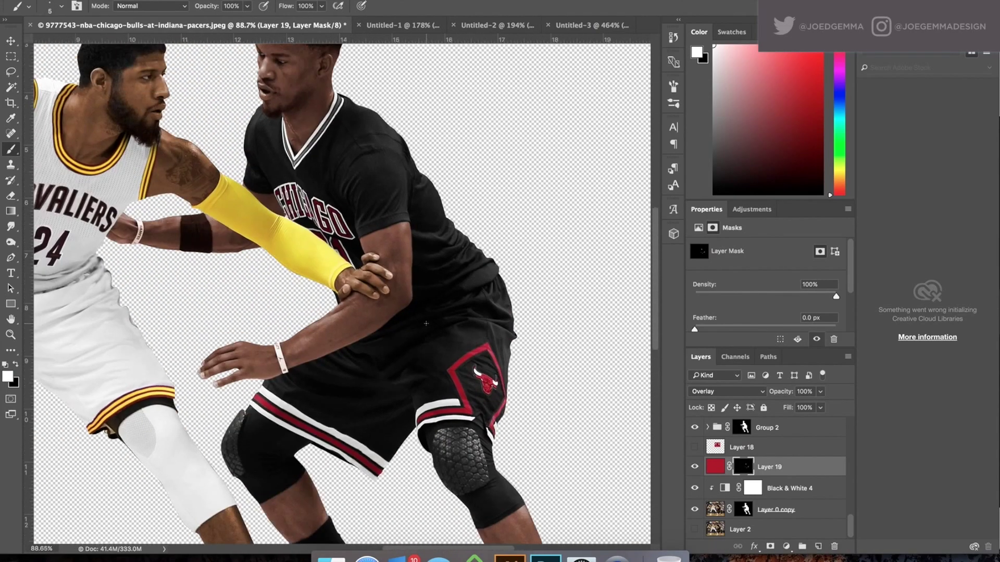
{"action": "scroll", "coordinate": [302, 125], "scroll_direction": "up", "scroll_amount": 9}
Paint red down the collar stripe and return from the mask-only view to the normal image
{"action": "left_click", "coordinate": [384, 370], "text": "shift"}
{"action": "scroll", "coordinate": [335, 405], "scroll_direction": "down", "scroll_amount": 3}
{"action": "scroll", "coordinate": [334, 405], "scroll_direction": "left", "scroll_amount": 2}
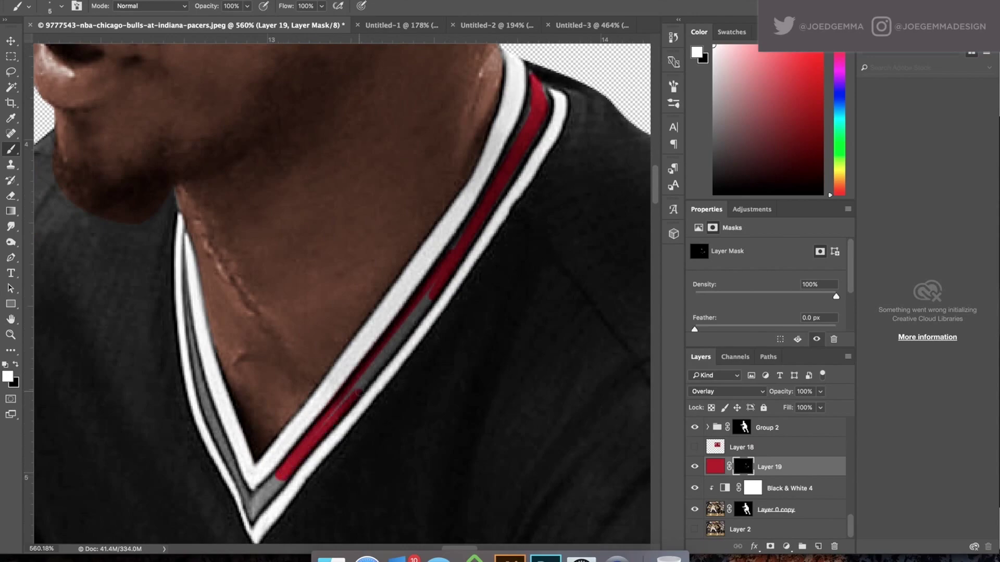
{"action": "scroll", "coordinate": [339, 402], "scroll_direction": "down", "scroll_amount": 3}
{"action": "scroll", "coordinate": [338, 401], "scroll_direction": "left", "scroll_amount": 1}
{"action": "scroll", "coordinate": [232, 287], "scroll_direction": "down", "scroll_amount": 10}
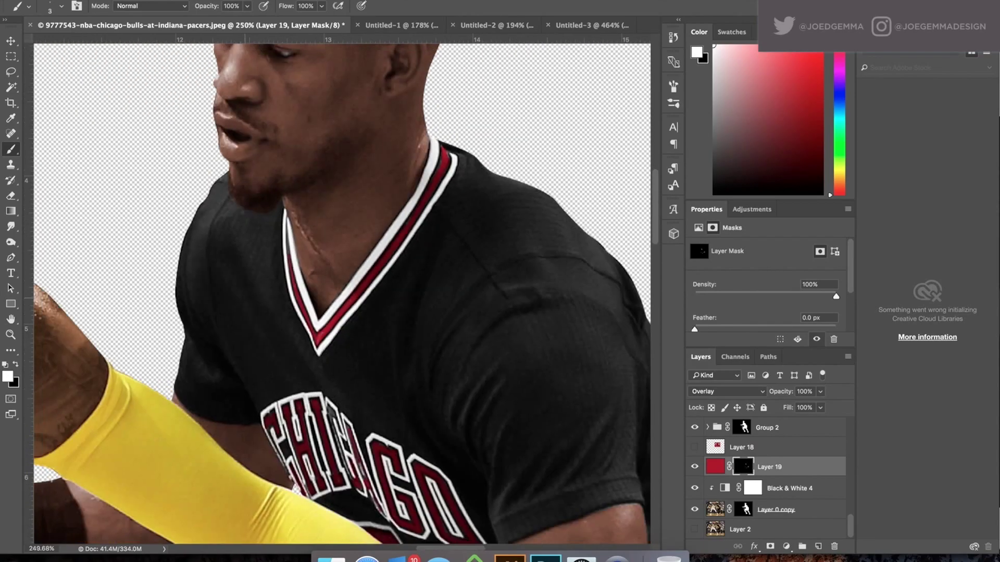
{"action": "left_click", "coordinate": [743, 467], "text": "alt"}
{"action": "left_click", "coordinate": [722, 468]}
Add a Black & White adjustment and group it with the red layer as 'Red'
{"action": "left_click", "coordinate": [786, 546]}
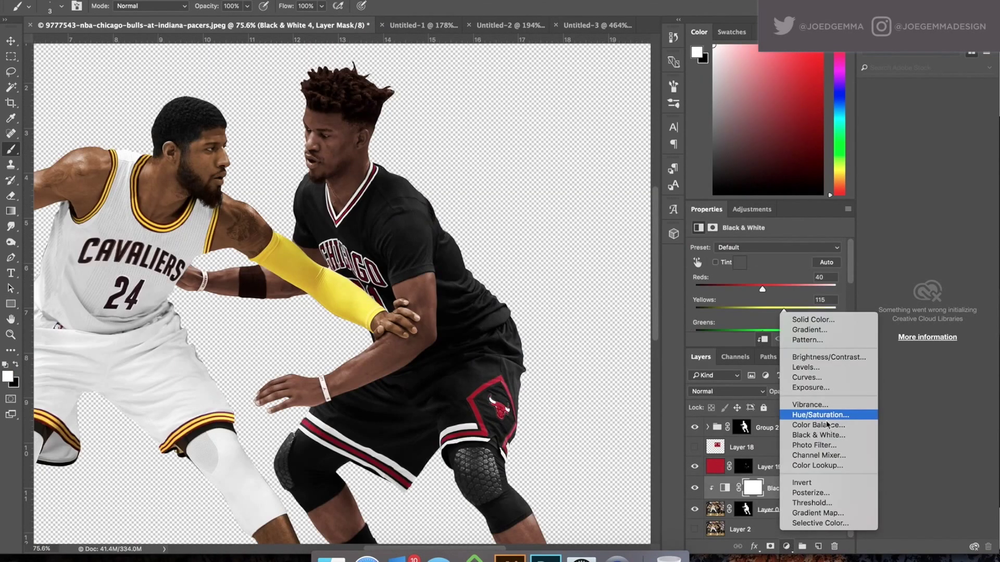
{"action": "left_click", "coordinate": [833, 412]}
{"action": "left_click", "coordinate": [586, 174]}
{"action": "type", "text": "ed"}
{"action": "key", "text": "Return"}
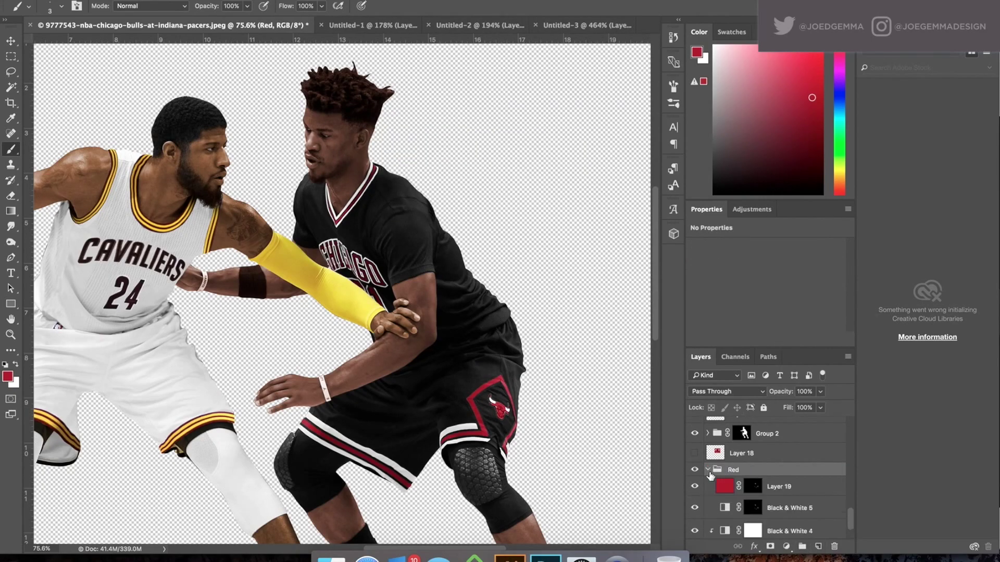
With white on Layer 19's mask, paint red along the first shoe's sole
{"action": "left_click", "coordinate": [778, 444]}
{"action": "scroll", "coordinate": [433, 418], "scroll_direction": "down", "scroll_amount": 3}
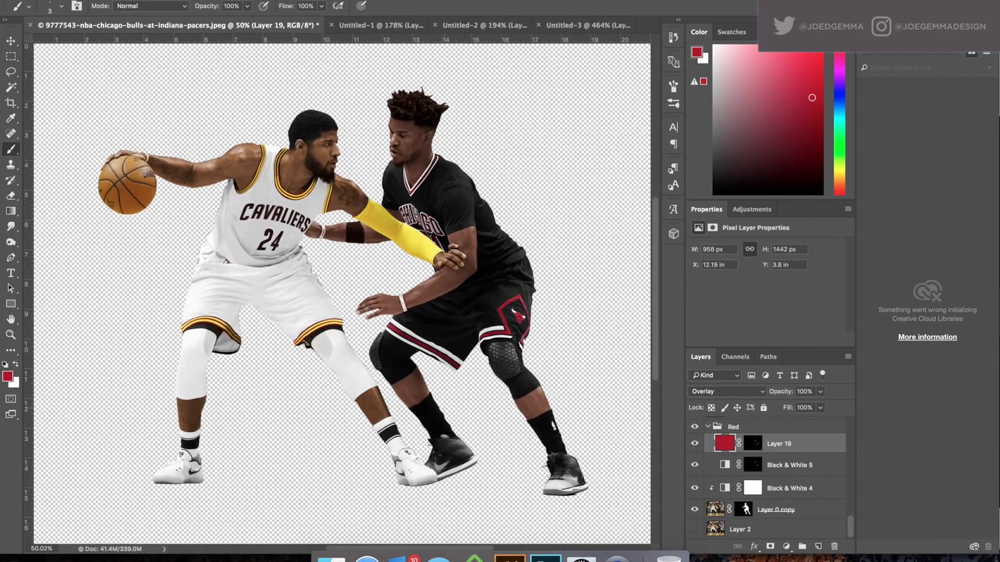
{"action": "scroll", "coordinate": [433, 418], "scroll_direction": "up", "scroll_amount": 10}
{"action": "left_click", "coordinate": [752, 443]}
{"action": "key", "text": "d"}
{"action": "left_click_drag", "start_coordinate": [751, 428], "coordinate": [749, 430]}
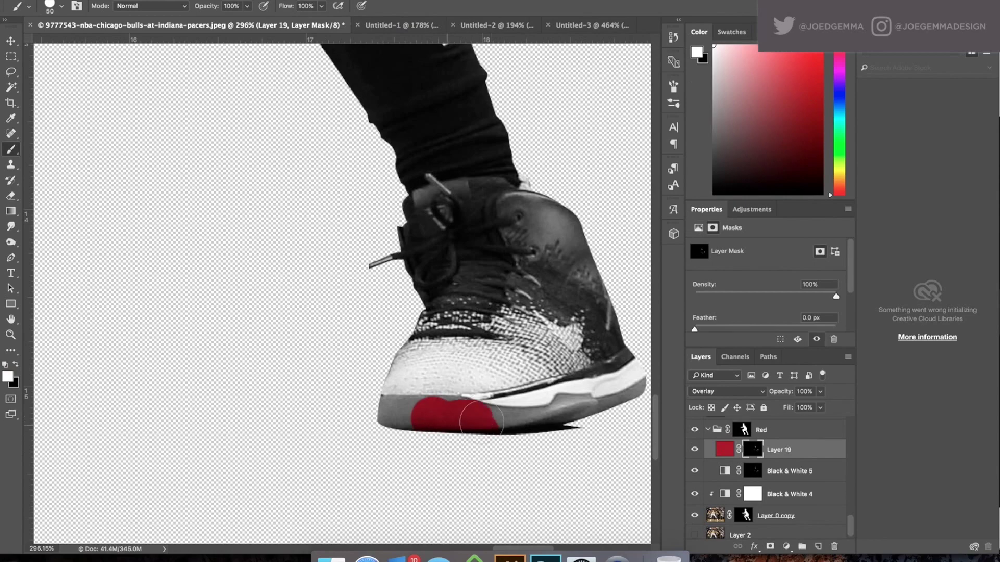
{"action": "mouse_move", "coordinate": [502, 424]}
{"action": "left_mouse_down"}
{"action": "mouse_move", "coordinate": [591, 407]}
{"action": "mouse_move", "coordinate": [642, 384]}
{"action": "left_mouse_up"}
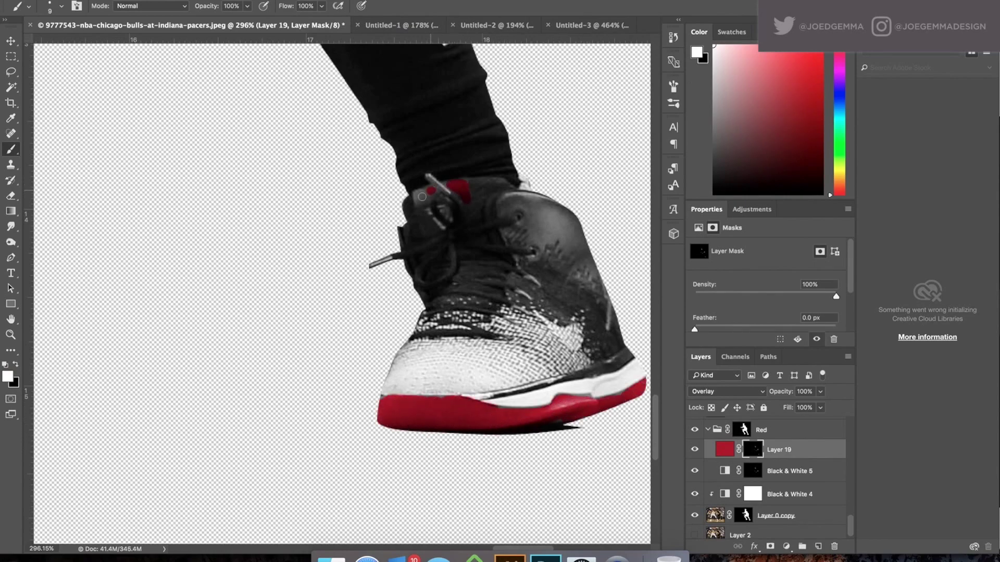
{"action": "scroll", "coordinate": [417, 195], "scroll_direction": "down", "scroll_amount": 3}
{"action": "scroll", "coordinate": [313, 261], "scroll_direction": "up", "scroll_amount": 4}
Paint red along the other shoe's sole with a larger brush, checking against the original colours
{"action": "key", "text": "bracketright"}
{"action": "key", "text": "bracketright"}
{"action": "key", "text": "bracketright"}
{"action": "mouse_move", "coordinate": [294, 309]}
{"action": "left_mouse_down"}
{"action": "mouse_move", "coordinate": [543, 195]}
{"action": "mouse_move", "coordinate": [299, 308]}
{"action": "mouse_move", "coordinate": [531, 212]}
{"action": "left_mouse_up"}
{"action": "scroll", "coordinate": [531, 213], "scroll_direction": "down", "scroll_amount": 4}
{"action": "left_click", "coordinate": [694, 494]}
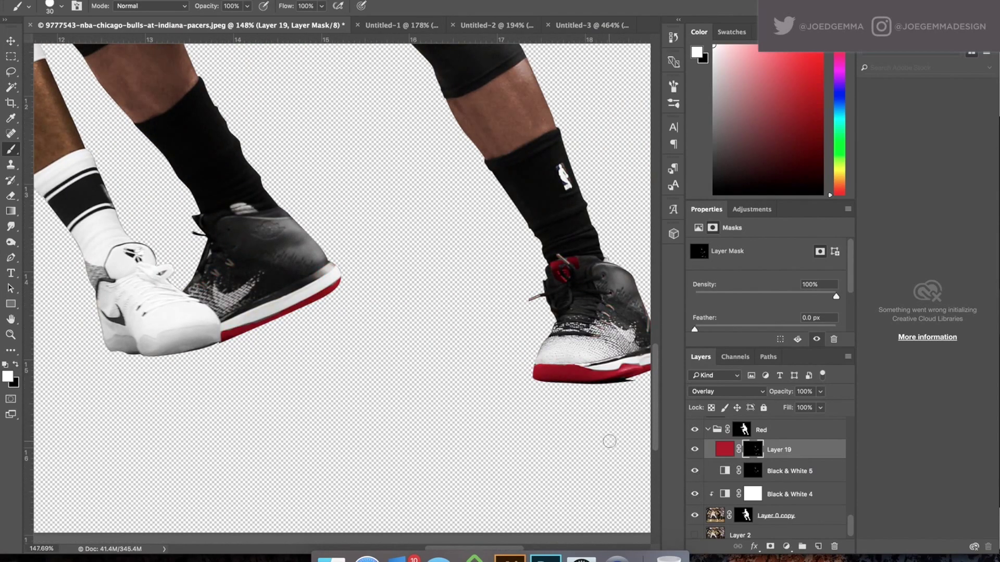
{"action": "scroll", "coordinate": [601, 458], "scroll_direction": "up", "scroll_amount": 4}
{"action": "left_click", "coordinate": [694, 494]}
{"action": "key", "text": "bracketleft"}
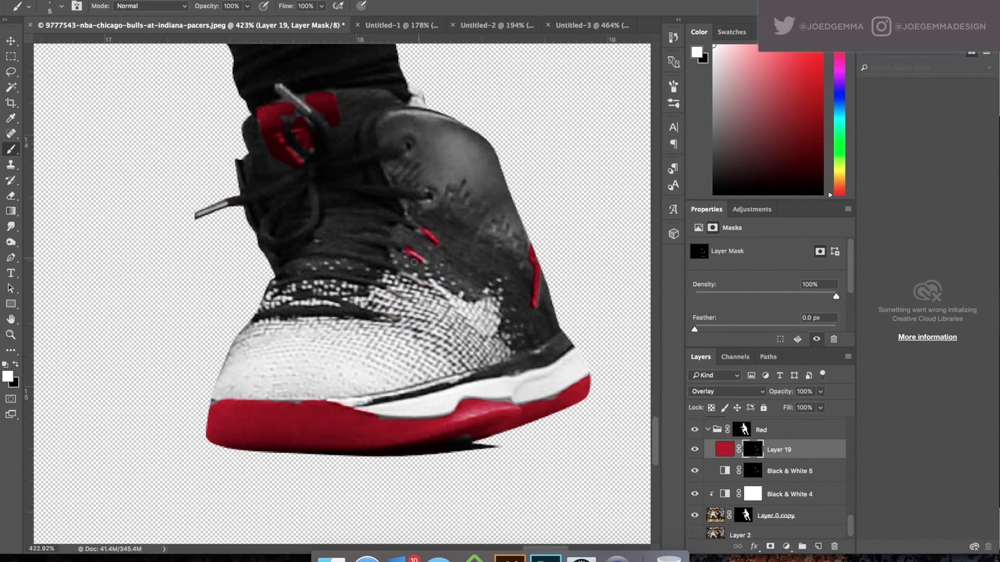
{"action": "scroll", "coordinate": [396, 291], "scroll_direction": "down", "scroll_amount": 3}
{"action": "scroll", "coordinate": [209, 250], "scroll_direction": "up", "scroll_amount": 3}
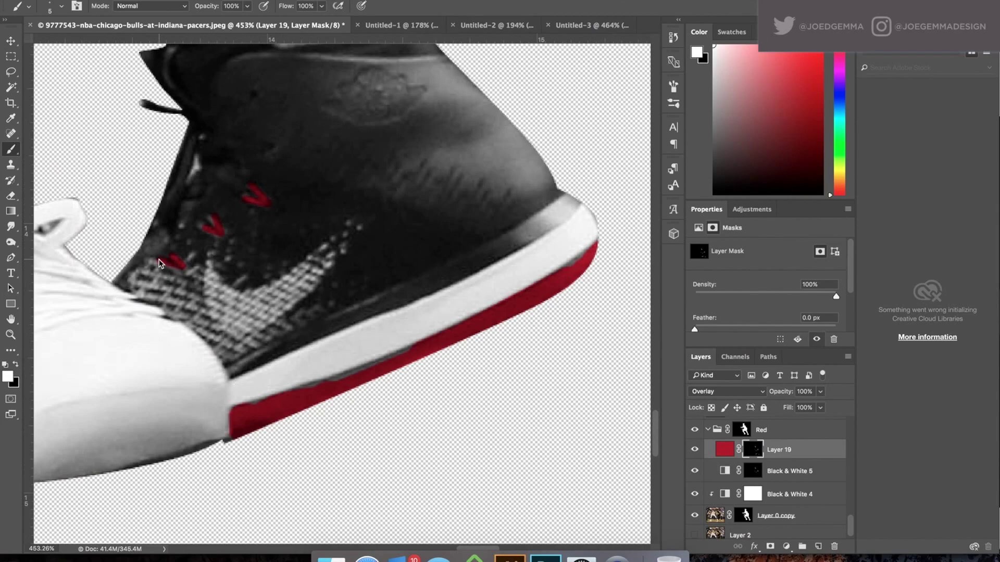
{"action": "scroll", "coordinate": [161, 263], "scroll_direction": "down", "scroll_amount": 4}
{"action": "scroll", "coordinate": [535, 323], "scroll_direction": "up", "scroll_amount": 4}
{"action": "scroll", "coordinate": [364, 291], "scroll_direction": "down", "scroll_amount": 6}
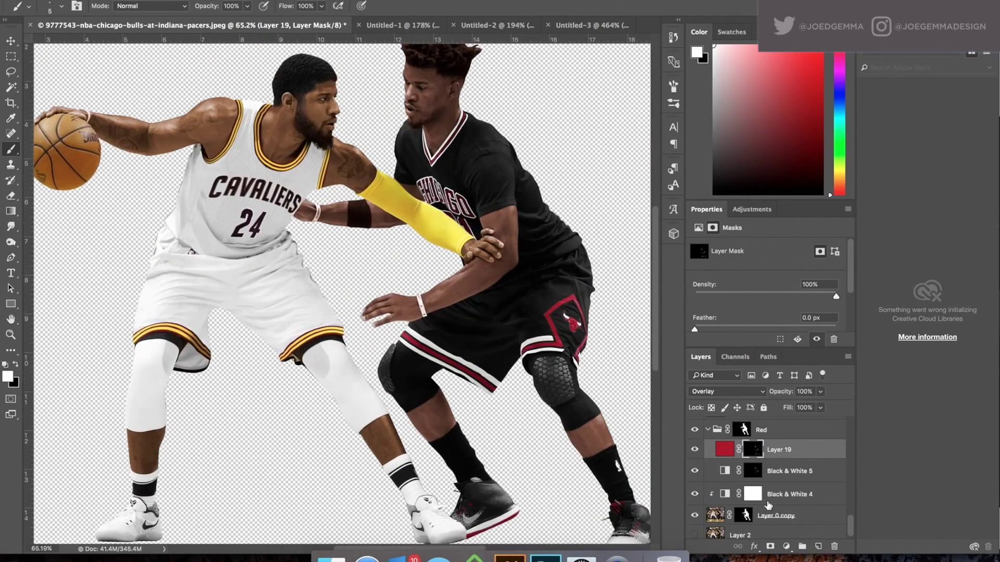
{"action": "left_click", "coordinate": [768, 495]}
{"action": "scroll", "coordinate": [354, 272], "scroll_direction": "down", "scroll_amount": 3}
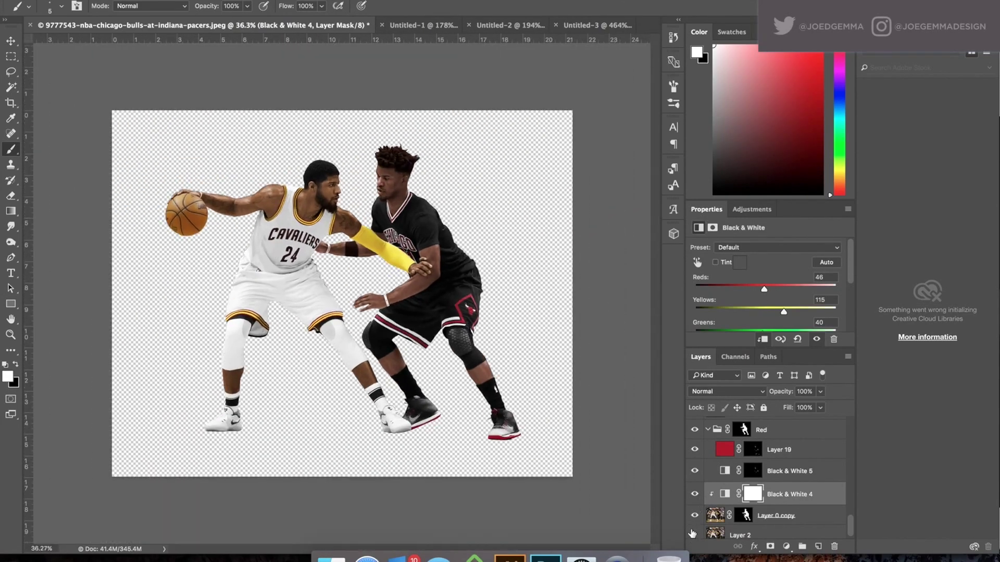
Load and expand the players' selection, hide the players, and Content-Aware fill them away on a Layer 2 copy
{"action": "left_click", "coordinate": [695, 536]}
{"action": "scroll", "coordinate": [373, 482], "scroll_direction": "up", "scroll_amount": 3}
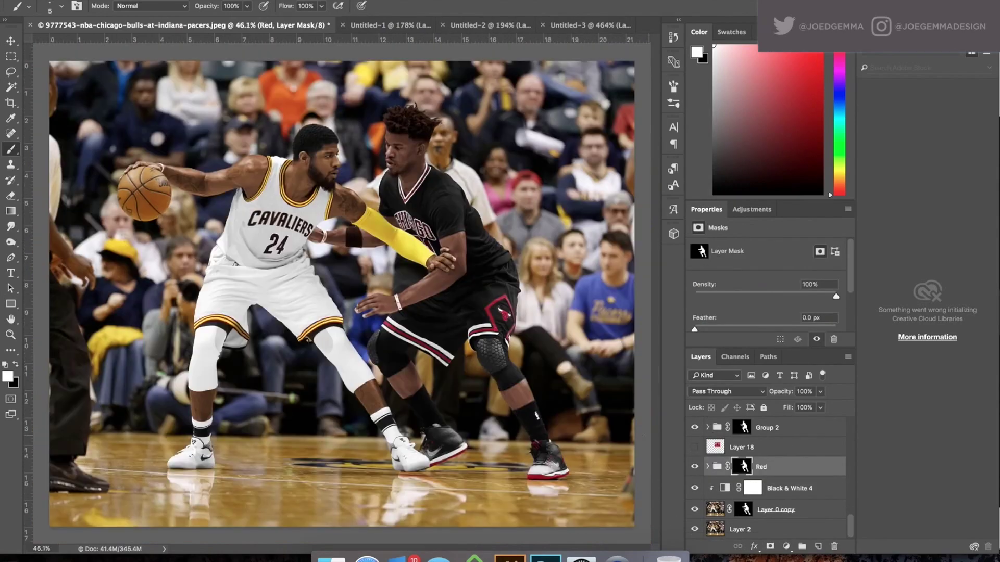
{"action": "left_click", "coordinate": [742, 447]}
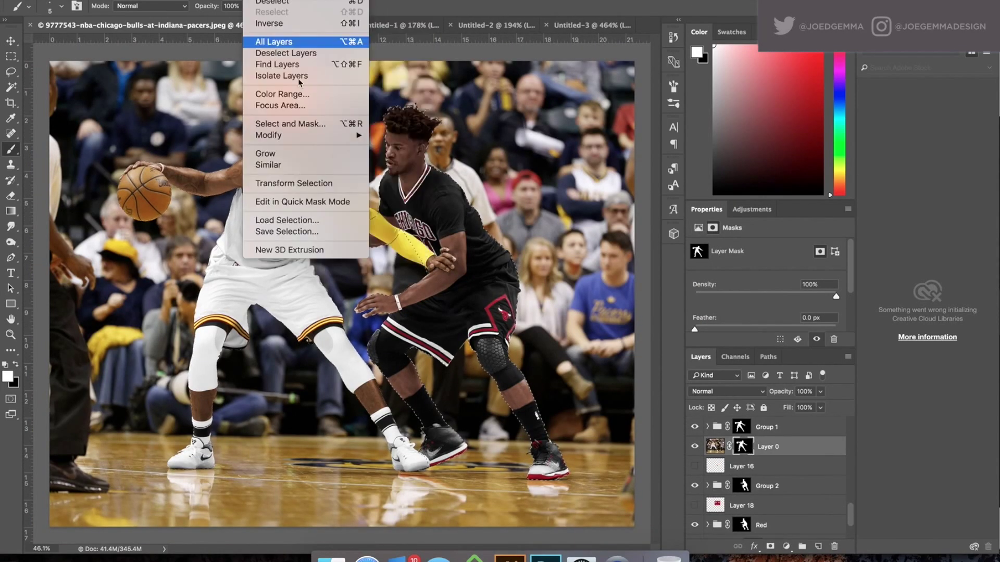
{"action": "key", "text": "Escape"}
{"action": "scroll", "coordinate": [752, 482], "scroll_direction": "down", "scroll_amount": 3}
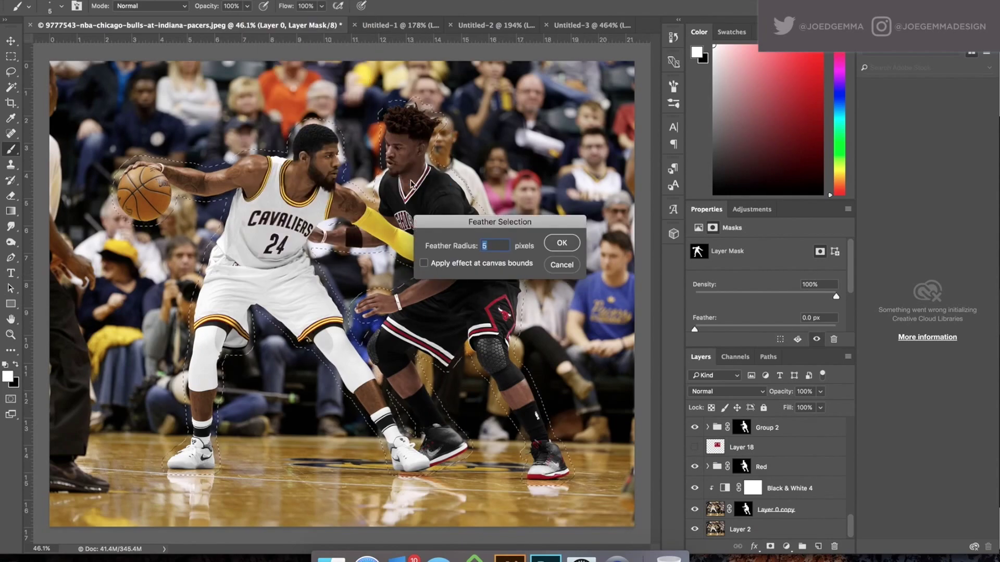
{"action": "key", "text": "Return"}
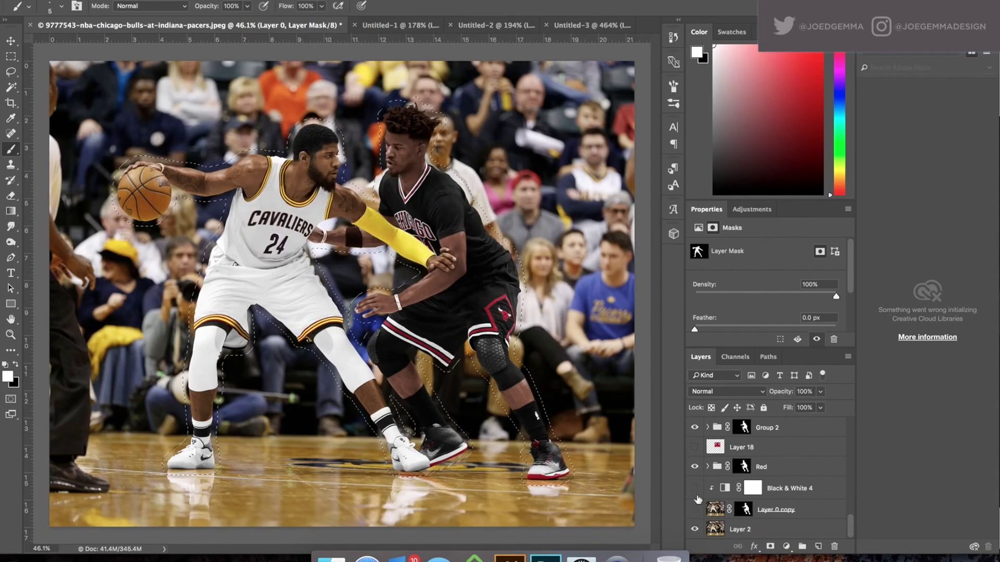
{"action": "left_click", "coordinate": [717, 513]}
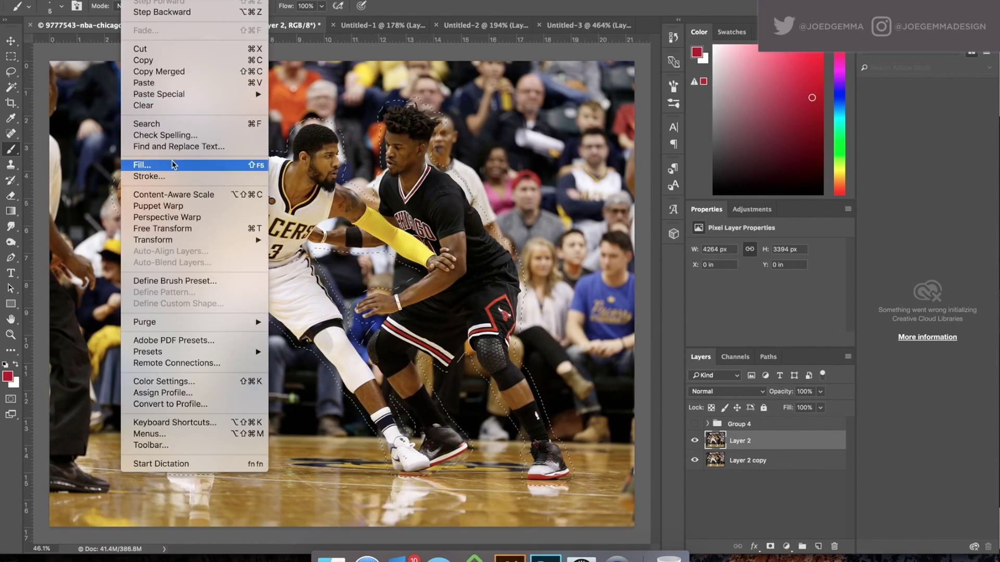
{"action": "left_click", "coordinate": [174, 165]}
{"action": "key", "text": "Return"}
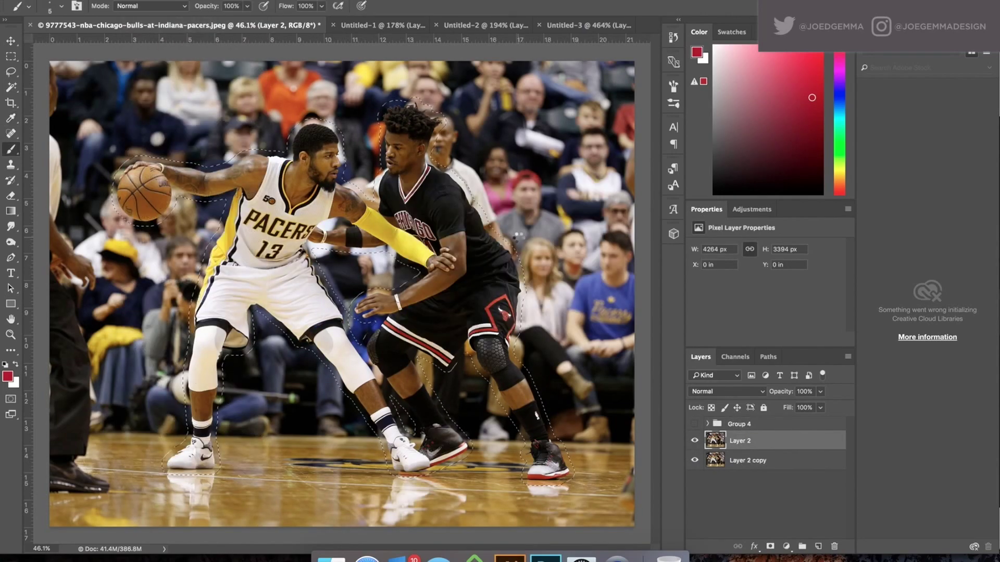
{"action": "scroll", "coordinate": [513, 468], "scroll_direction": "up", "scroll_amount": 3}
Polygonal-lasso the floor logo, expand the selection and Content-Aware Fill it away
{"action": "key", "text": "l"}
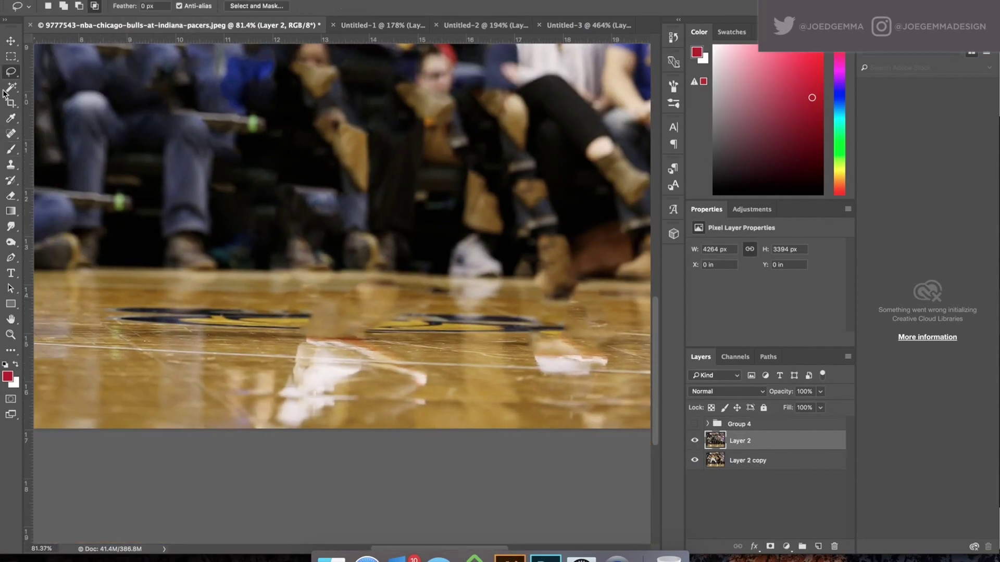
{"action": "key", "text": "shift+l"}
{"action": "left_click", "coordinate": [99, 312]}
{"action": "left_click", "coordinate": [165, 295]}
{"action": "left_click", "coordinate": [570, 329]}
{"action": "left_click", "coordinate": [99, 311]}
{"action": "left_click", "coordinate": [253, 0]}
{"action": "mouse_move", "coordinate": [312, 135]}
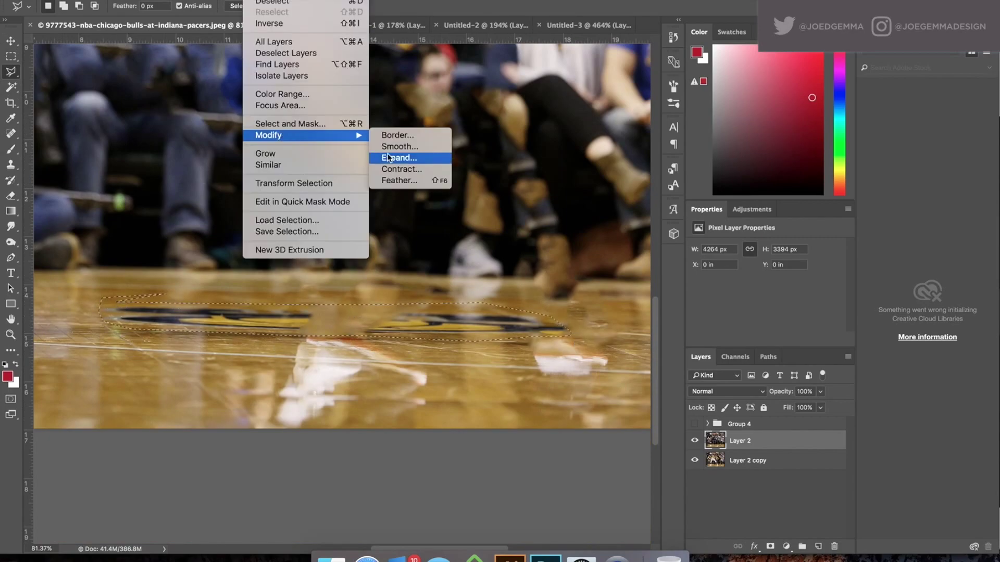
{"action": "left_click", "coordinate": [388, 157]}
{"action": "key", "text": "Return"}
{"action": "key", "text": "shift+BackSpace"}
Duplicate the cleaned background, add a black-filled layer, and add a layer mask
{"action": "key", "text": "Return"}
{"action": "scroll", "coordinate": [436, 462], "scroll_direction": "down", "scroll_amount": 3}
{"action": "left_click", "coordinate": [731, 460]}
{"action": "key", "text": "super+j"}
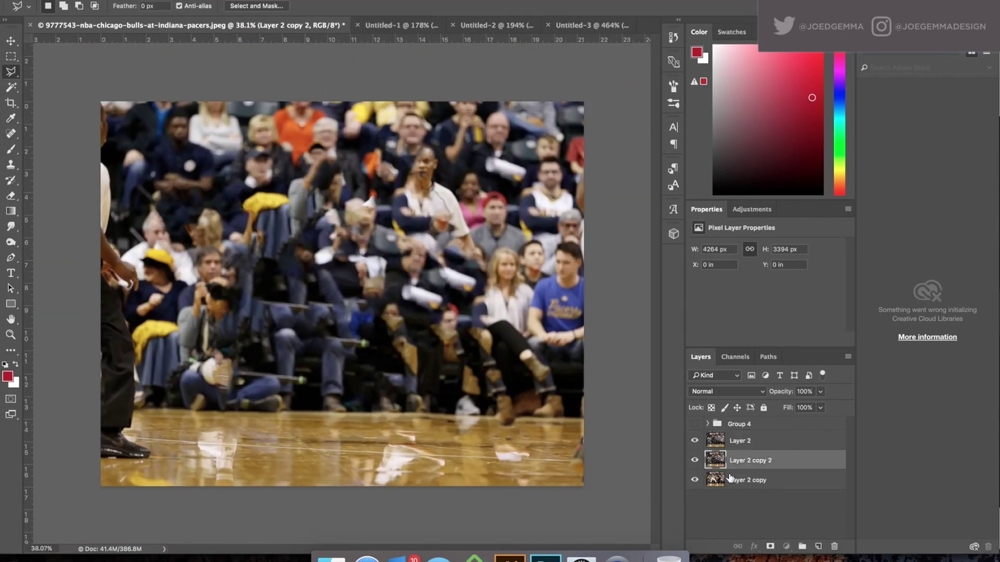
{"action": "left_click", "coordinate": [730, 478]}
{"action": "left_click", "coordinate": [817, 546]}
{"action": "key", "text": "shift+BackSpace"}
{"action": "left_click", "coordinate": [502, 273]}
{"action": "key", "text": "Return"}
{"action": "left_click", "coordinate": [739, 440]}
{"action": "left_click", "coordinate": [770, 547]}
Paint black on the arena layer's mask and move the Black & White adjustment above the background
{"action": "right_click", "coordinate": [11, 71]}
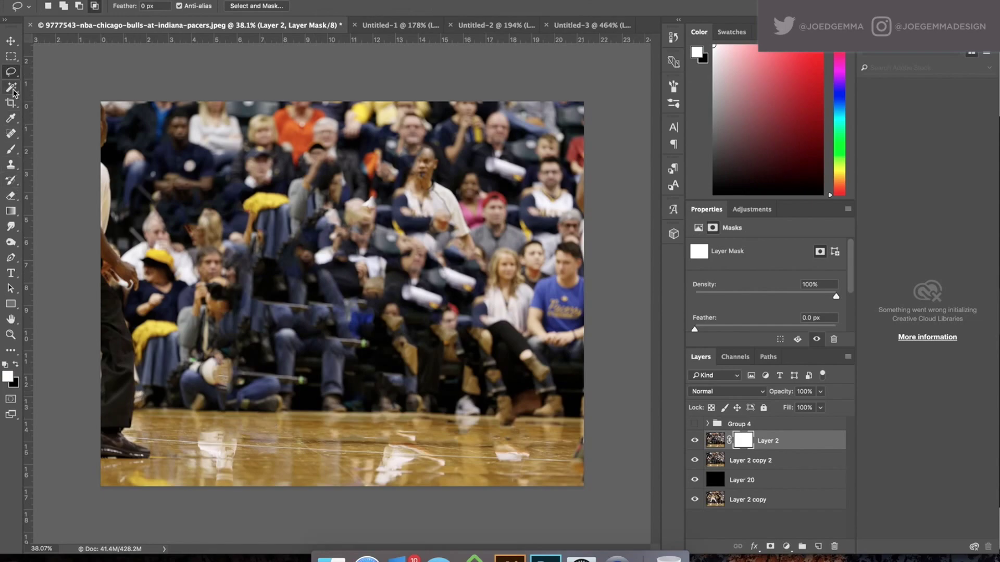
{"action": "key", "text": "b"}
{"action": "key", "text": "x"}
{"action": "right_click", "coordinate": [130, 218]}
{"action": "mouse_move", "coordinate": [156, 313]}
{"action": "left_mouse_down"}
{"action": "mouse_move", "coordinate": [357, 337]}
{"action": "mouse_move", "coordinate": [315, 161]}
{"action": "mouse_move", "coordinate": [123, 384]}
{"action": "mouse_move", "coordinate": [444, 380]}
{"action": "left_mouse_up"}
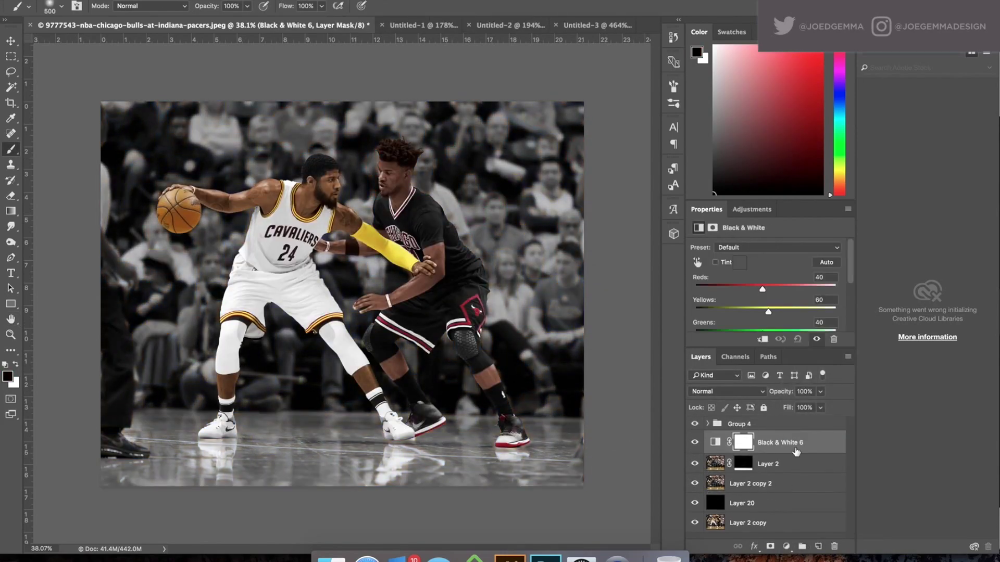
{"action": "mouse_move", "coordinate": [795, 451]}
{"action": "left_mouse_down"}
{"action": "mouse_move", "coordinate": [783, 475]}
{"action": "mouse_move", "coordinate": [781, 438]}
{"action": "left_mouse_up"}
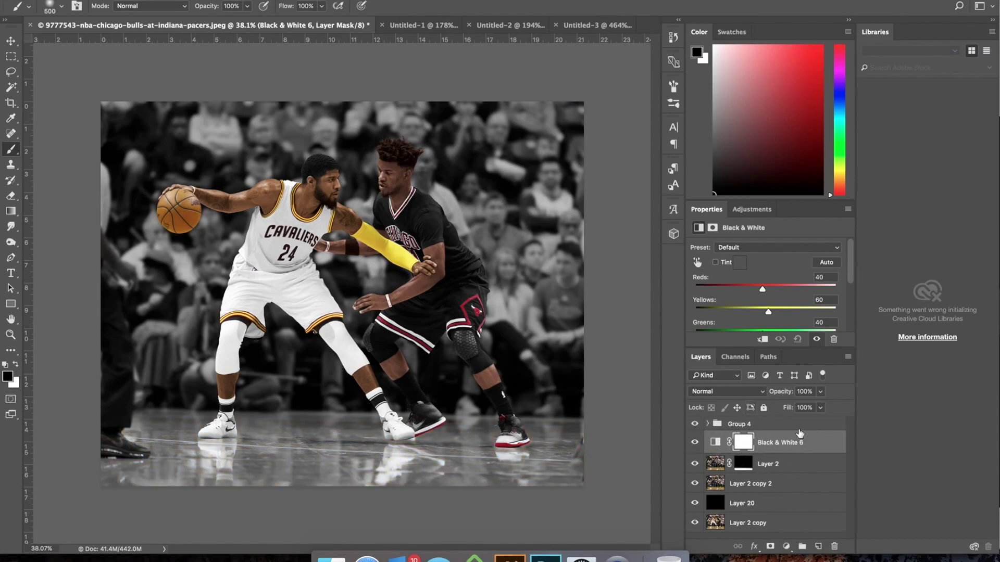
{"action": "scroll", "coordinate": [598, 330], "scroll_direction": "up", "scroll_amount": 5}
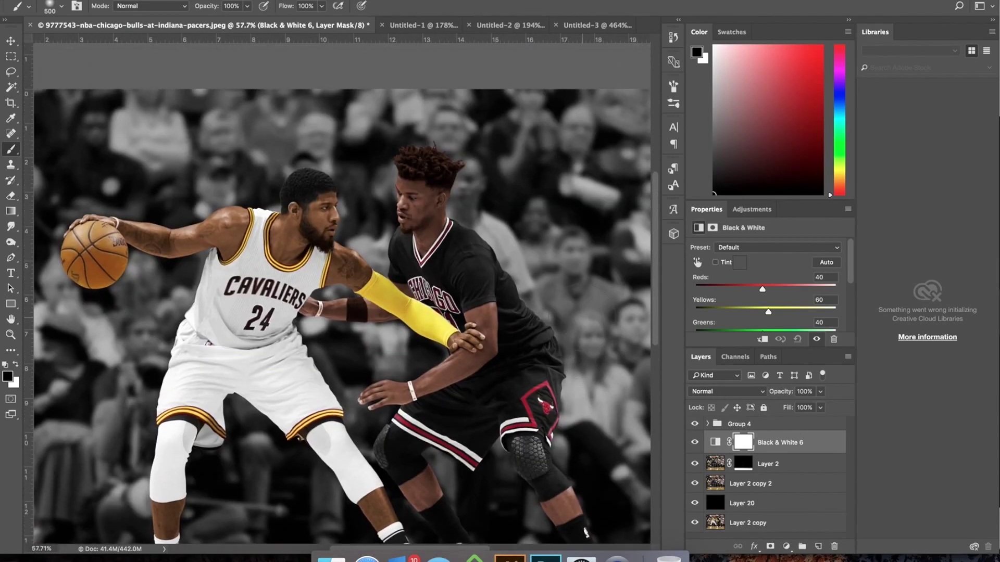